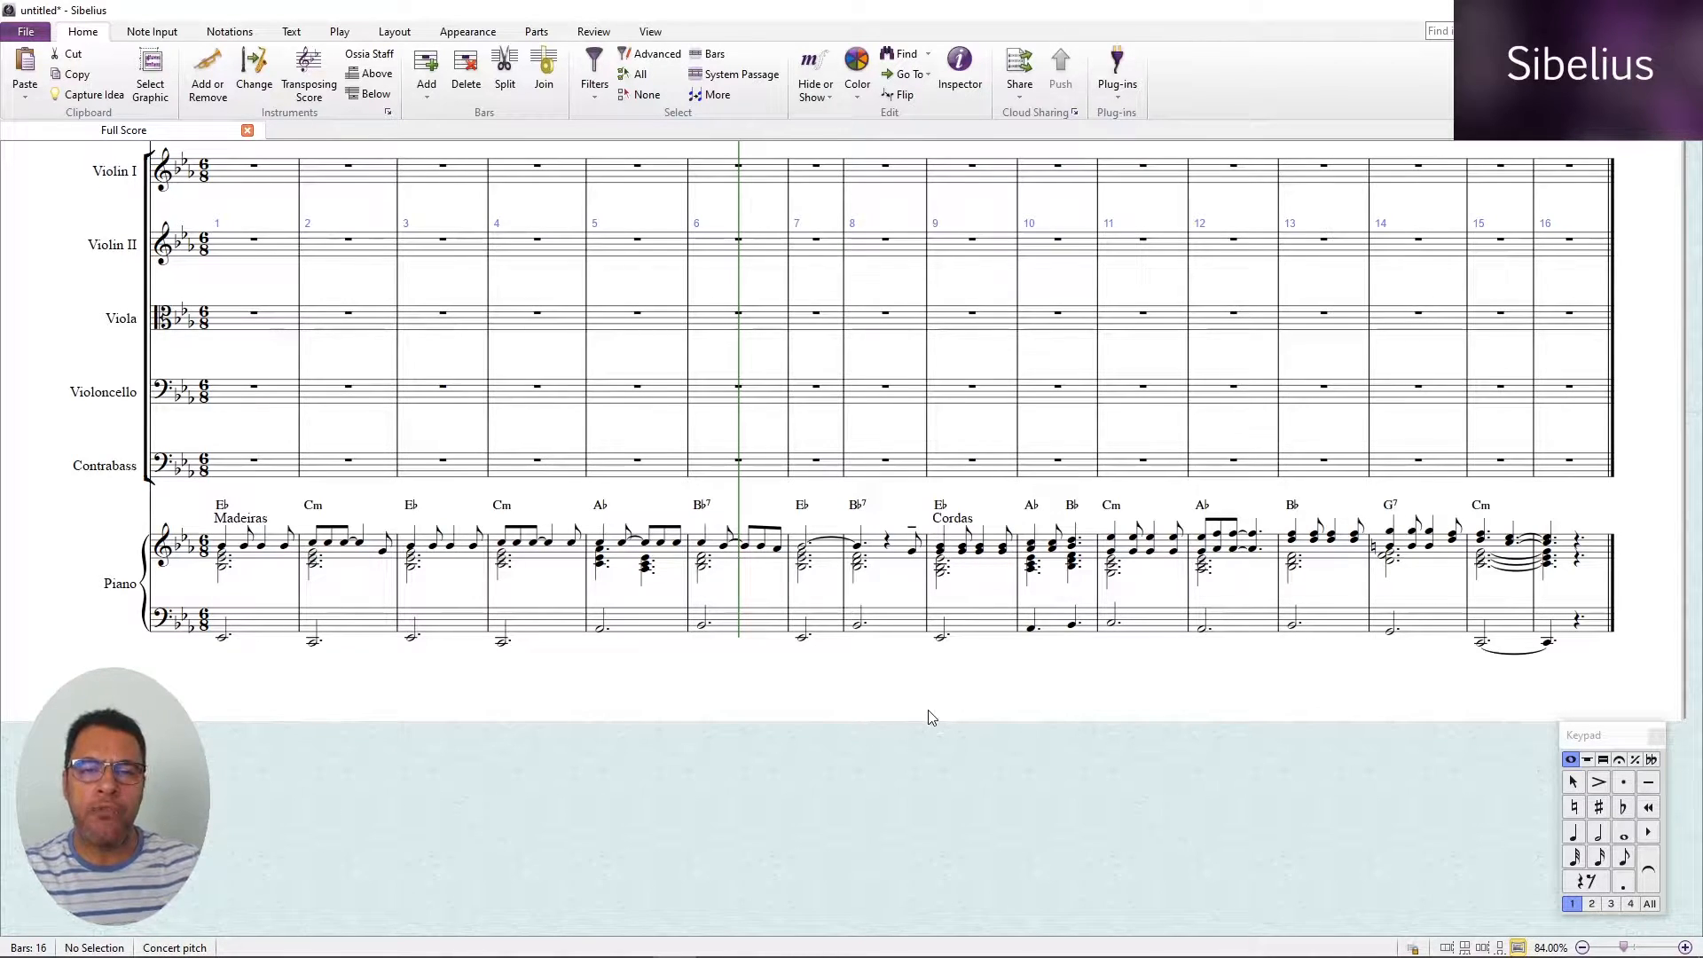
pyautogui.scroll(15, 930, 717)
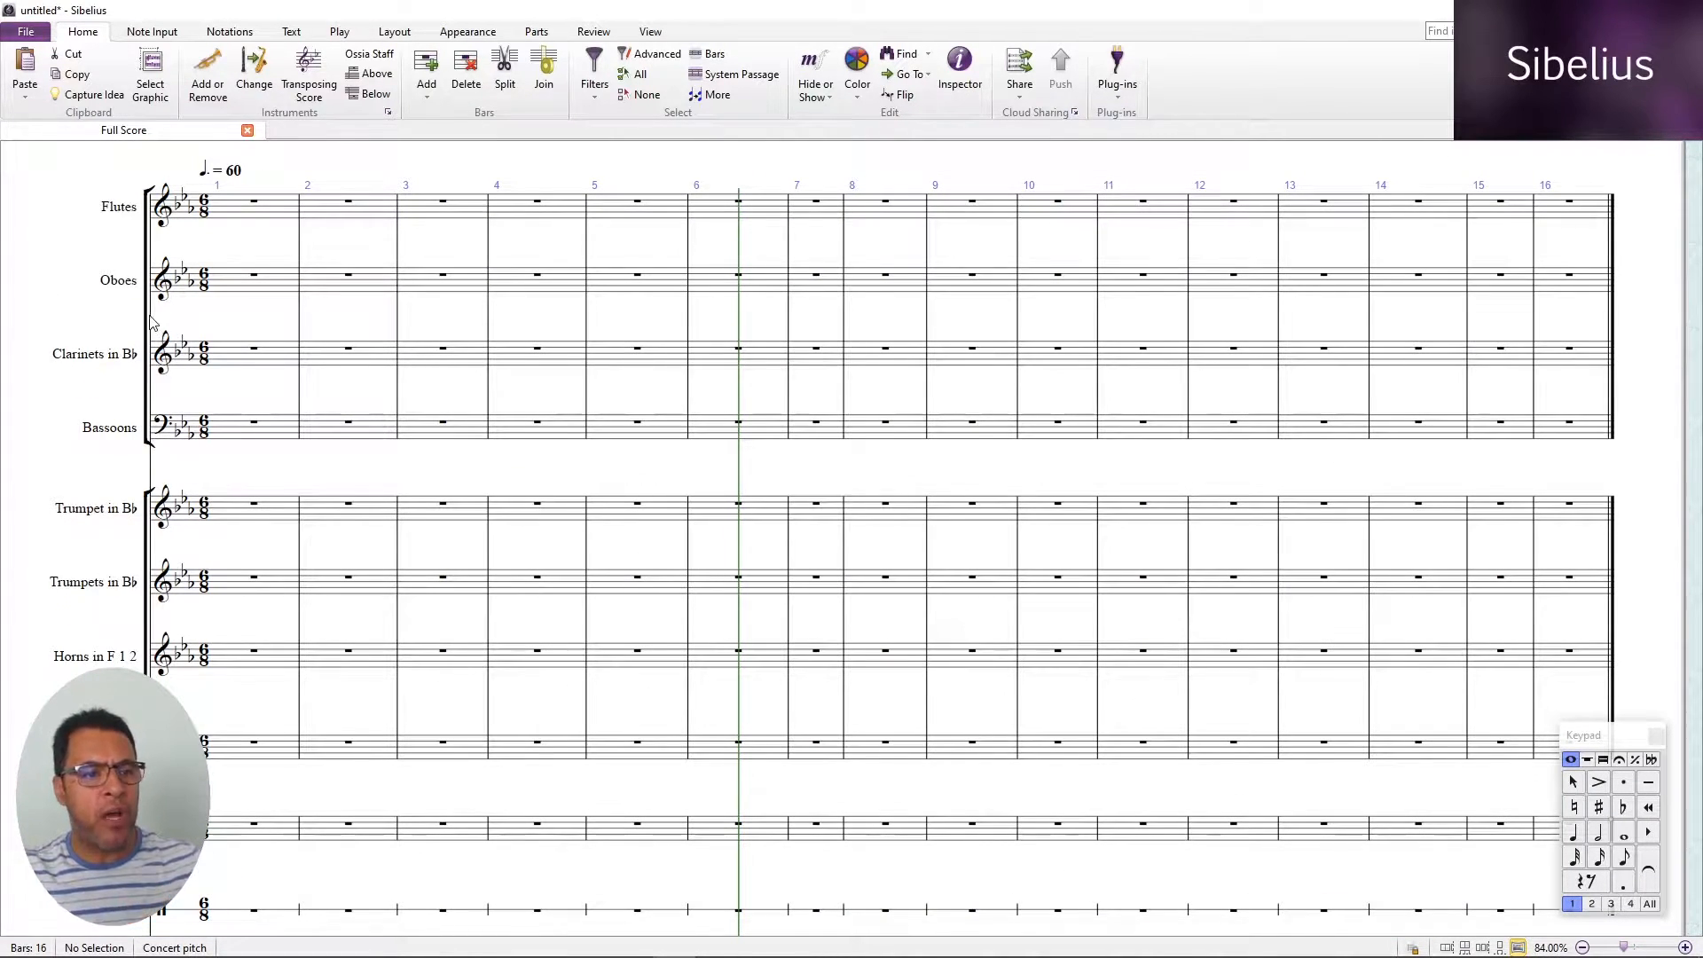
pyautogui.moveTo(243, 459); pyautogui.dragTo(459, 360)
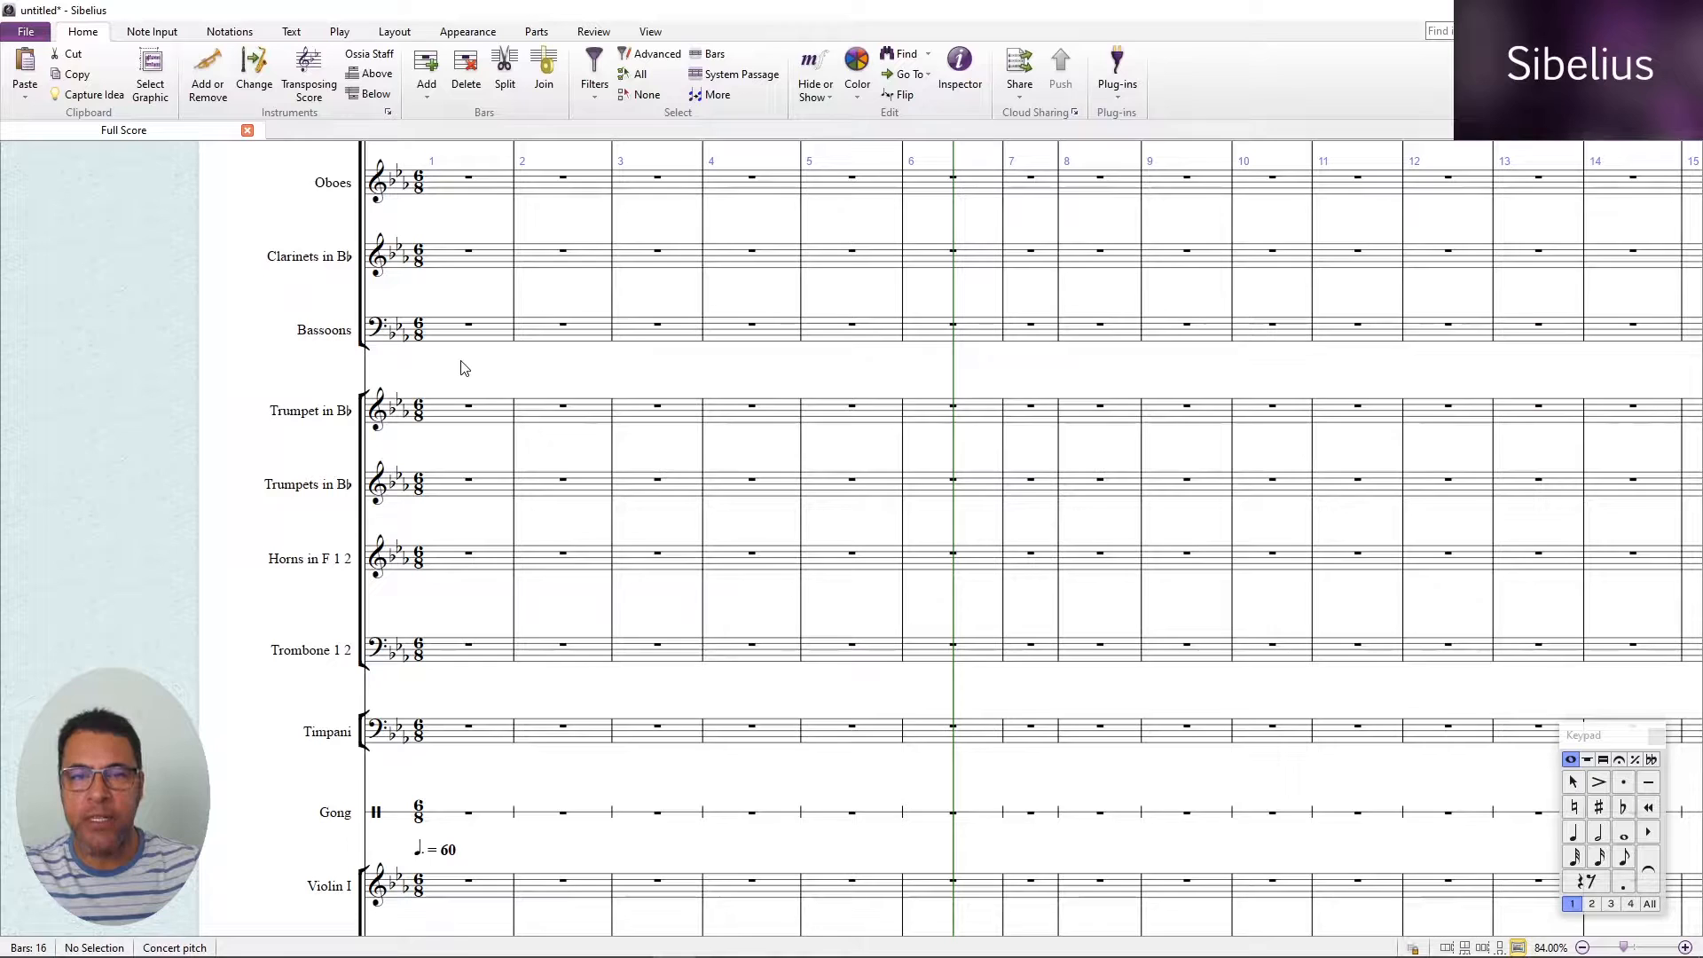
pyautogui.scroll(-6, 916, 540)
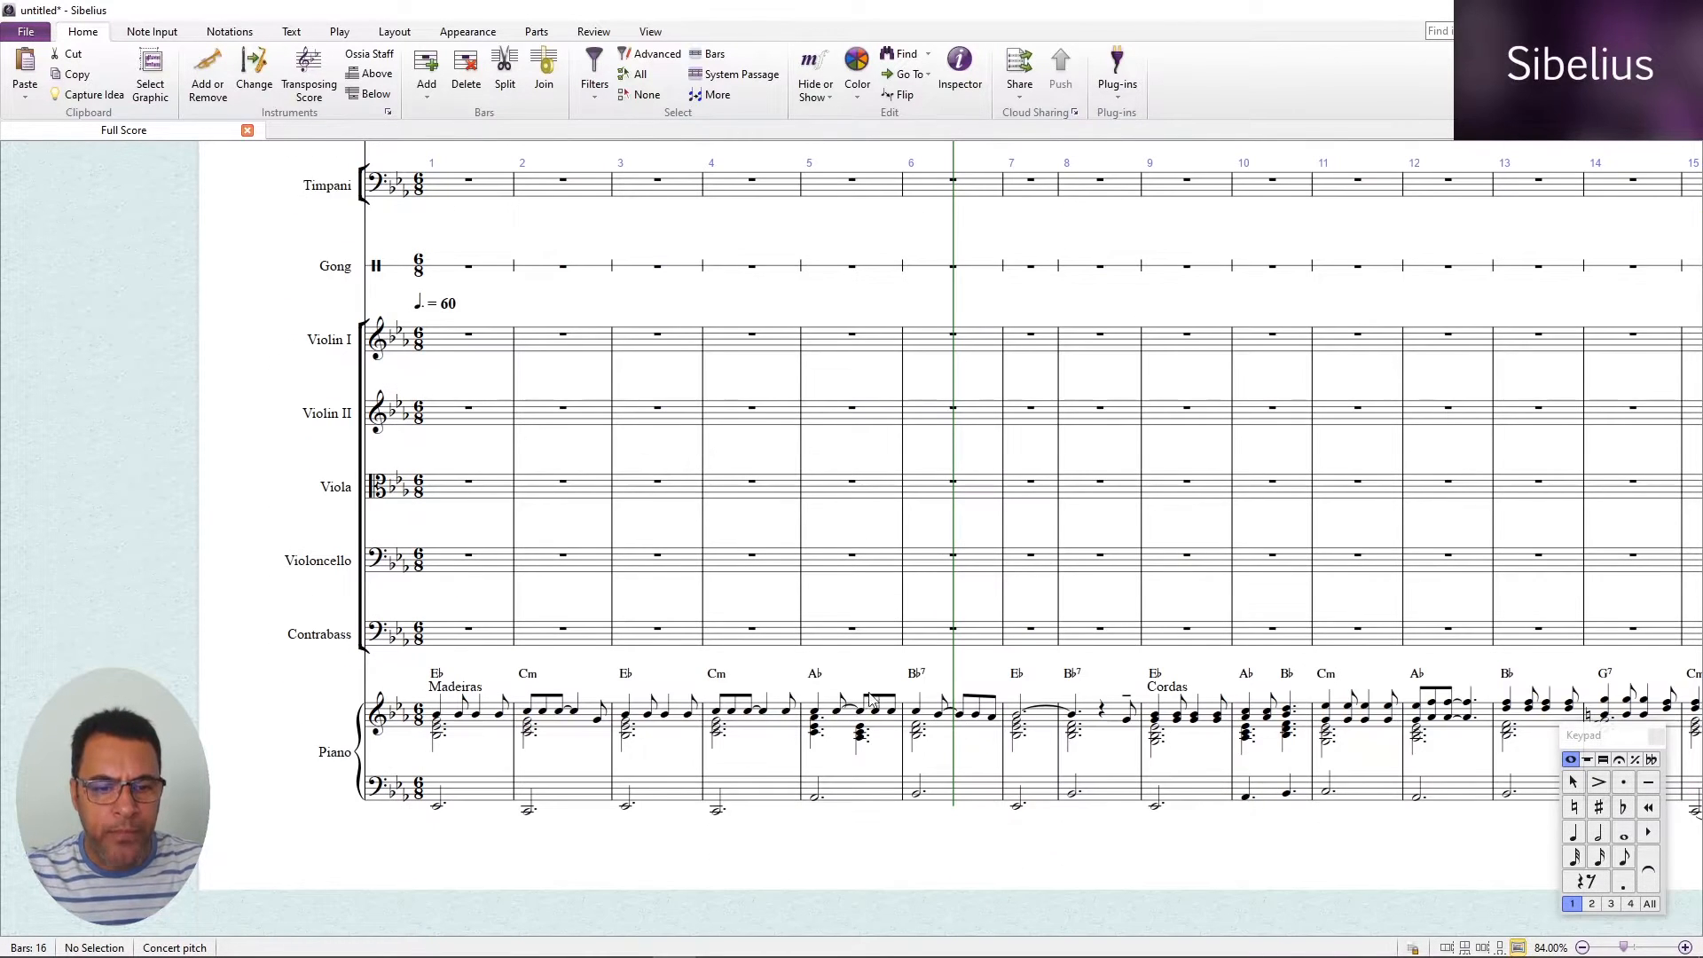
pyautogui.moveTo(850, 838); pyautogui.dragTo(646, 724)
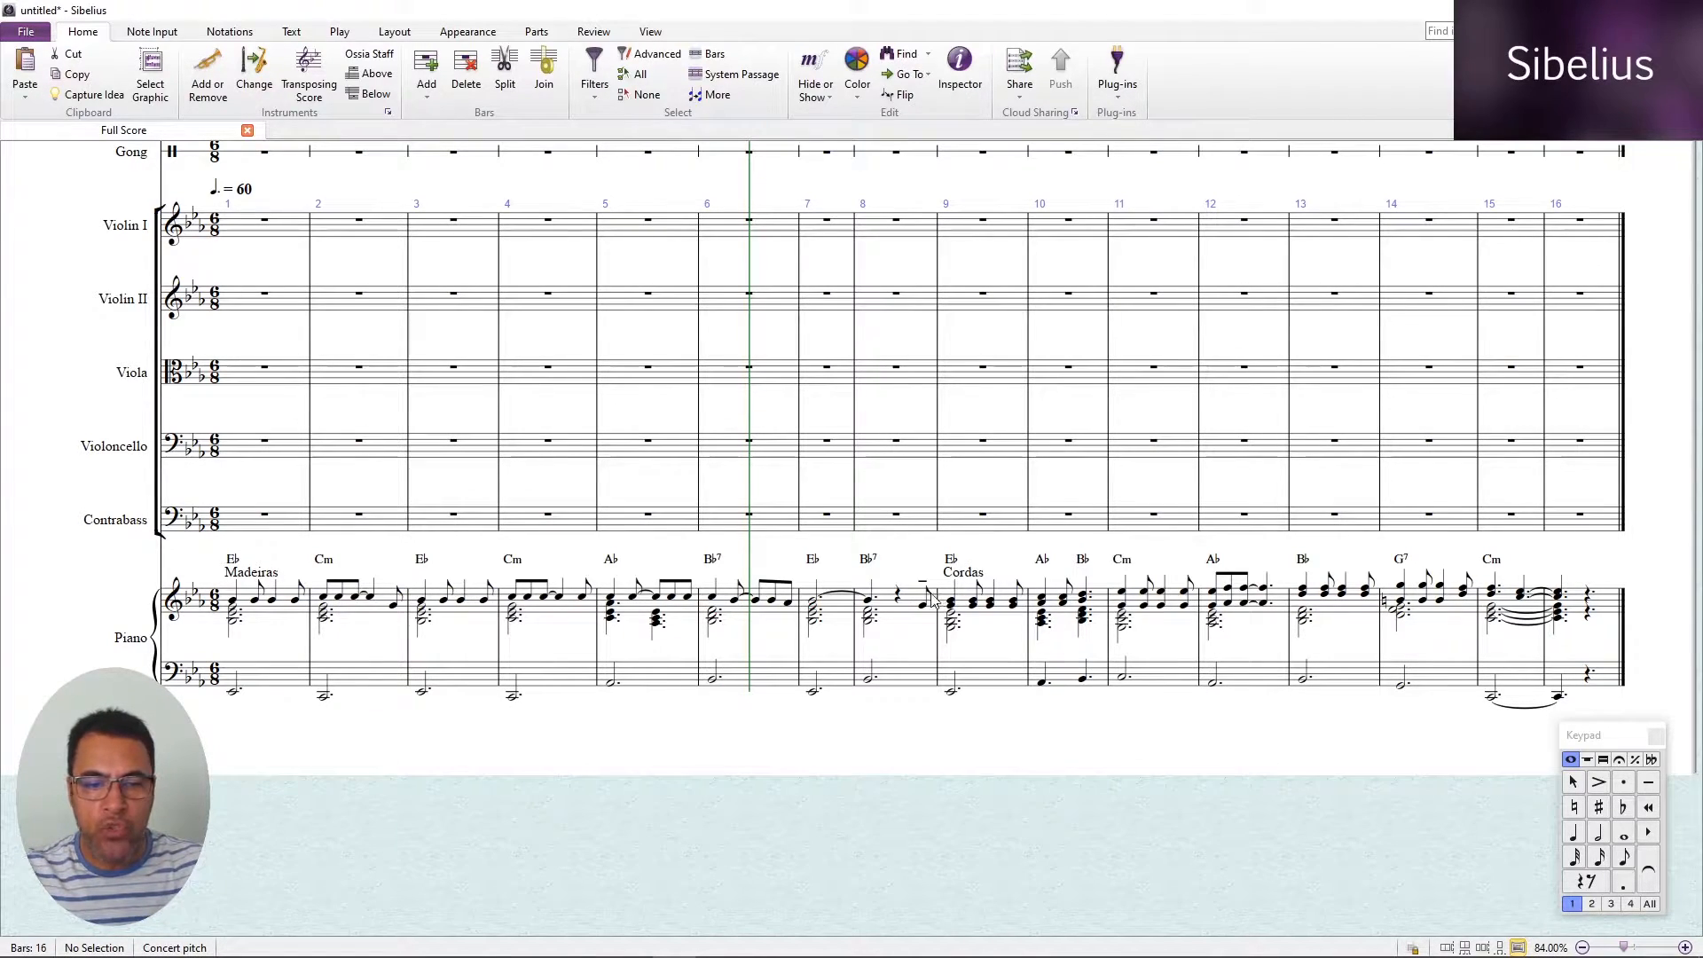
# Paste the copied melody passage into the score starting at bar 1 of the Flutes staff, then clear the selection.
pyautogui.moveTo(263, 629); pyautogui.dragTo(236, 675)
pyautogui.scroll(10, 248, 576)
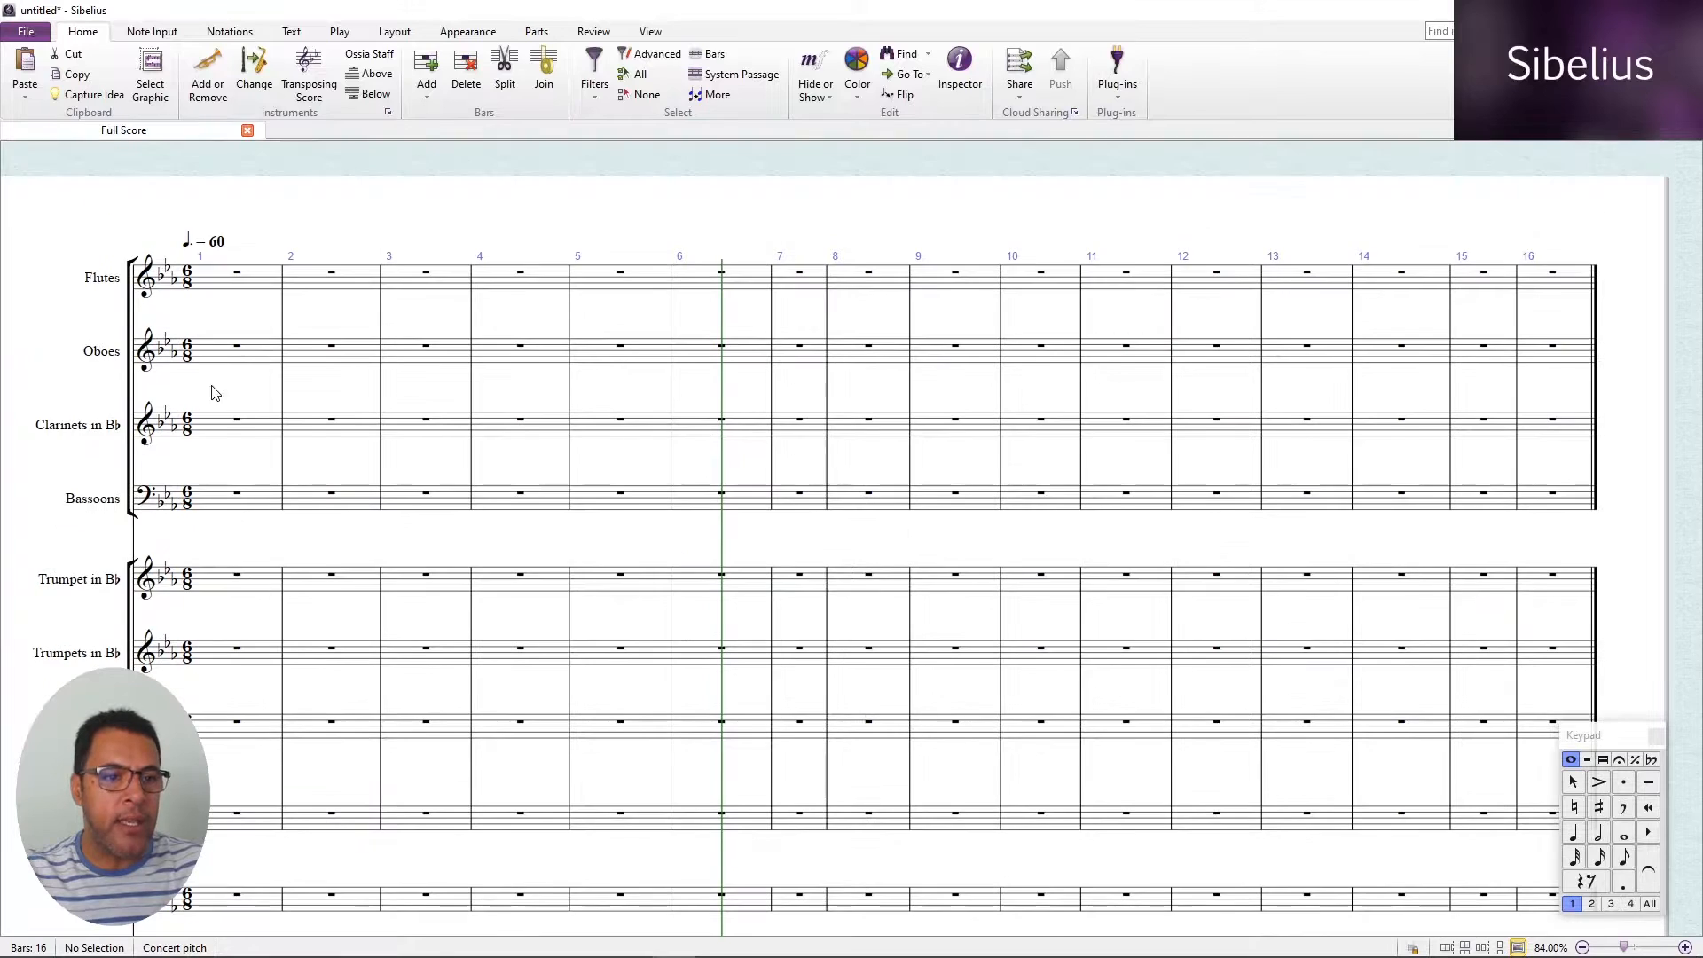
pyautogui.click(241, 284)
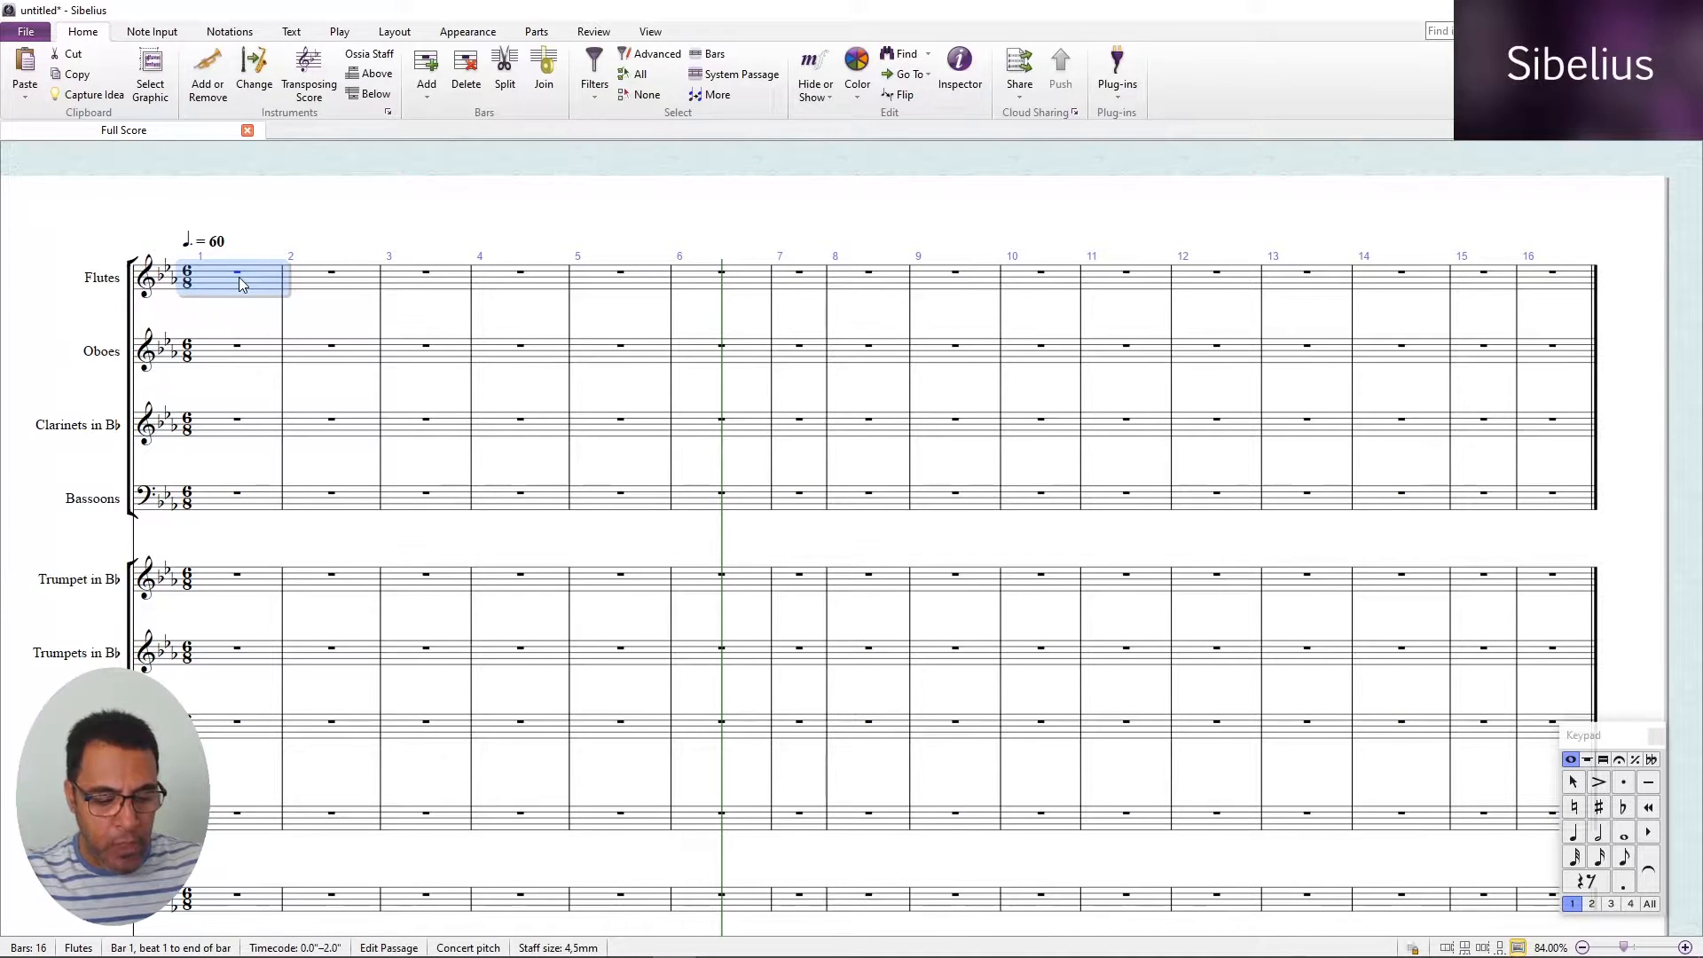
pyautogui.hotkey('ctrl', 'v')
pyautogui.click(358, 443)
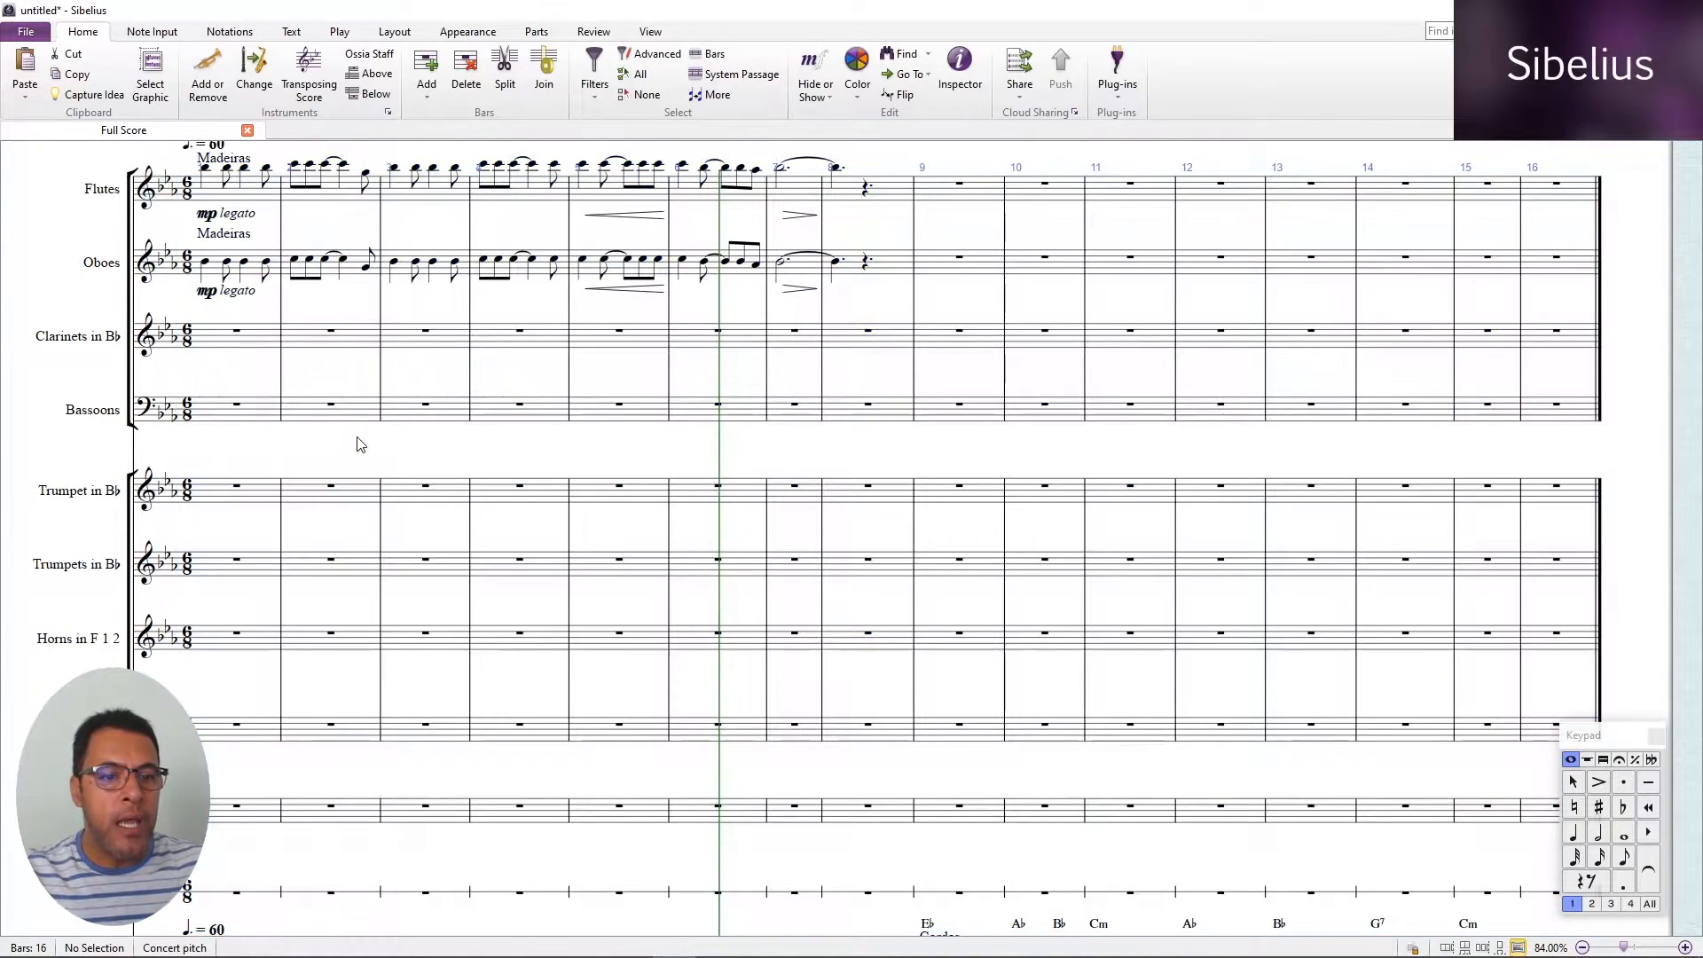
# Play back the Oboes melody on its own from bar 1 through the end of the woodwind phrase.
pyautogui.scroll(2, 358, 442)
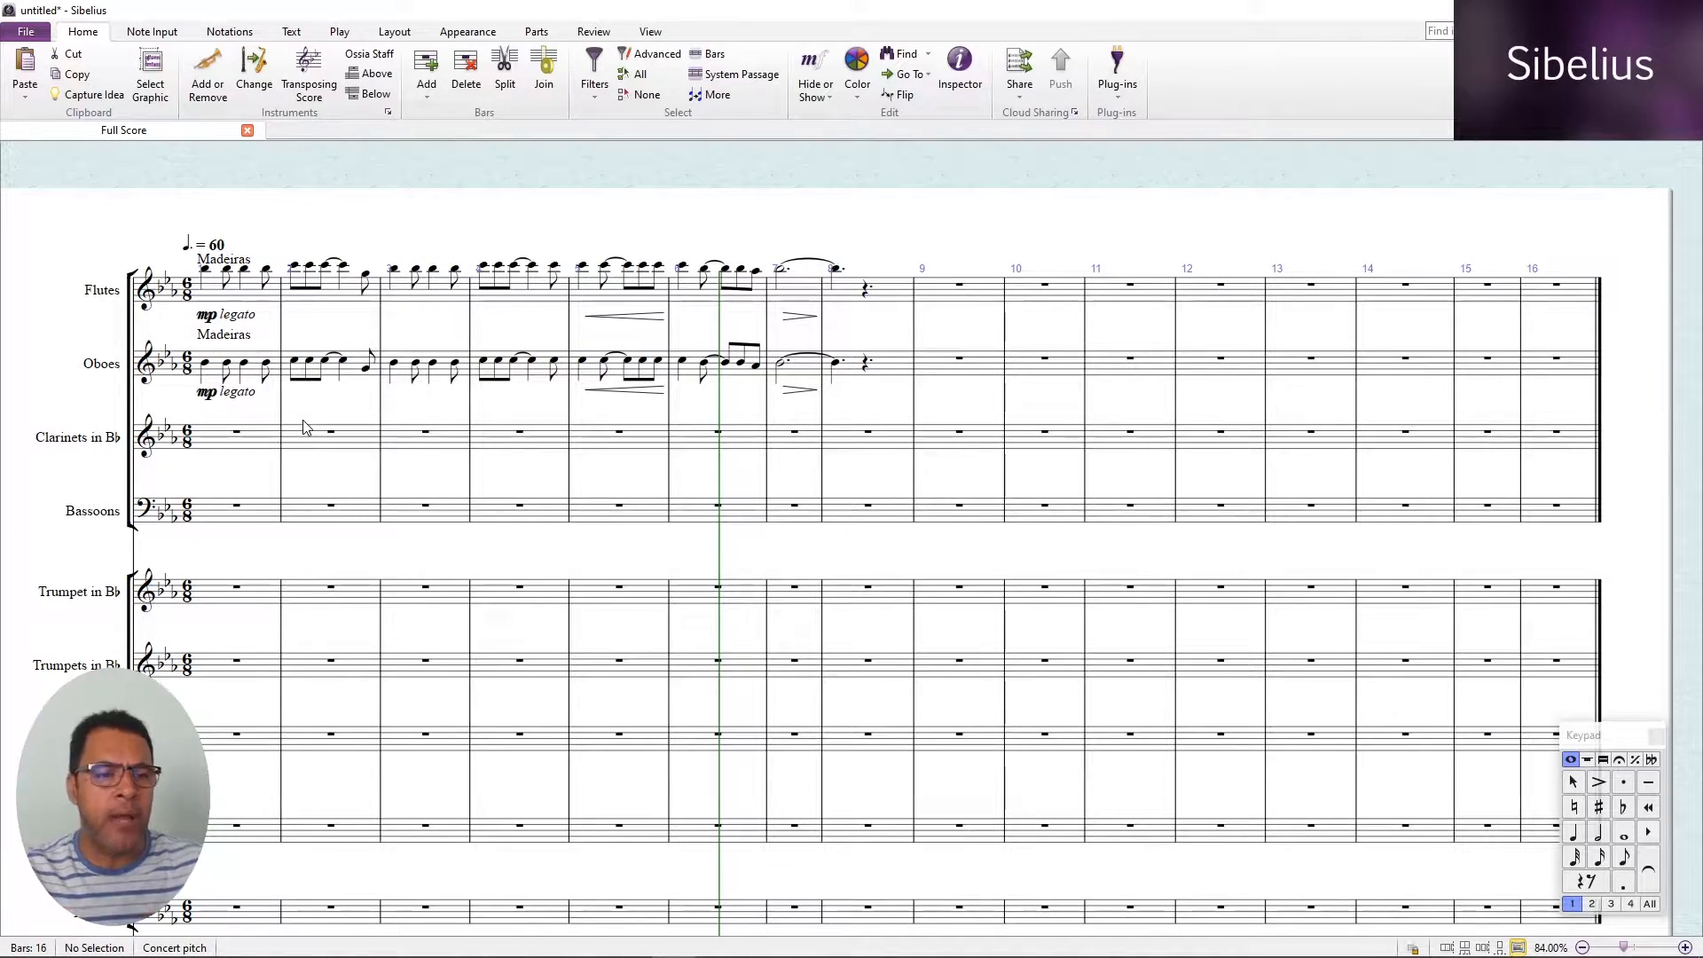
pyautogui.click(224, 368)
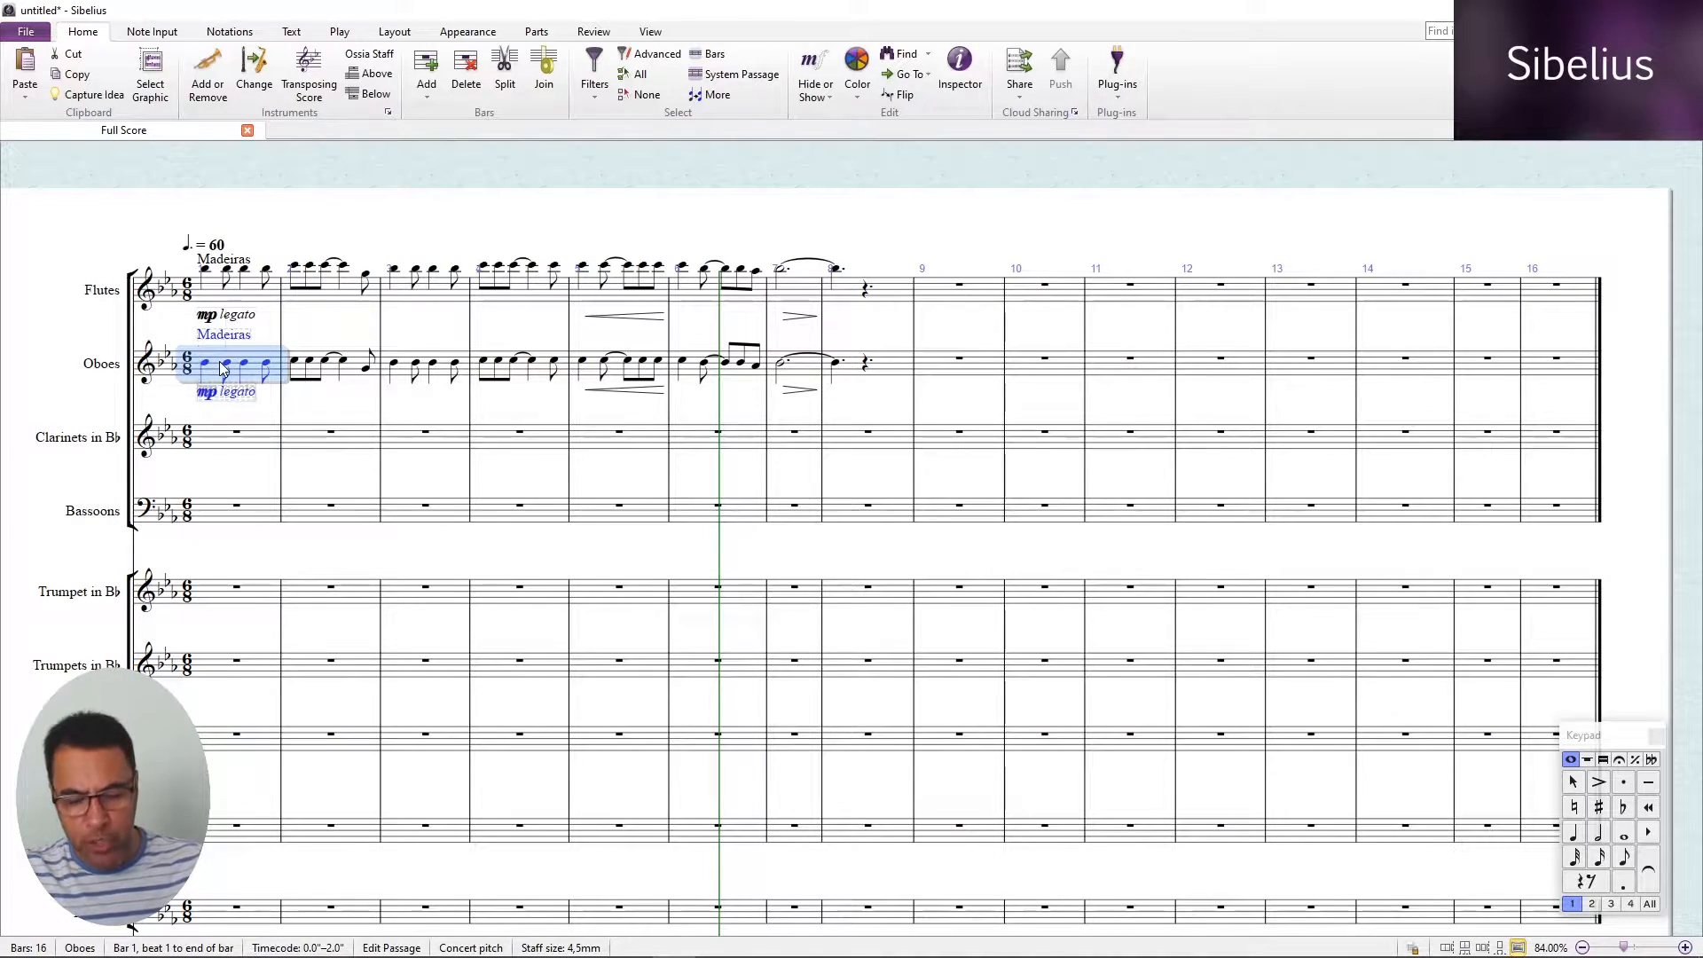
pyautogui.scroll(-2, 223, 368)
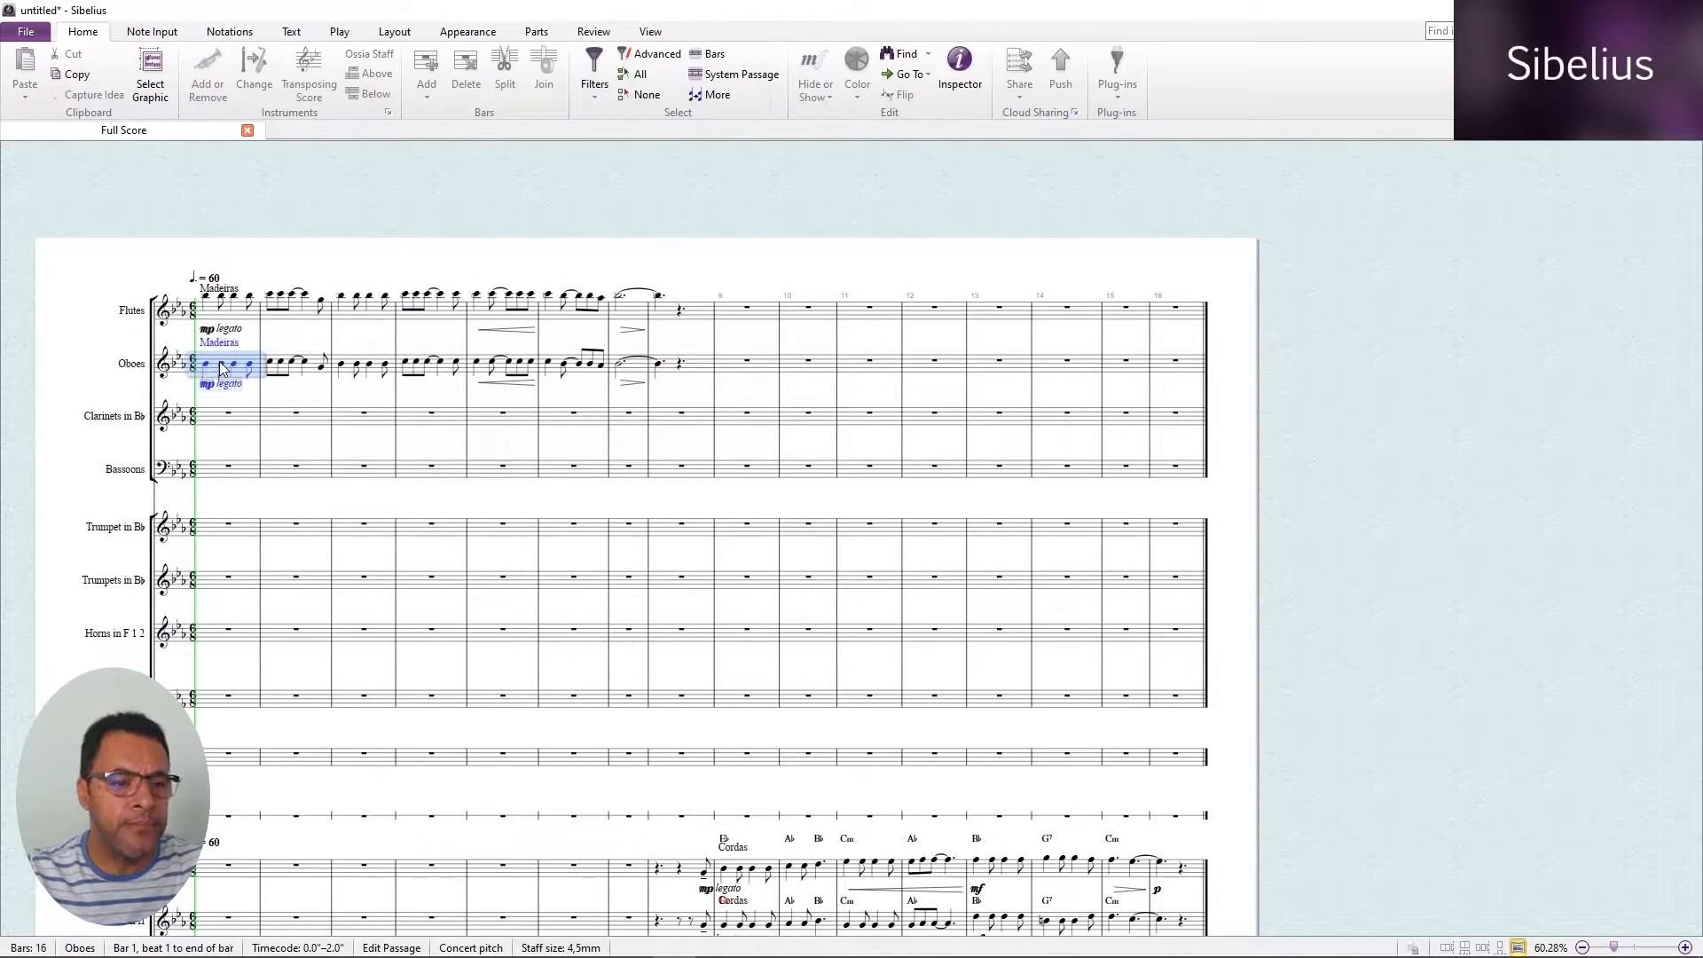
pyautogui.press('space')
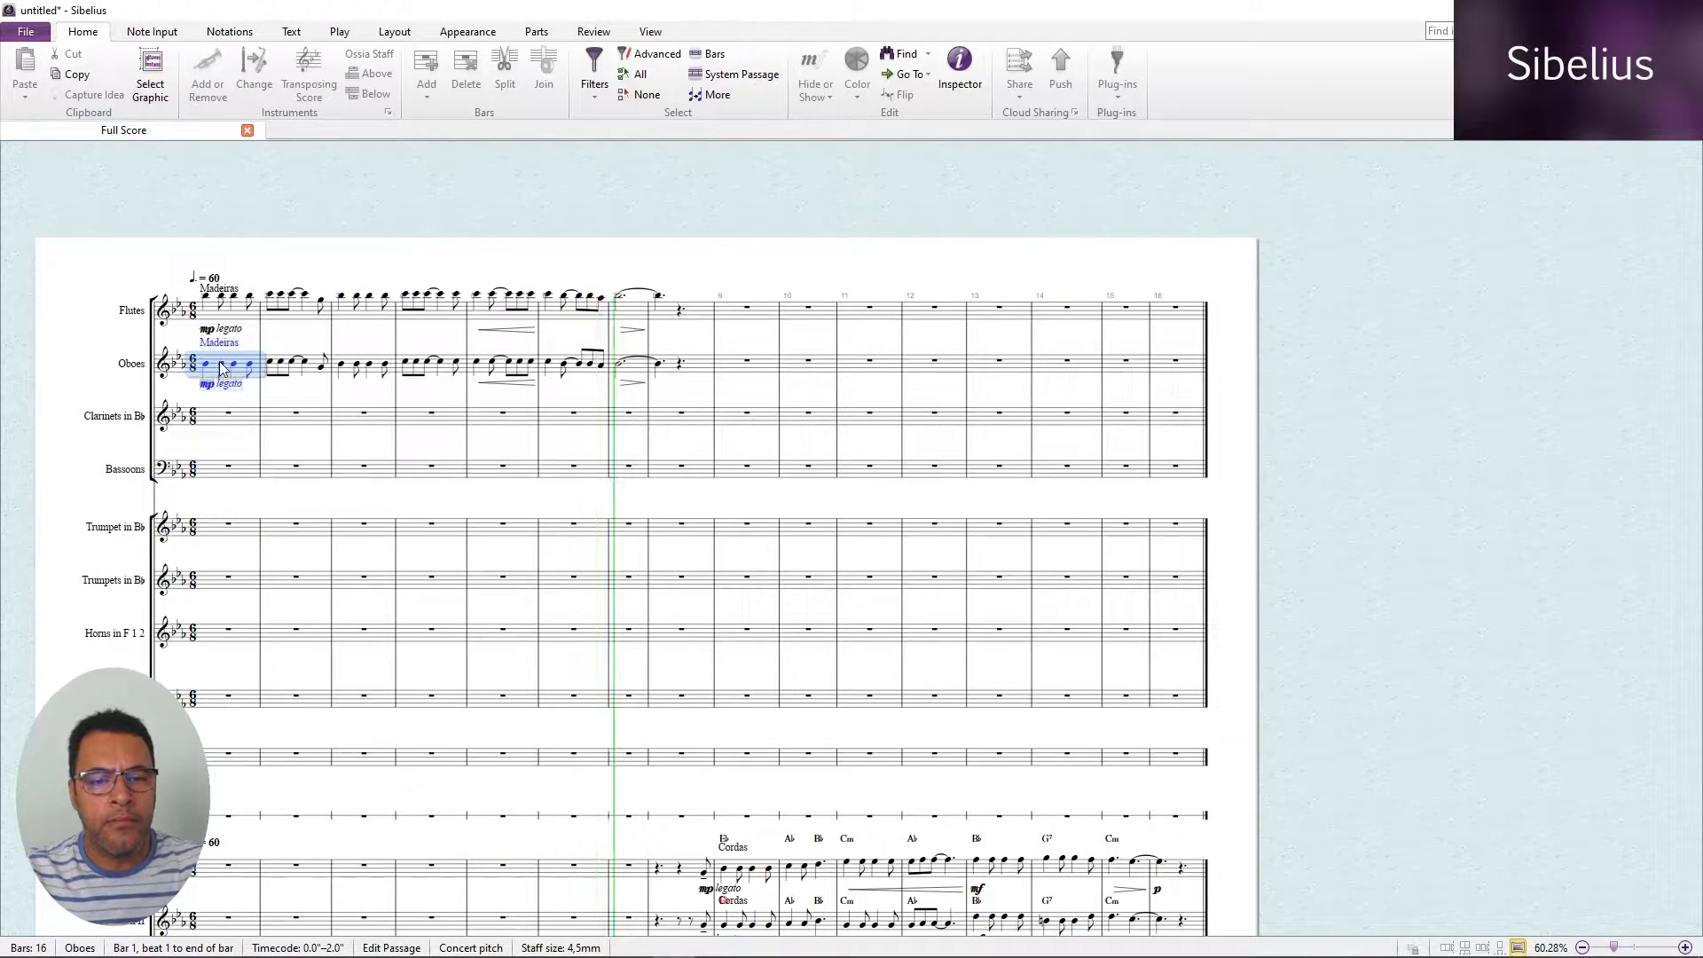
pyautogui.press('space')
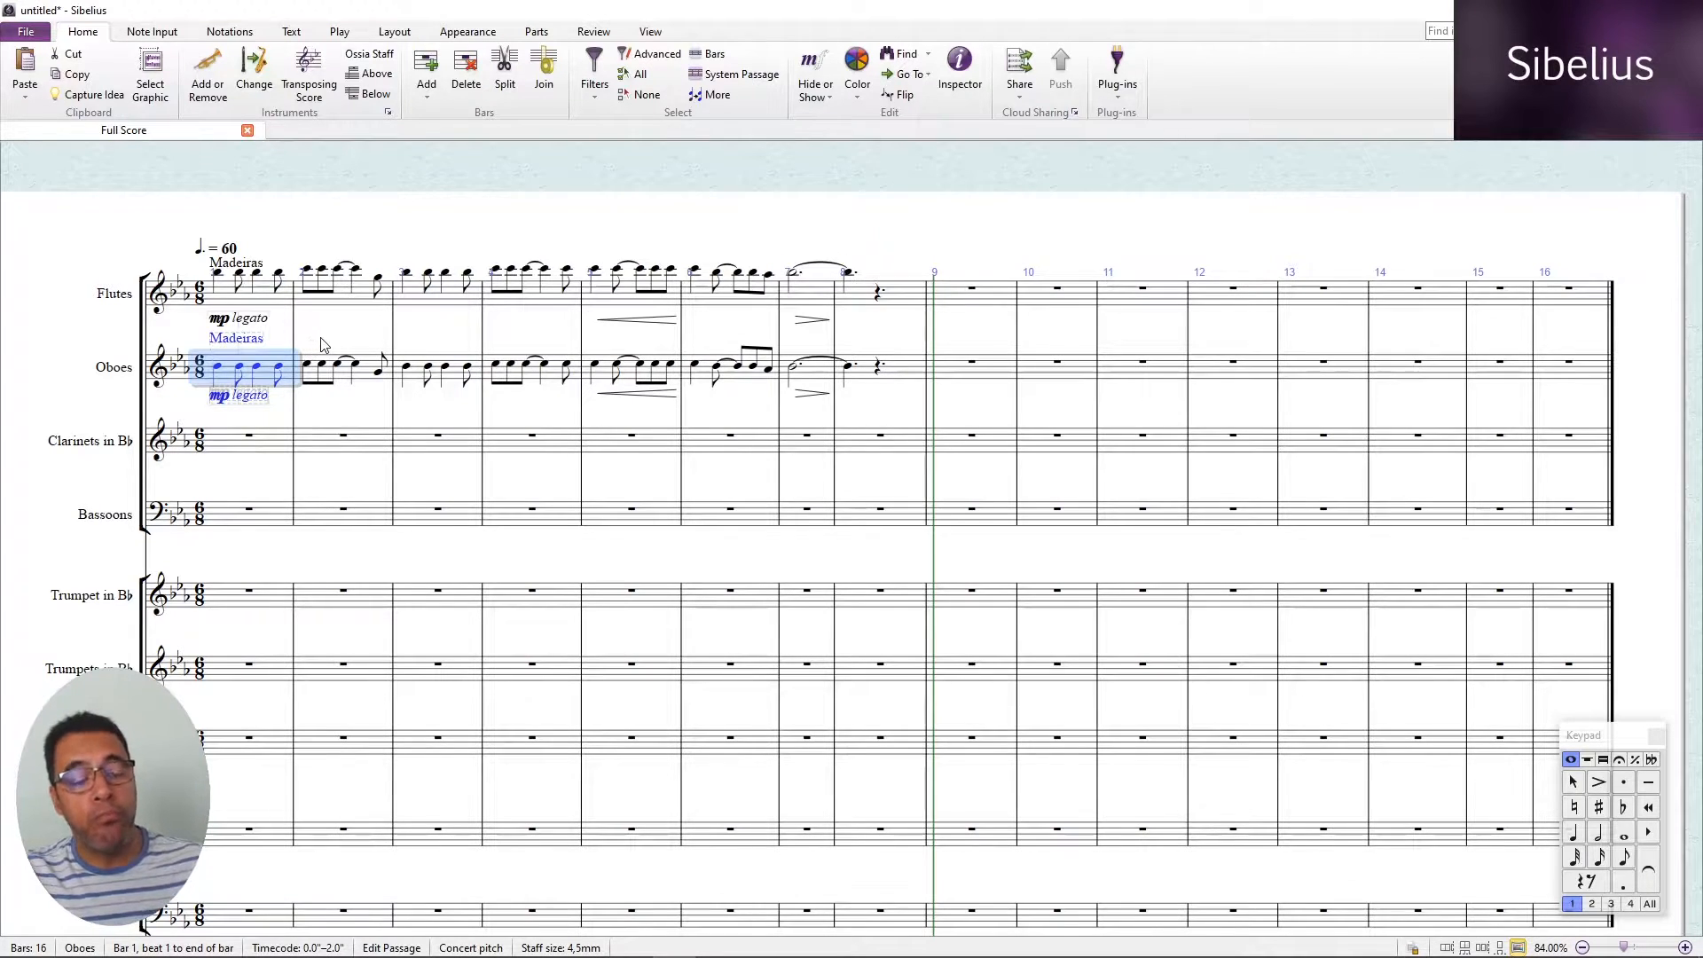
# Play back the Flutes and Oboes together from bar 1 to hear the melody doubled, and clear the selection.
pyautogui.keyDown('shift'); pyautogui.click(270, 306); pyautogui.keyUp('shift')
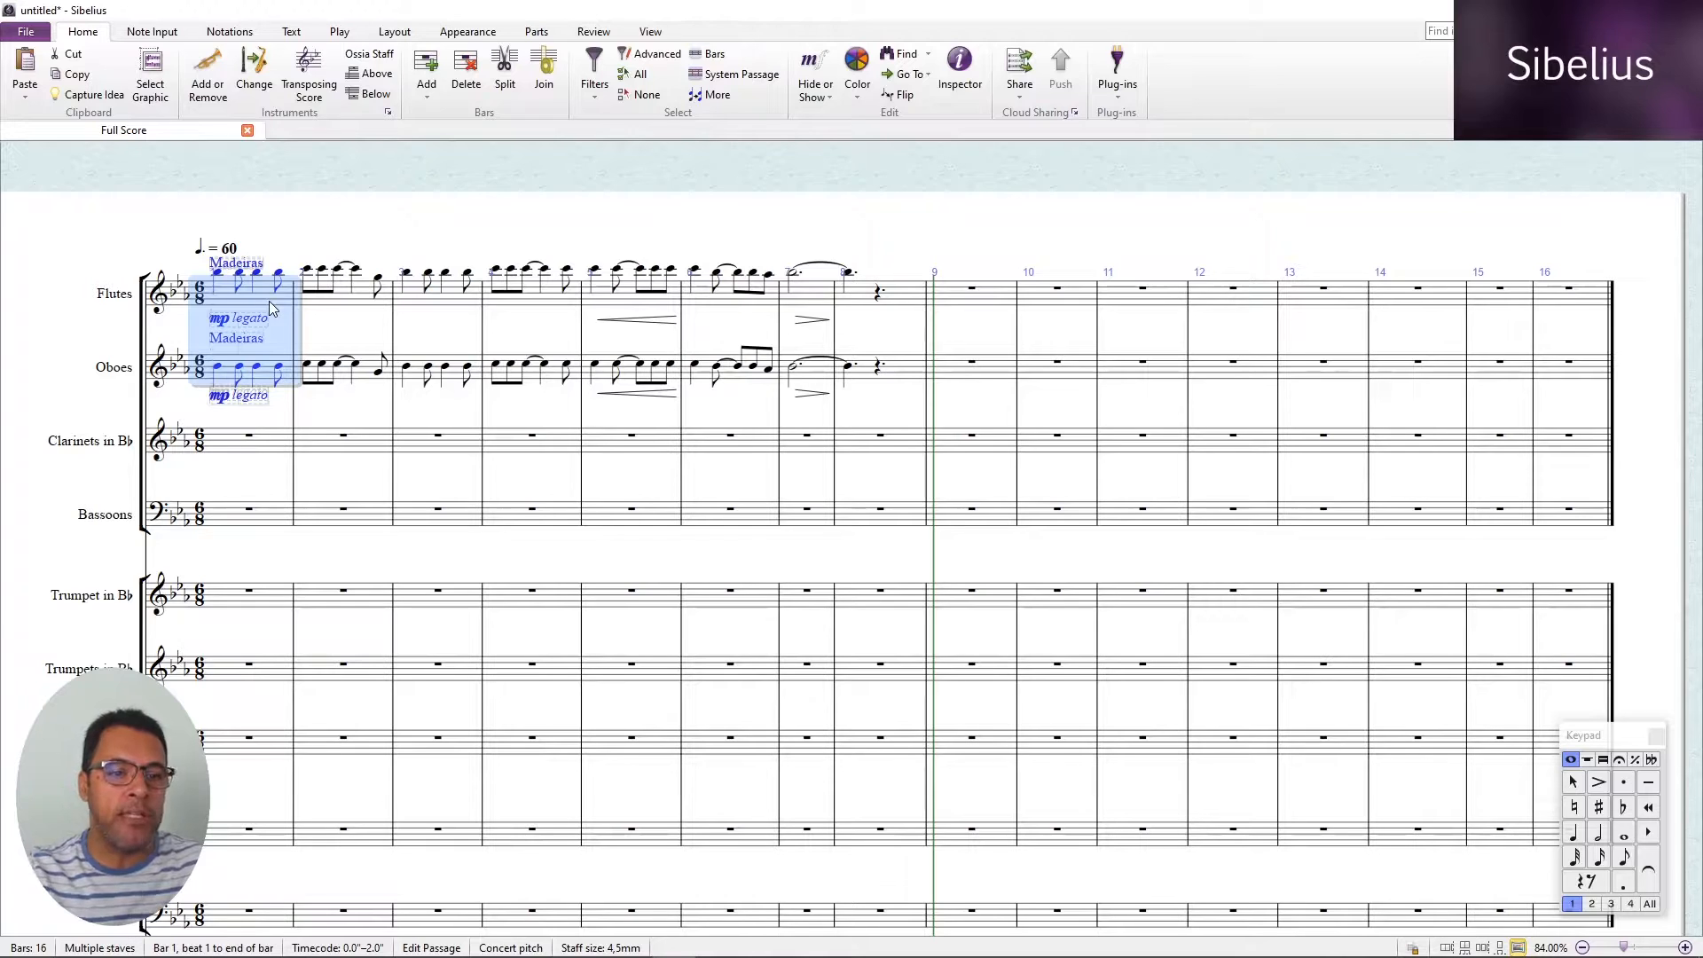
pyautogui.scroll(-2, 269, 301)
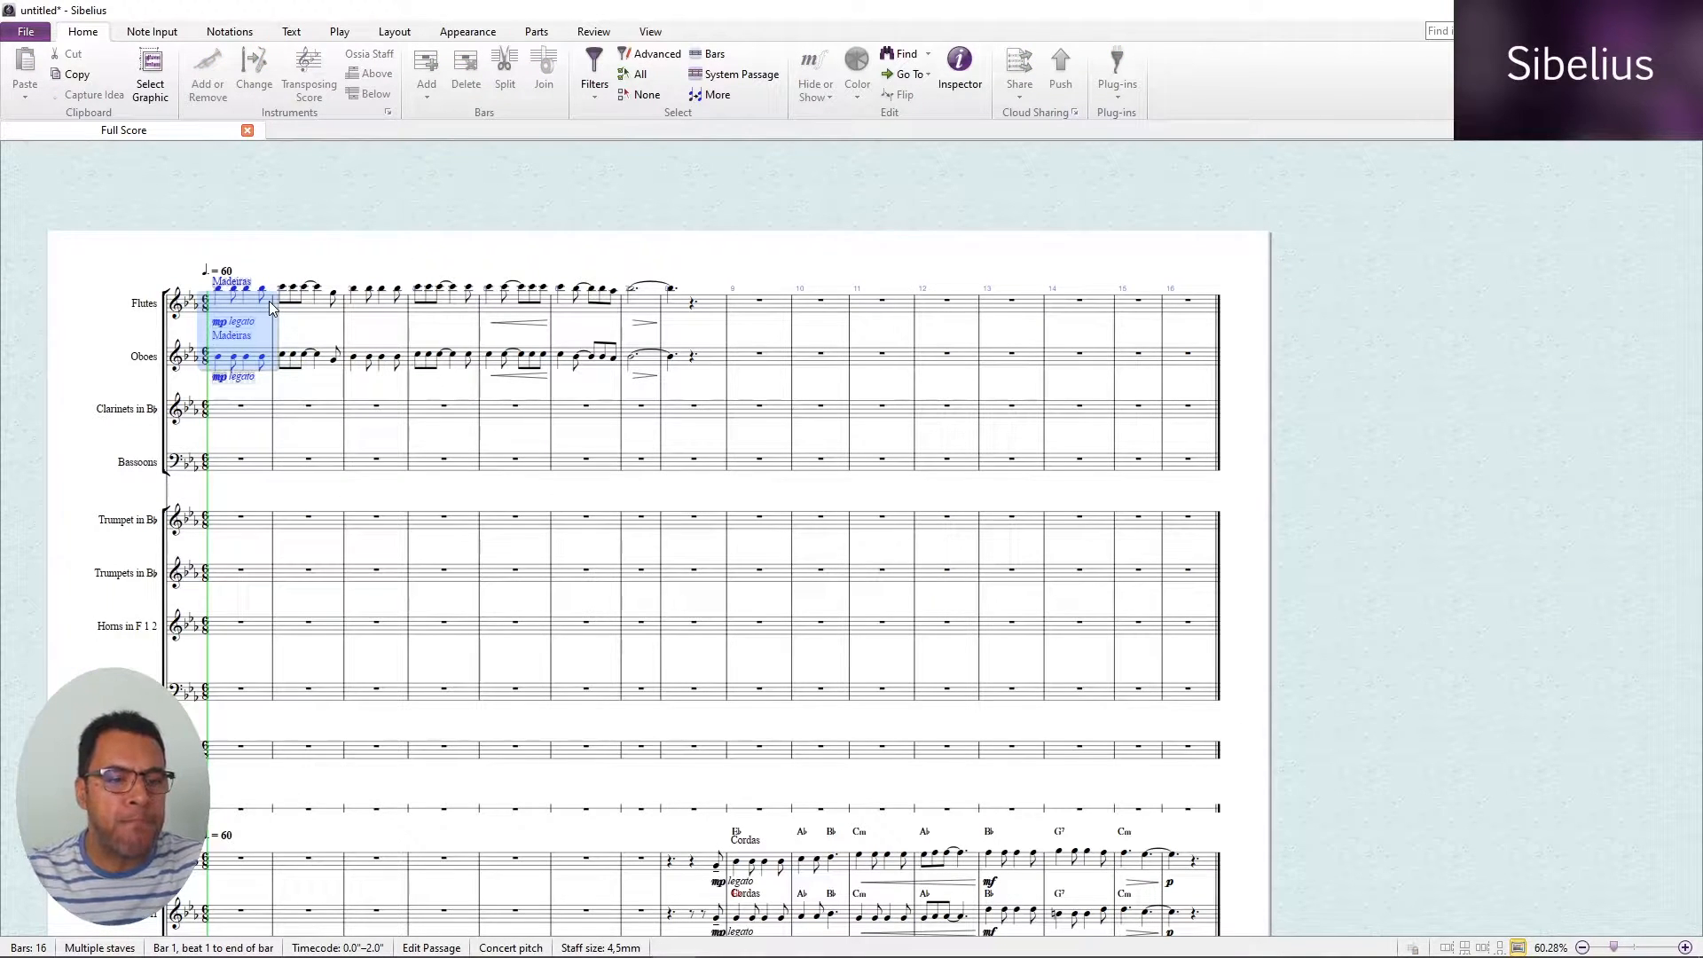
pyautogui.press('space')
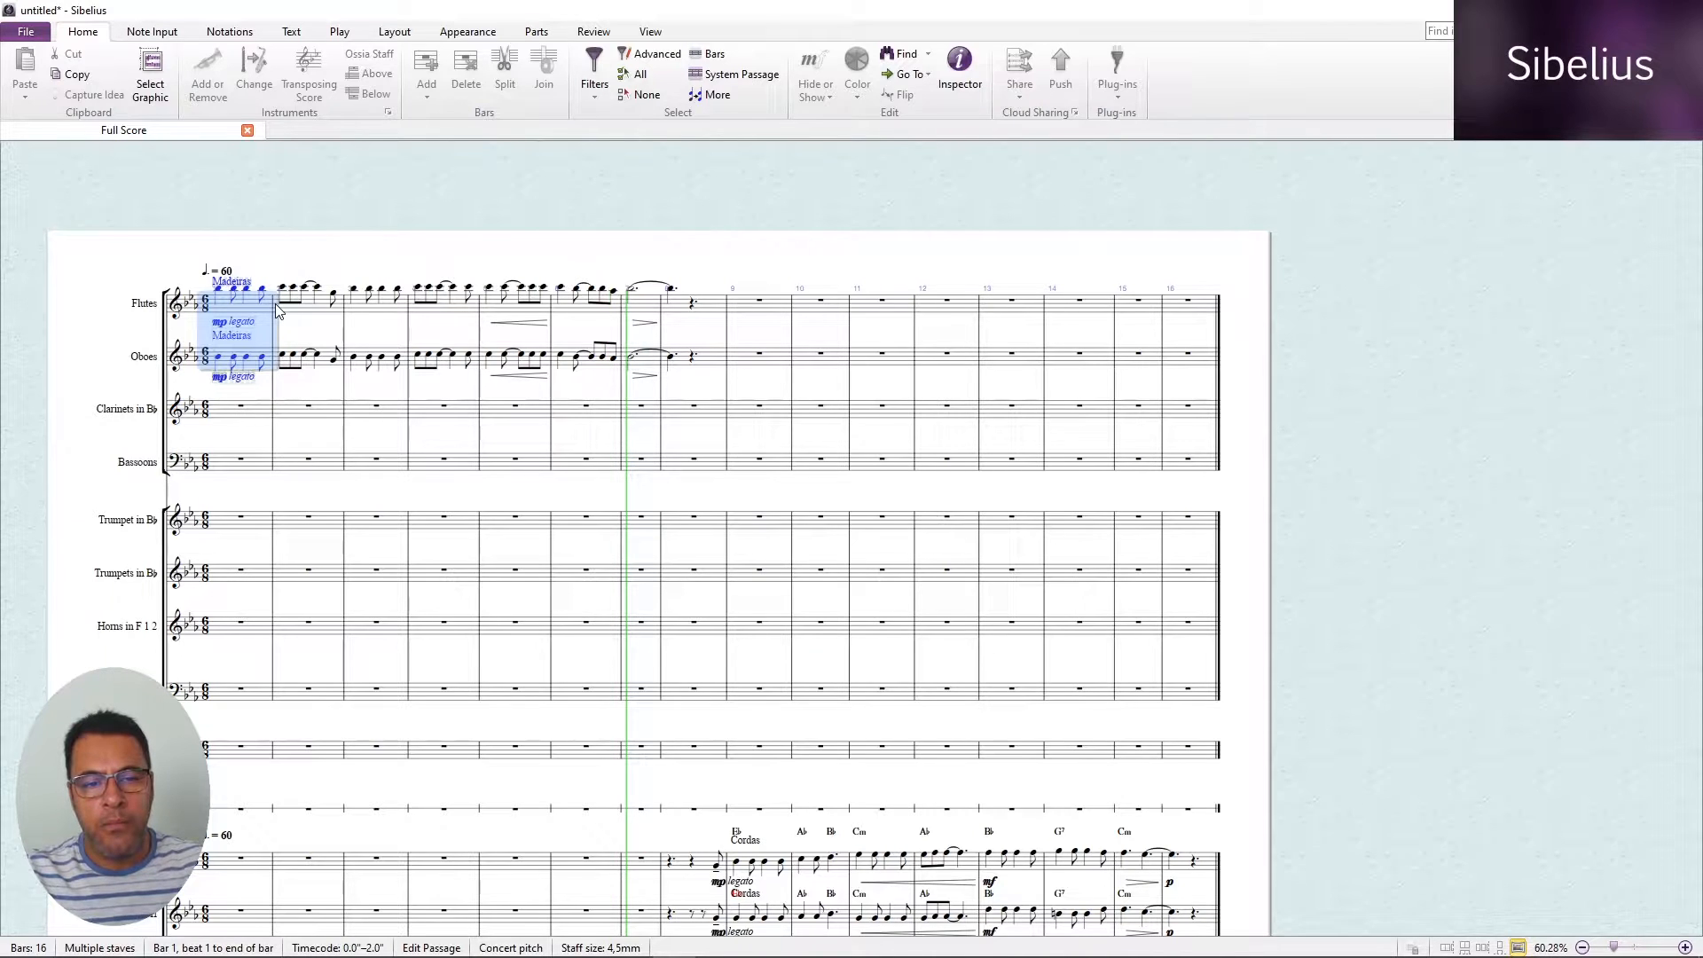
pyautogui.press('Escape')
pyautogui.hotkey('ctrl', '=')
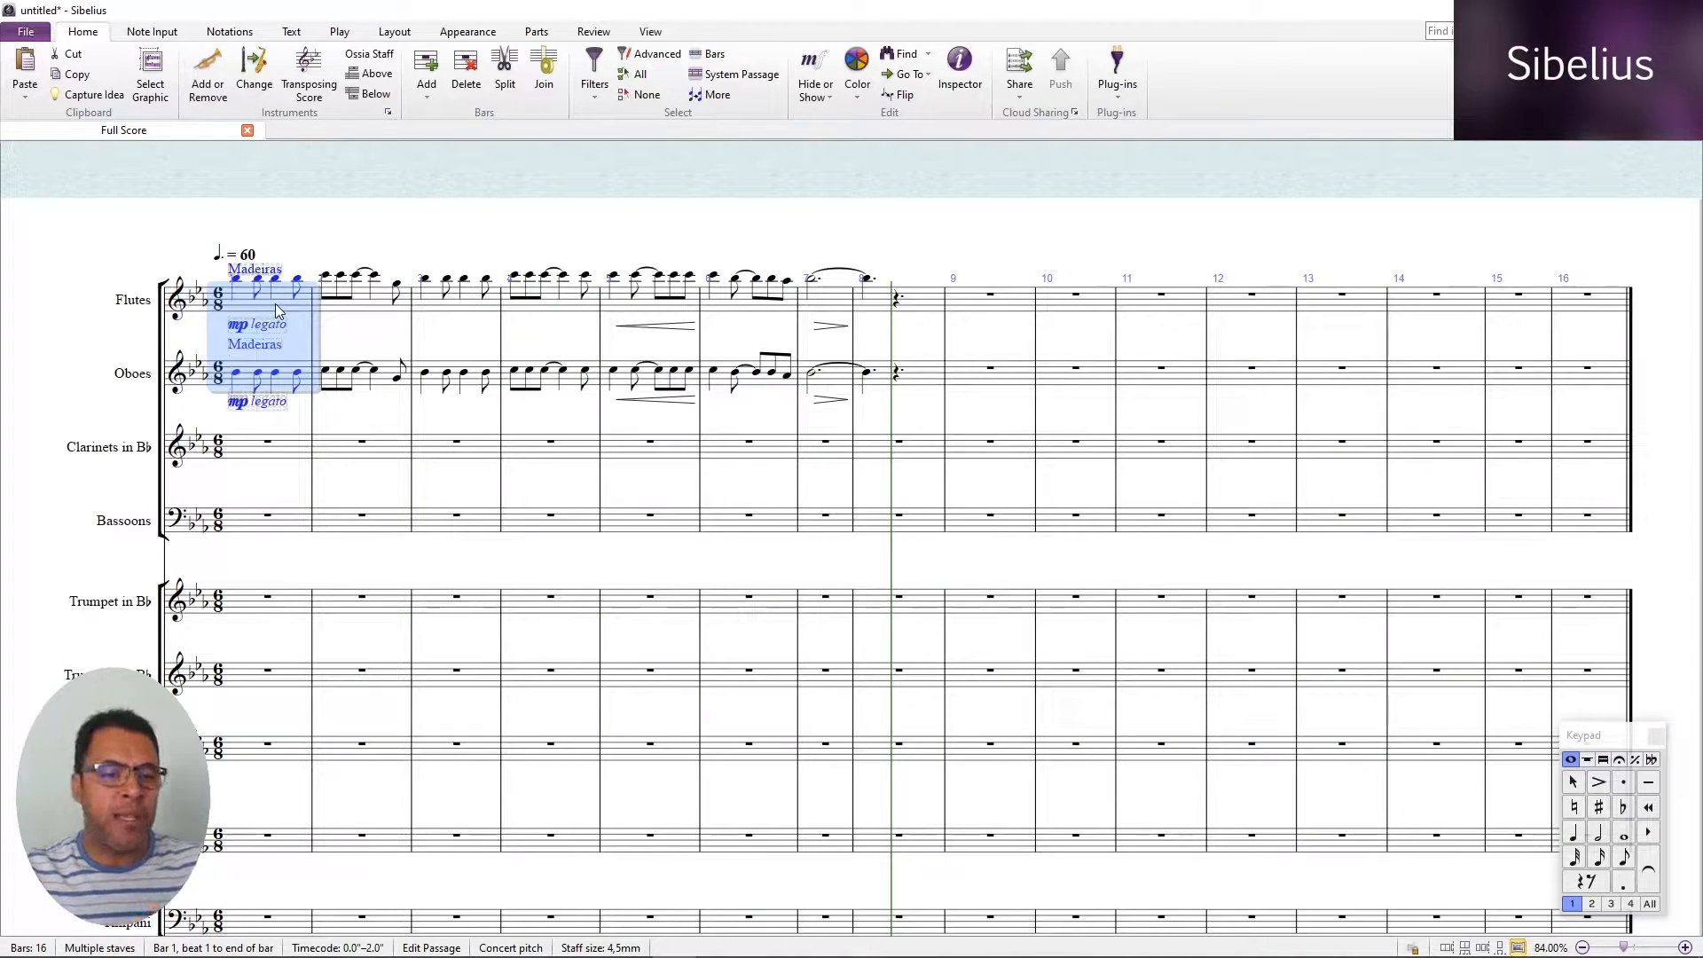
pyautogui.click(546, 420)
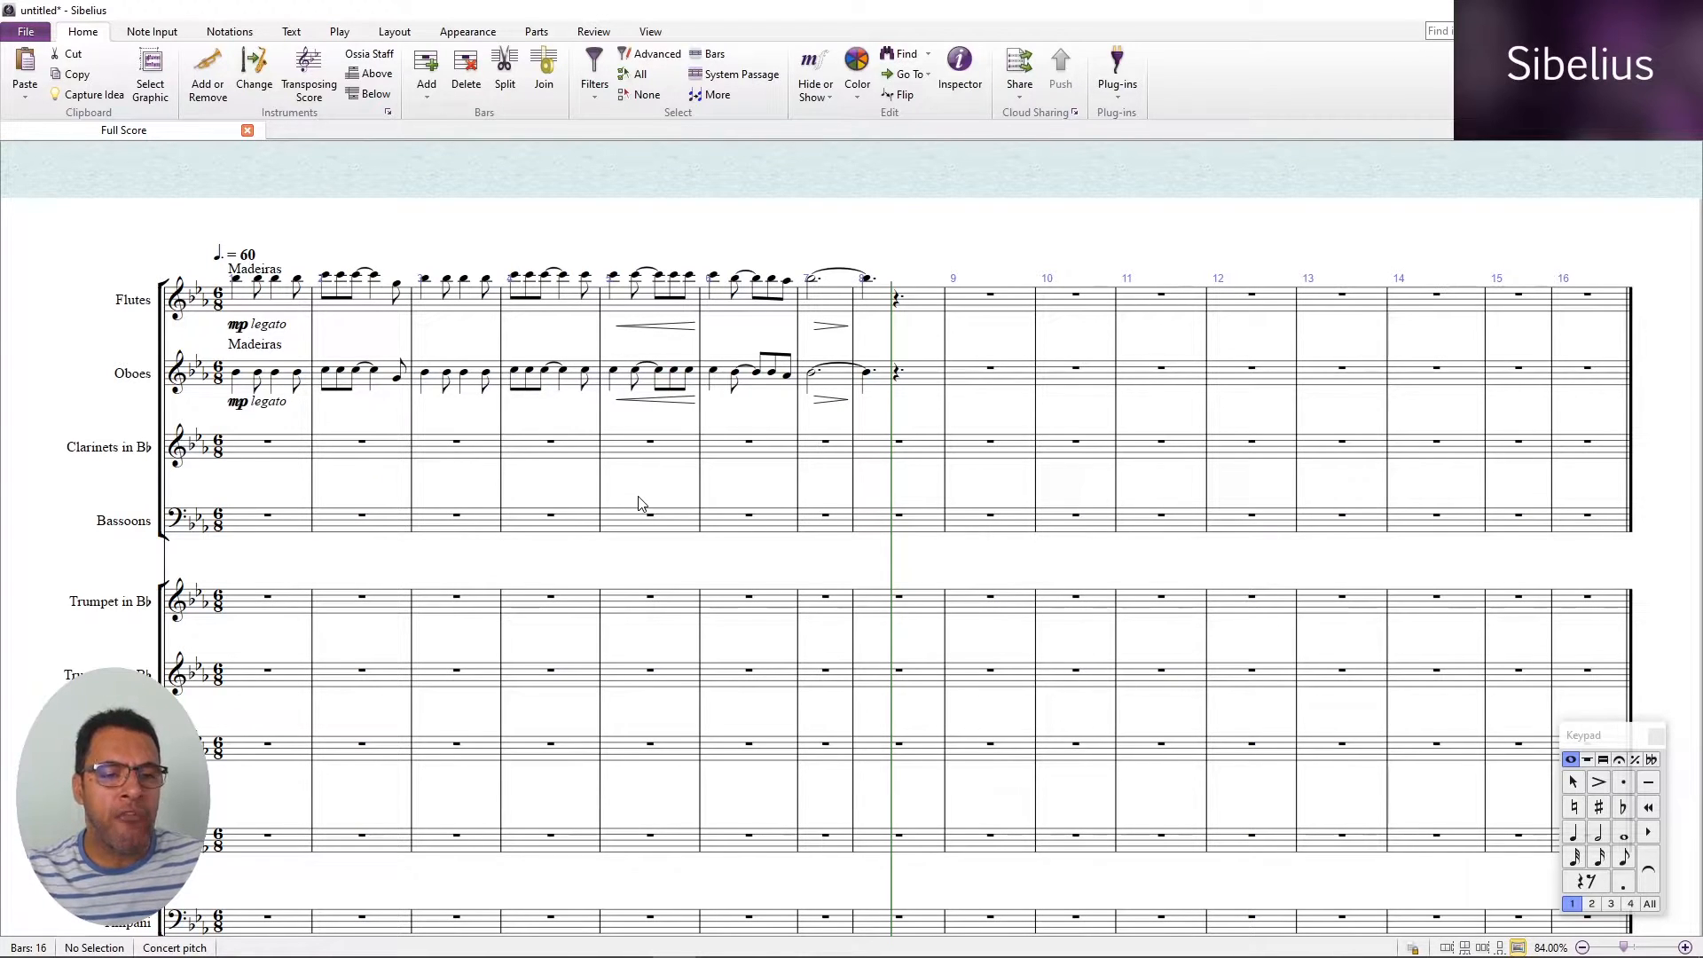
# Merge the two eighth rests on beat 2 of bar 8 in Violin II into a single quarter rest.
pyautogui.scroll(-1, 641, 504)
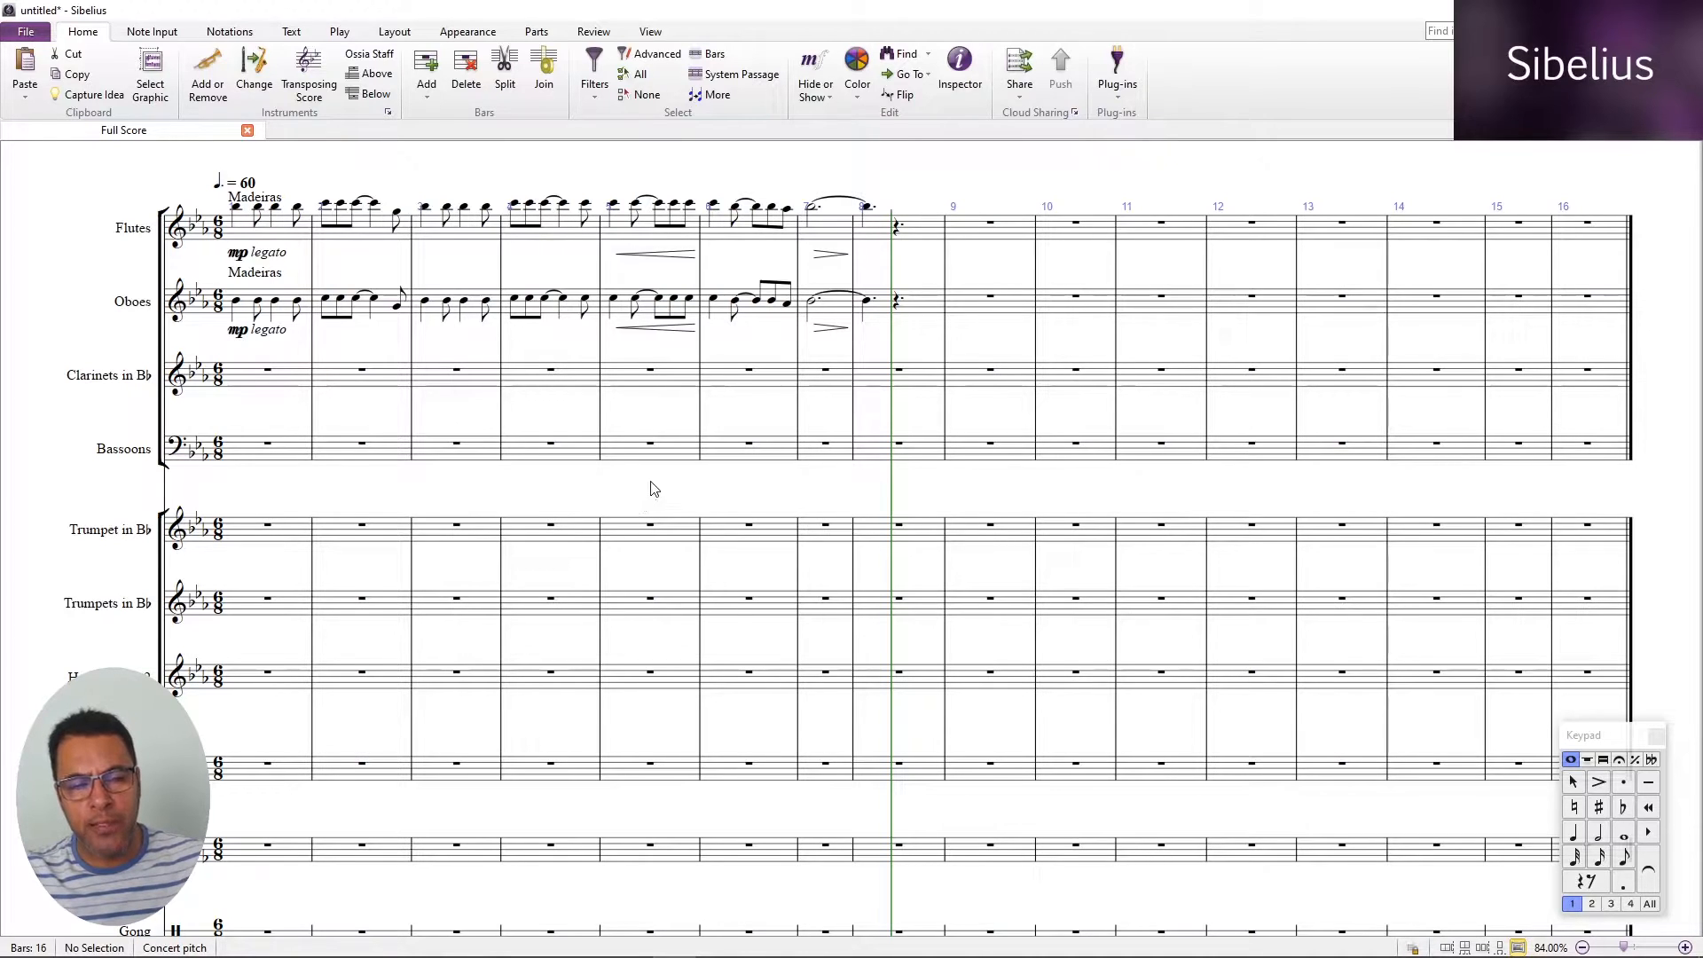
pyautogui.moveTo(896, 513); pyautogui.dragTo(382, 237)
pyautogui.scroll(-2, 411, 589)
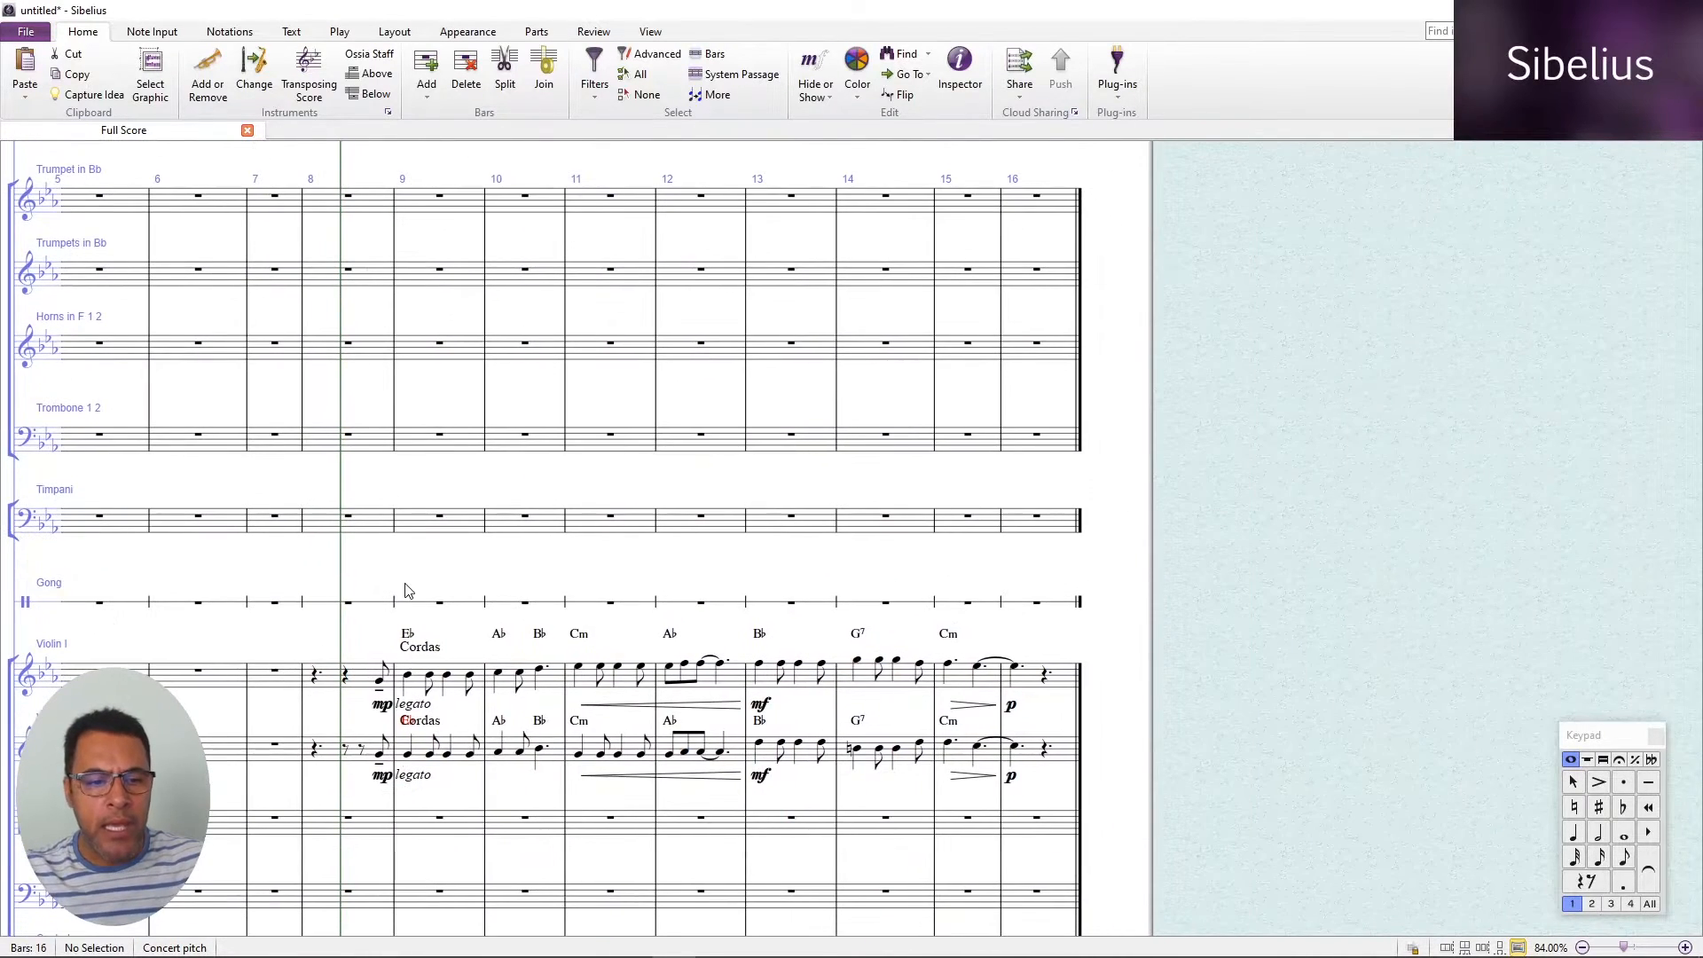
pyautogui.scroll(-2, 411, 588)
pyautogui.hscroll(-2, 700, 692)
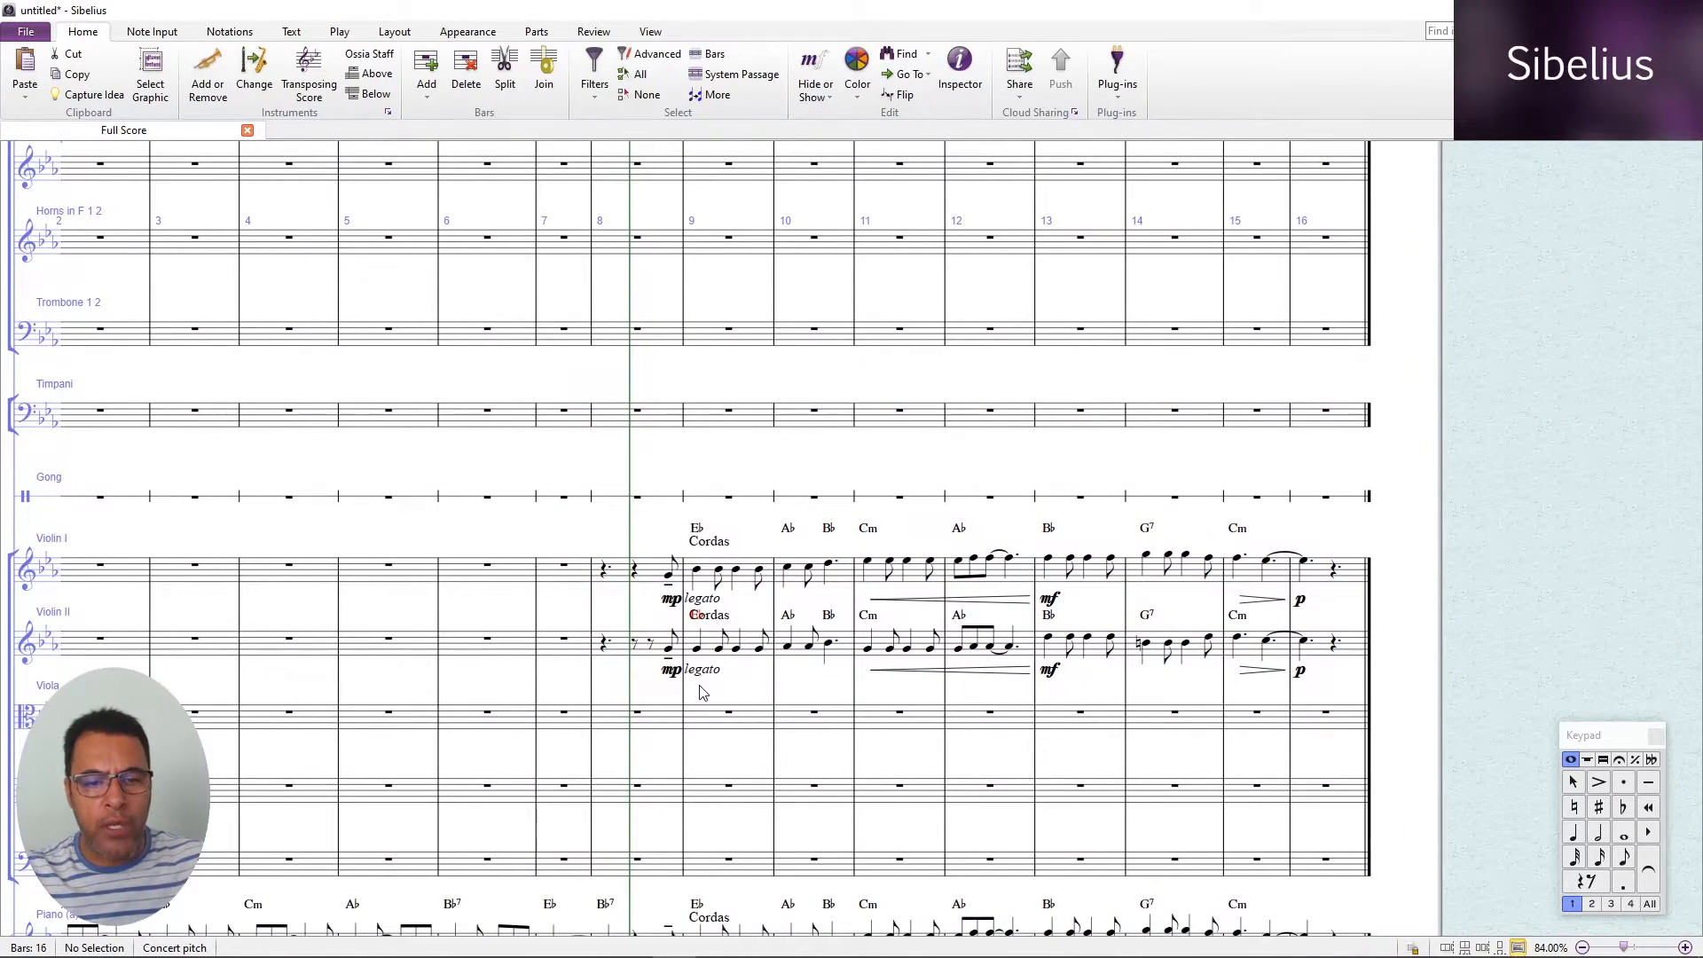
pyautogui.click(635, 646)
pyautogui.press('Delete')
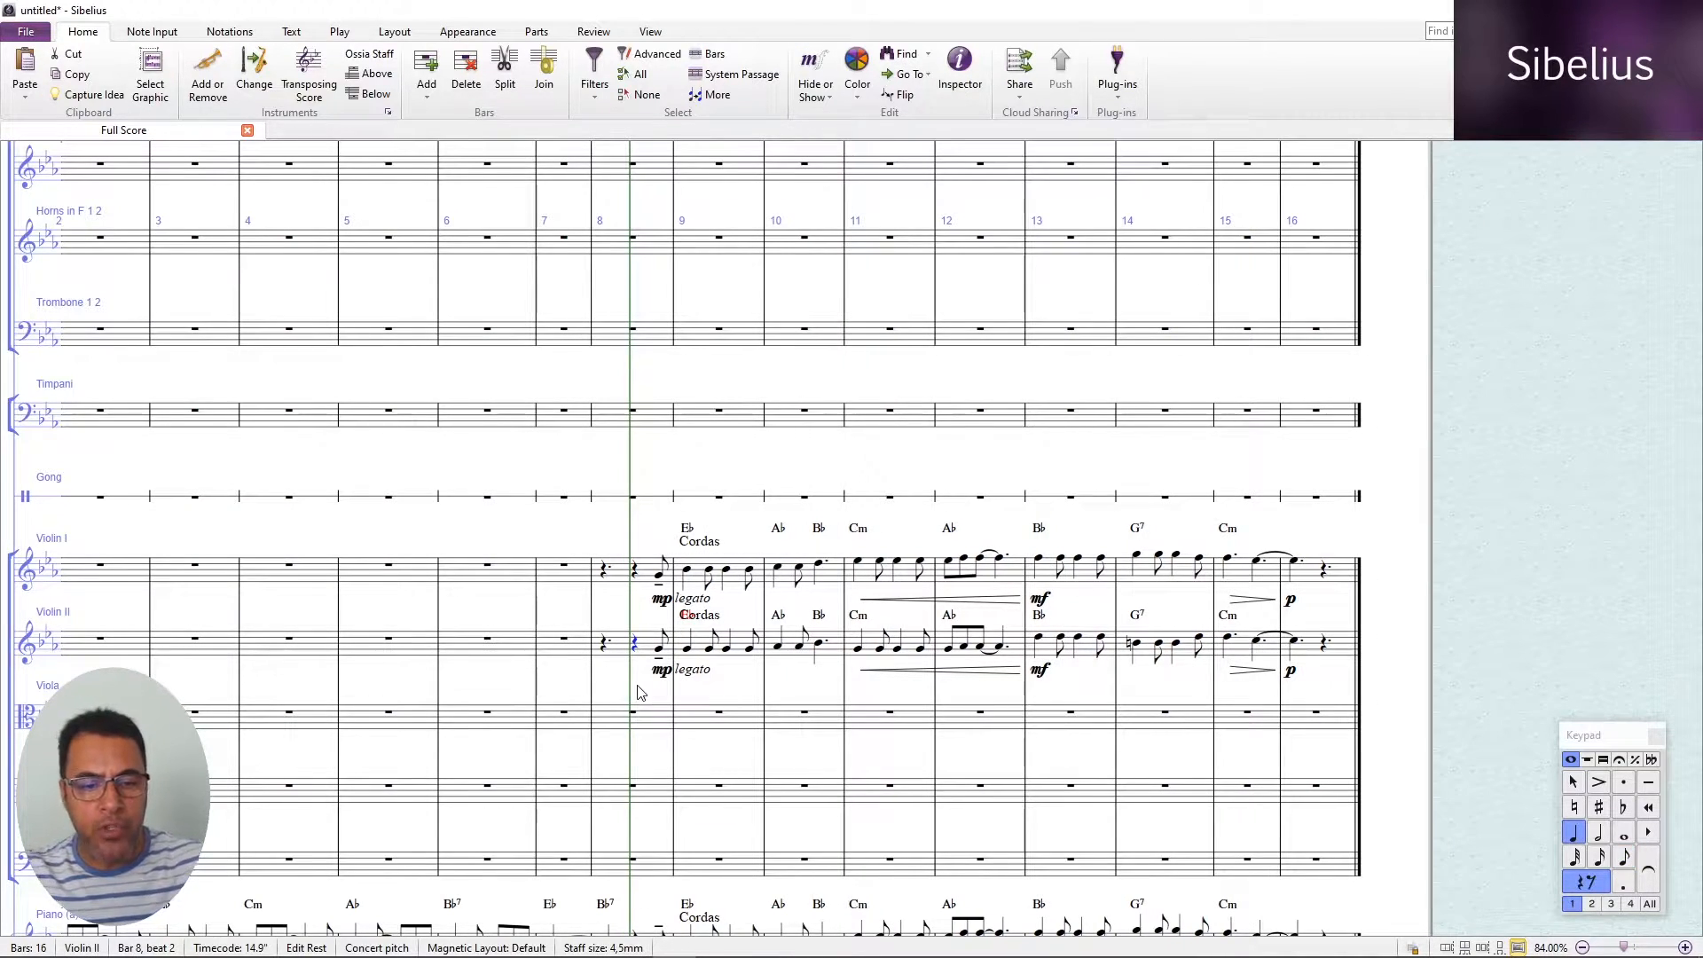
pyautogui.press('Escape')
# Play back the string melody from the Violin I pickup note in bar 8 to the end of the score.
pyautogui.click(661, 573)
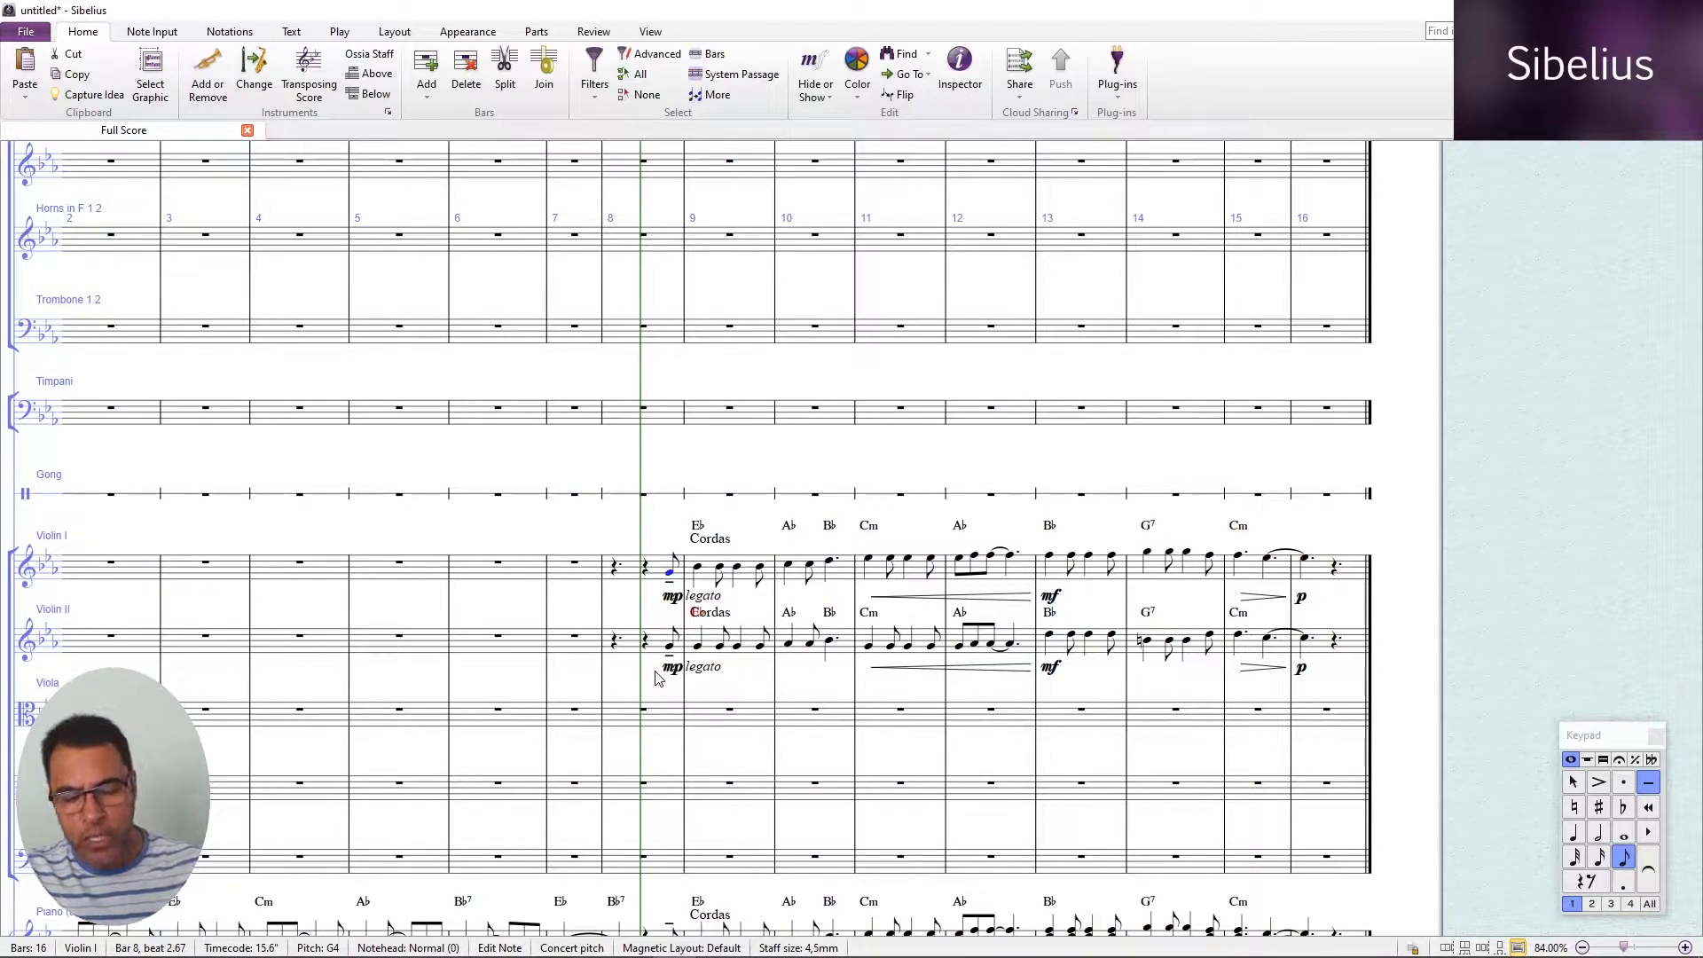
pyautogui.scroll(-3, 658, 679)
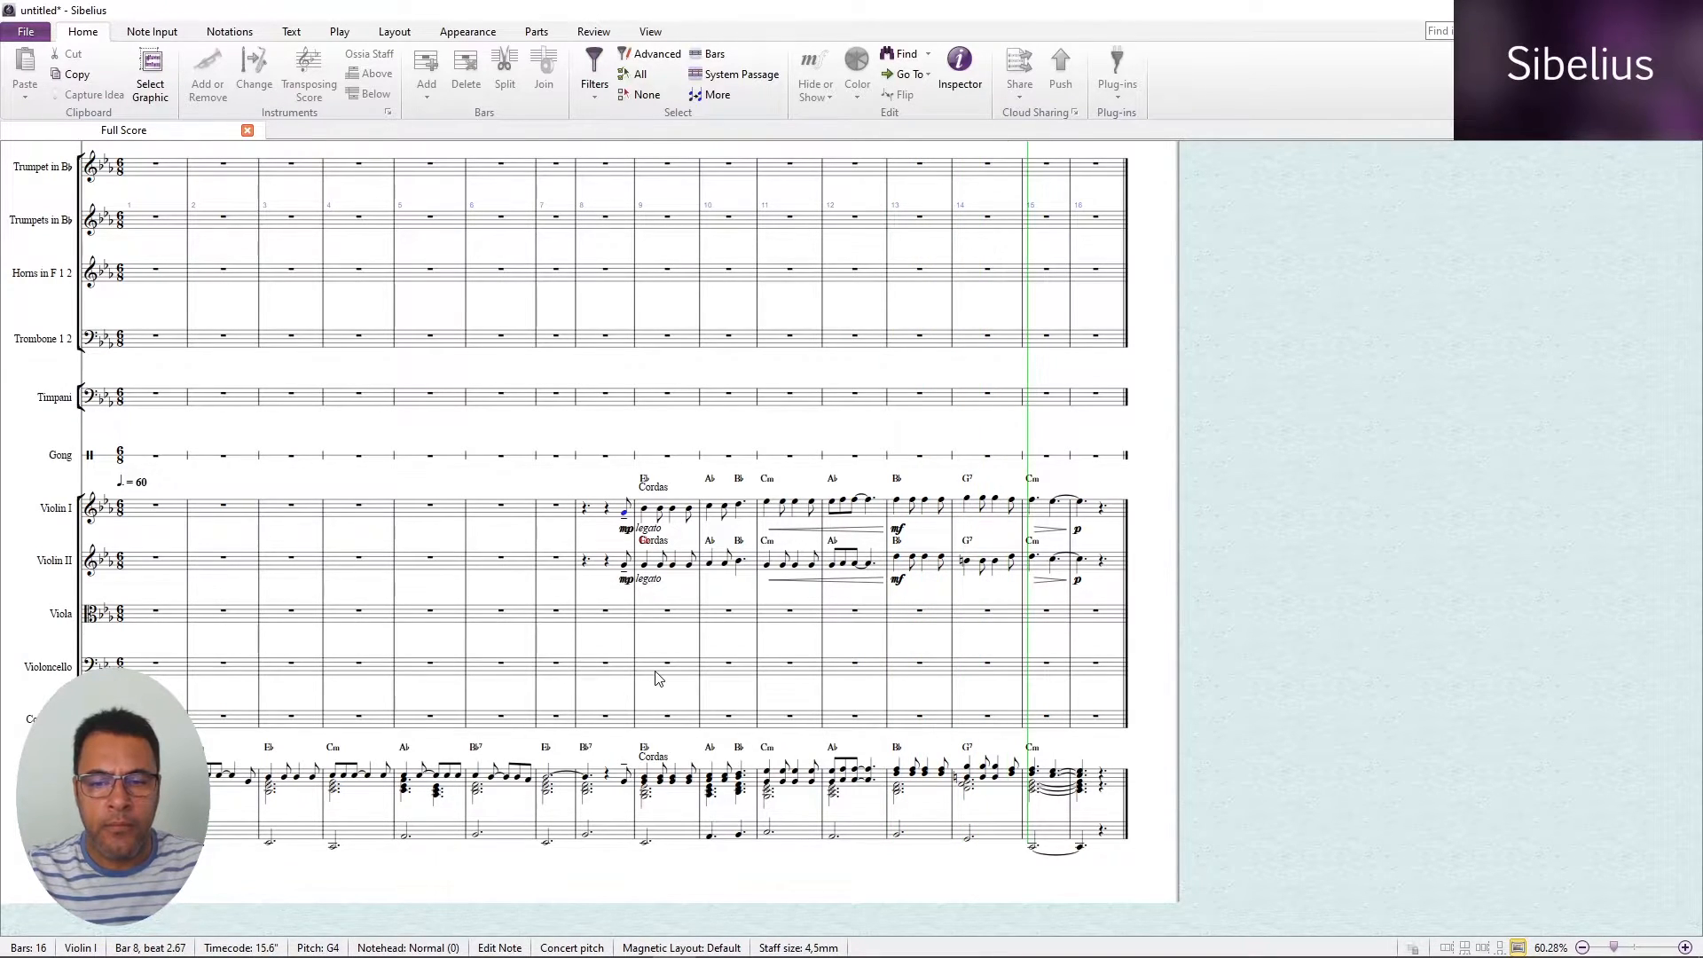
pyautogui.press('space')
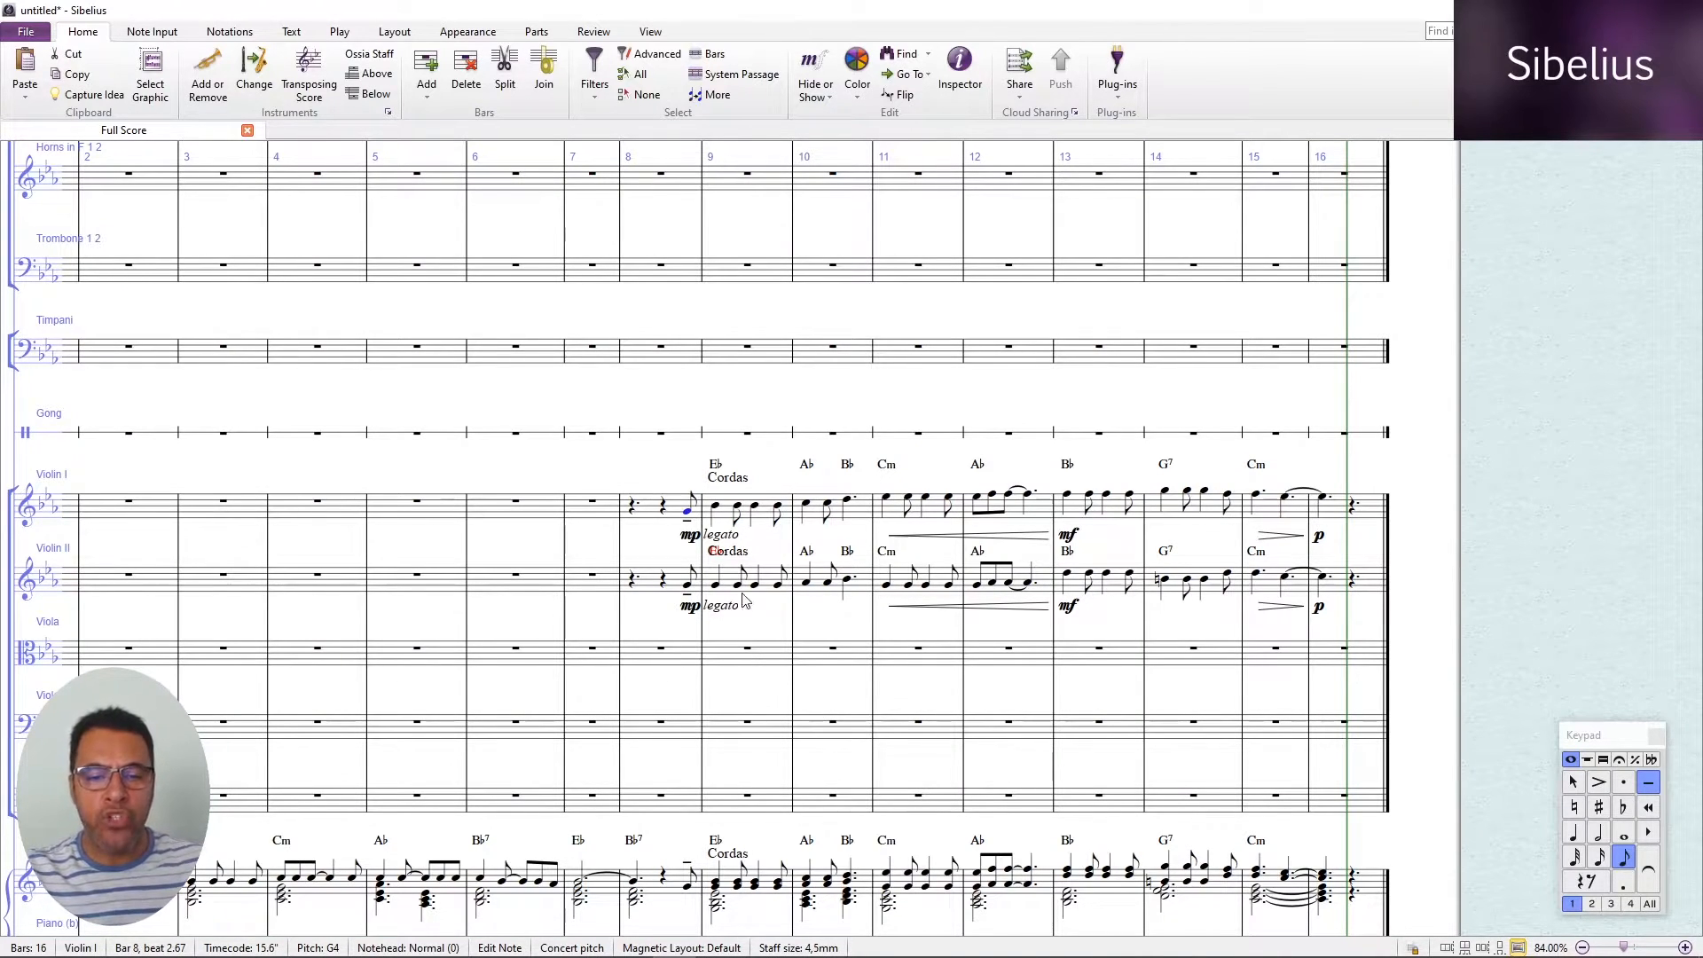
pyautogui.click(772, 623)
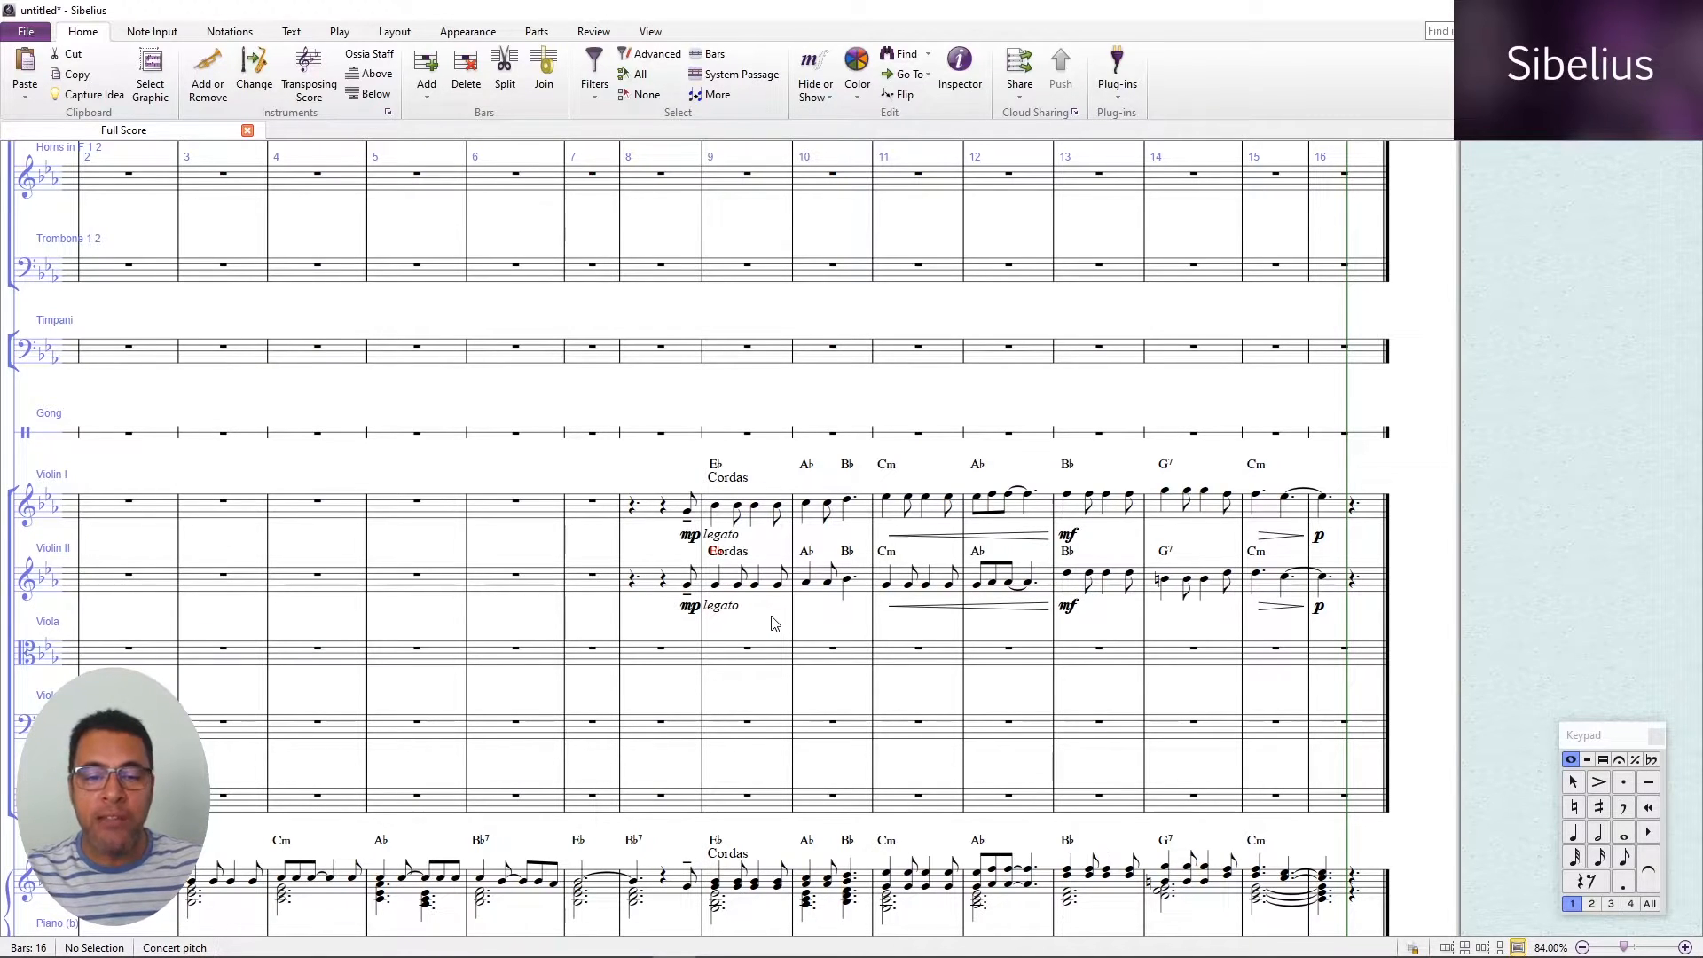
# Add a note an octave above to every Violin I note from bar 8 to bar 16.
pyautogui.click(678, 510)
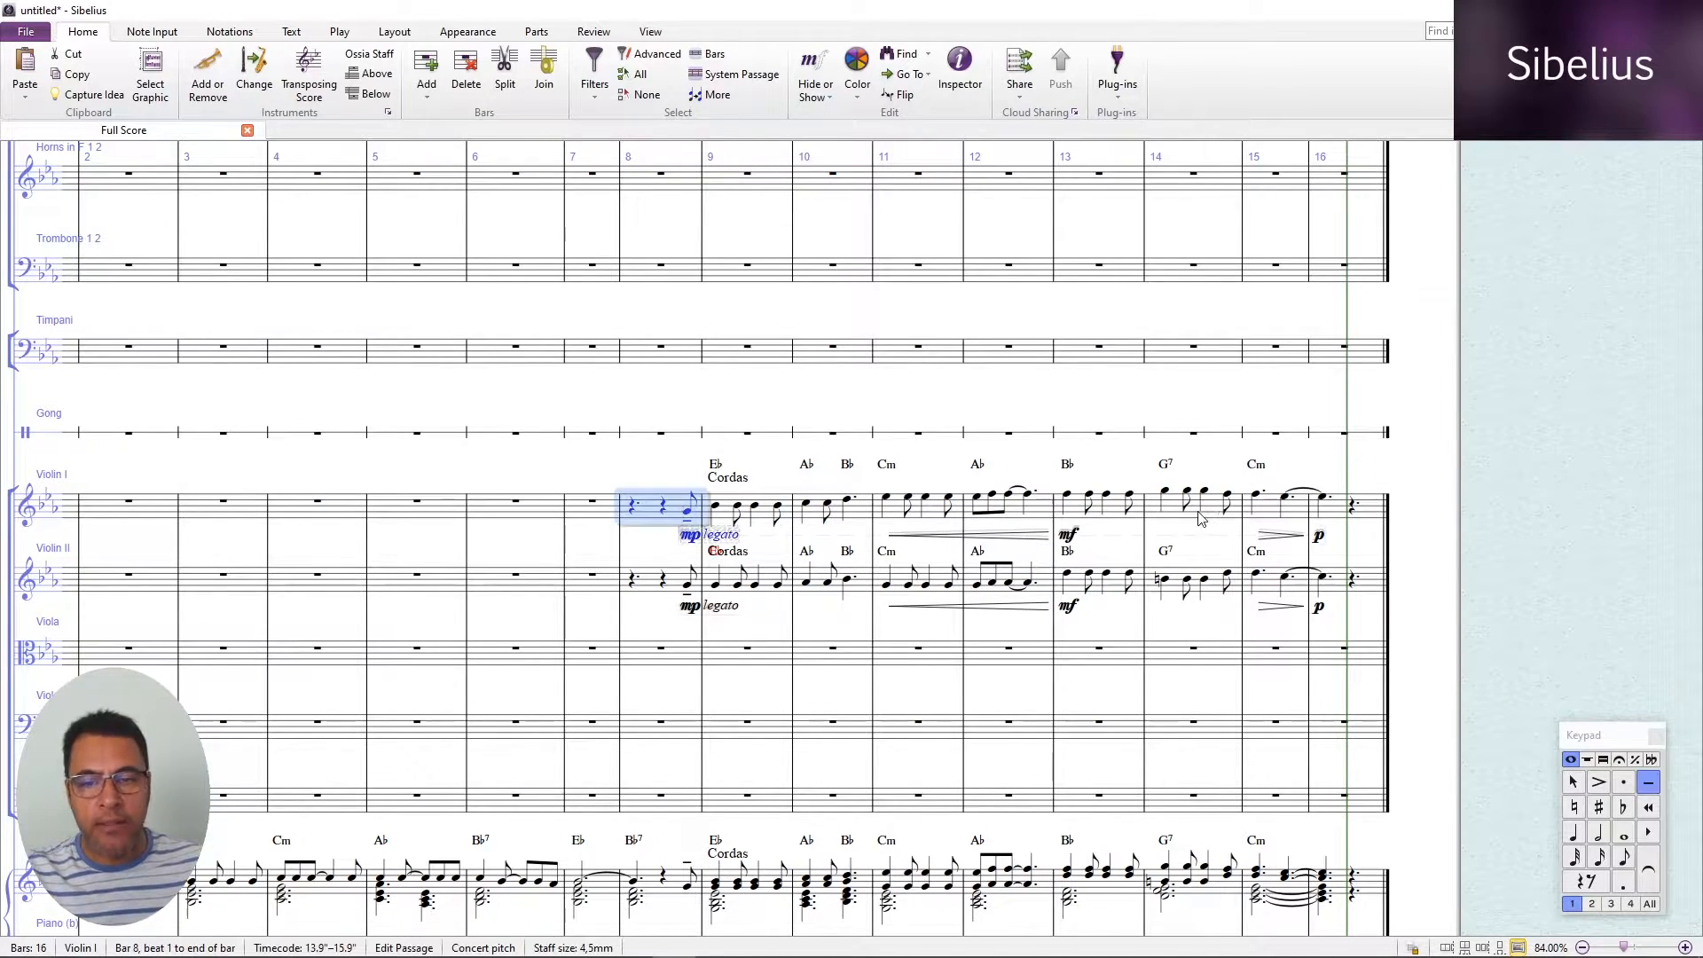
pyautogui.keyDown('shift'); pyautogui.click(1326, 502); pyautogui.keyUp('shift')
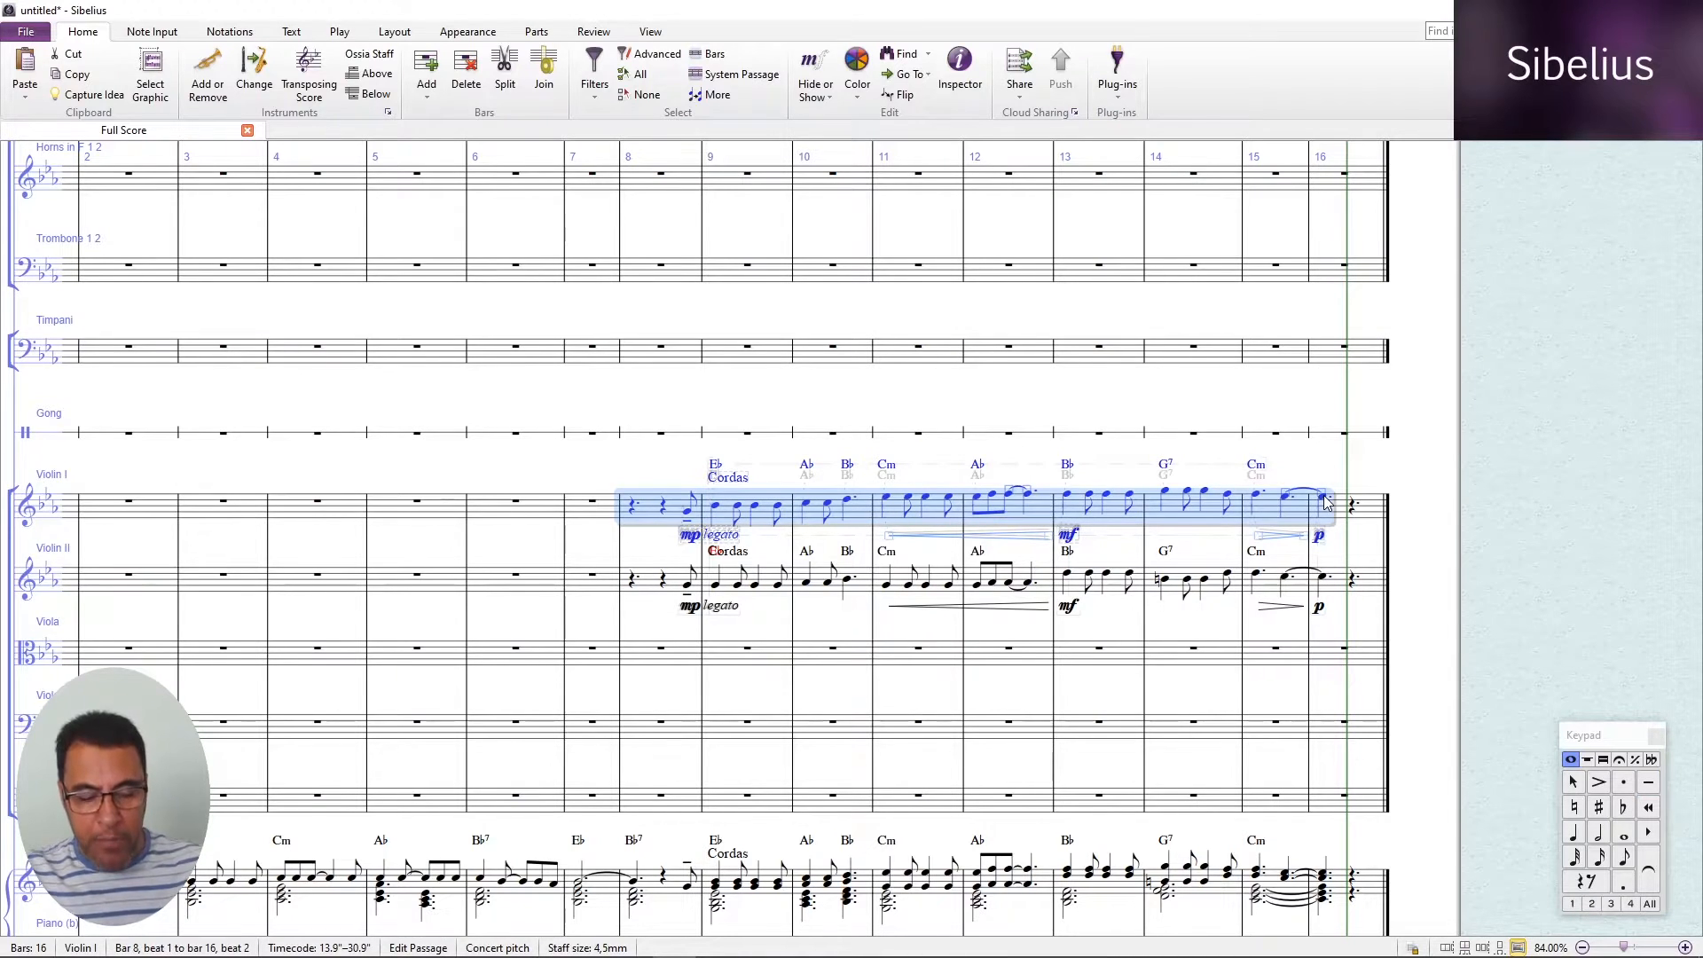
pyautogui.press('8')
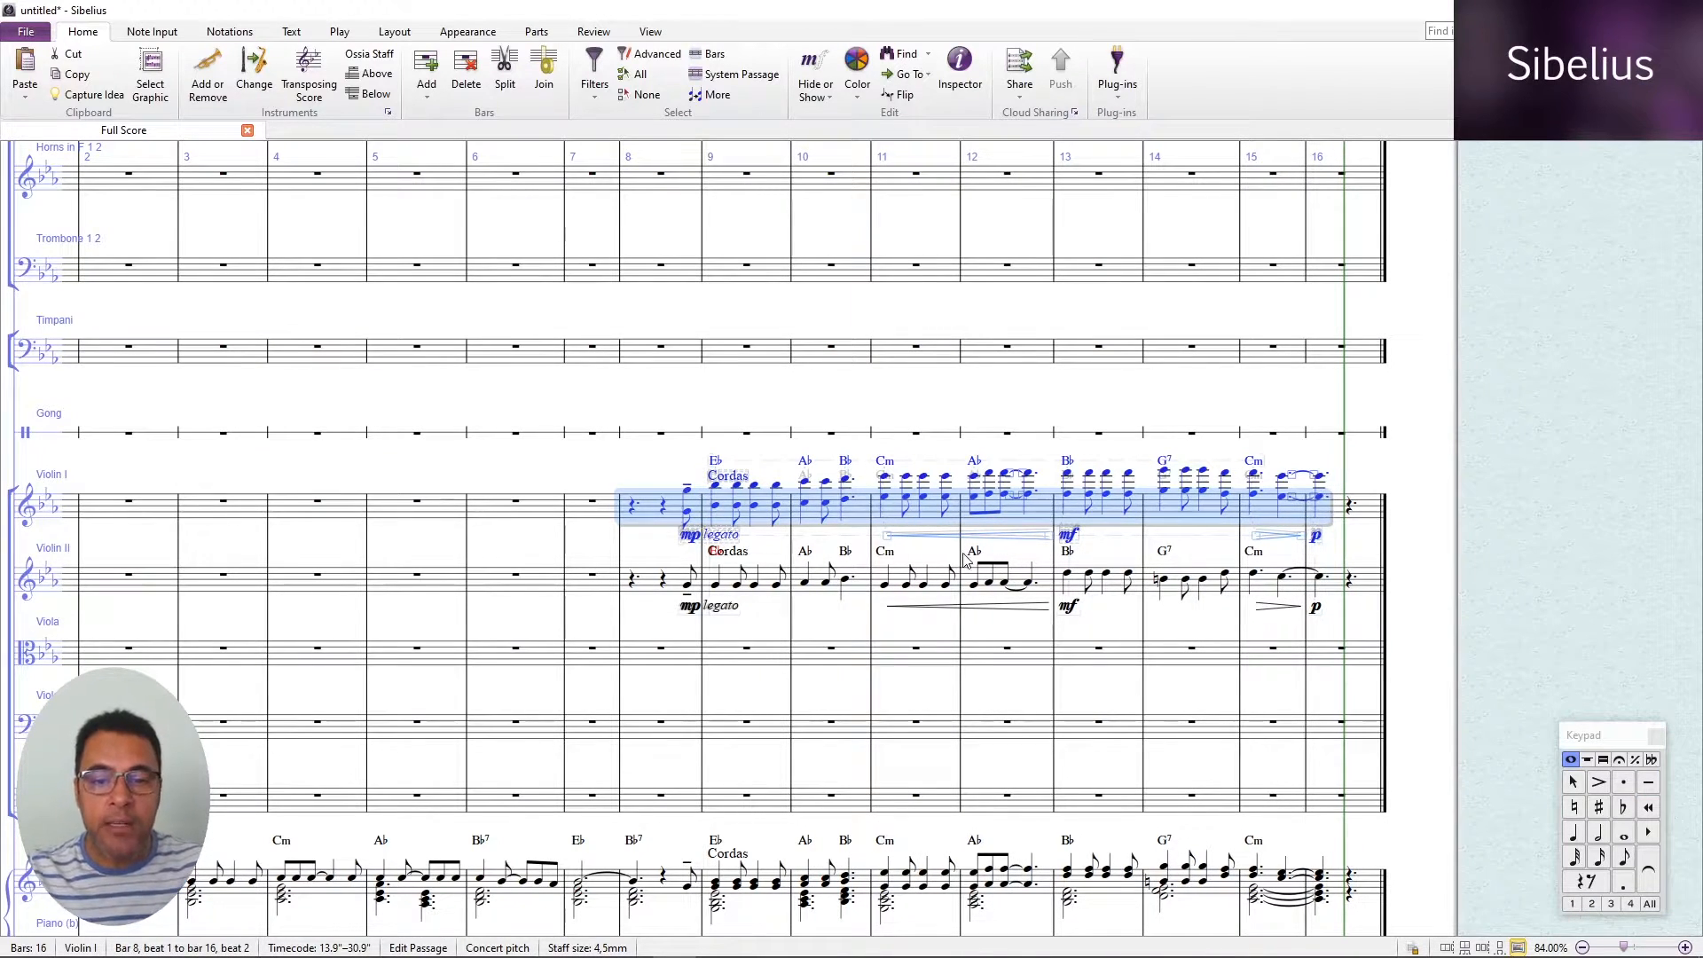
pyautogui.press('Escape')
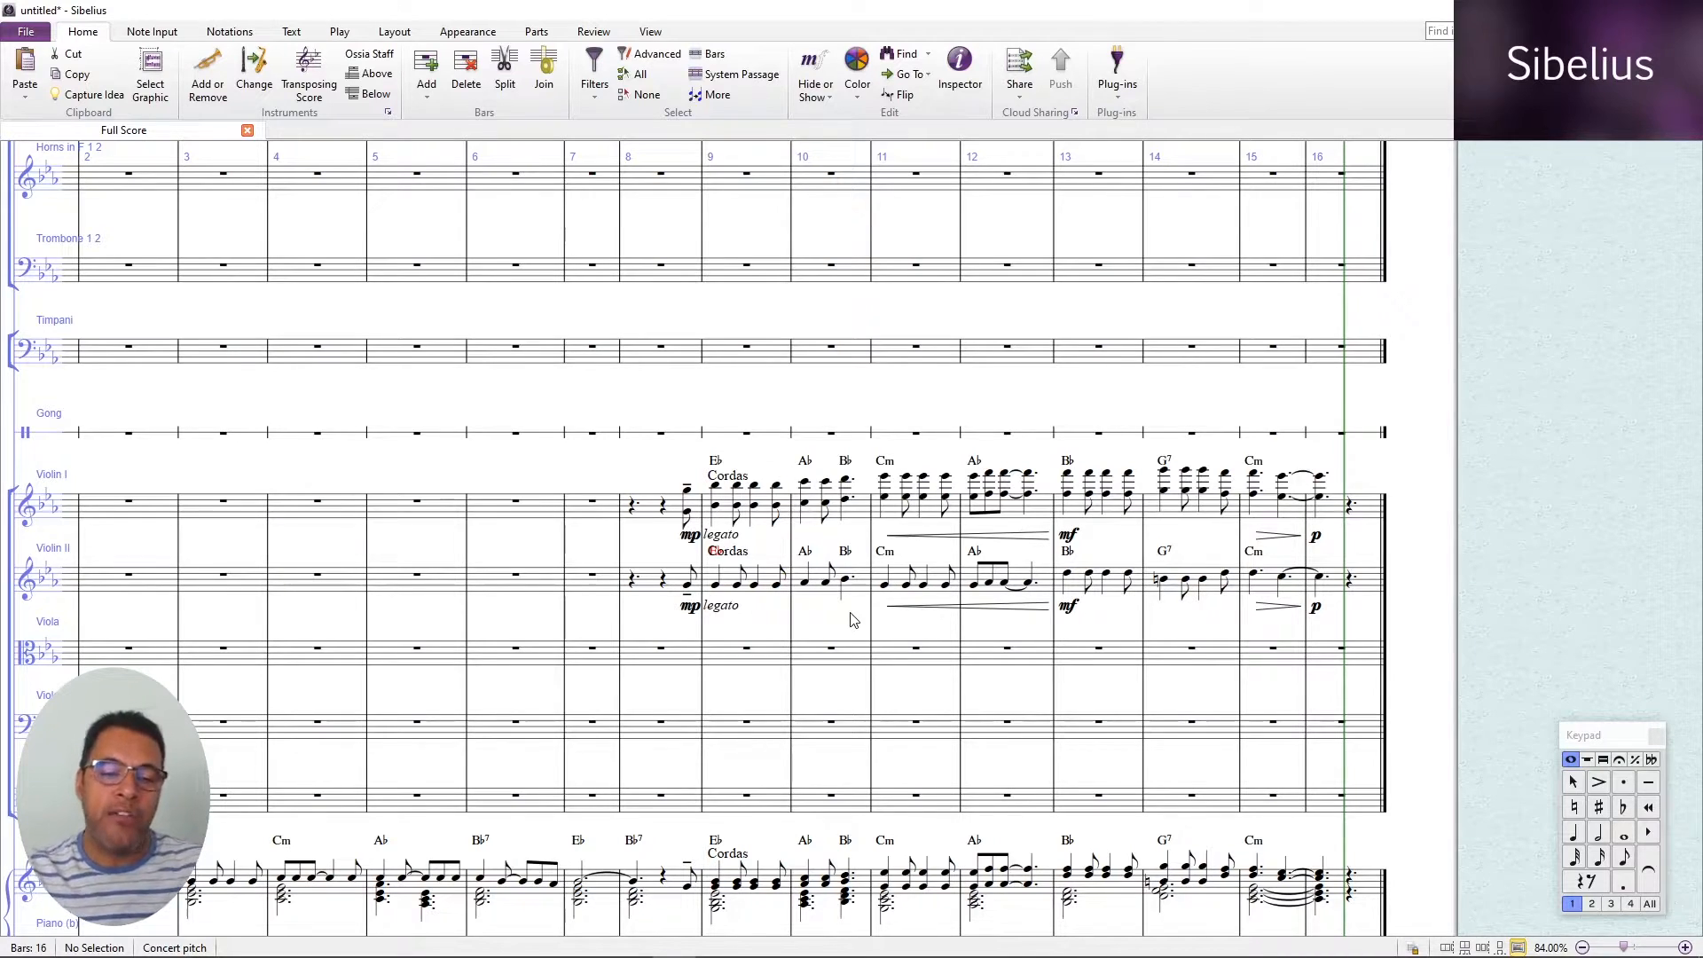
# Add the expression text "divisi" above the Violin I pickup note in bar 8.
pyautogui.click(687, 492)
pyautogui.hotkey('ctrl', 't')
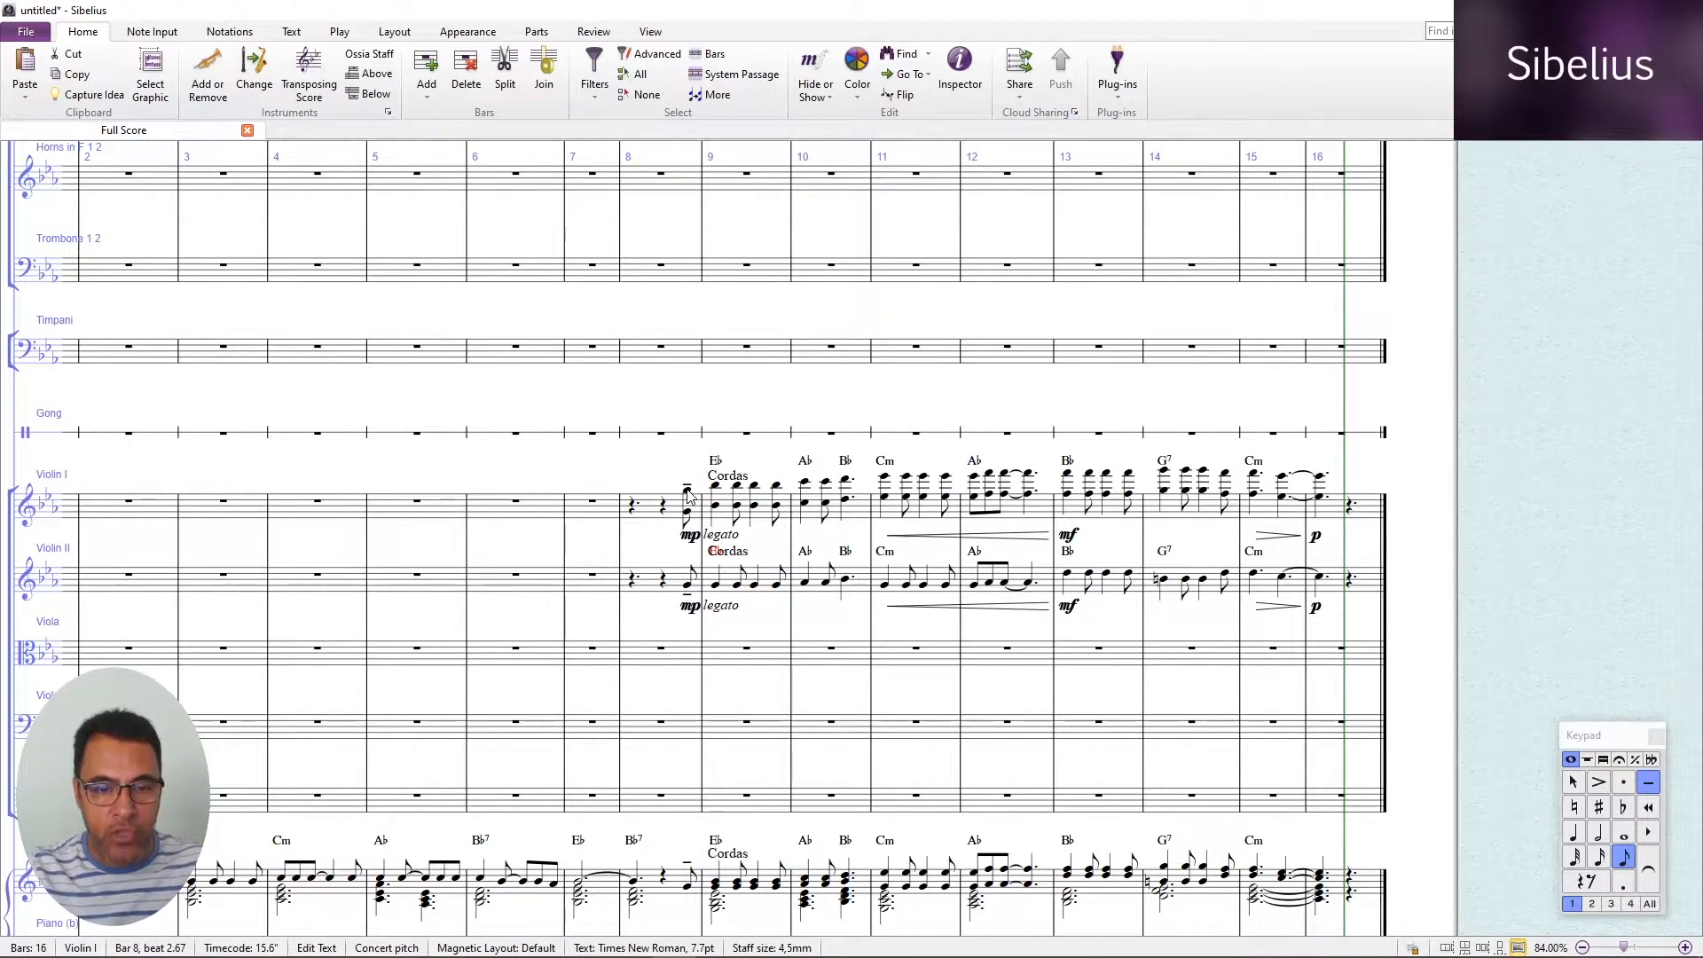
pyautogui.rightClick(779, 541)
pyautogui.click(874, 74)
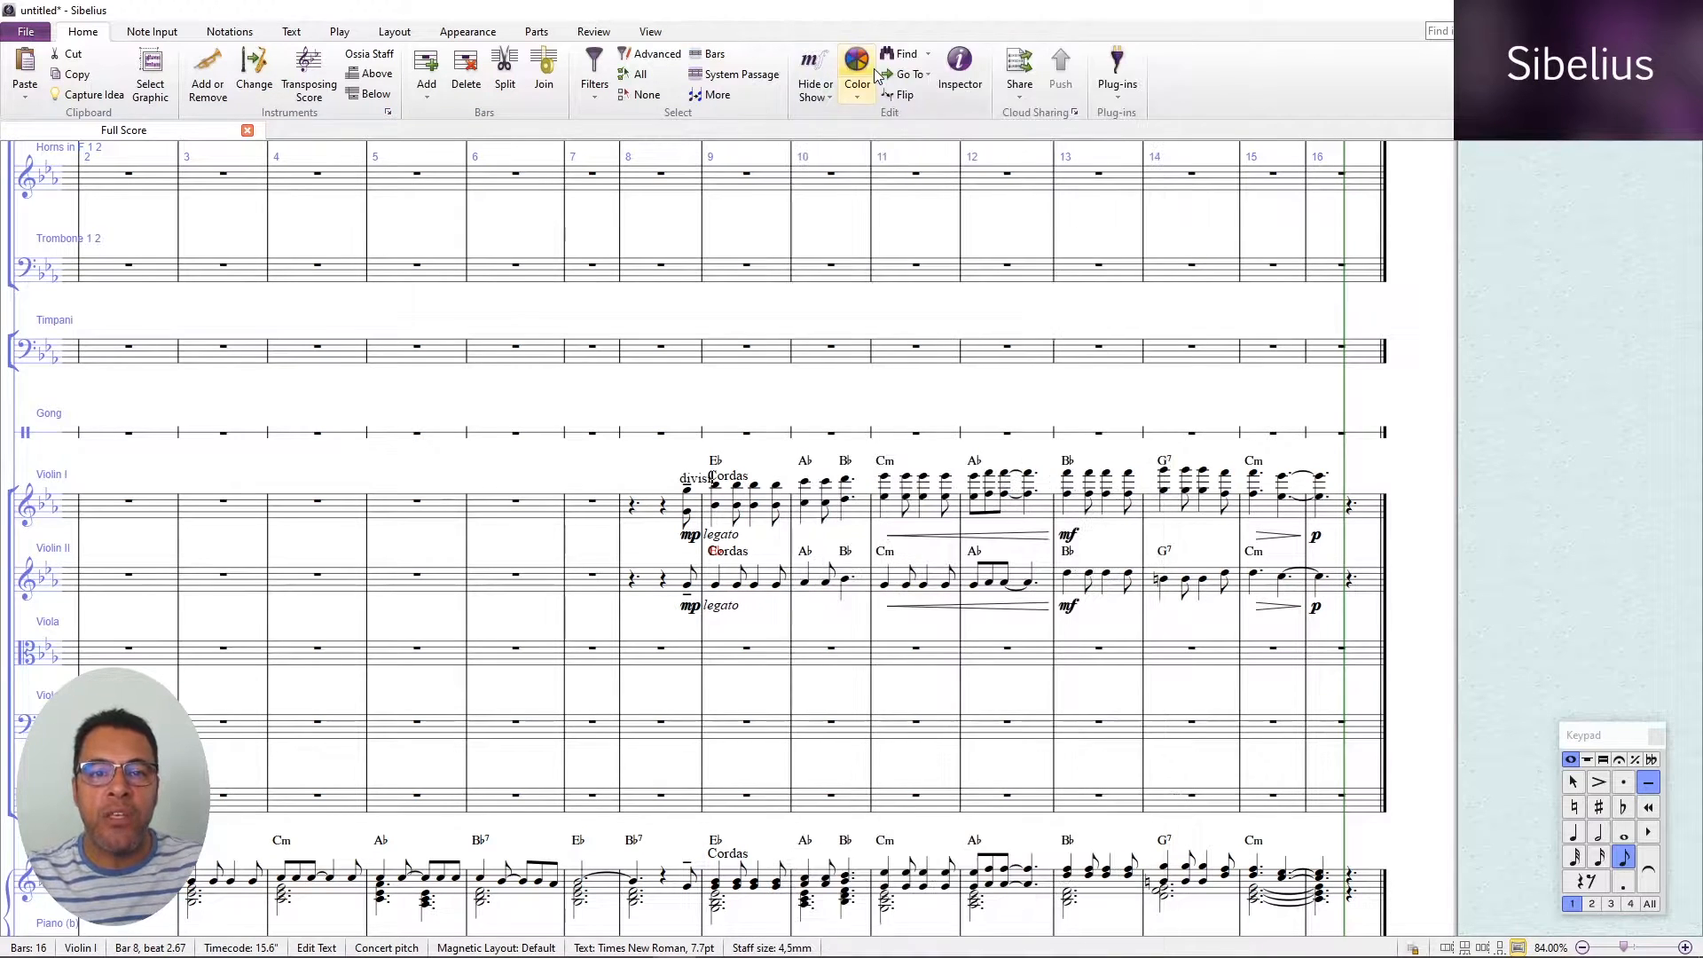
pyautogui.press('Escape')
pyautogui.press('Escape')
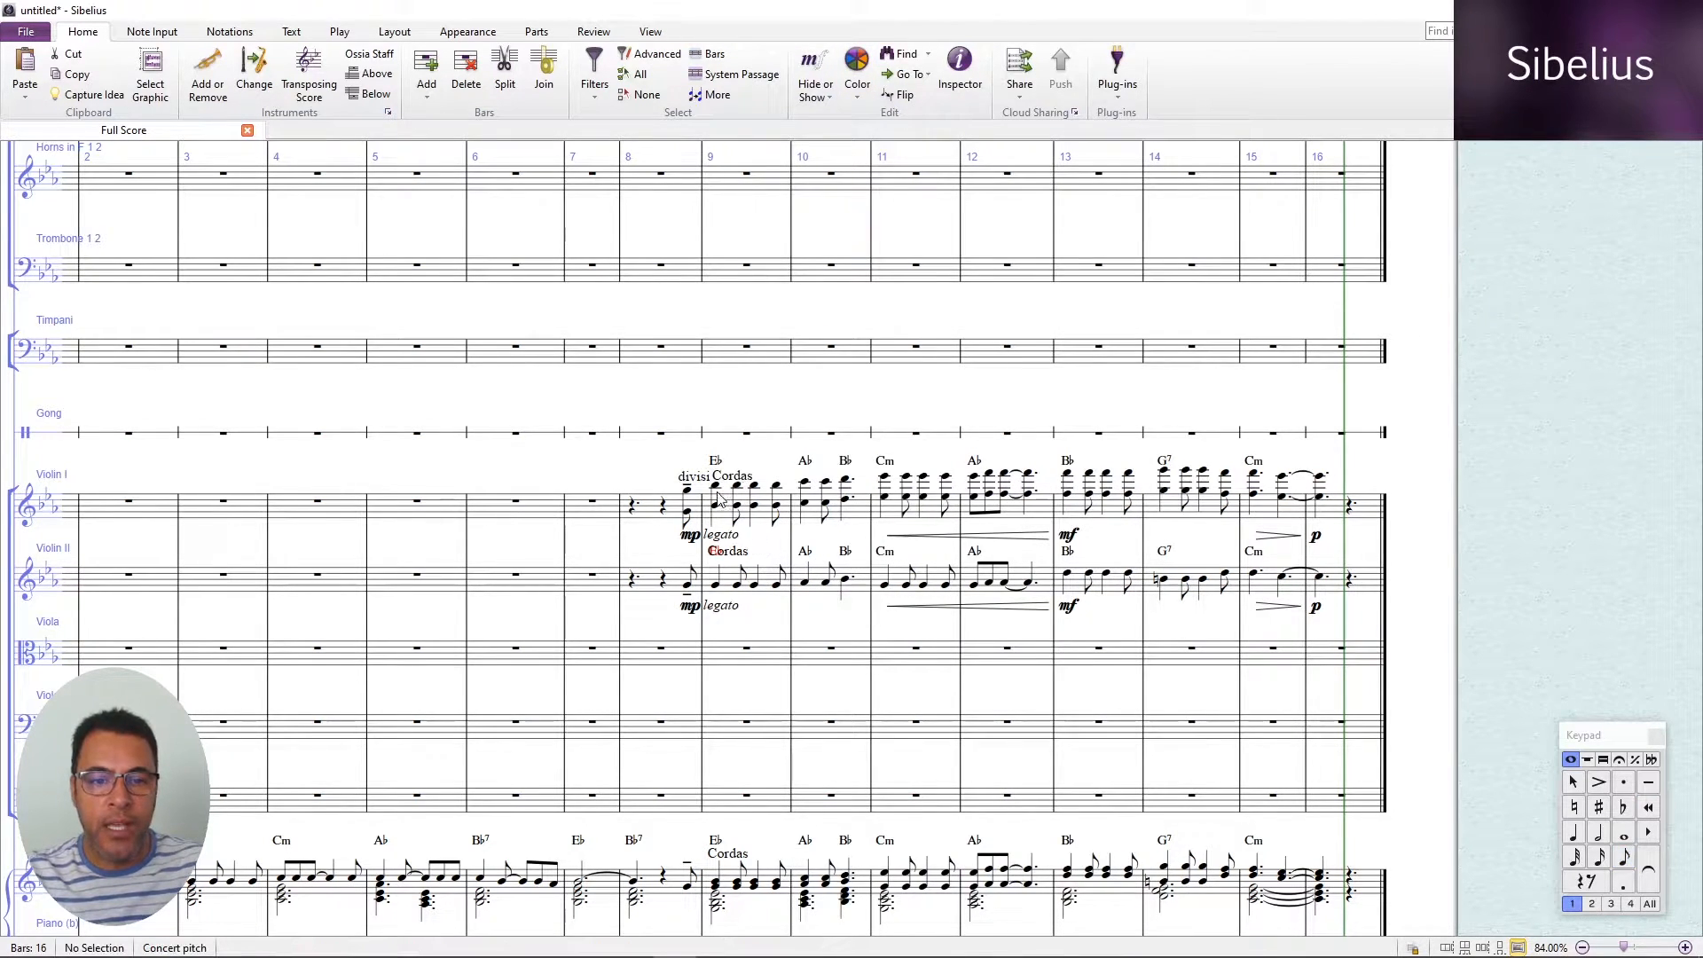
# Delete the chord symbols from the Violin I and Violin II staves in bars 9 to 16.
pyautogui.click(729, 517)
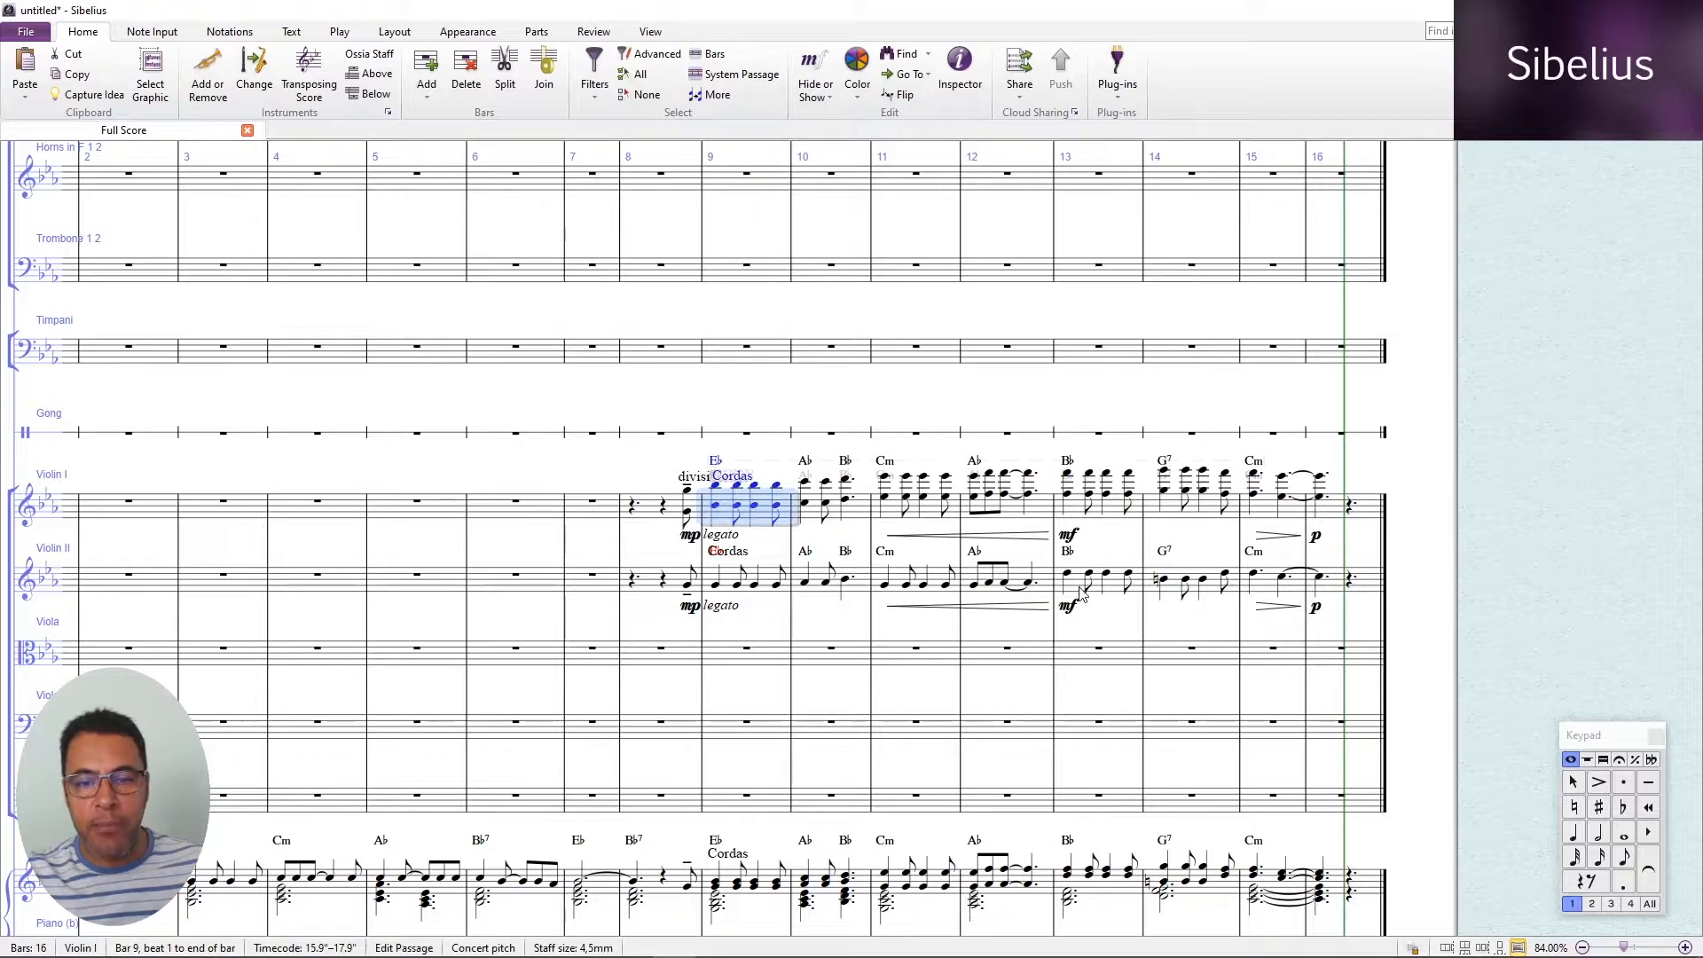
pyautogui.keyDown('shift'); pyautogui.click(1341, 581); pyautogui.keyUp('shift')
pyautogui.hotkey('ctrl', 'shift', 'alt', 'd')
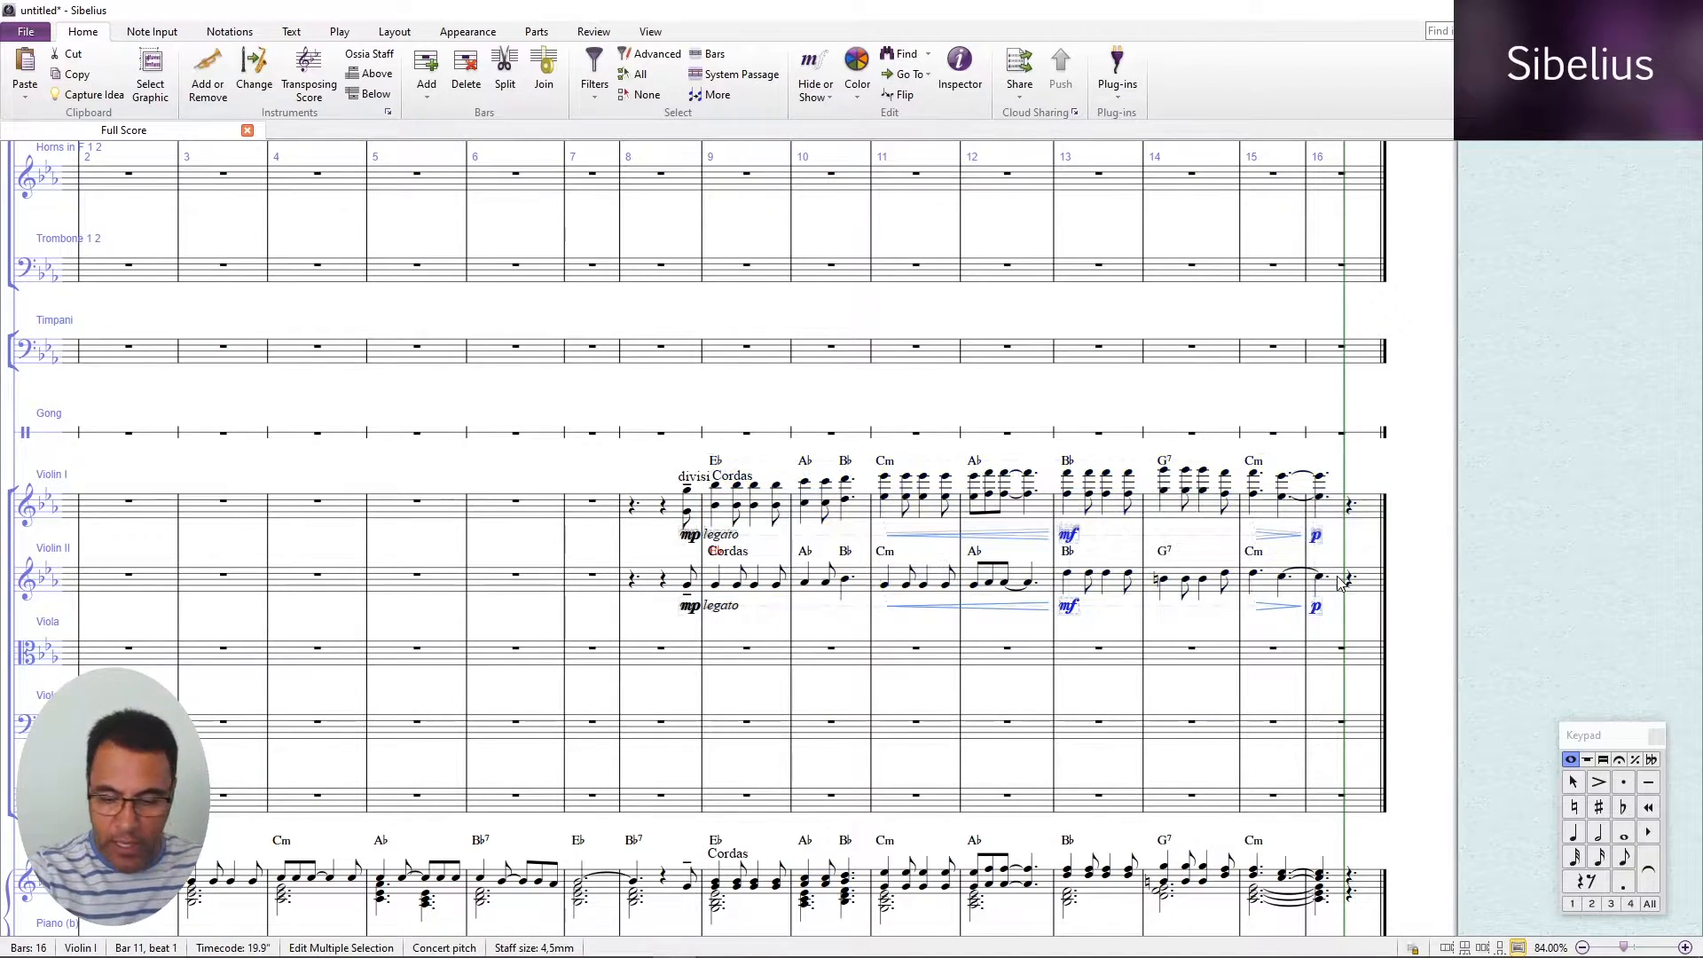
pyautogui.hotkey('ctrl', 'z')
pyautogui.hotkey('ctrl', 'shift', 'alt', 'k')
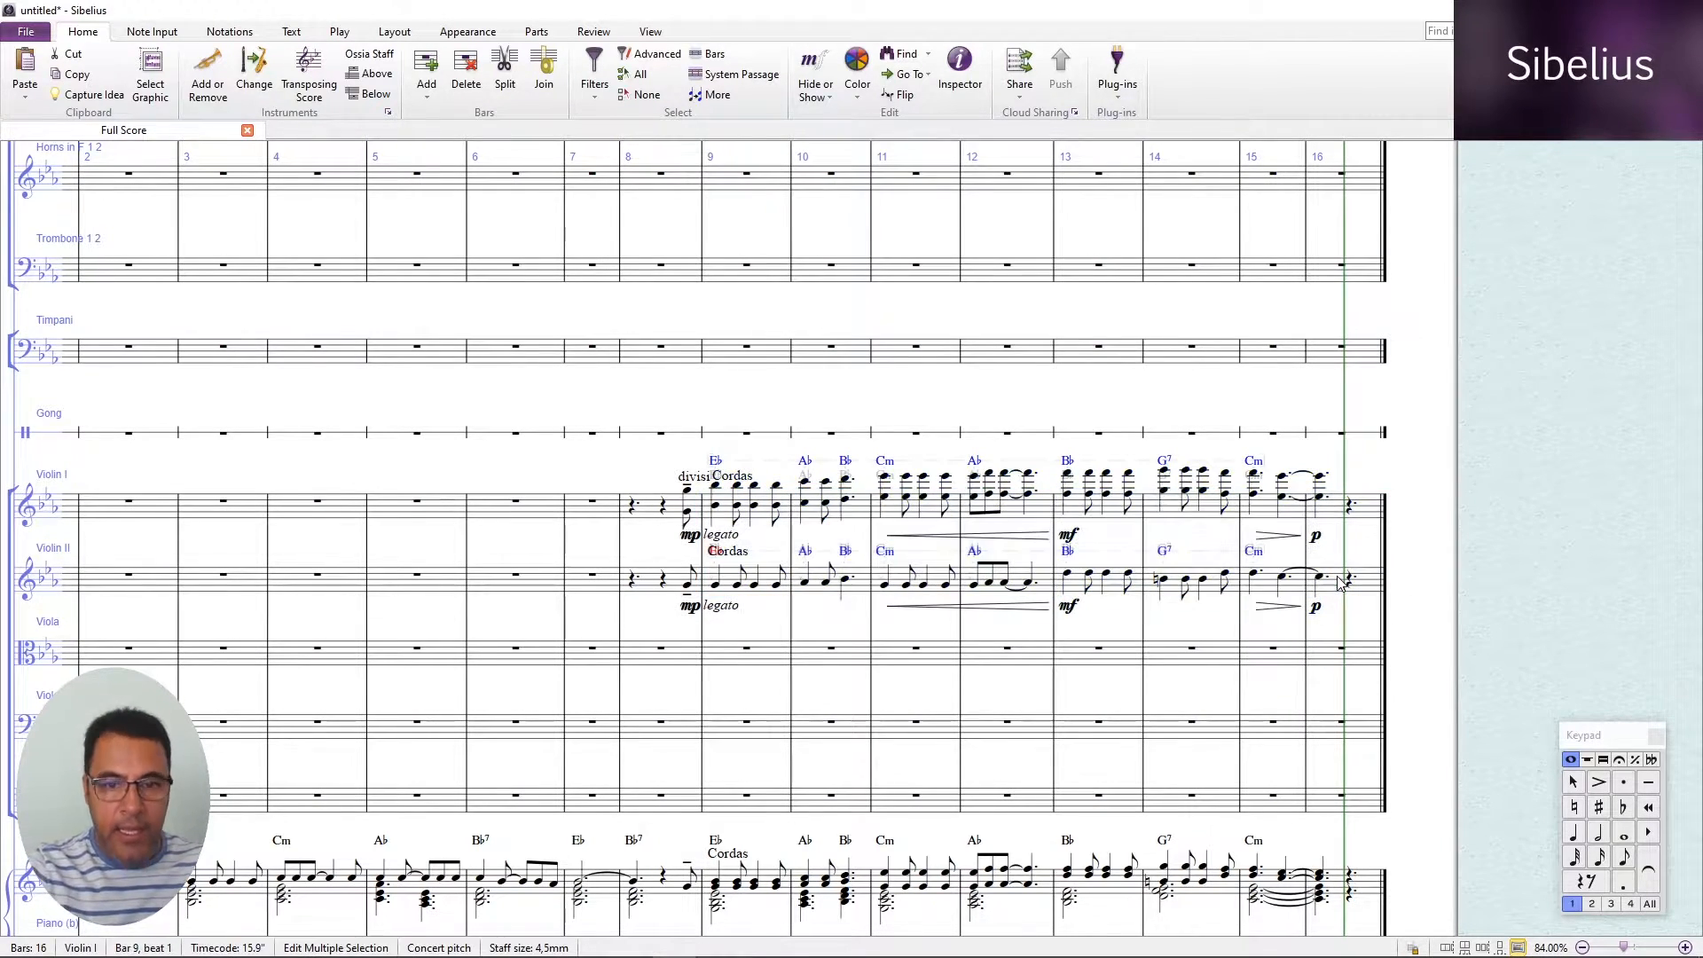
pyautogui.press('Delete')
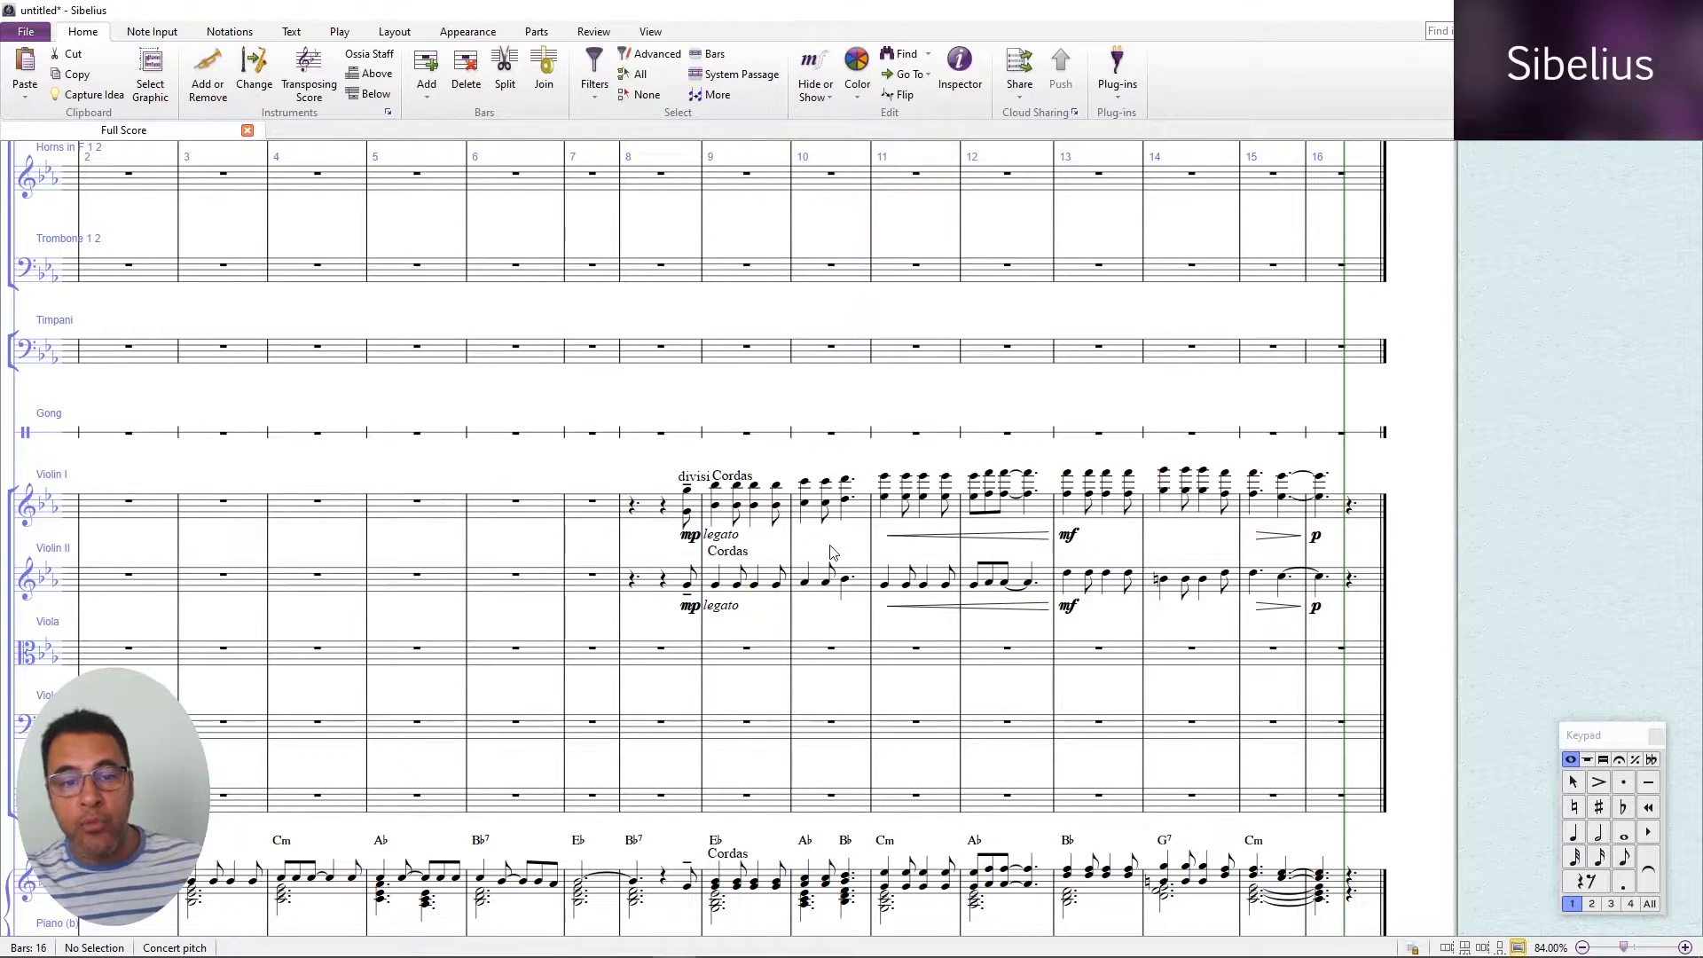
# Delete the "Cordas" text above bar 9 in both the Violin II and Violin I staves.
pyautogui.click(725, 554)
pyautogui.press('Delete')
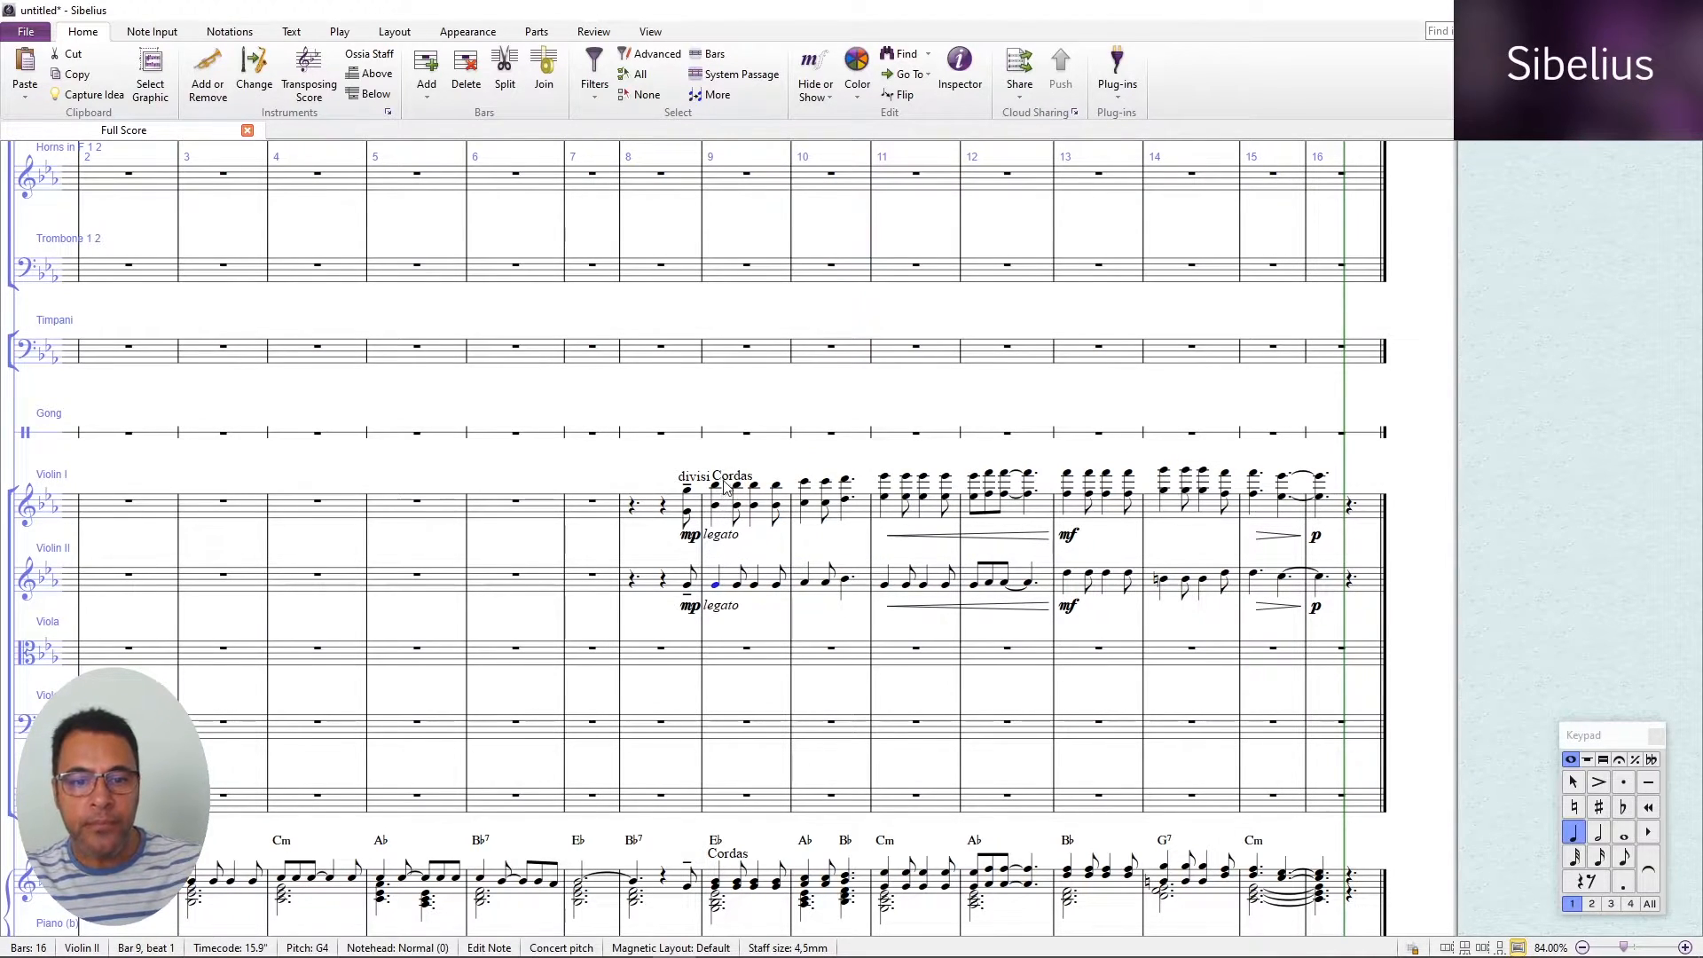
pyautogui.click(735, 476)
pyautogui.click(735, 477)
pyautogui.press('Delete')
pyautogui.press('Escape')
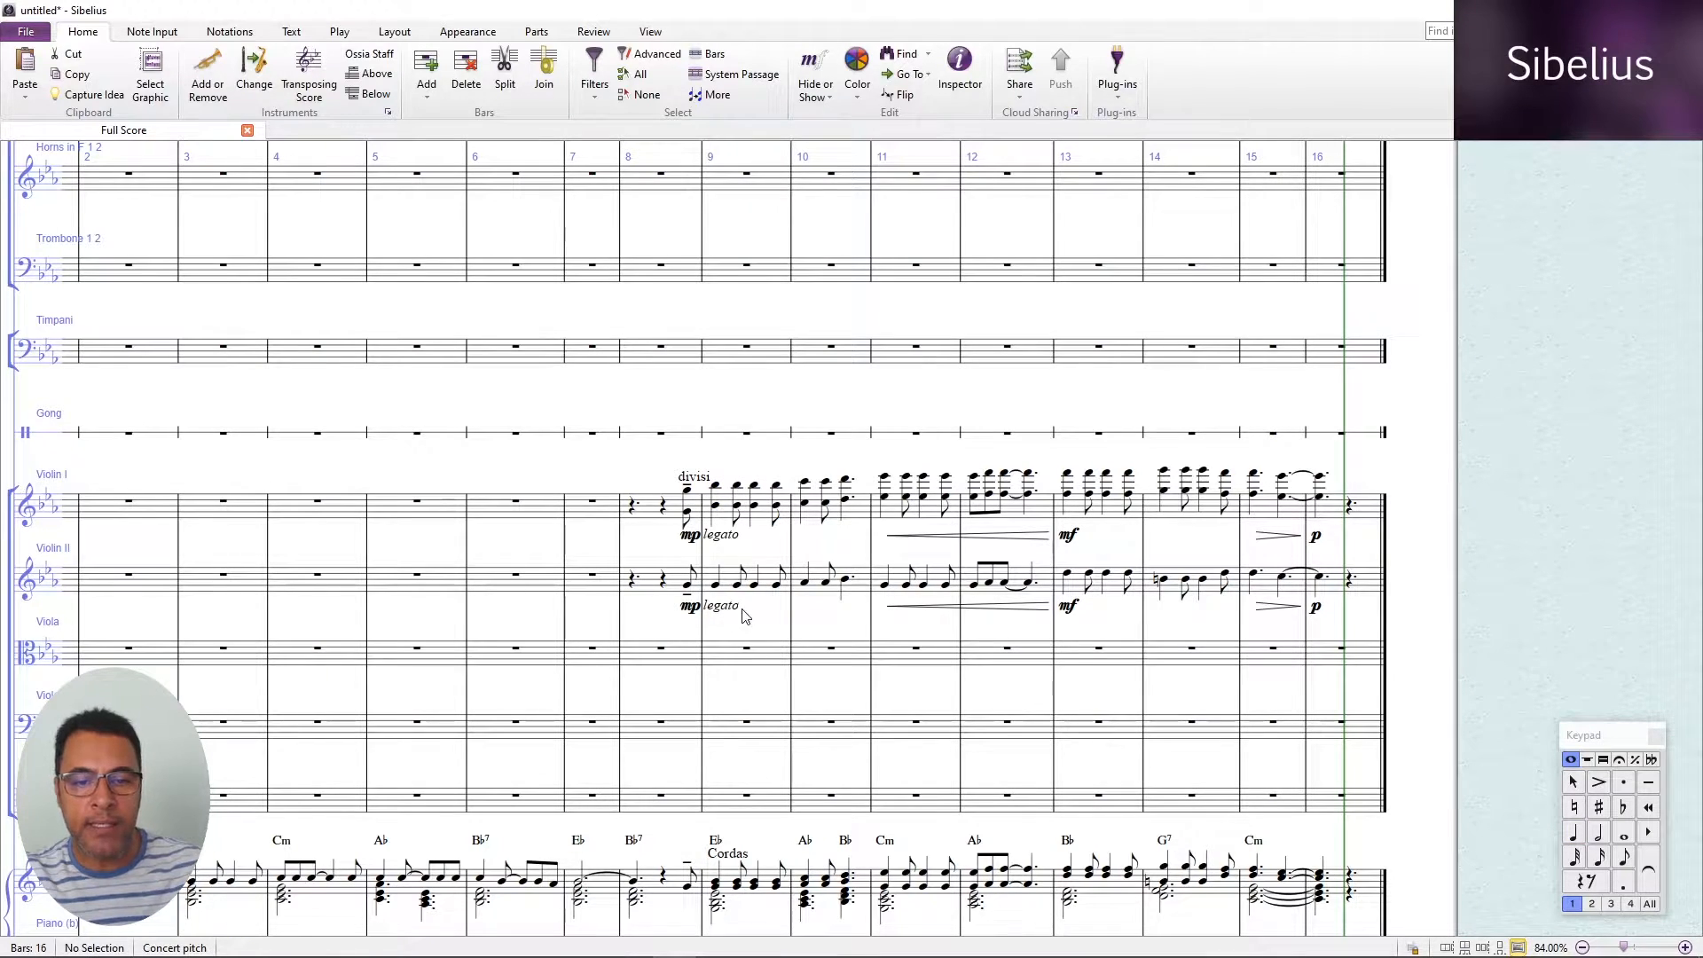
# Play back the violin melody starting from the Violin II pickup note in bar 8.
pyautogui.click(687, 587)
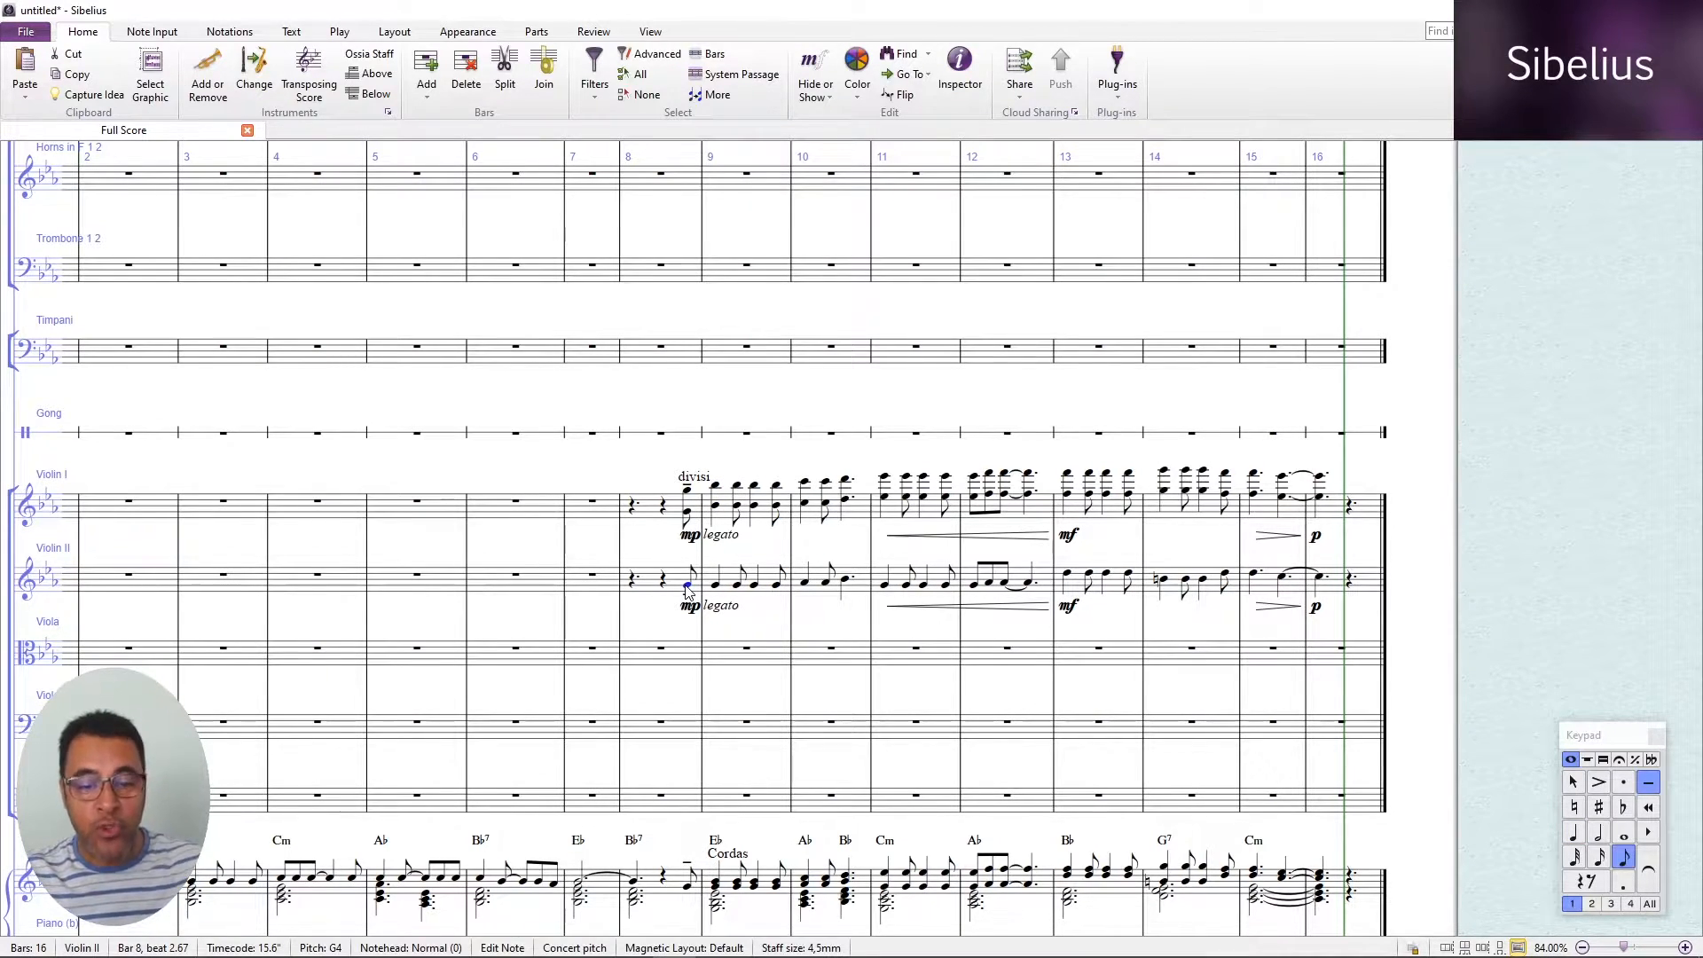
pyautogui.scroll(-2, 687, 592)
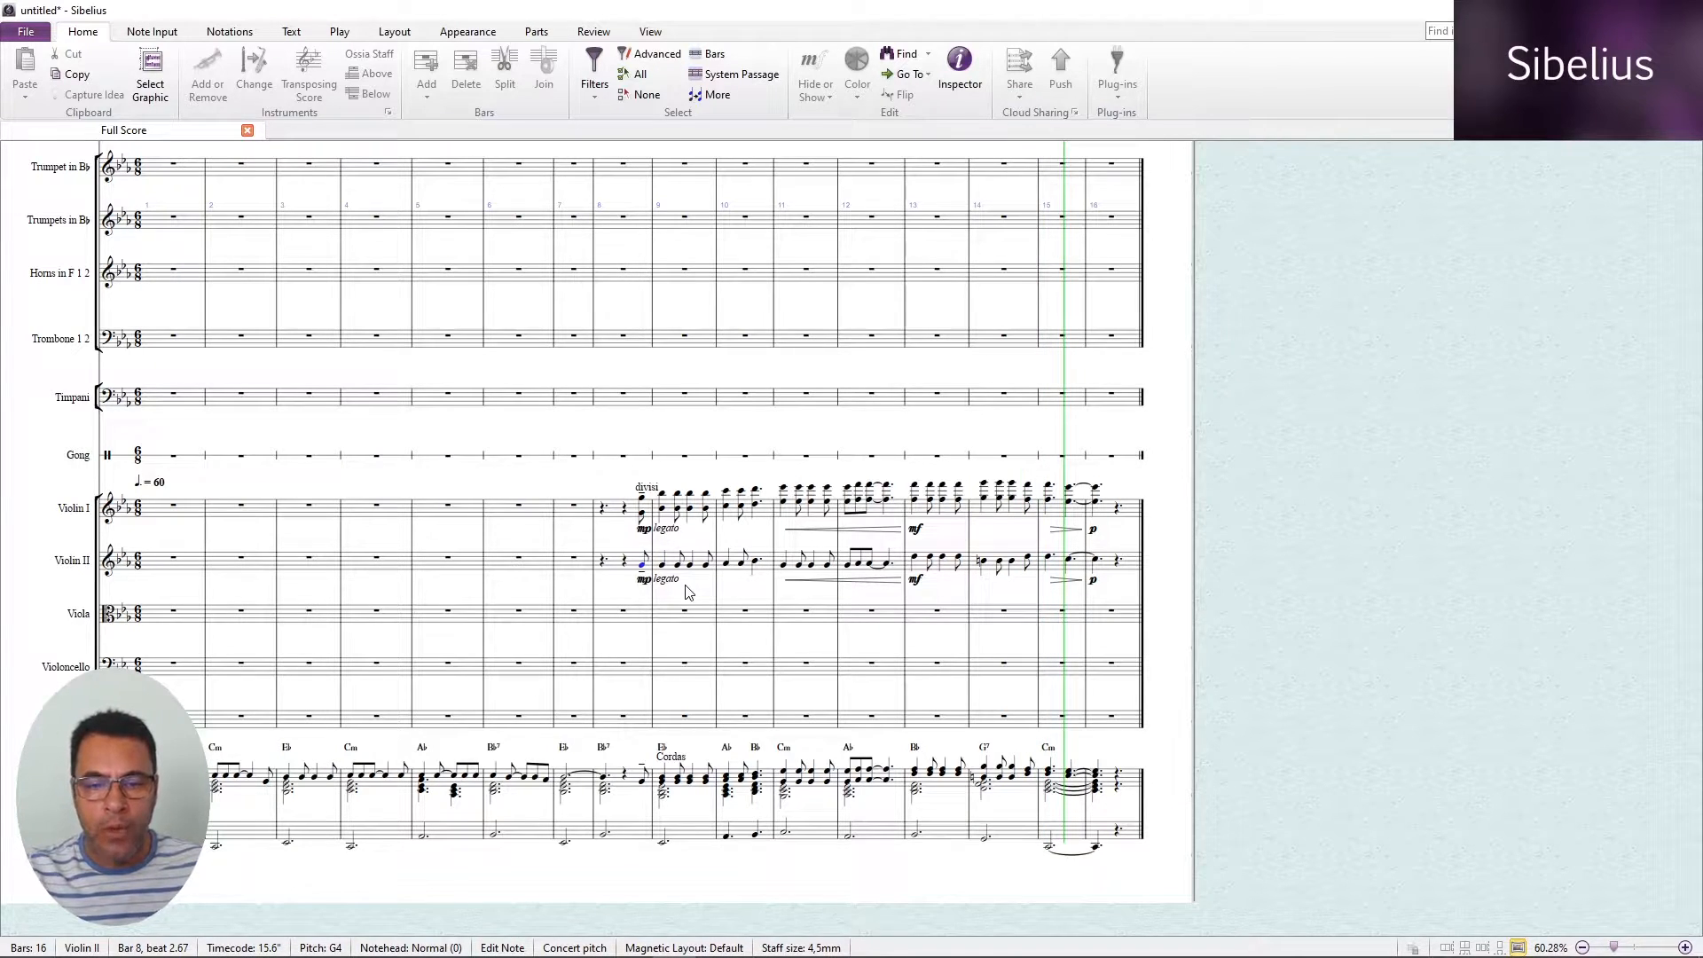
pyautogui.press('space')
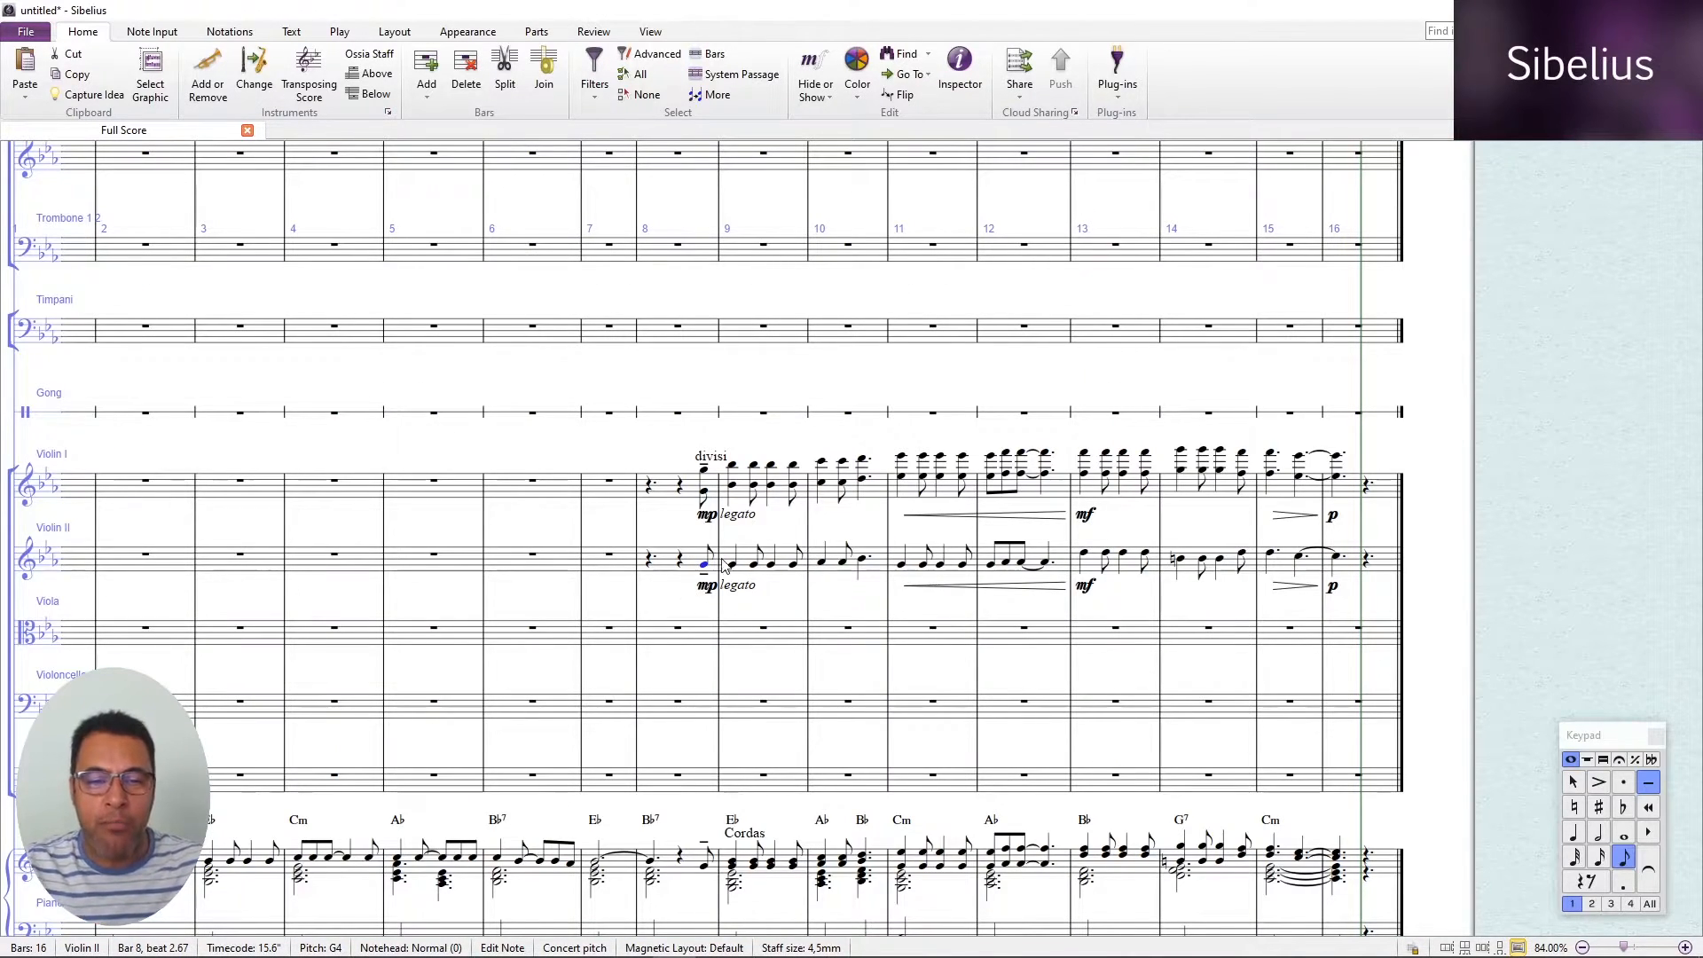
pyautogui.click(777, 605)
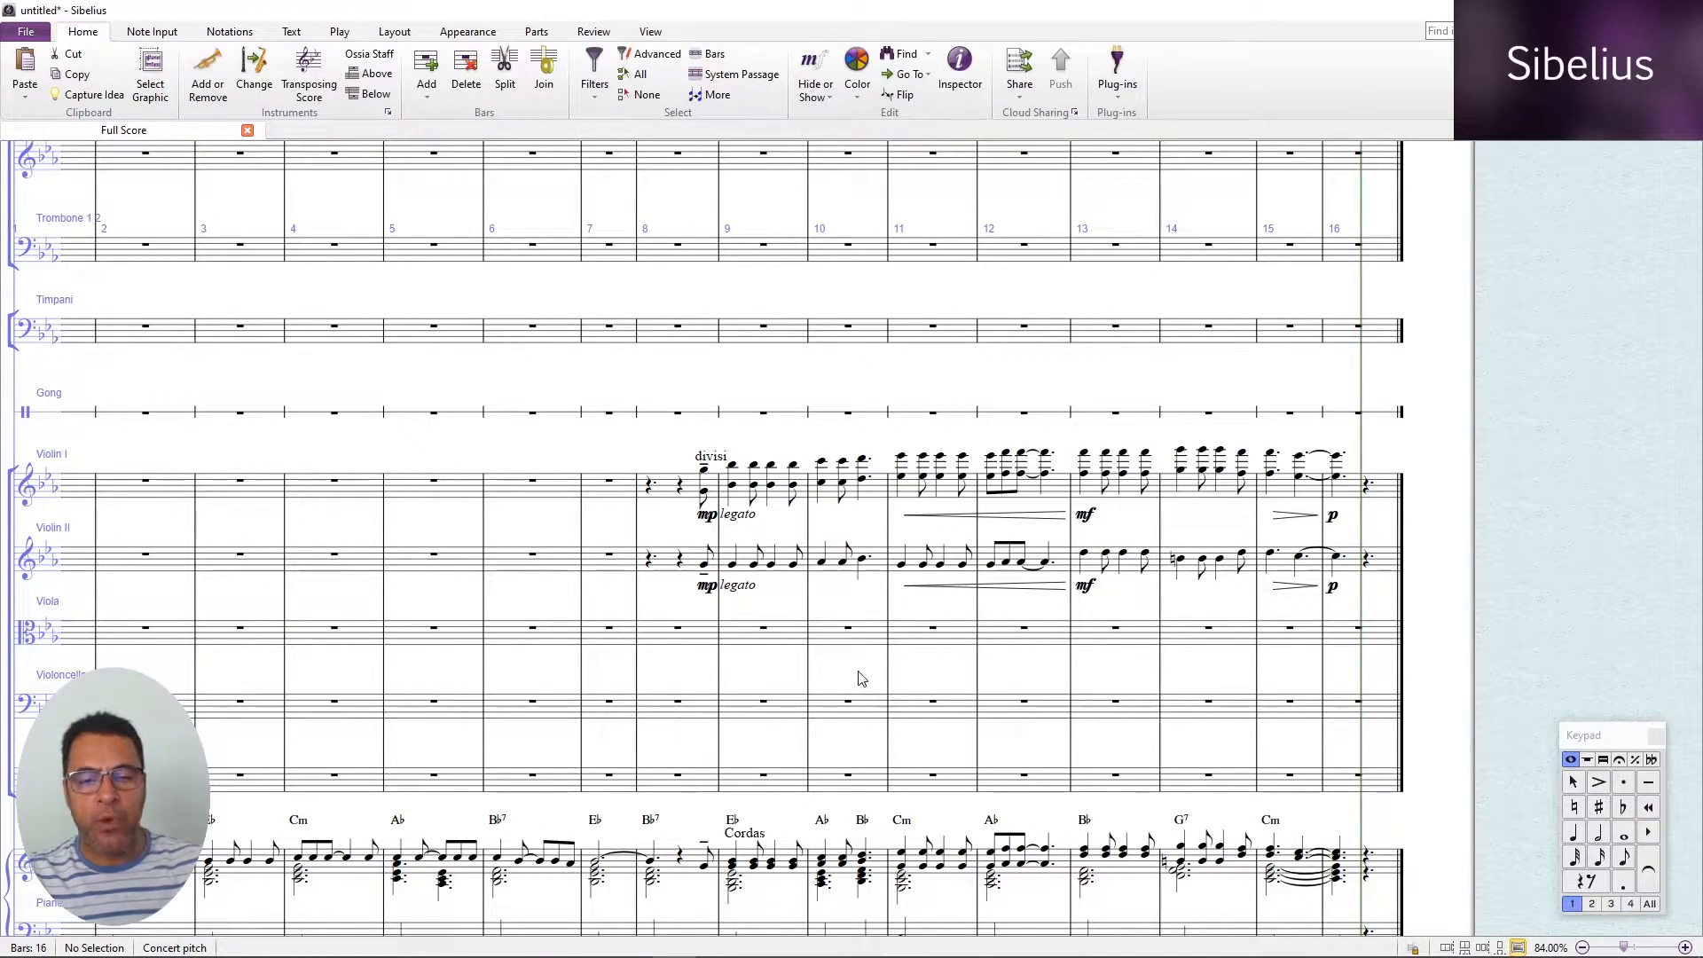
# Add an mp dynamic at bar 1 in the Violoncello and Contrabass staves.
pyautogui.hscroll(-3, 860, 679)
pyautogui.moveTo(441, 735); pyautogui.dragTo(526, 542)
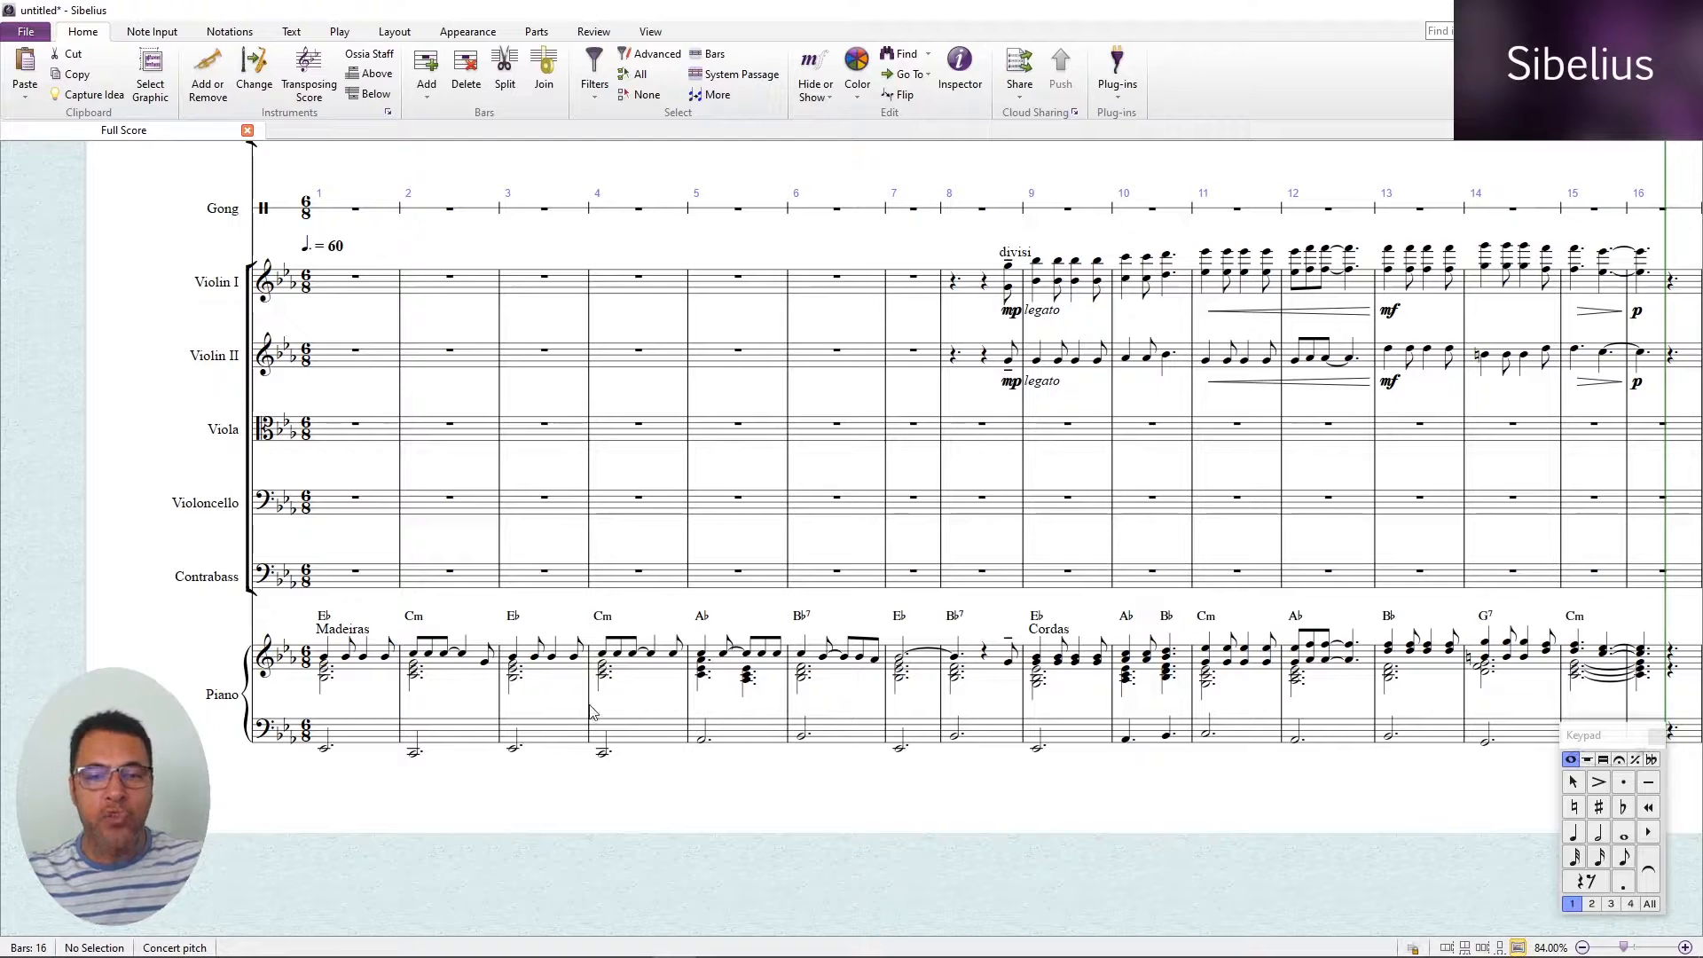
pyautogui.scroll(3, 592, 712)
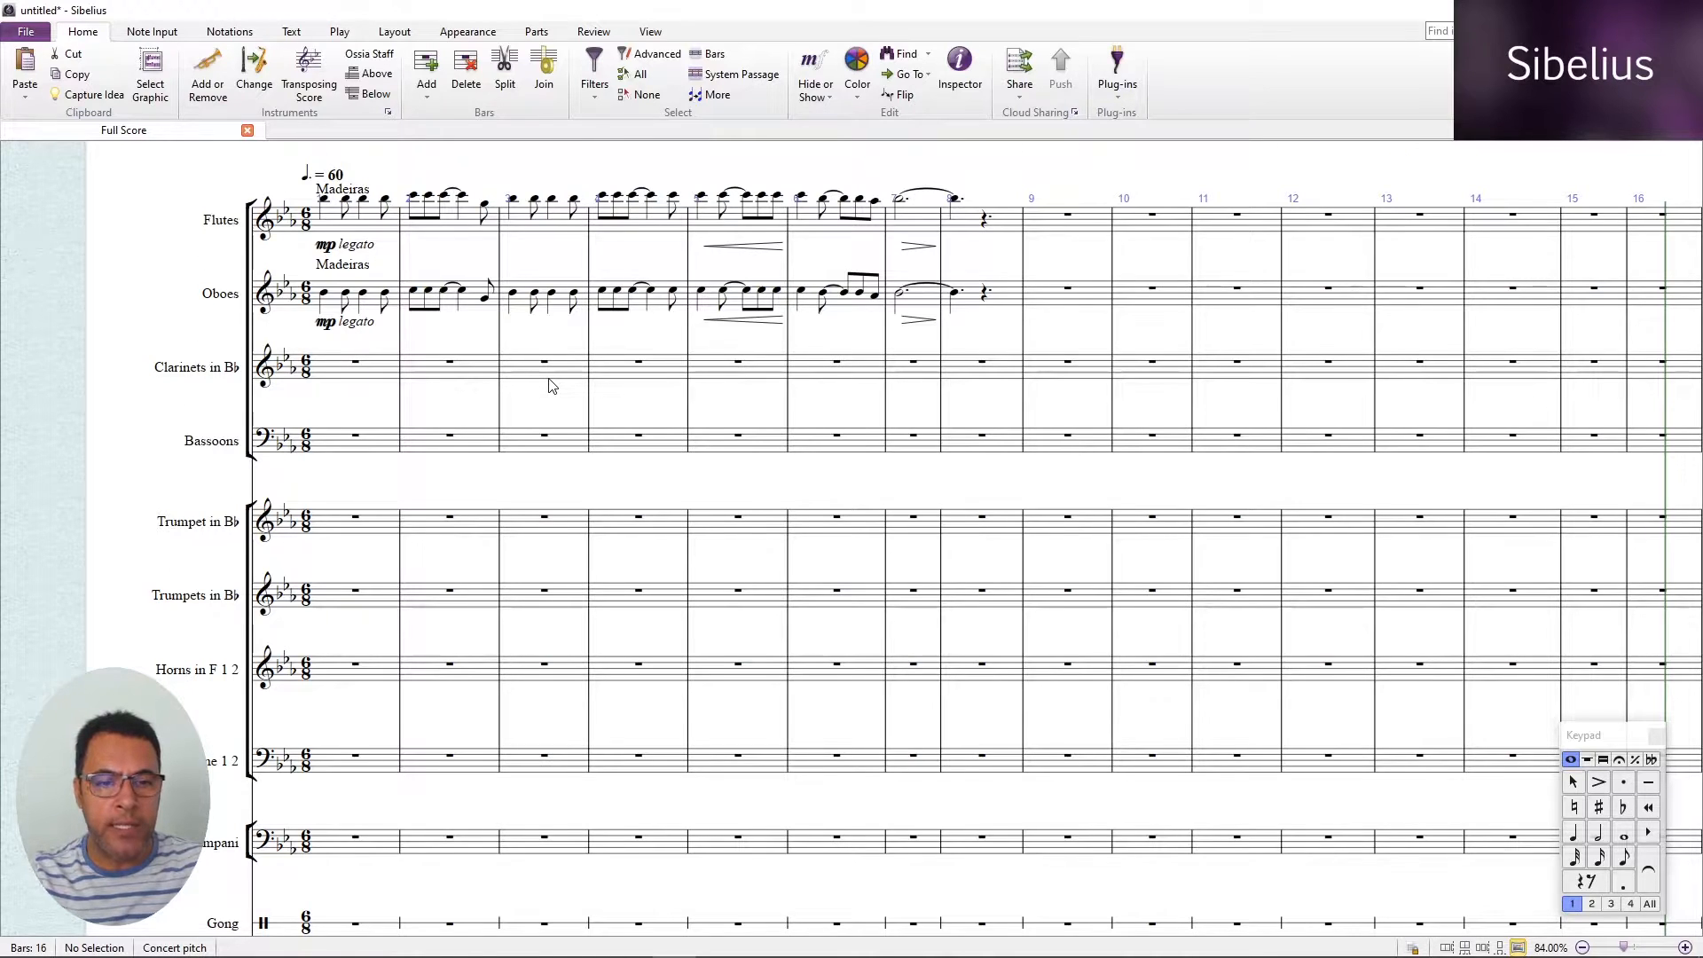
pyautogui.scroll(-5, 552, 386)
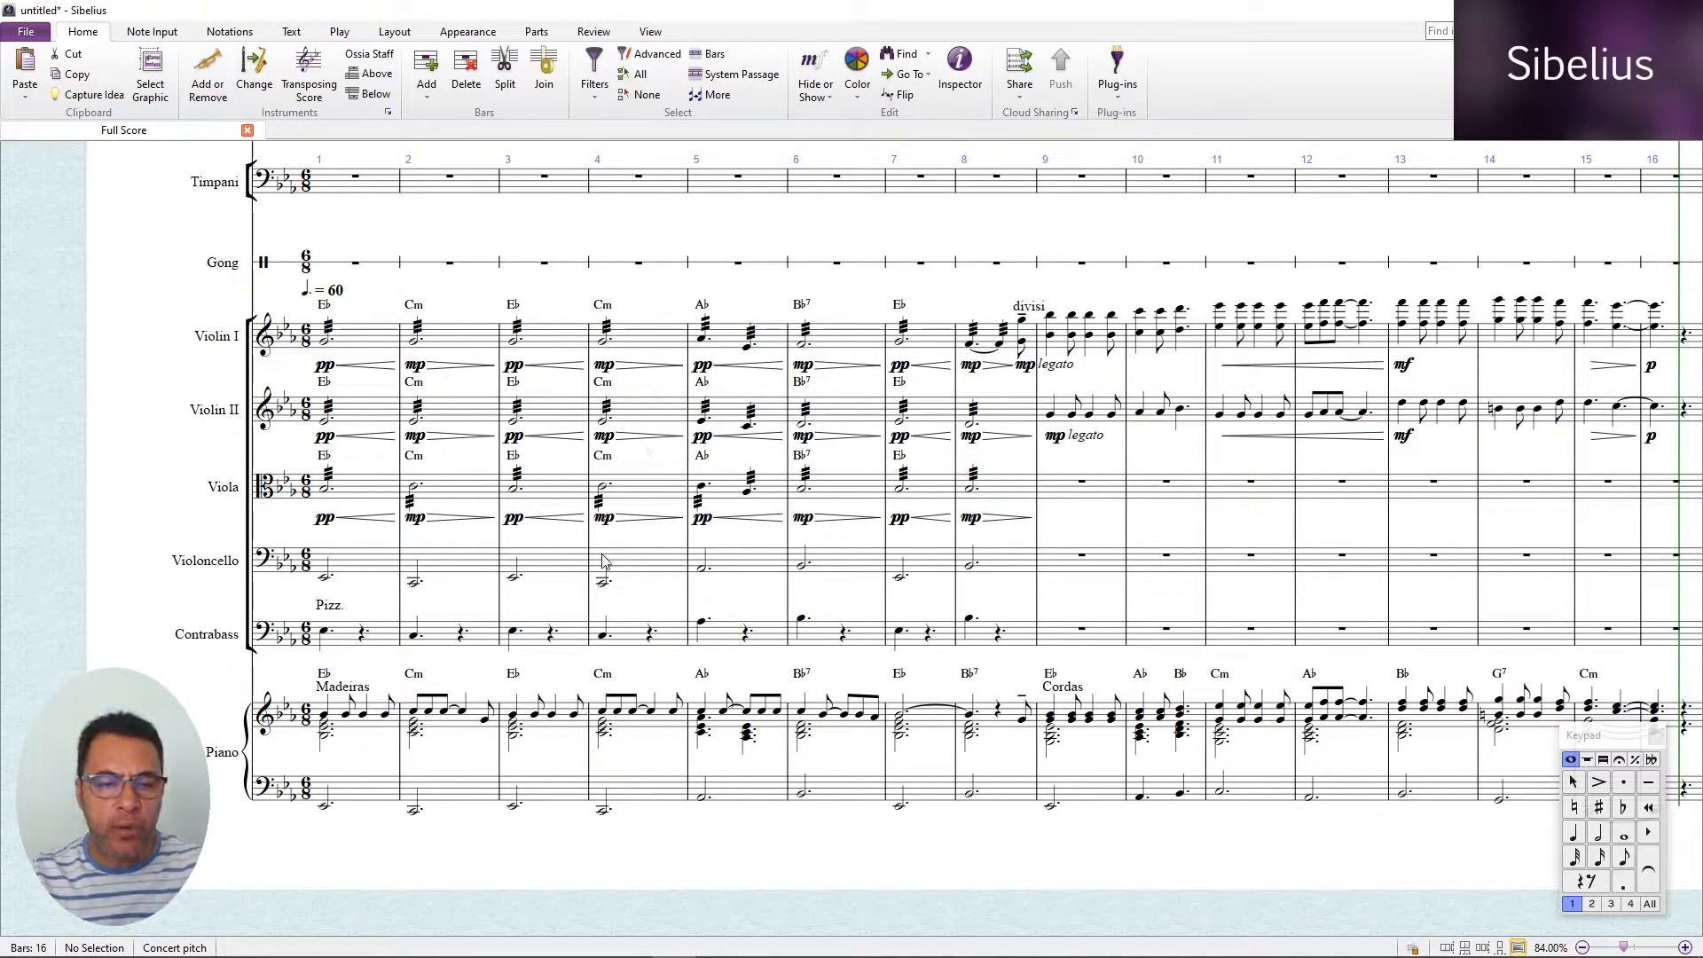
pyautogui.click(347, 568)
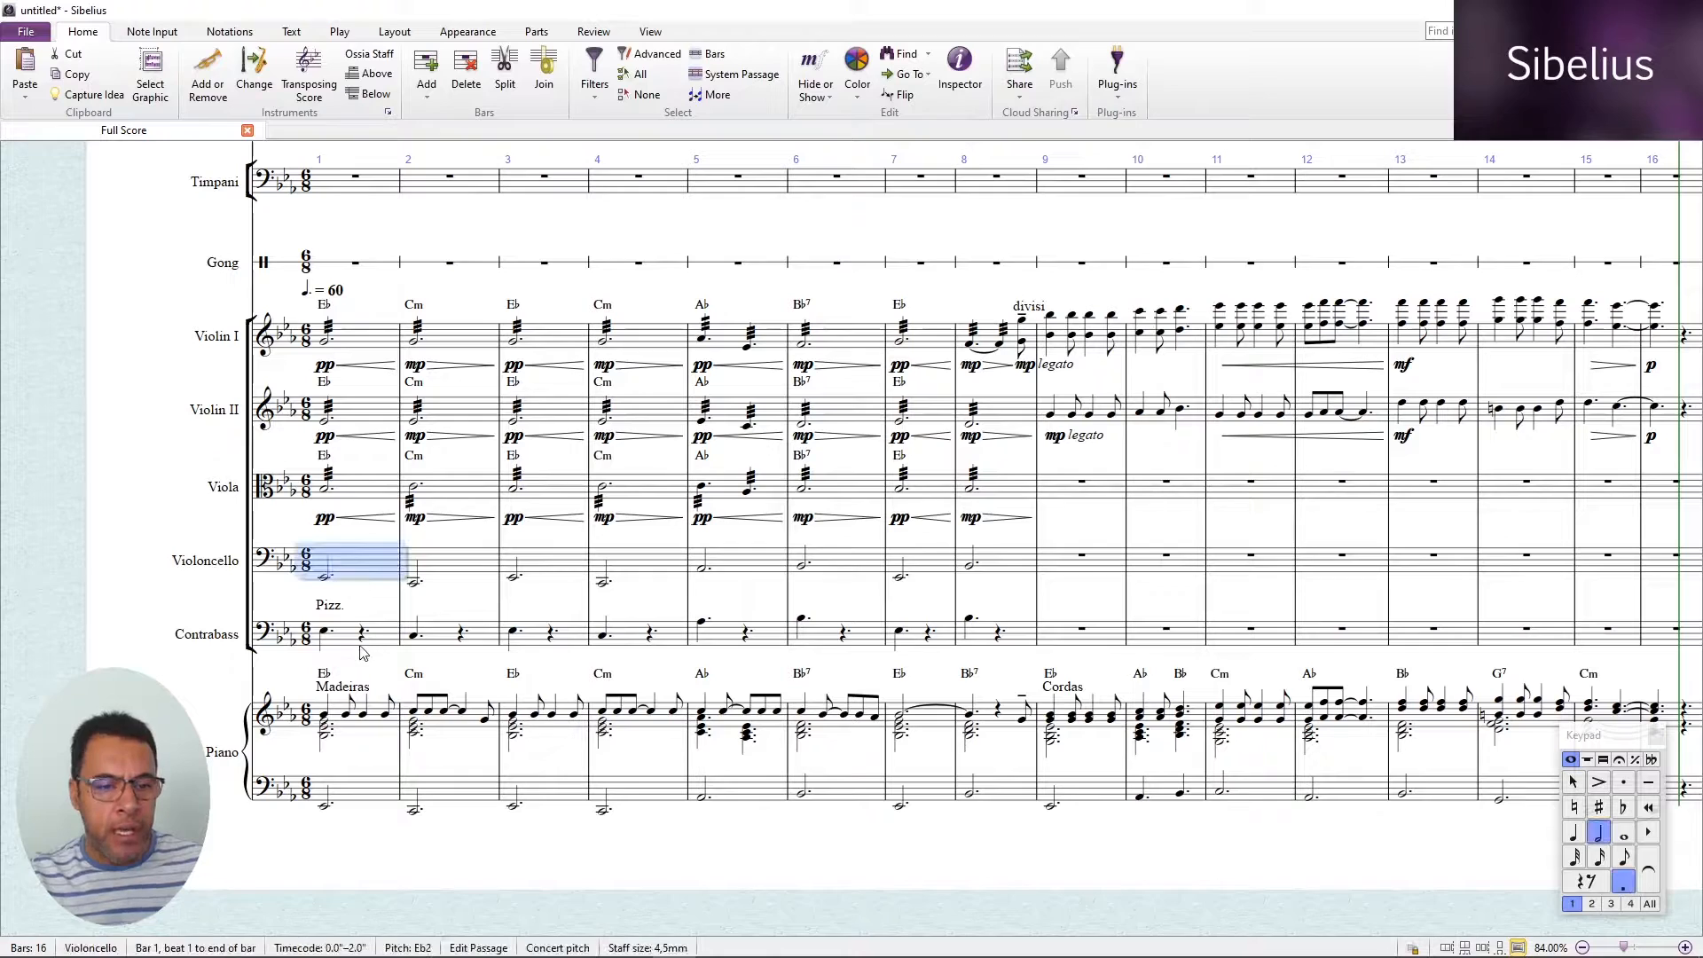
pyautogui.keyDown('shift'); pyautogui.click(361, 643); pyautogui.keyUp('shift')
pyautogui.hotkey('ctrl', 'v')
pyautogui.press('Escape')
pyautogui.doubleClick(412, 674)
pyautogui.press('Escape')
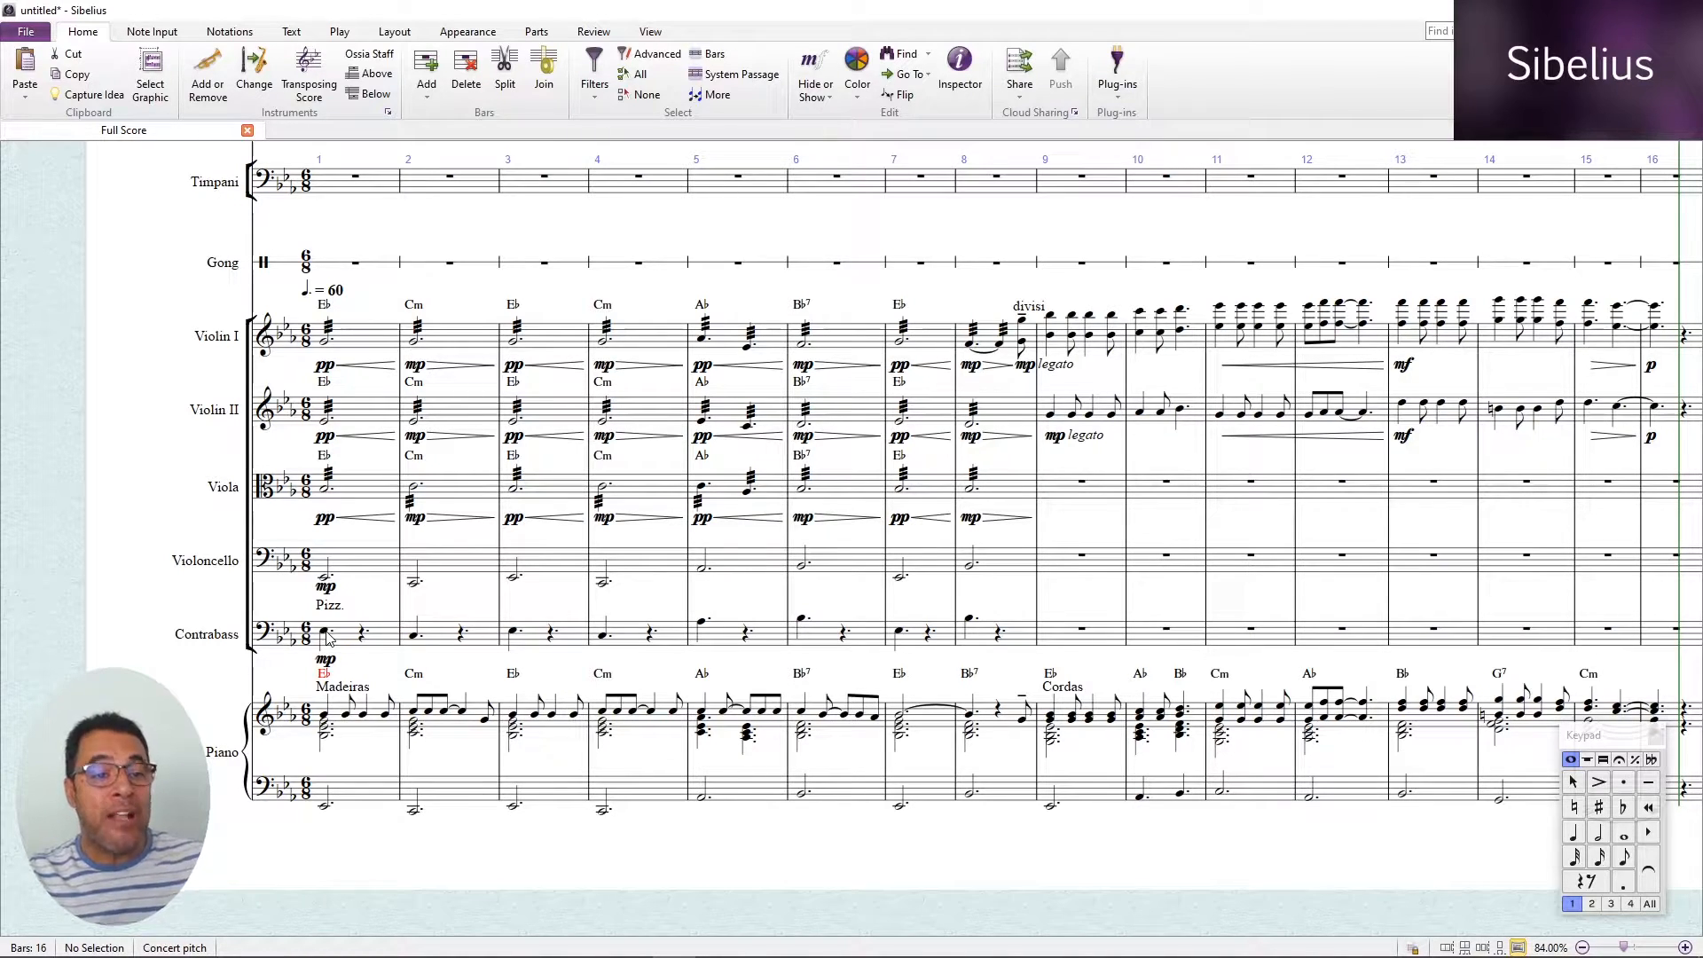
# Select bar 1 from Violin I down to Contrabass and play back the opening string accompaniment.
pyautogui.click(364, 346)
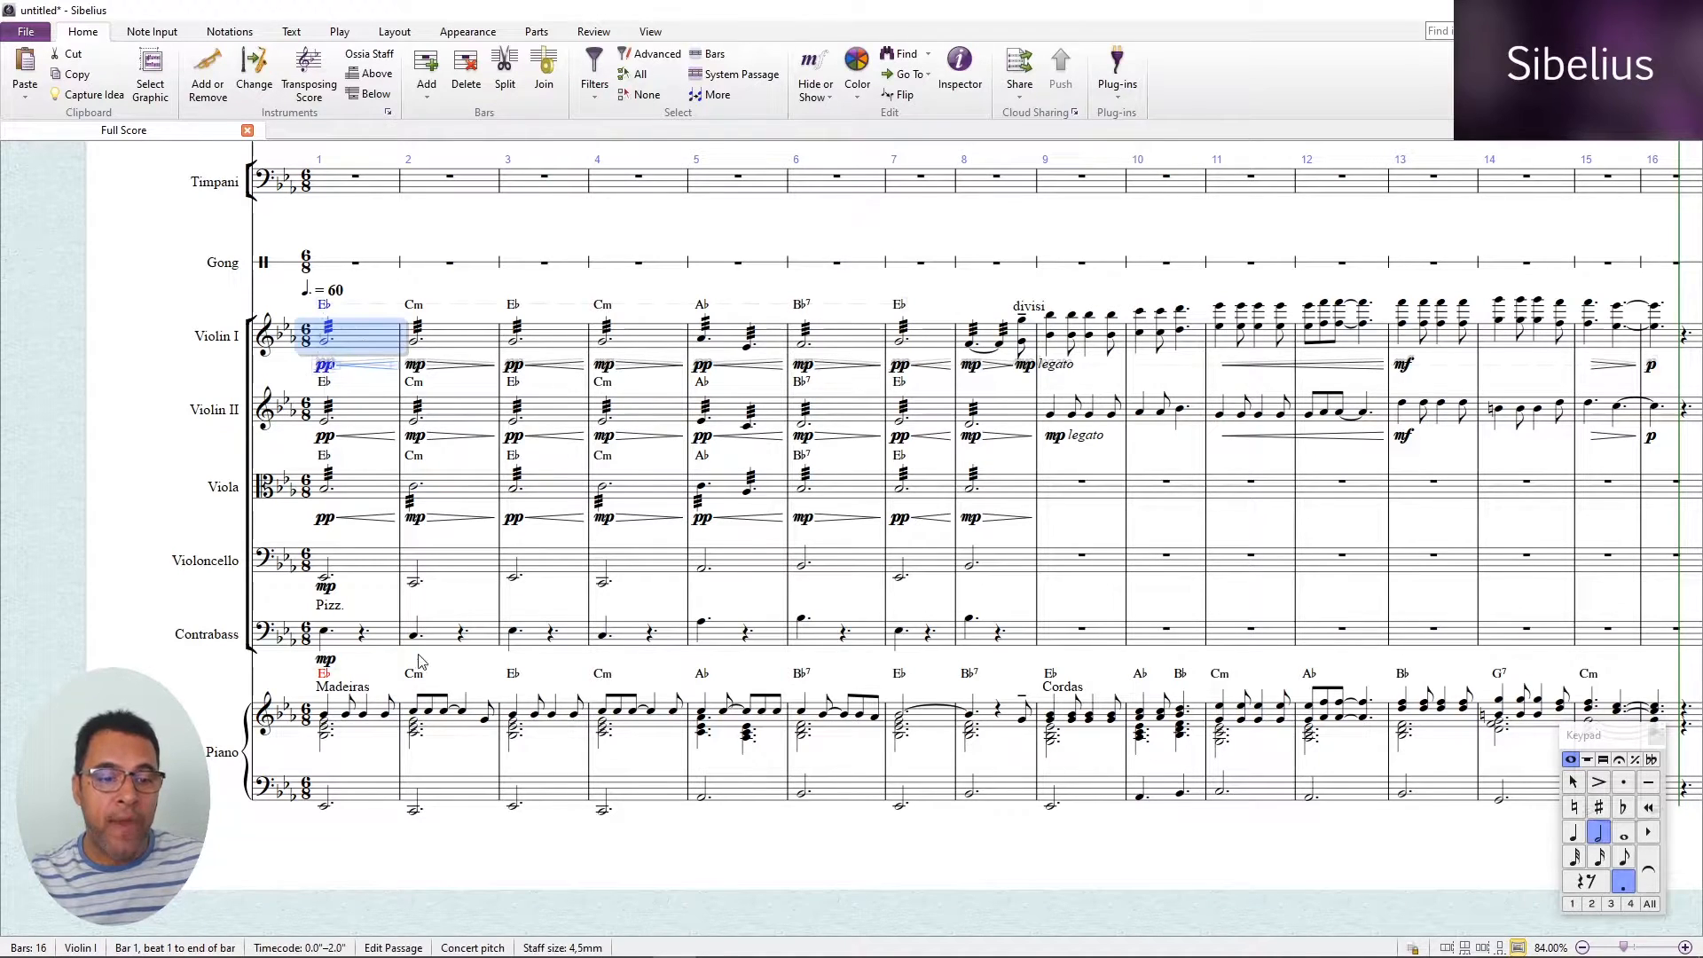
pyautogui.keyDown('shift'); pyautogui.click(387, 641); pyautogui.keyUp('shift')
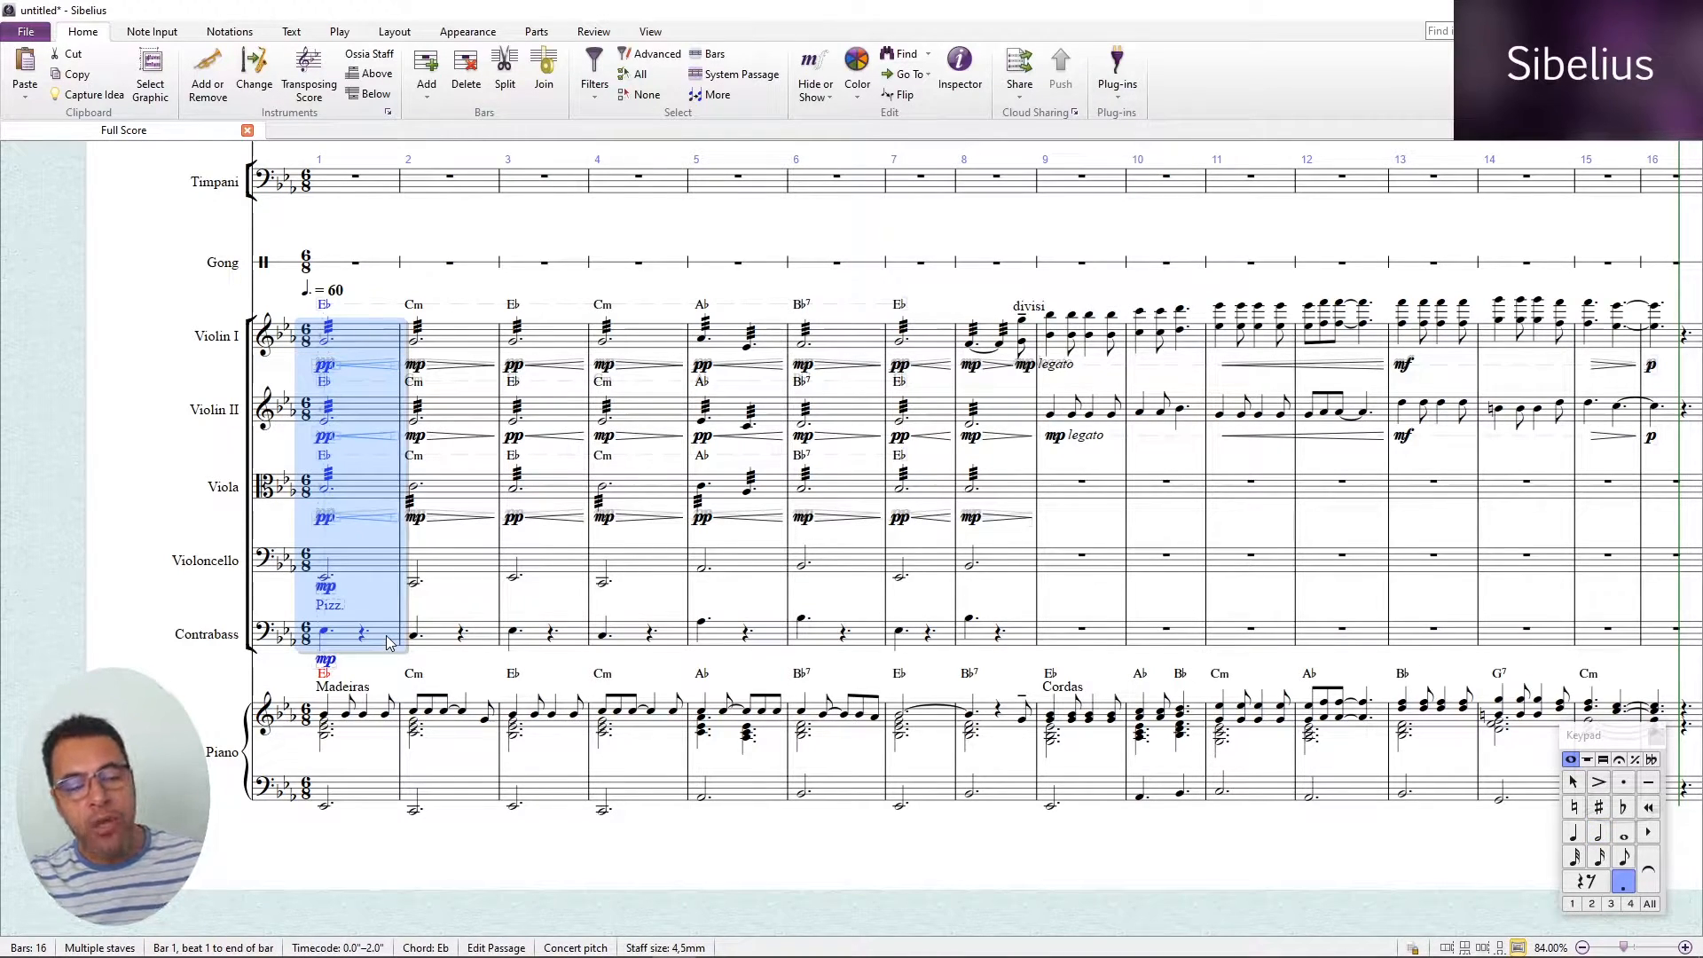
pyautogui.scroll(-3, 387, 641)
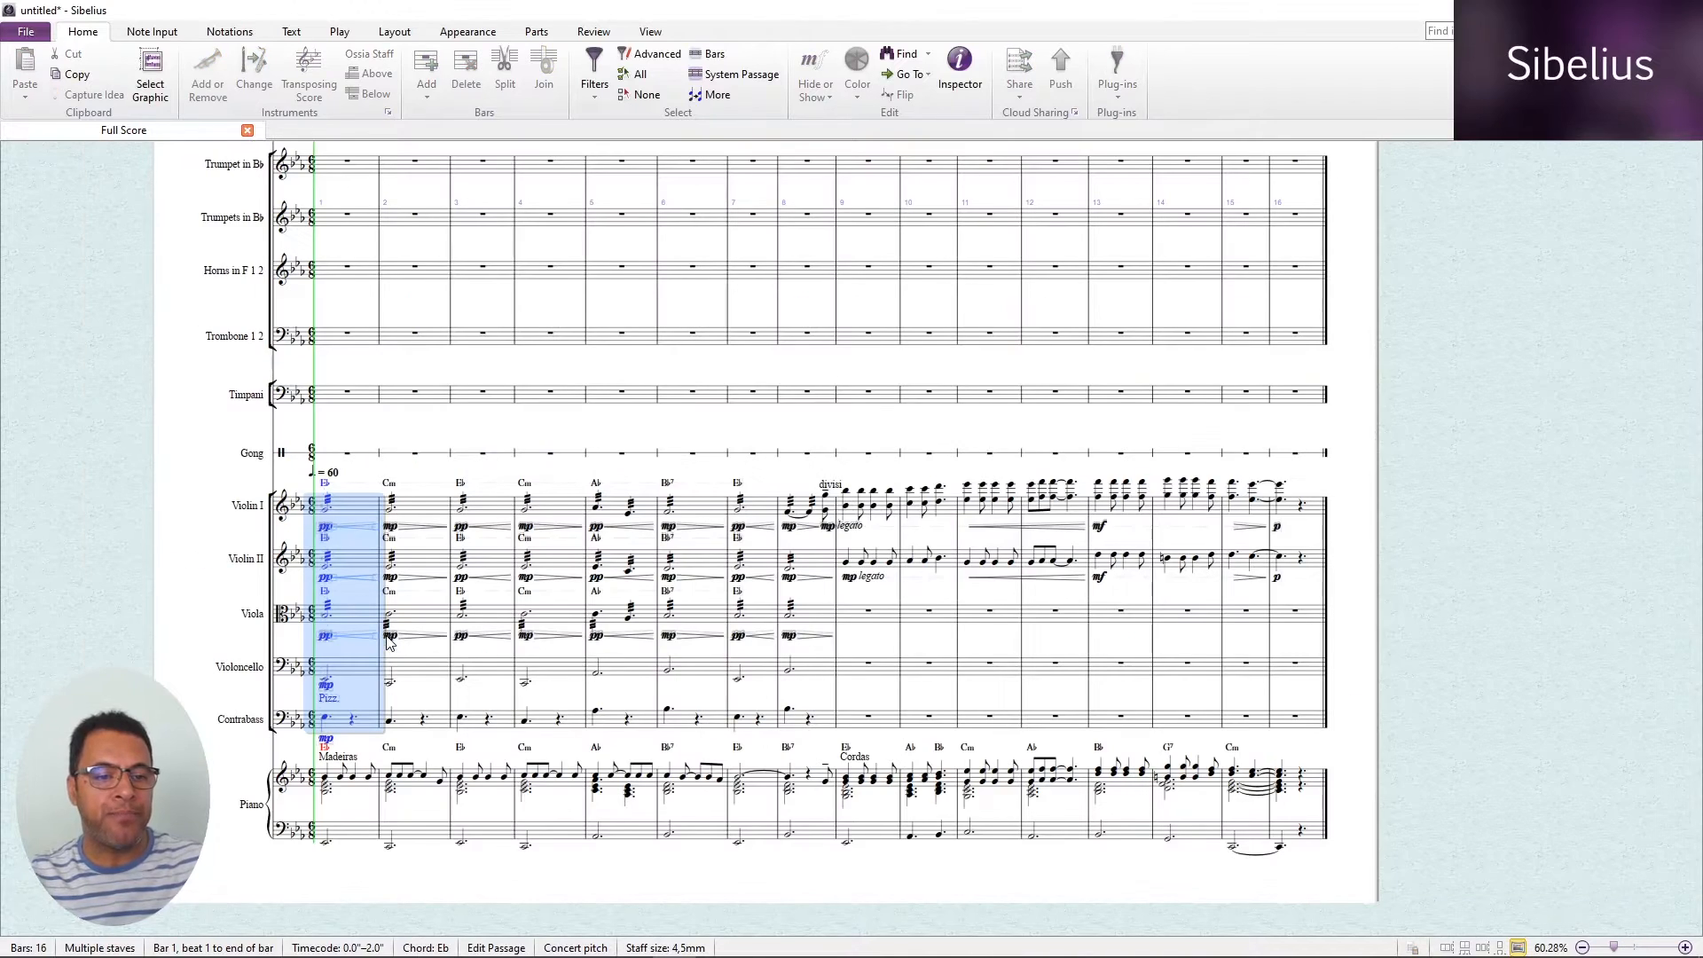
pyautogui.press('space')
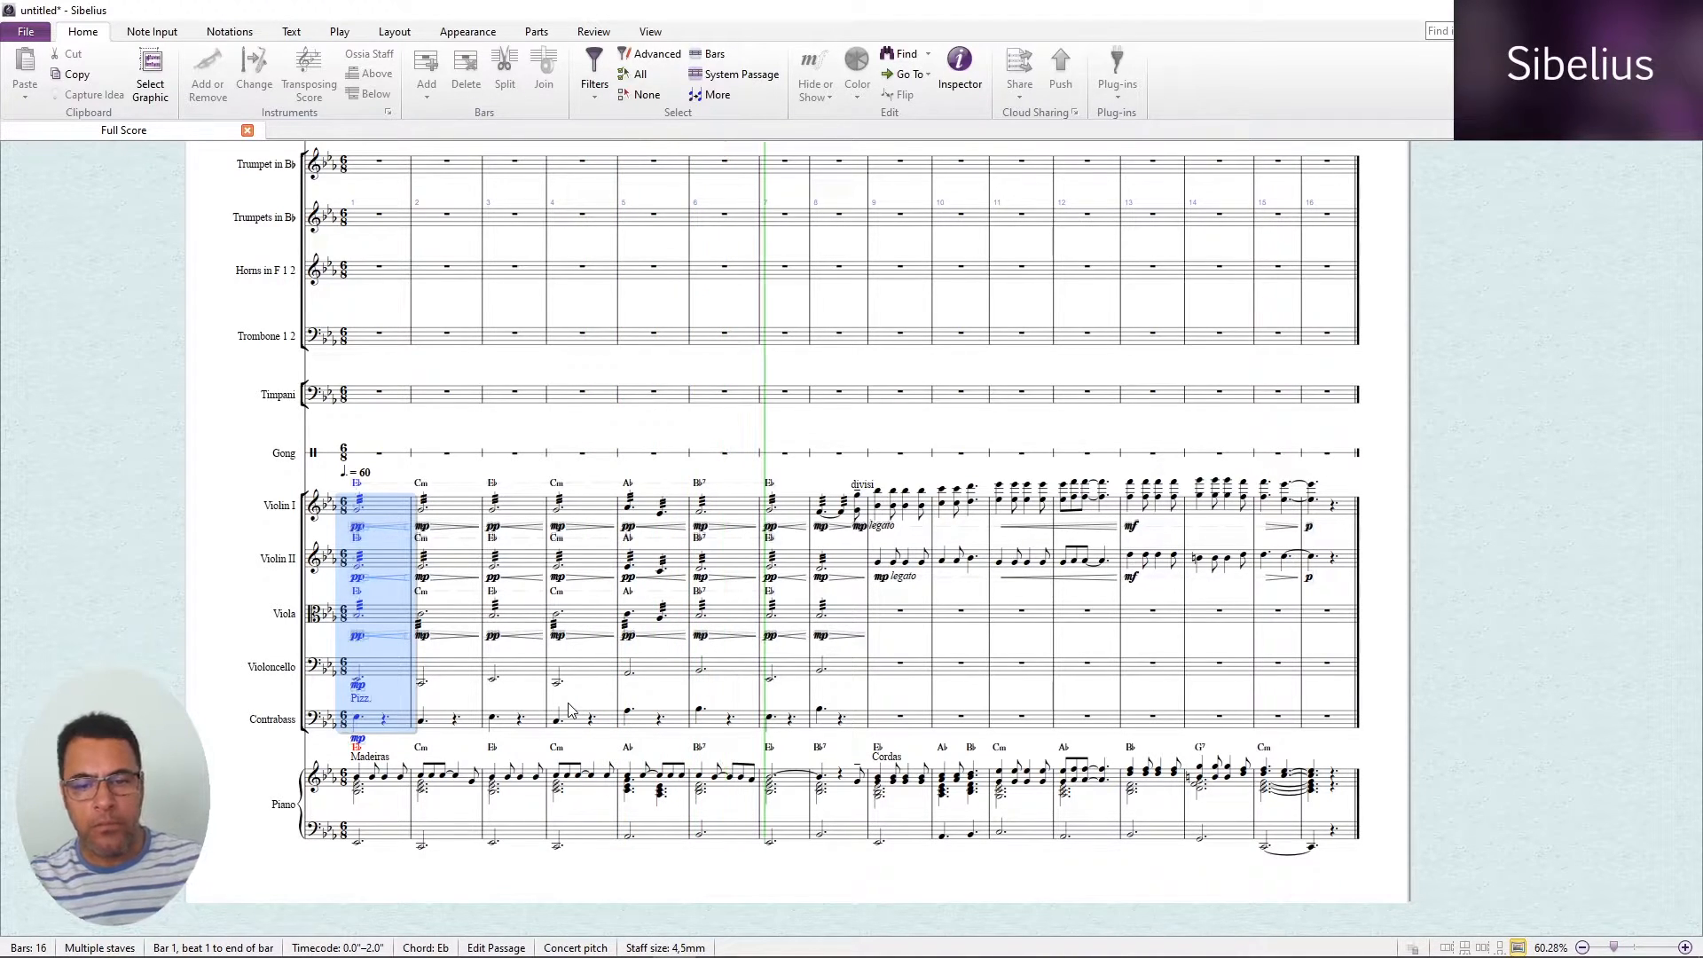
pyautogui.press('Escape')
pyautogui.hotkey('ctrl', '=')
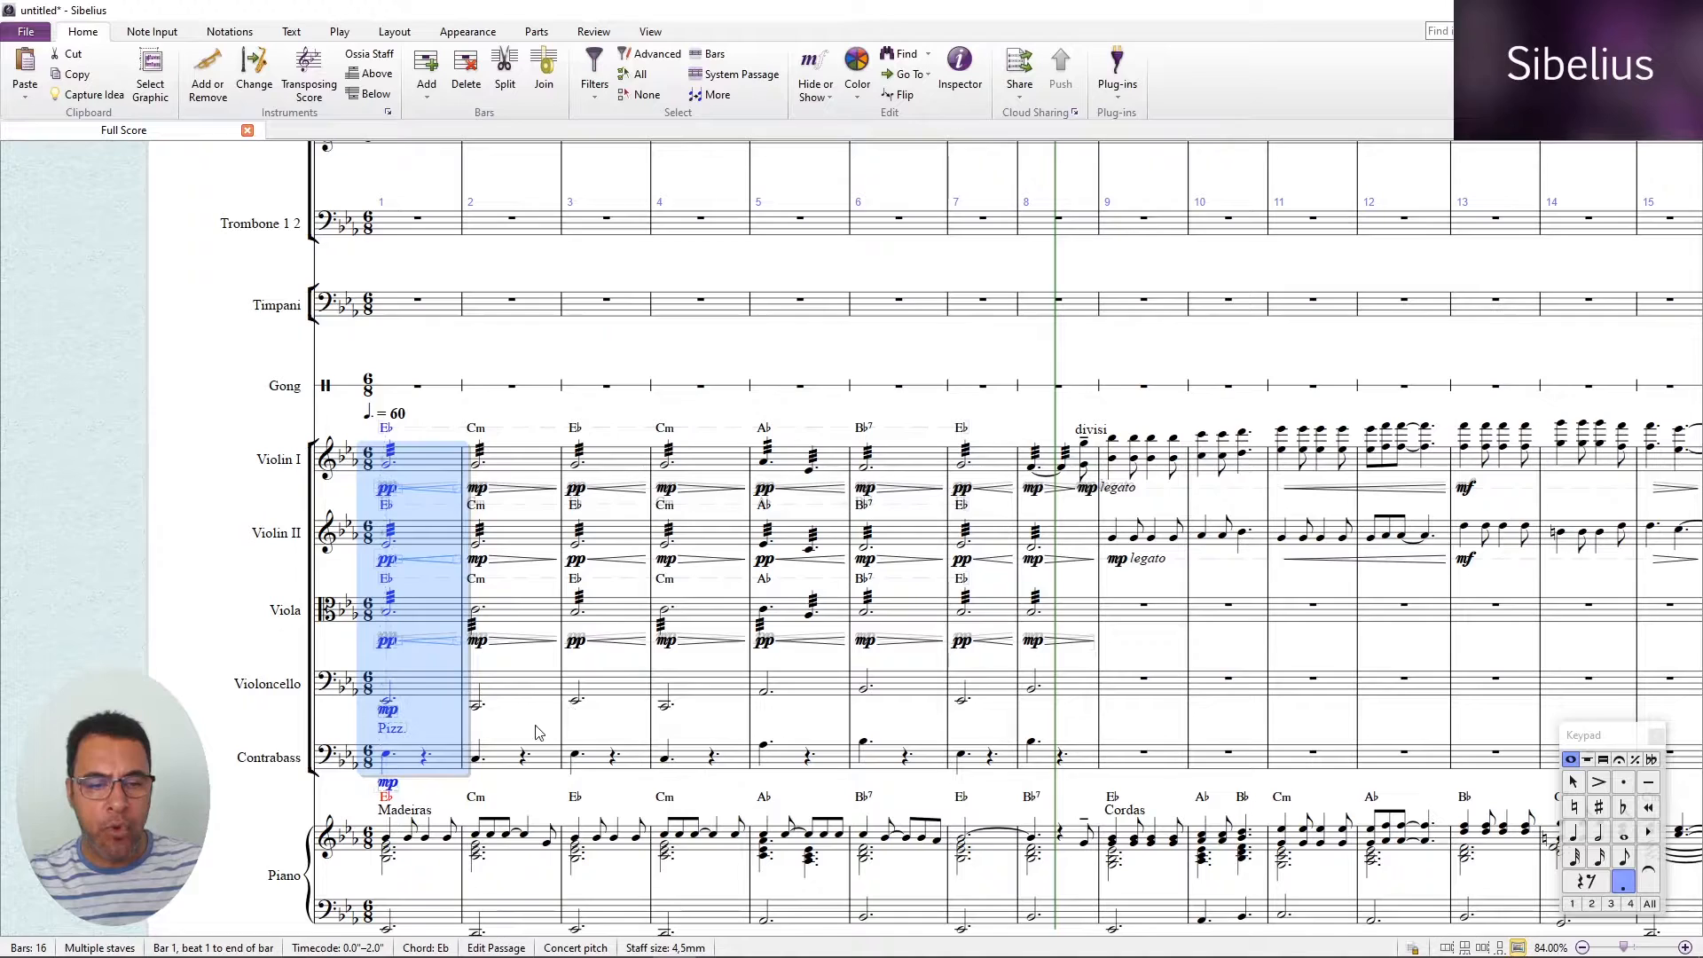
pyautogui.click(538, 733)
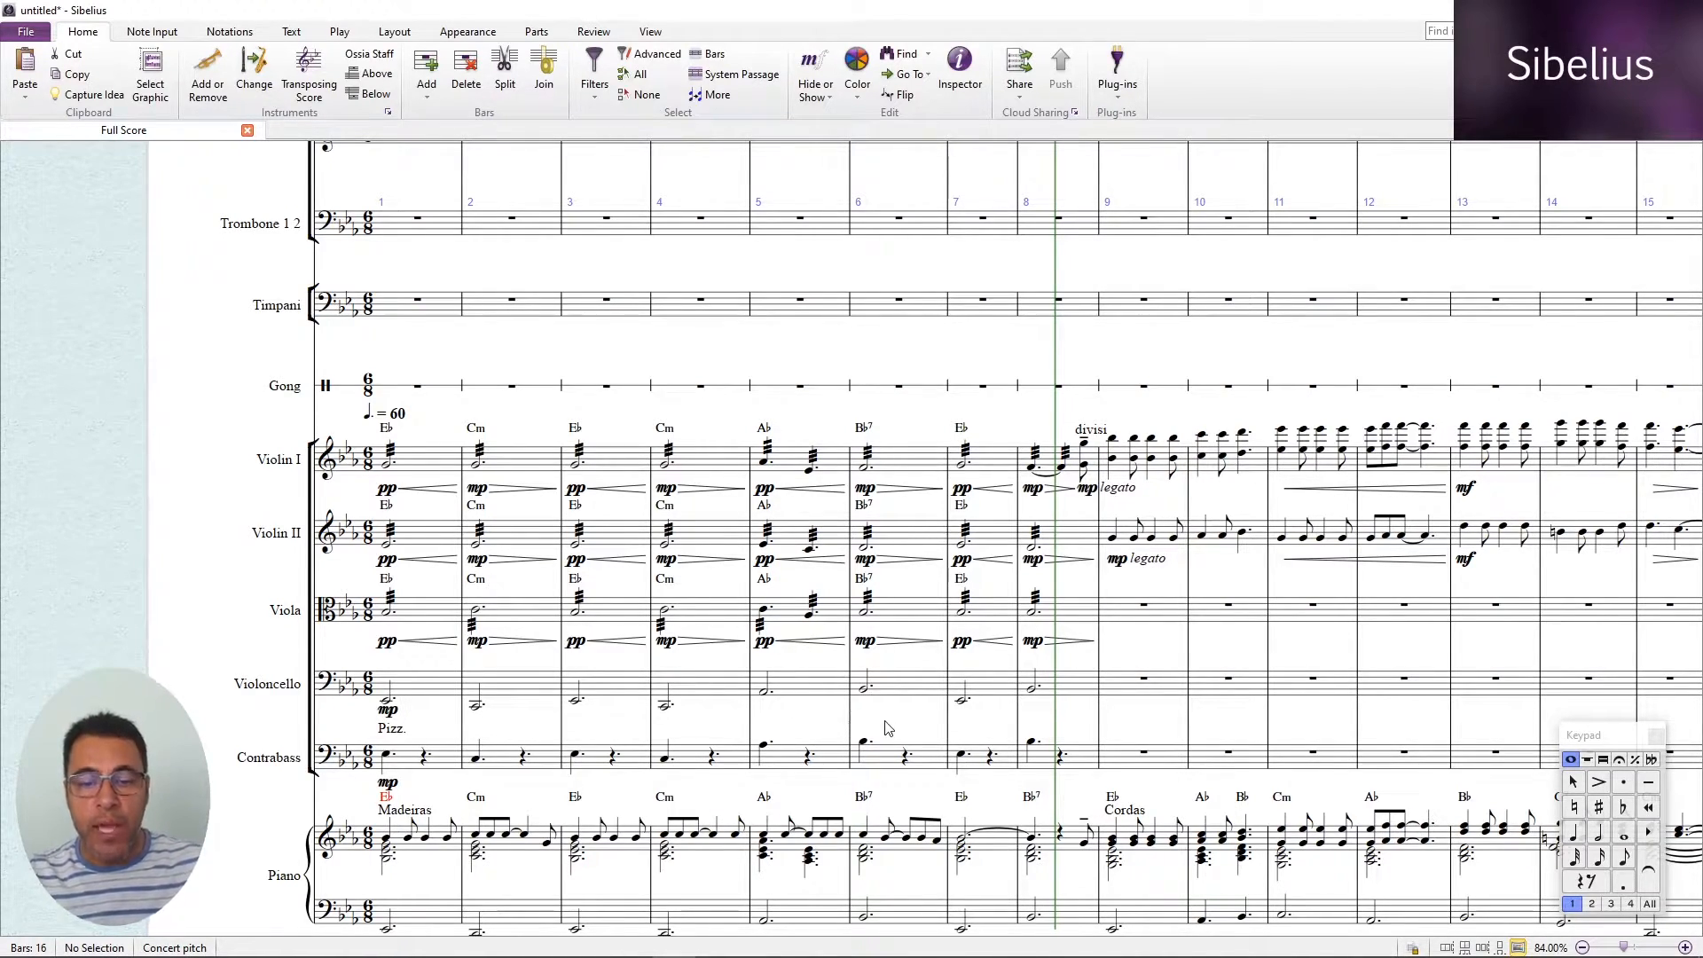
# Listen again to the opening string accompaniment up to the violin pickup in bar 8.
pyautogui.click(915, 696)
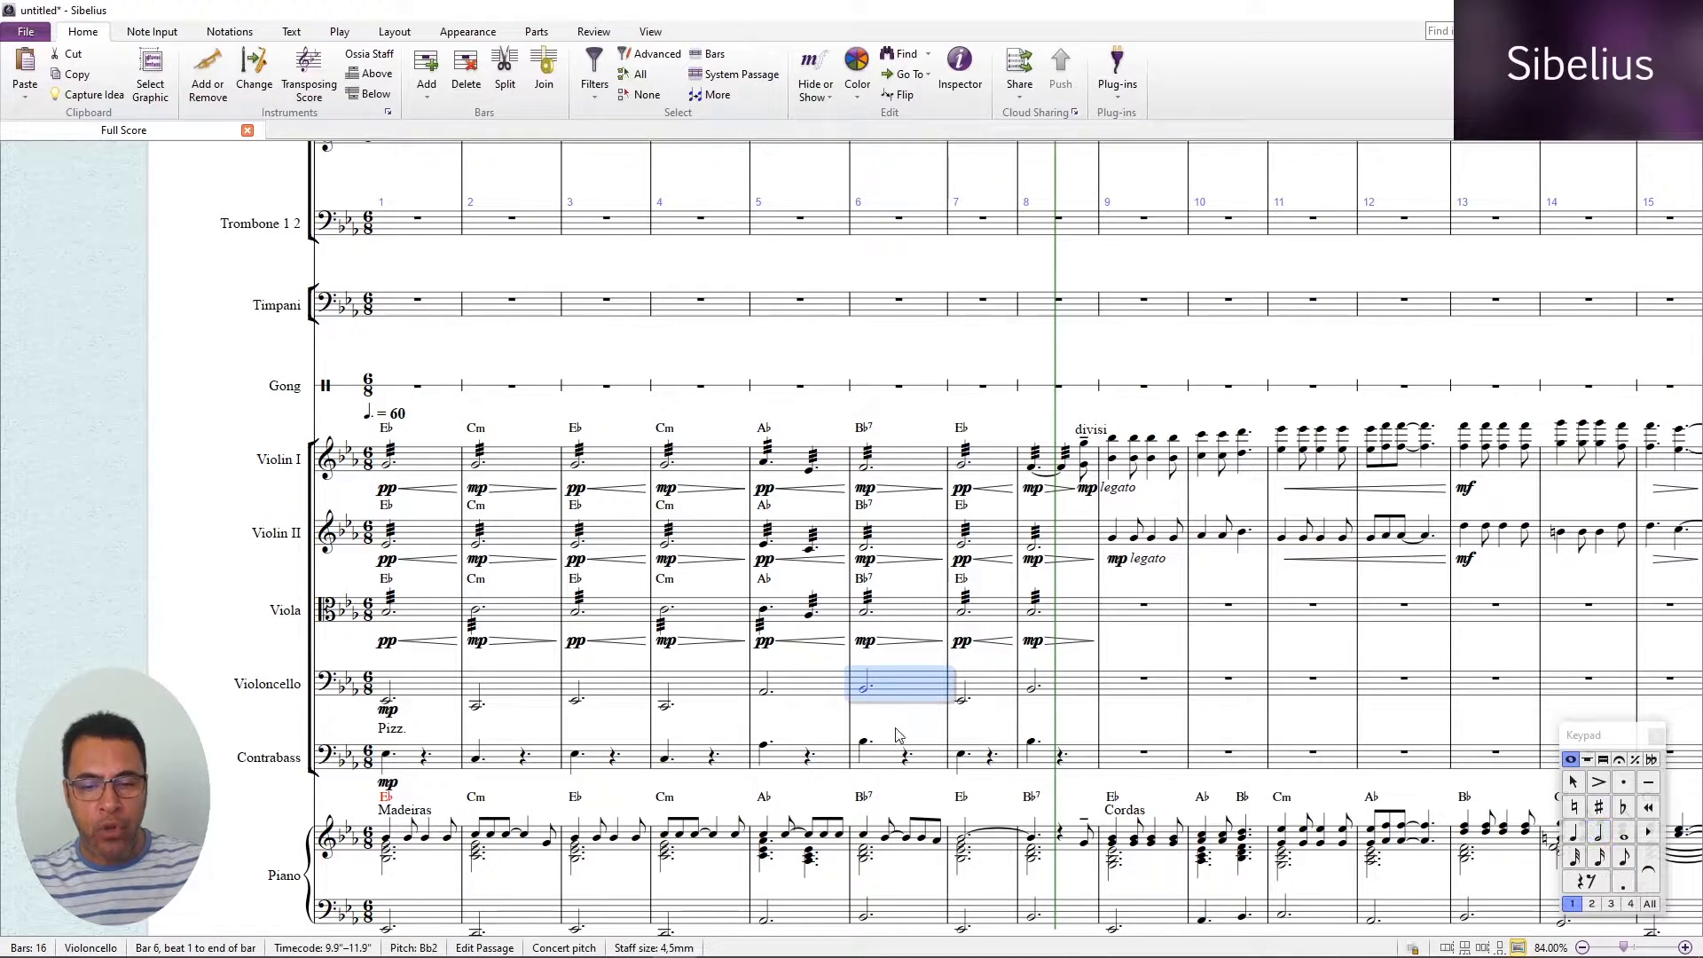
pyautogui.click(897, 731)
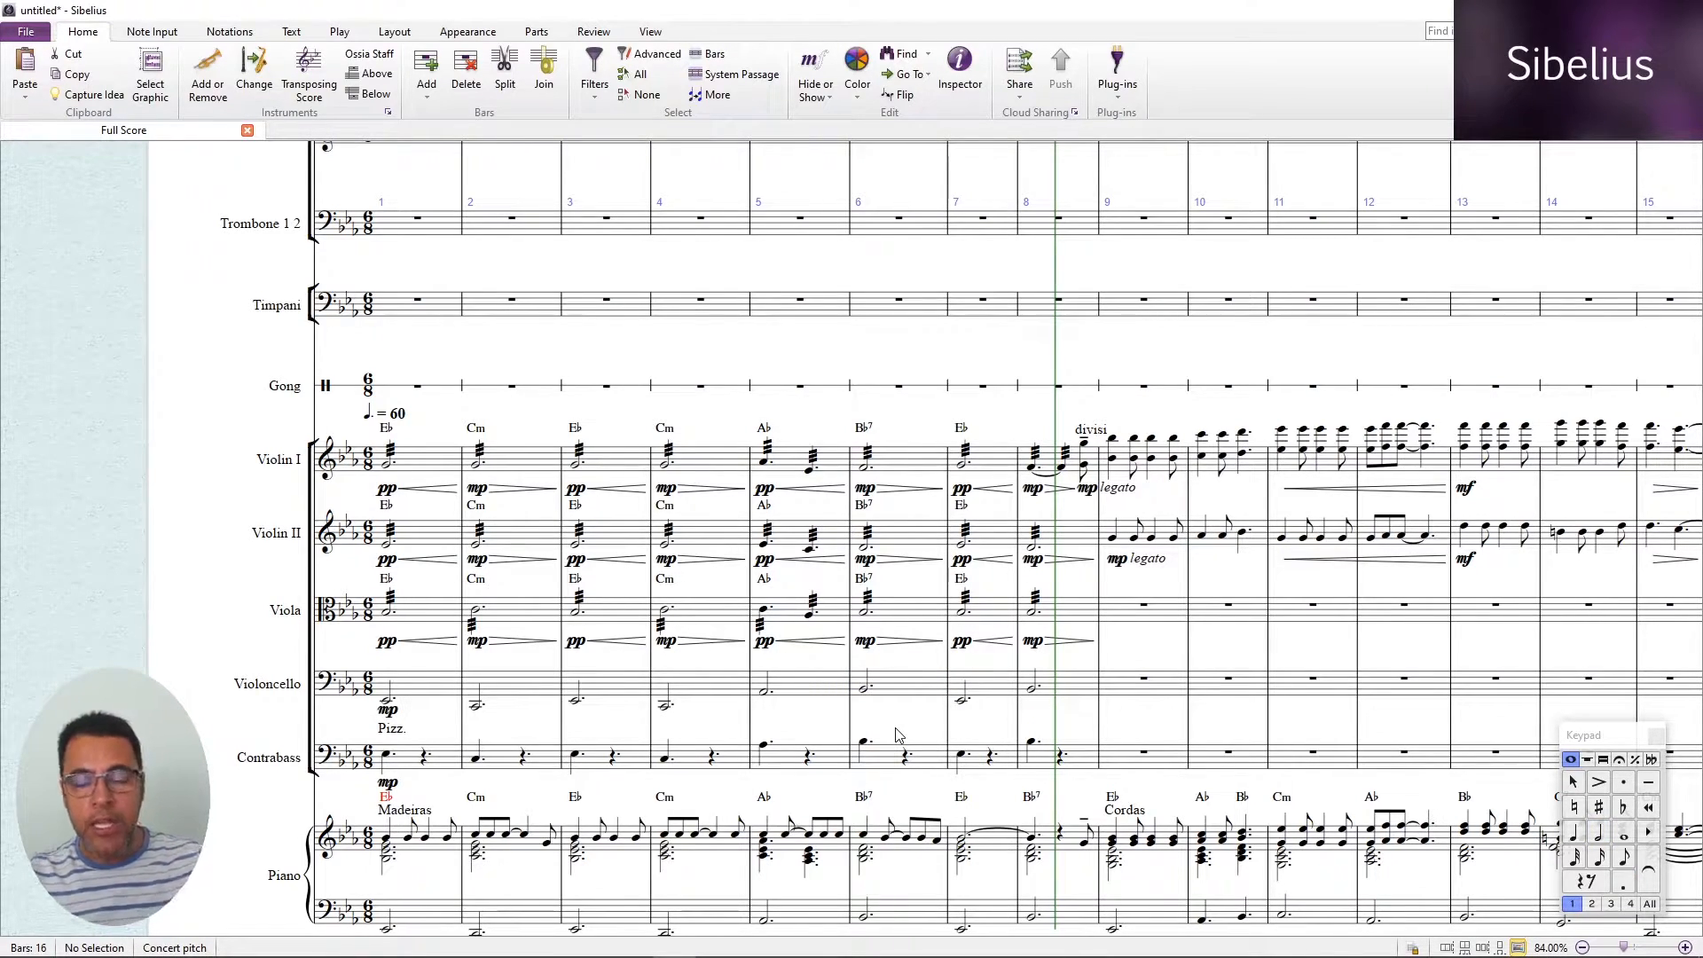
pyautogui.scroll(-3, 896, 727)
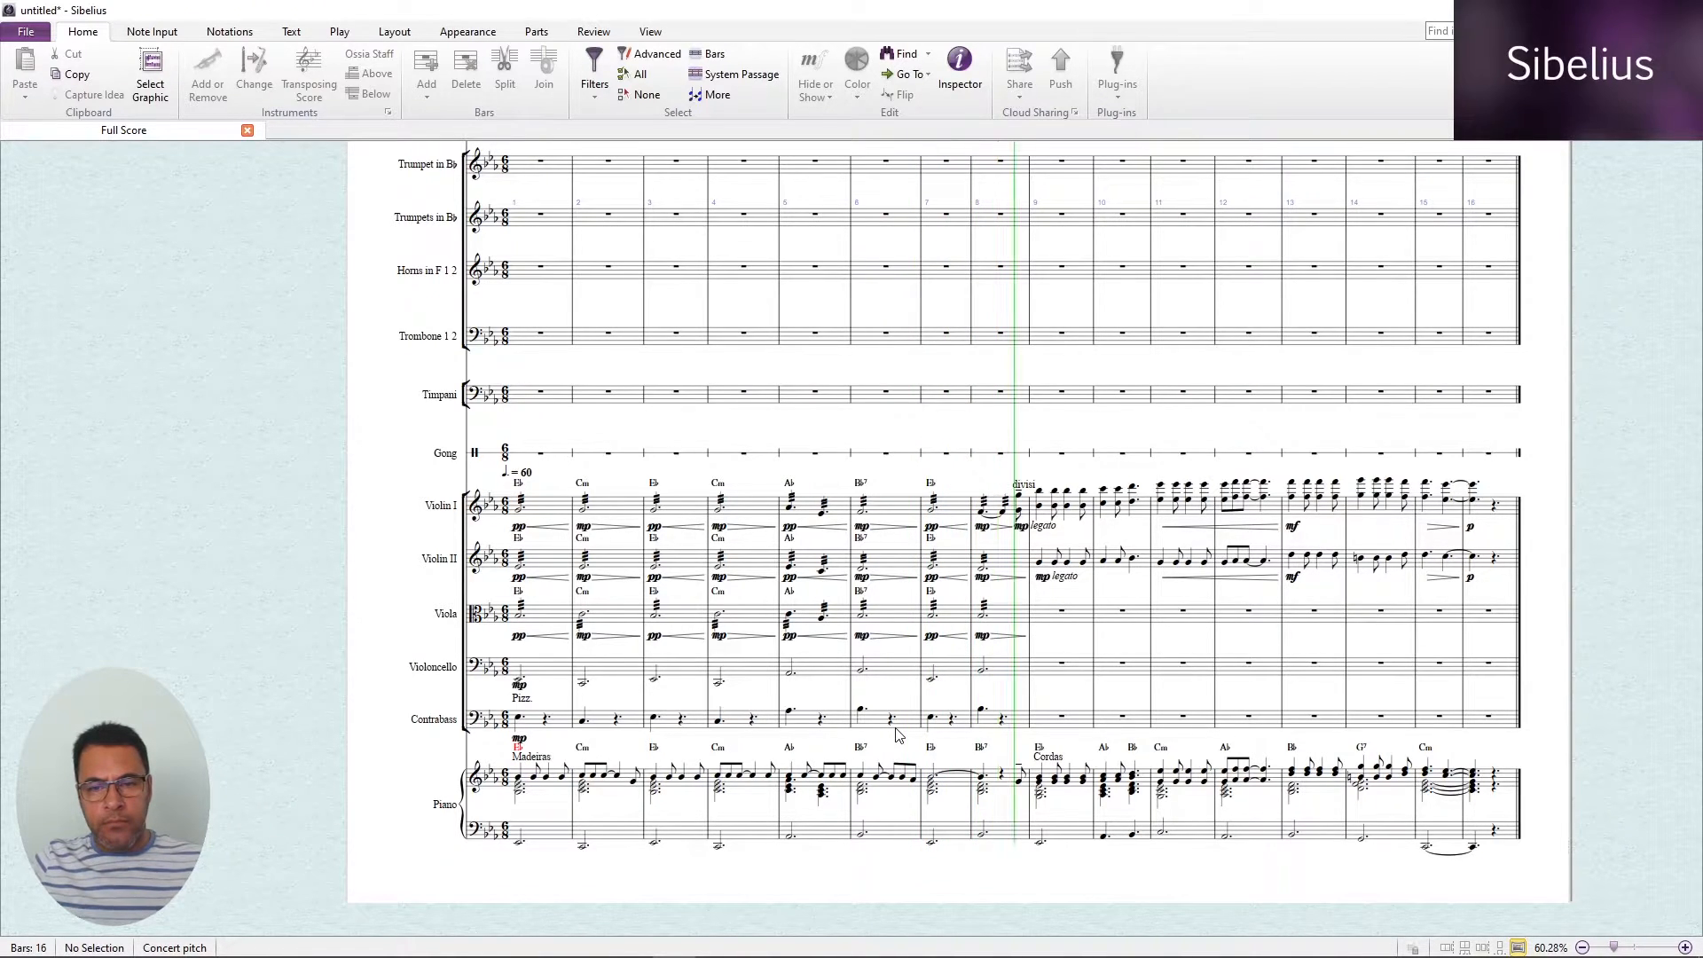
pyautogui.press('space')
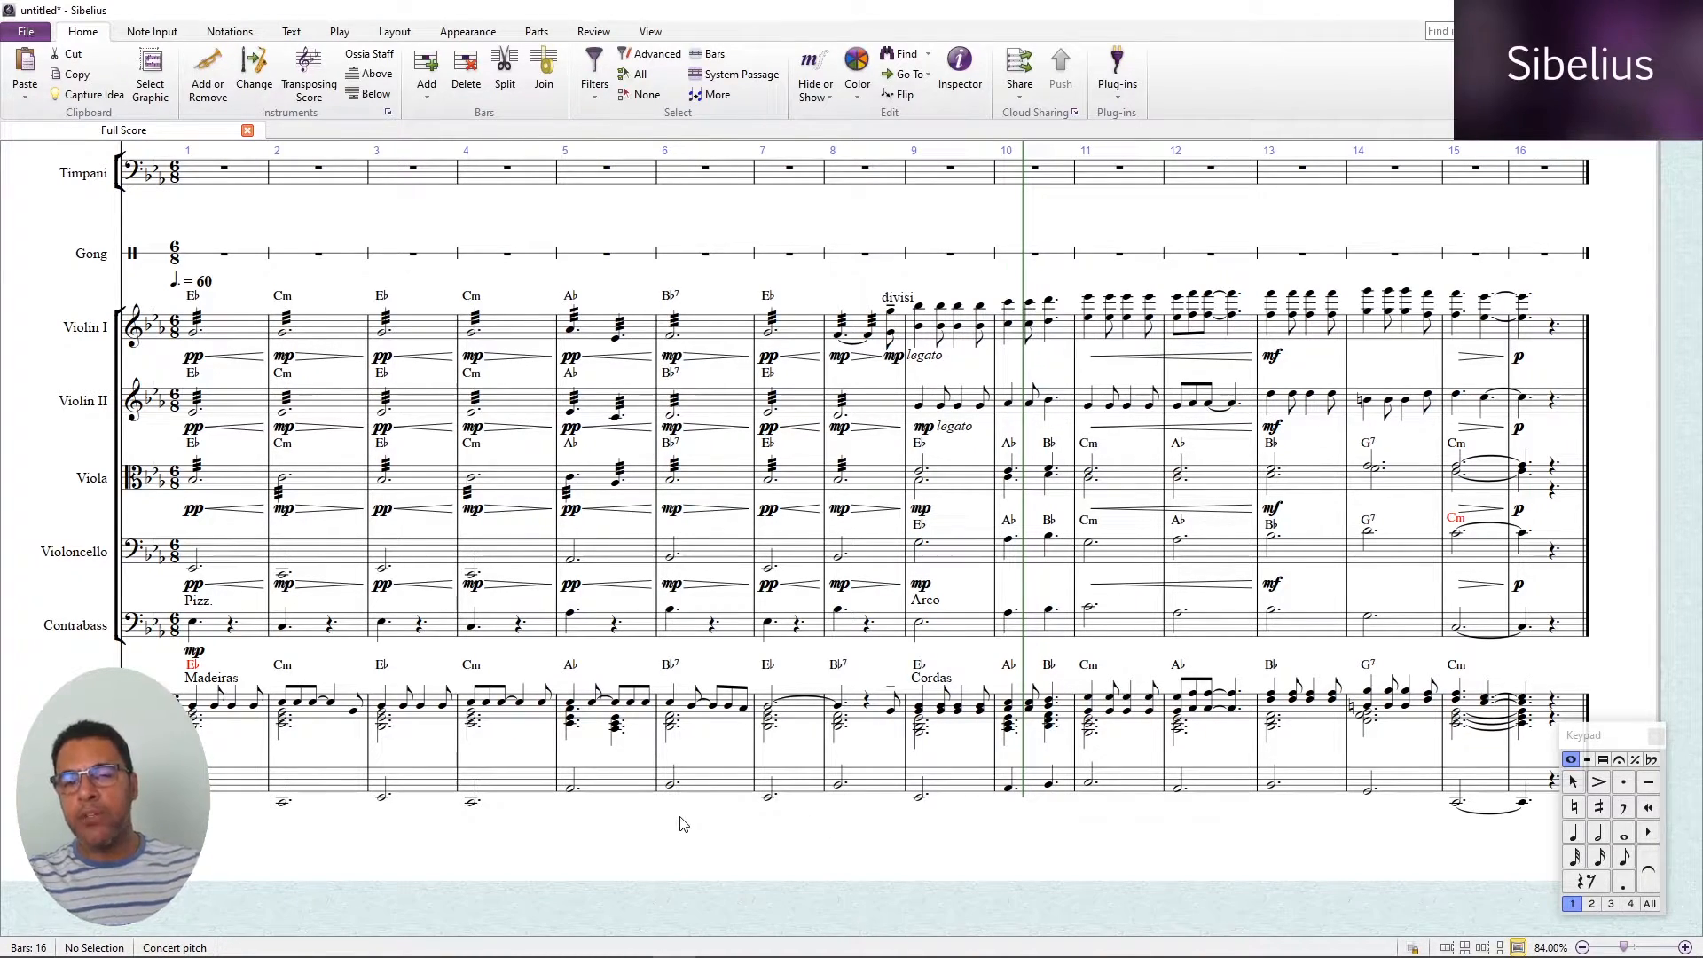
# Play back the score from bar 1 through bar 15 to check the completed string section.
pyautogui.scroll(-2, 683, 823)
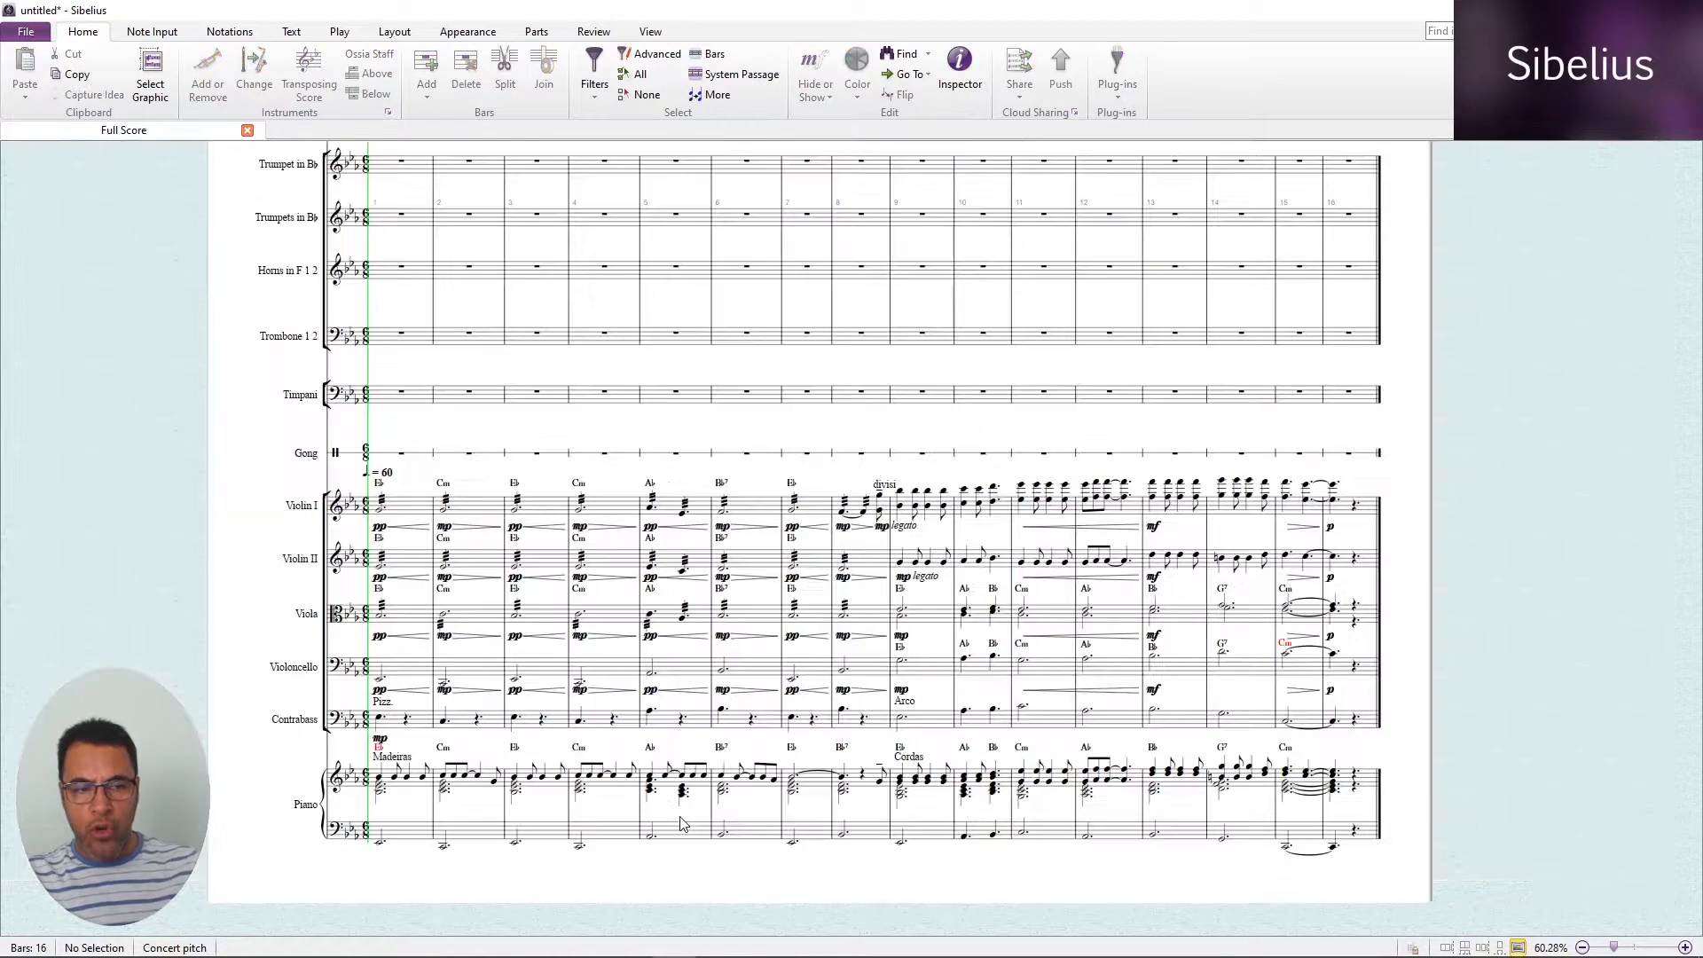
pyautogui.press('space')
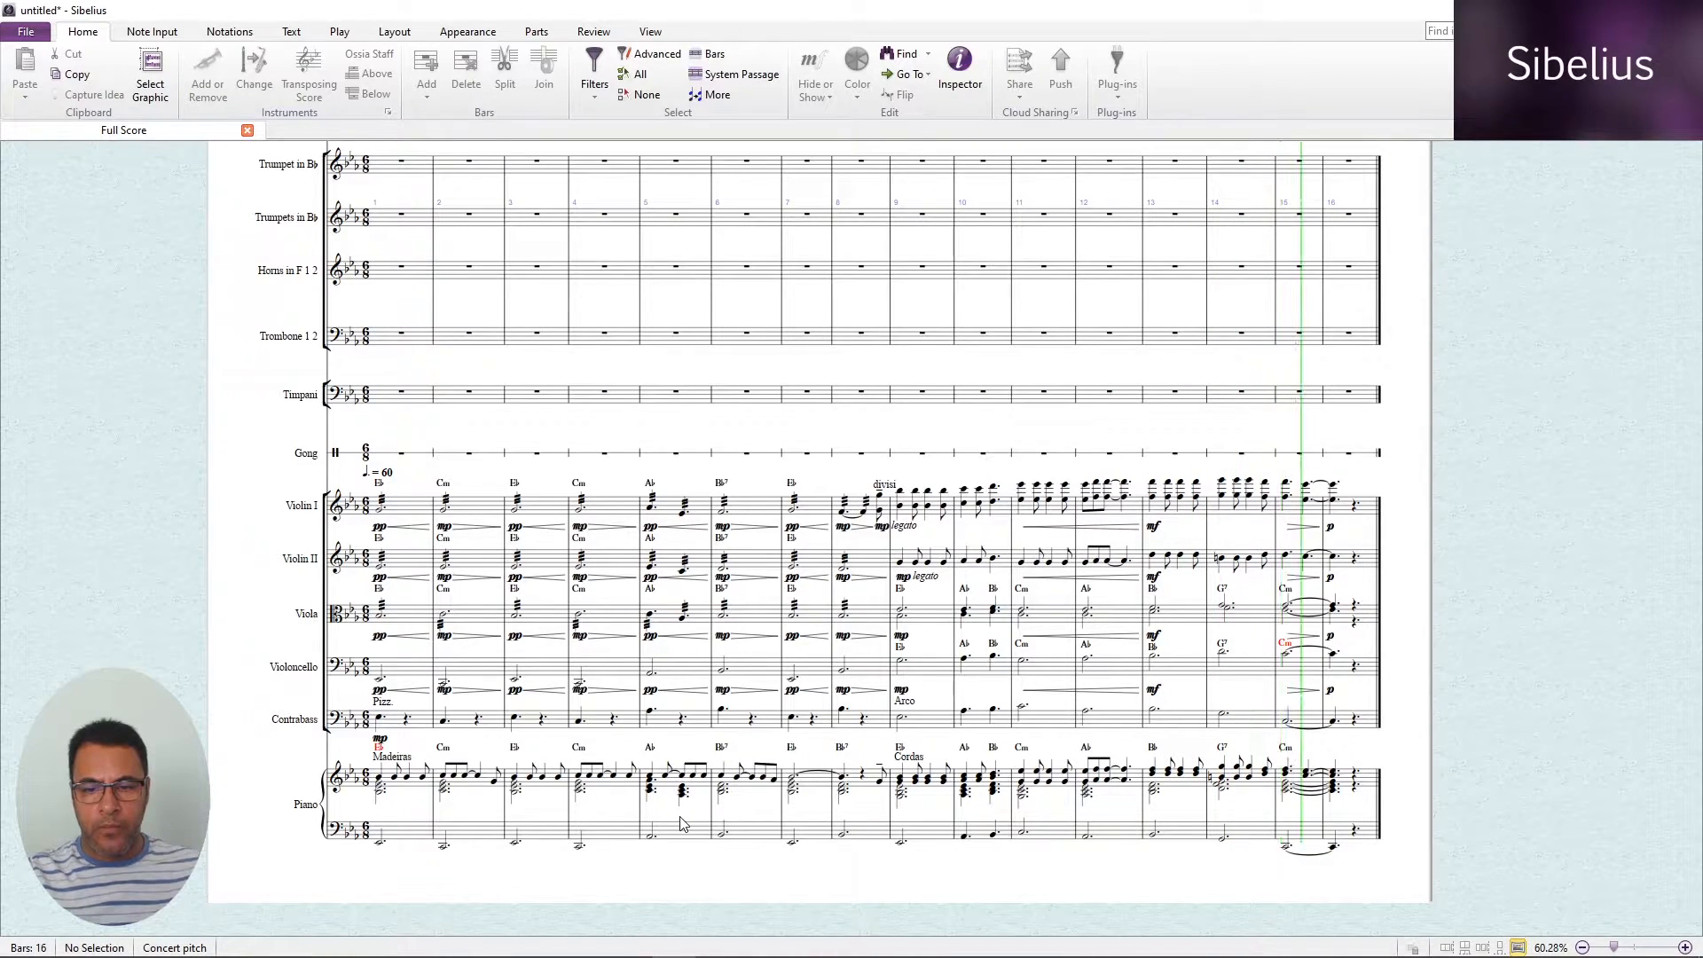
pyautogui.press('Escape')
pyautogui.scroll(1, 683, 825)
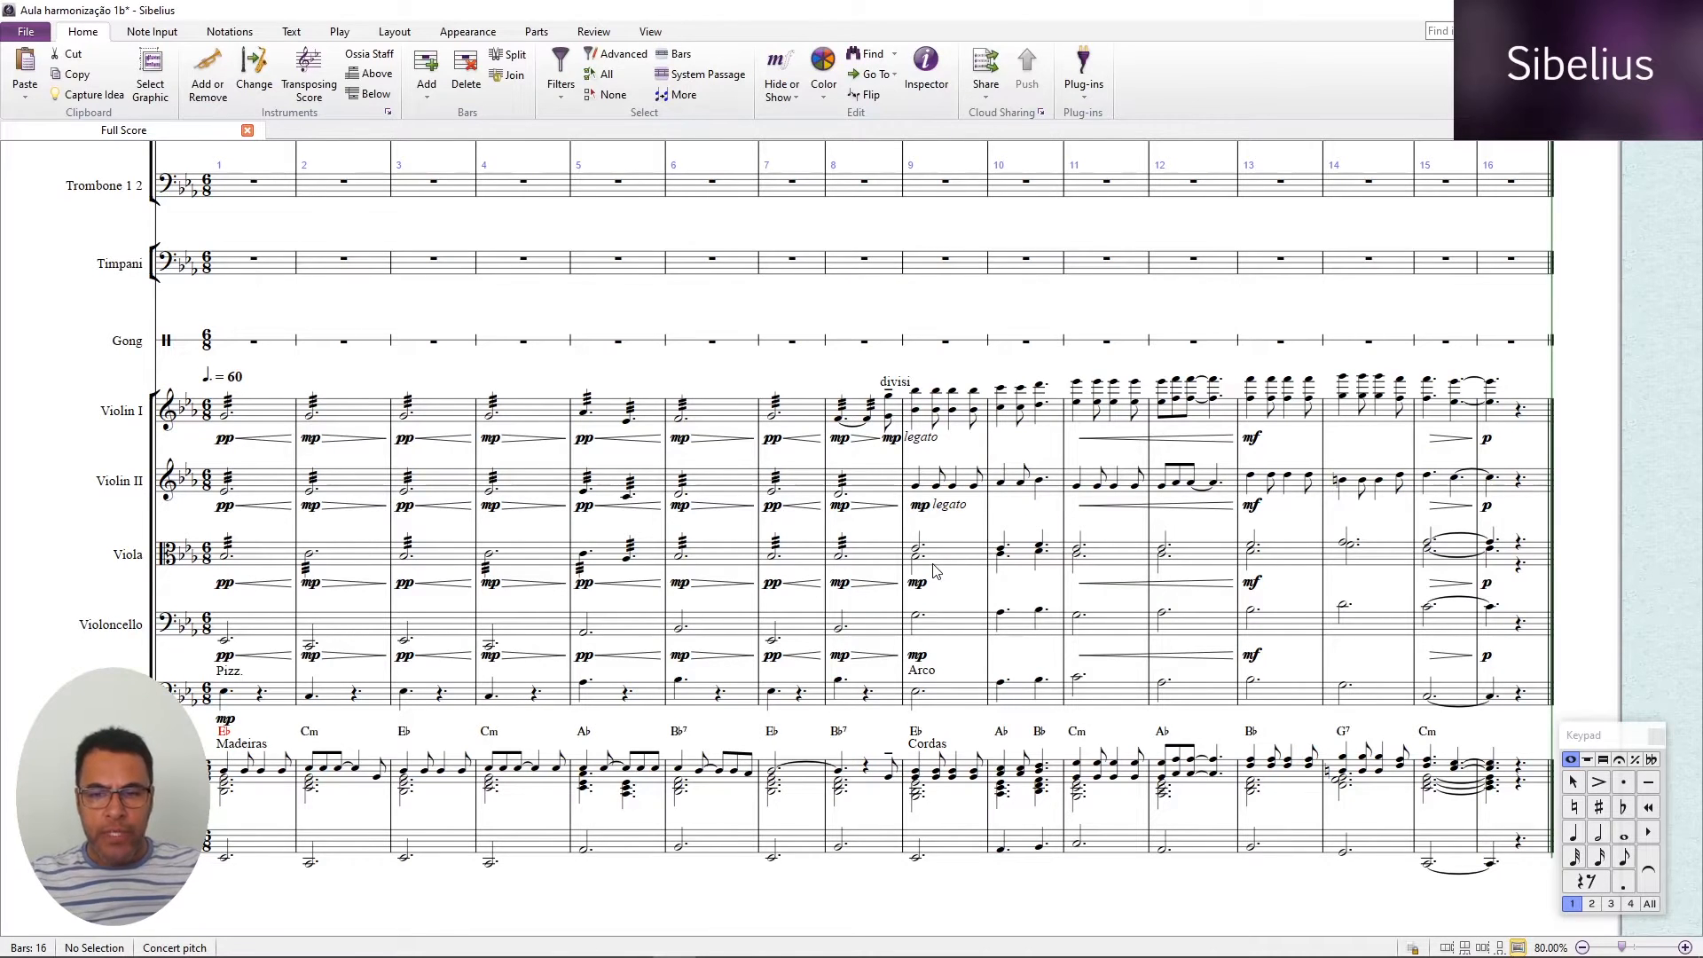
# Examine the woodwind, brass and string staves across the whole score.
pyautogui.scroll(5, 760, 586)
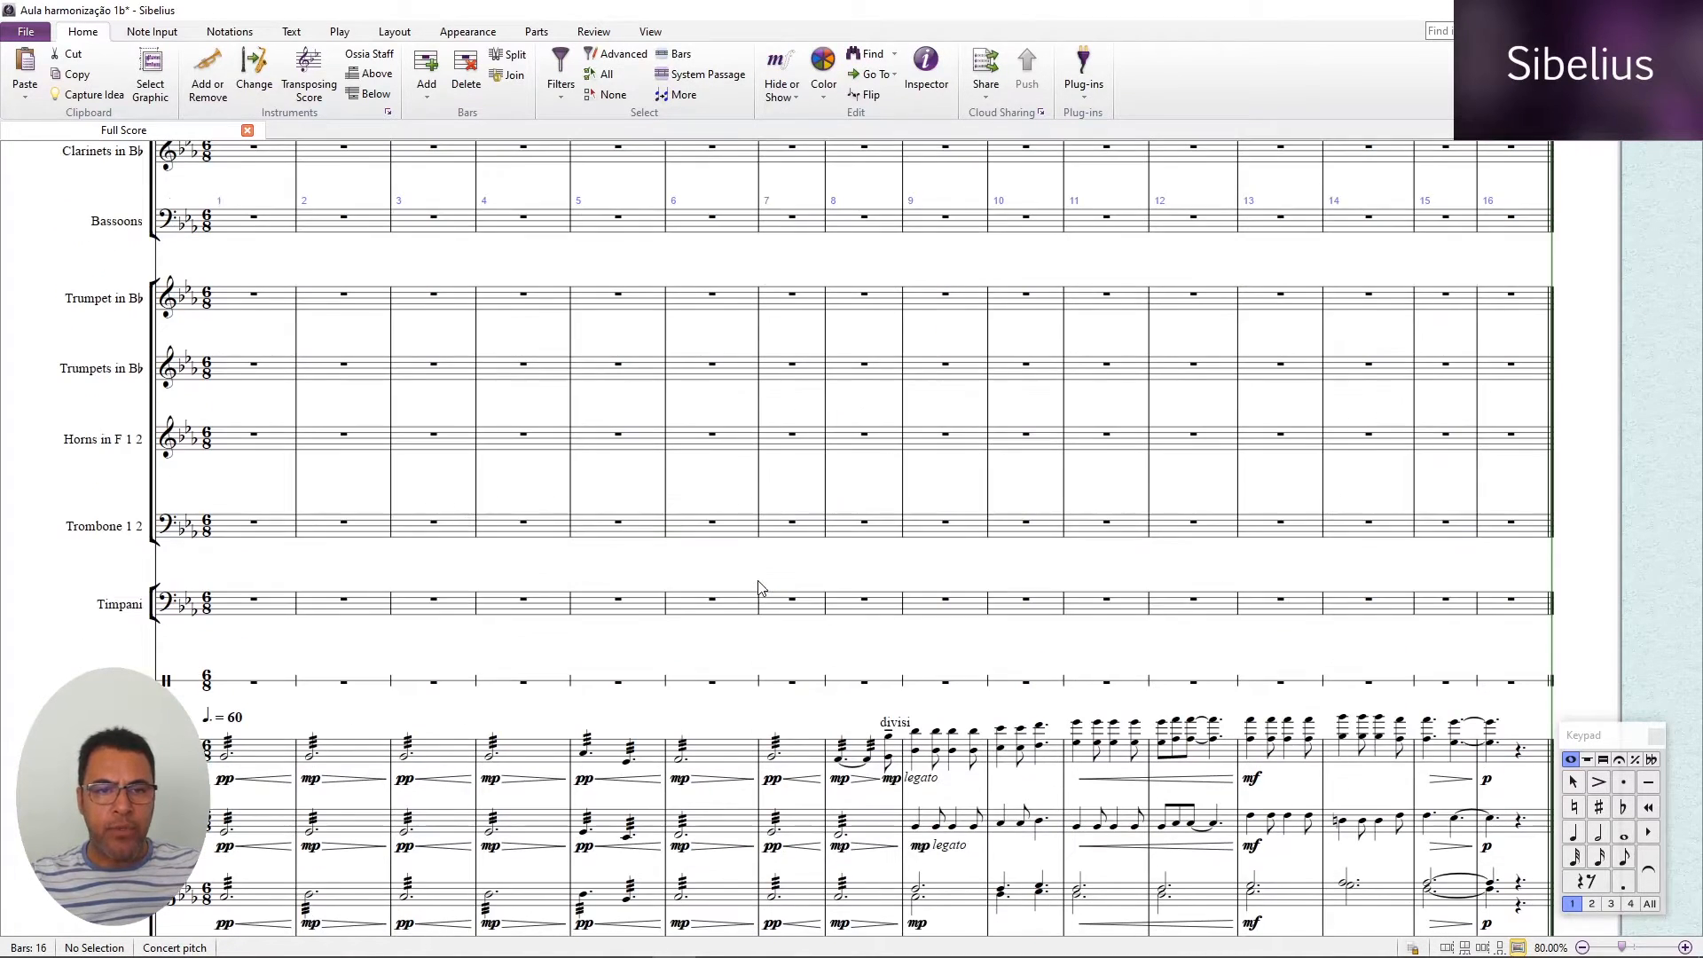
pyautogui.scroll(-3, 760, 585)
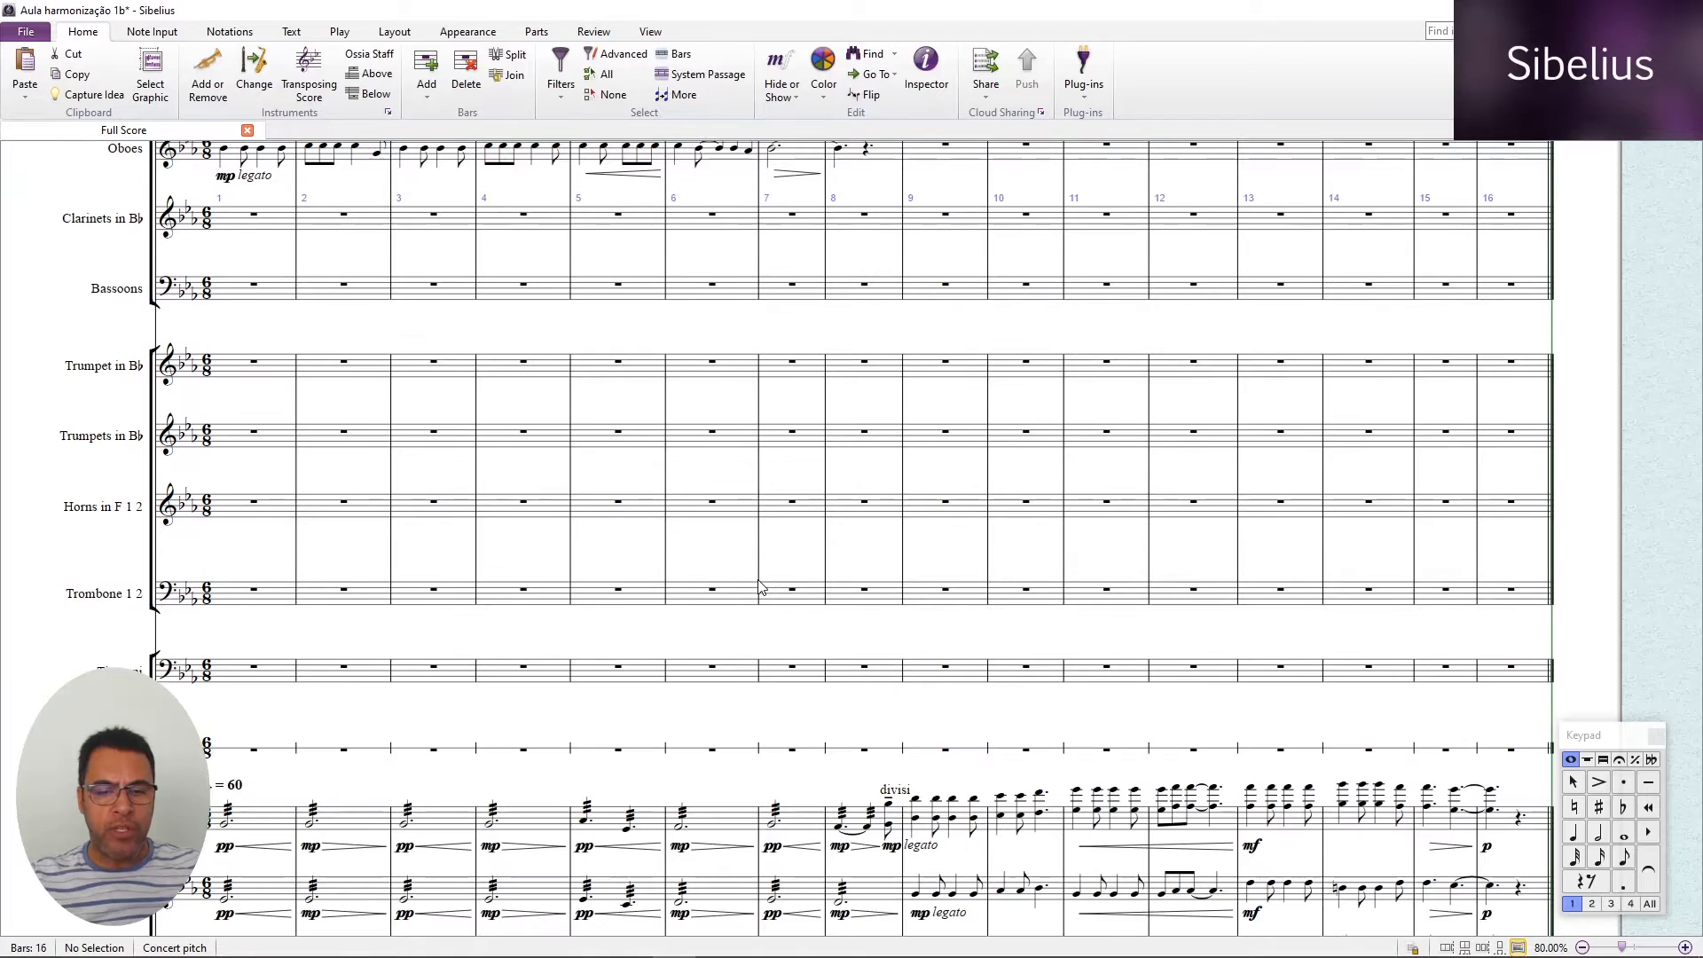
pyautogui.scroll(-6, 760, 586)
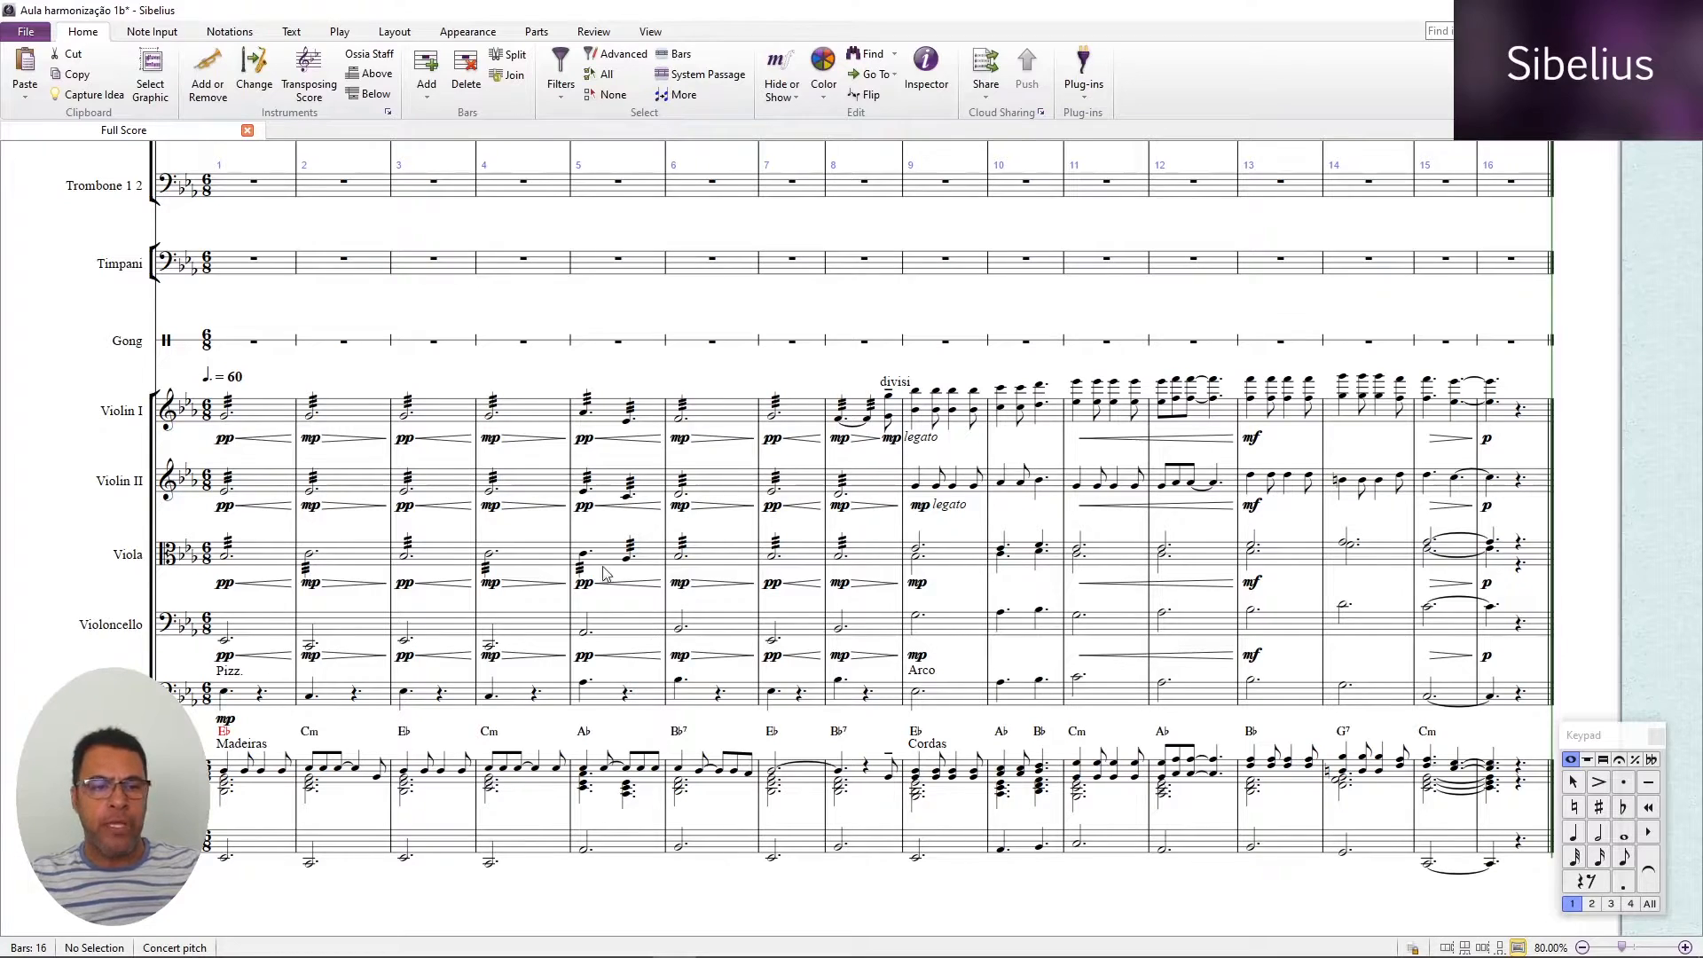
pyautogui.scroll(5, 458, 568)
pyautogui.scroll(3, 458, 567)
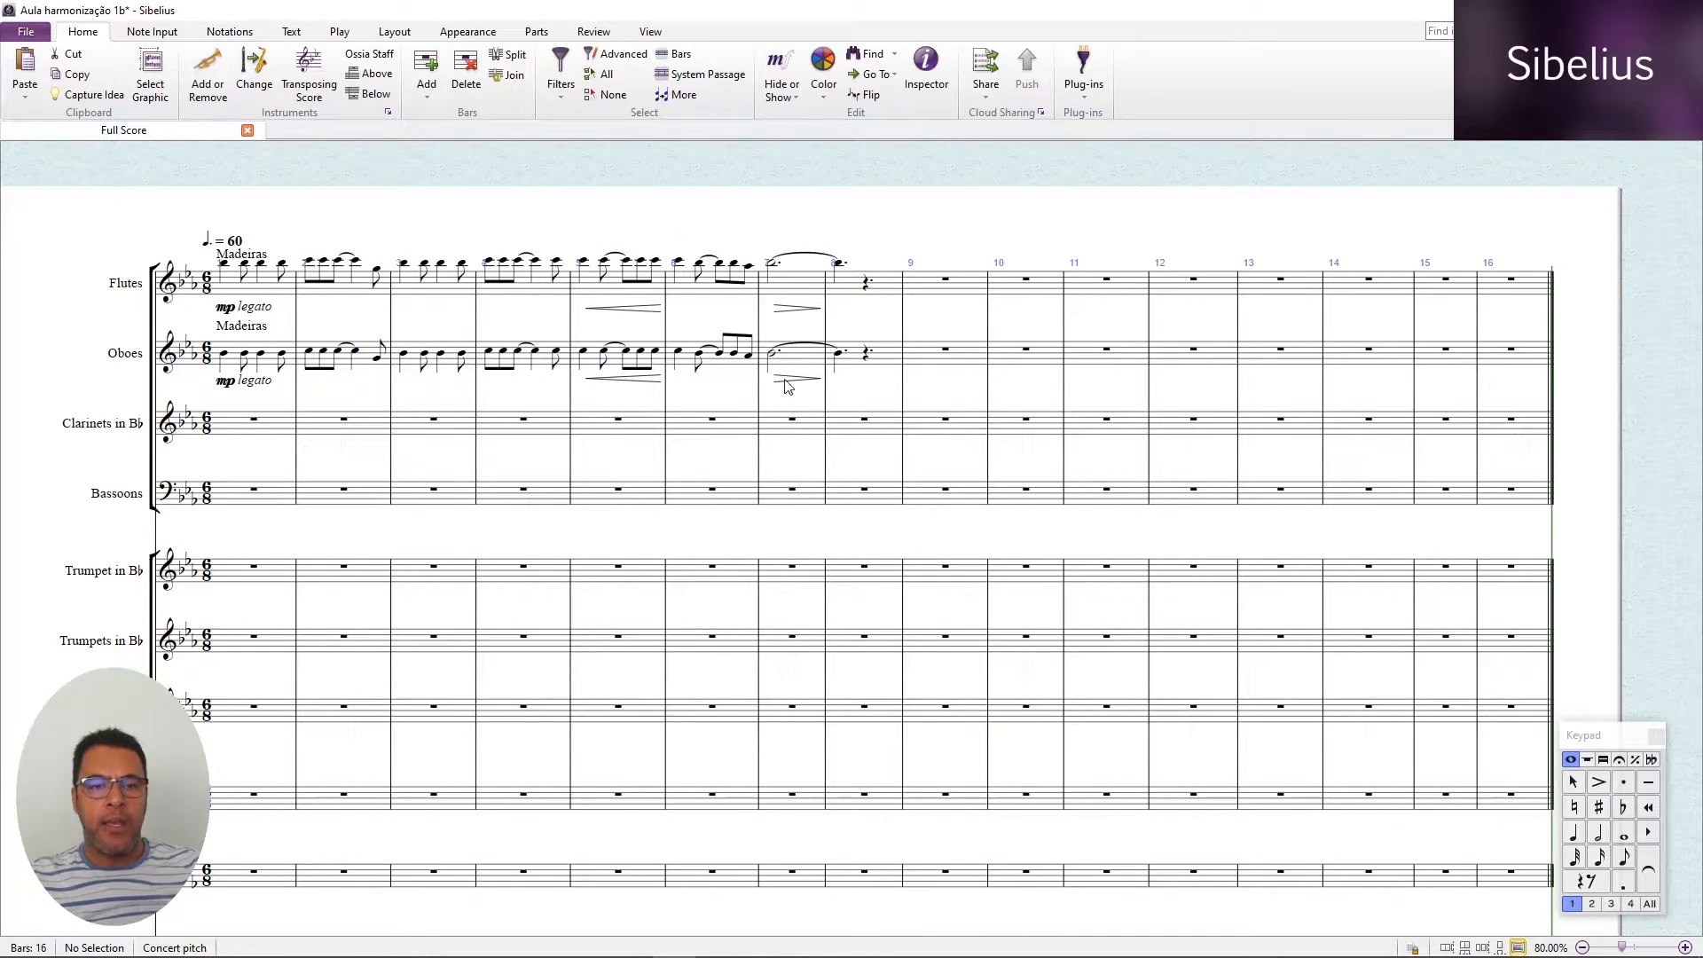
pyautogui.scroll(-5, 598, 448)
pyautogui.scroll(-1, 598, 448)
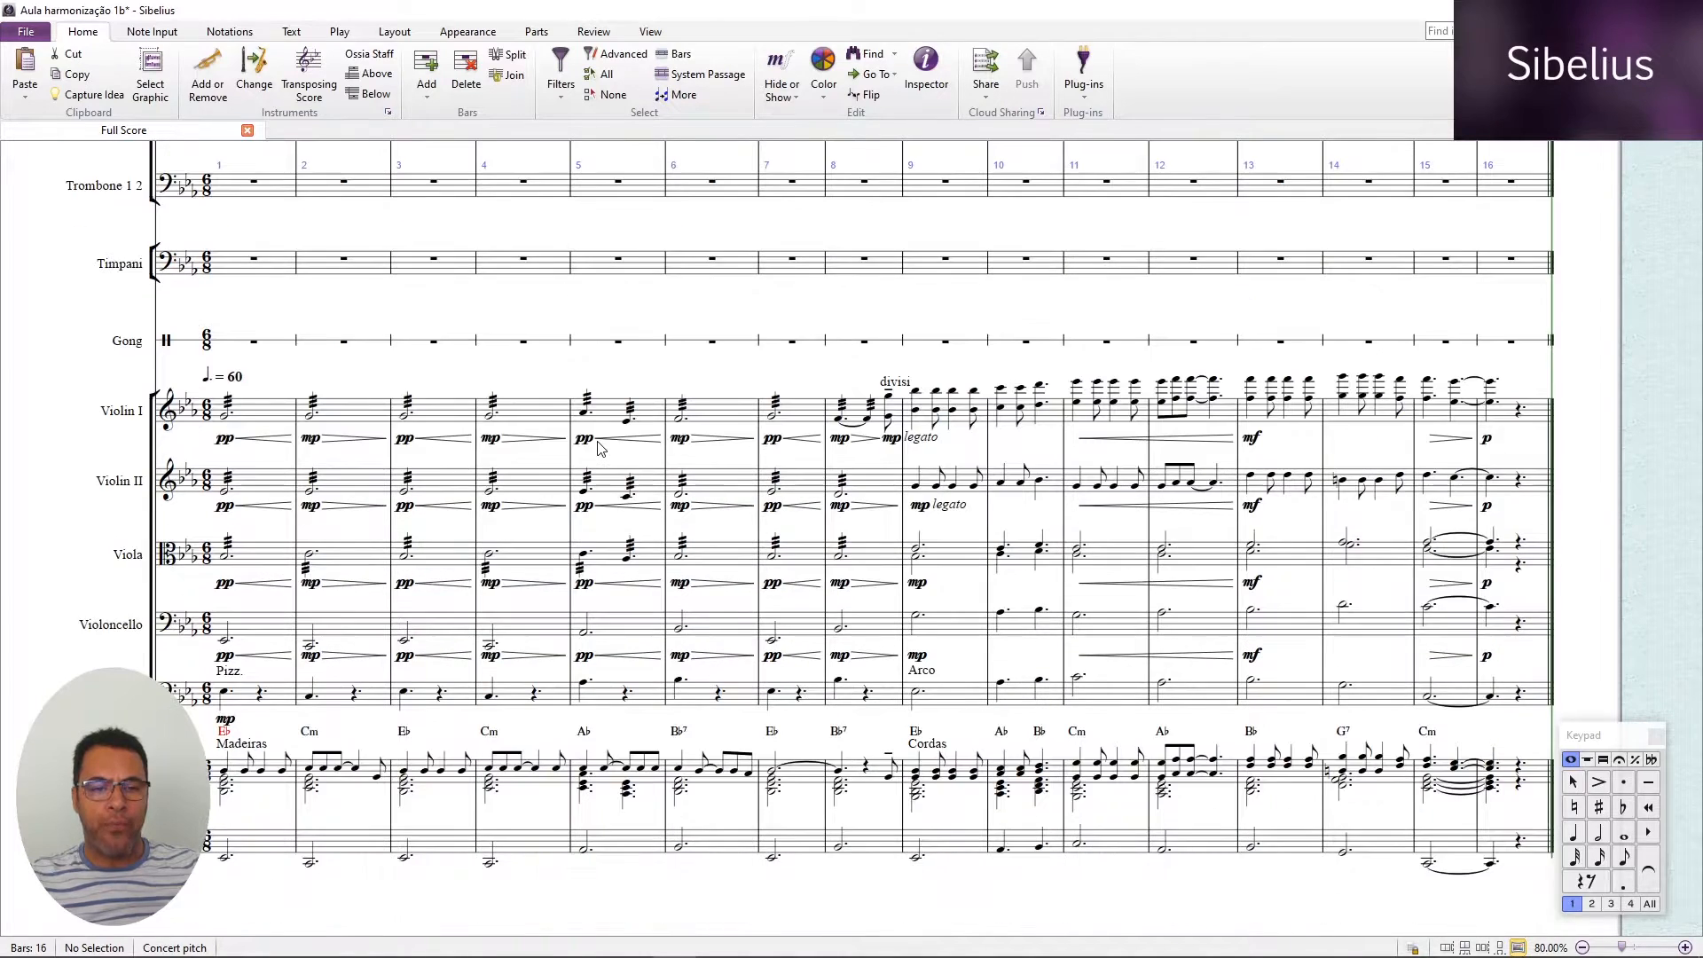
# Select the piano's right-hand passage in bars 5–8 and filter it to the voice 2 chords for copying.
pyautogui.click(612, 788)
pyautogui.keyDown('shift'); pyautogui.click(842, 792); pyautogui.keyUp('shift')
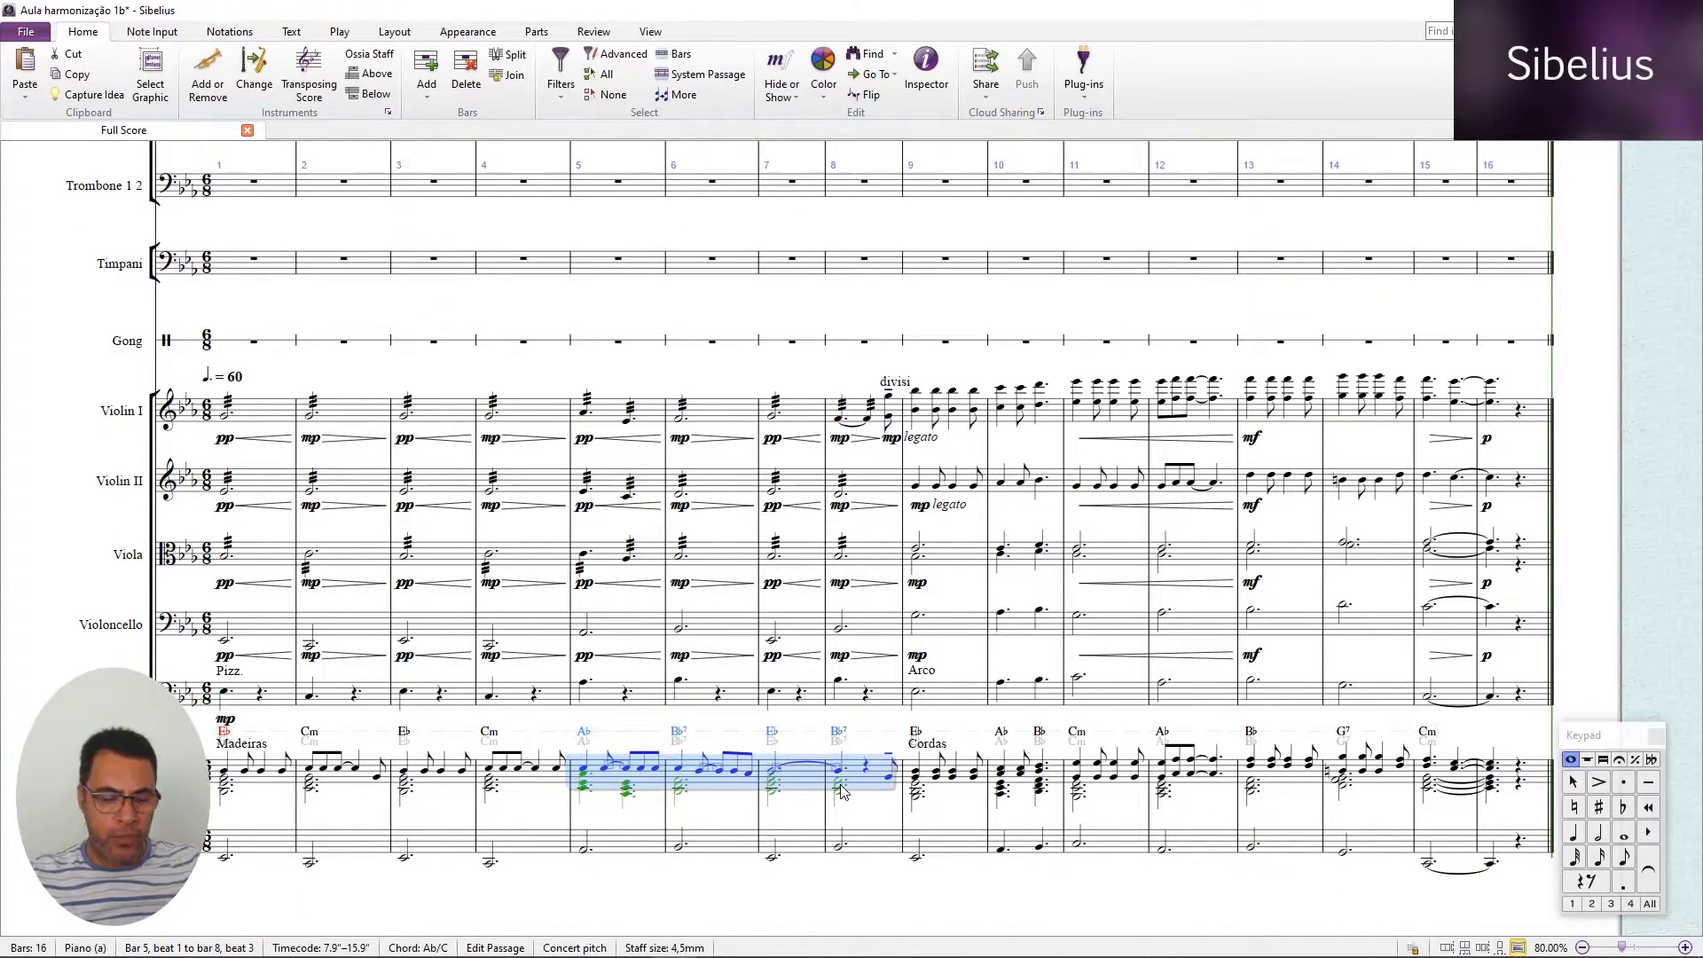
pyautogui.hotkey('ctrl', 'shift', 'alt', '1')
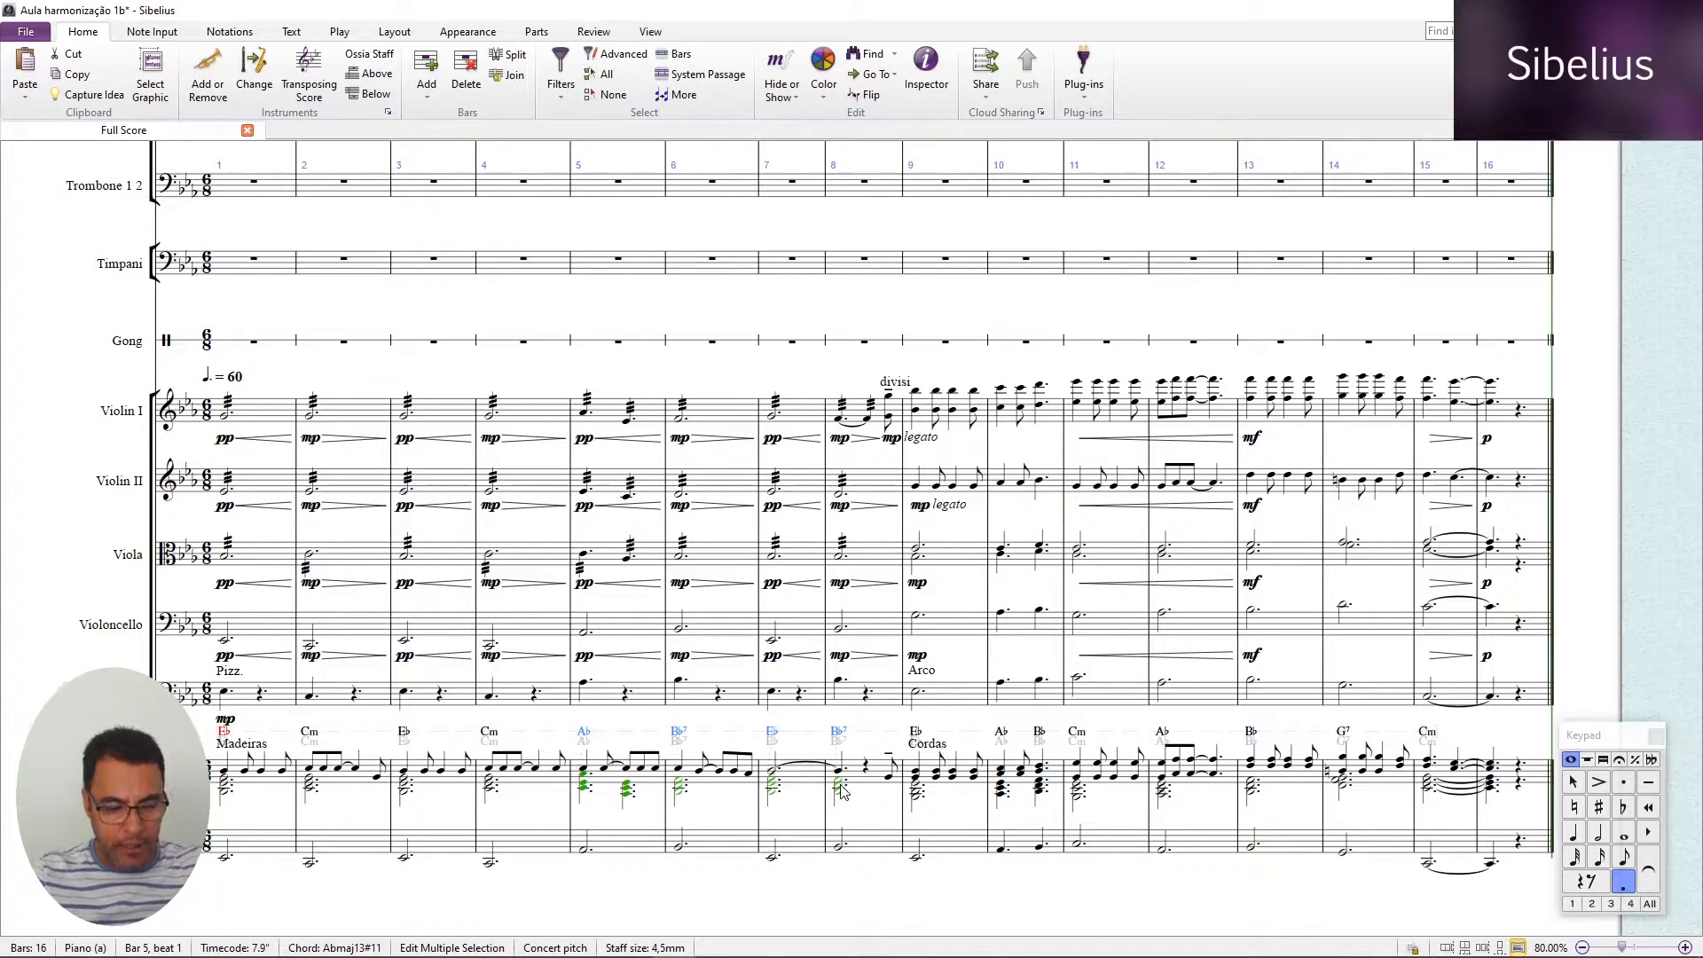
pyautogui.scroll(8, 841, 792)
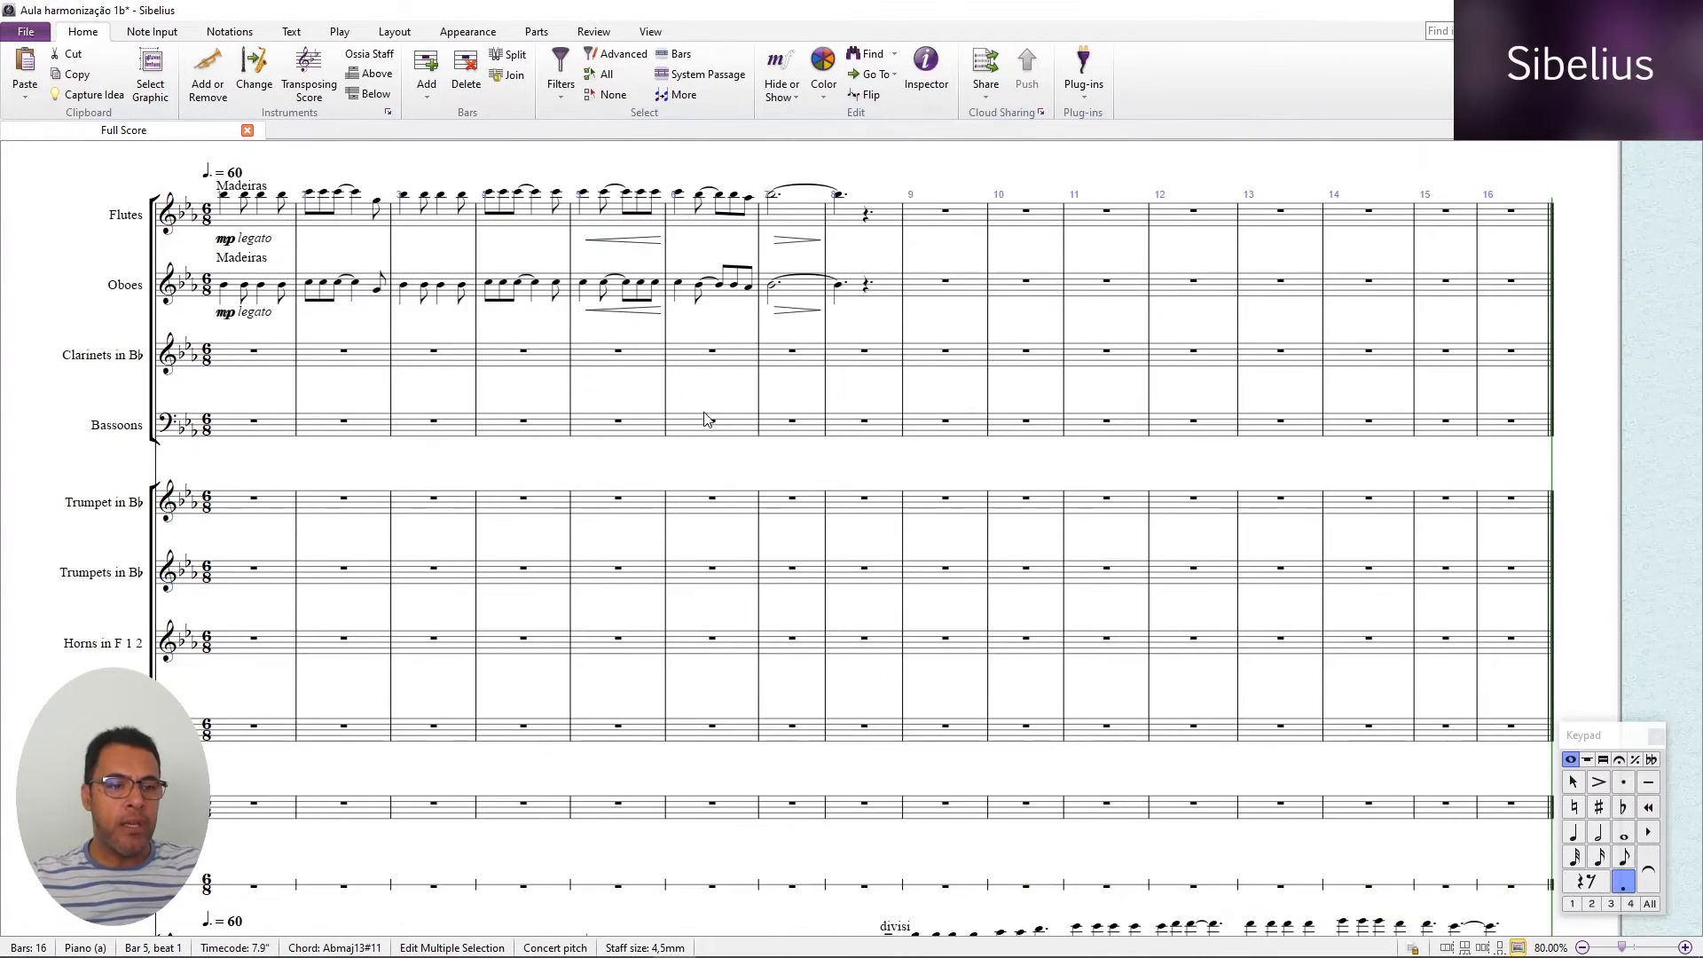
# Arrange the copied piano chords onto Horns in F 1 2 and Trombone 1 2 from bar 5 using the Standard Arrangement style.
pyautogui.scroll(-3, 672, 490)
pyautogui.click(620, 510)
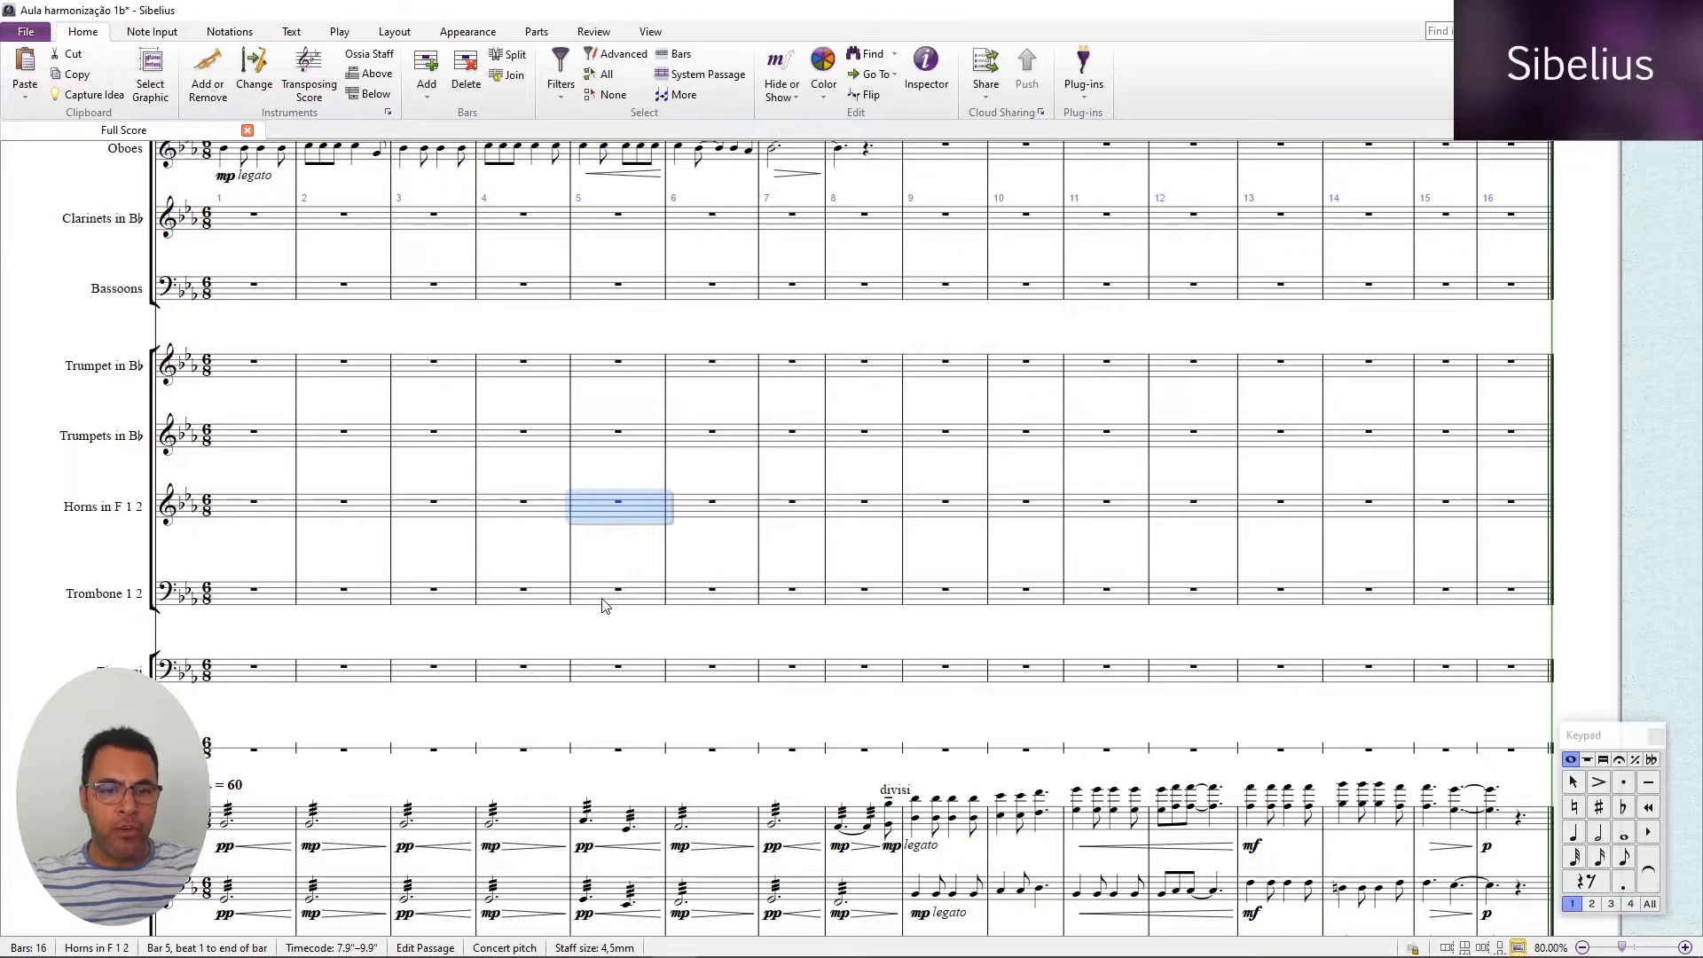
pyautogui.keyDown('shift'); pyautogui.click(601, 606); pyautogui.keyUp('shift')
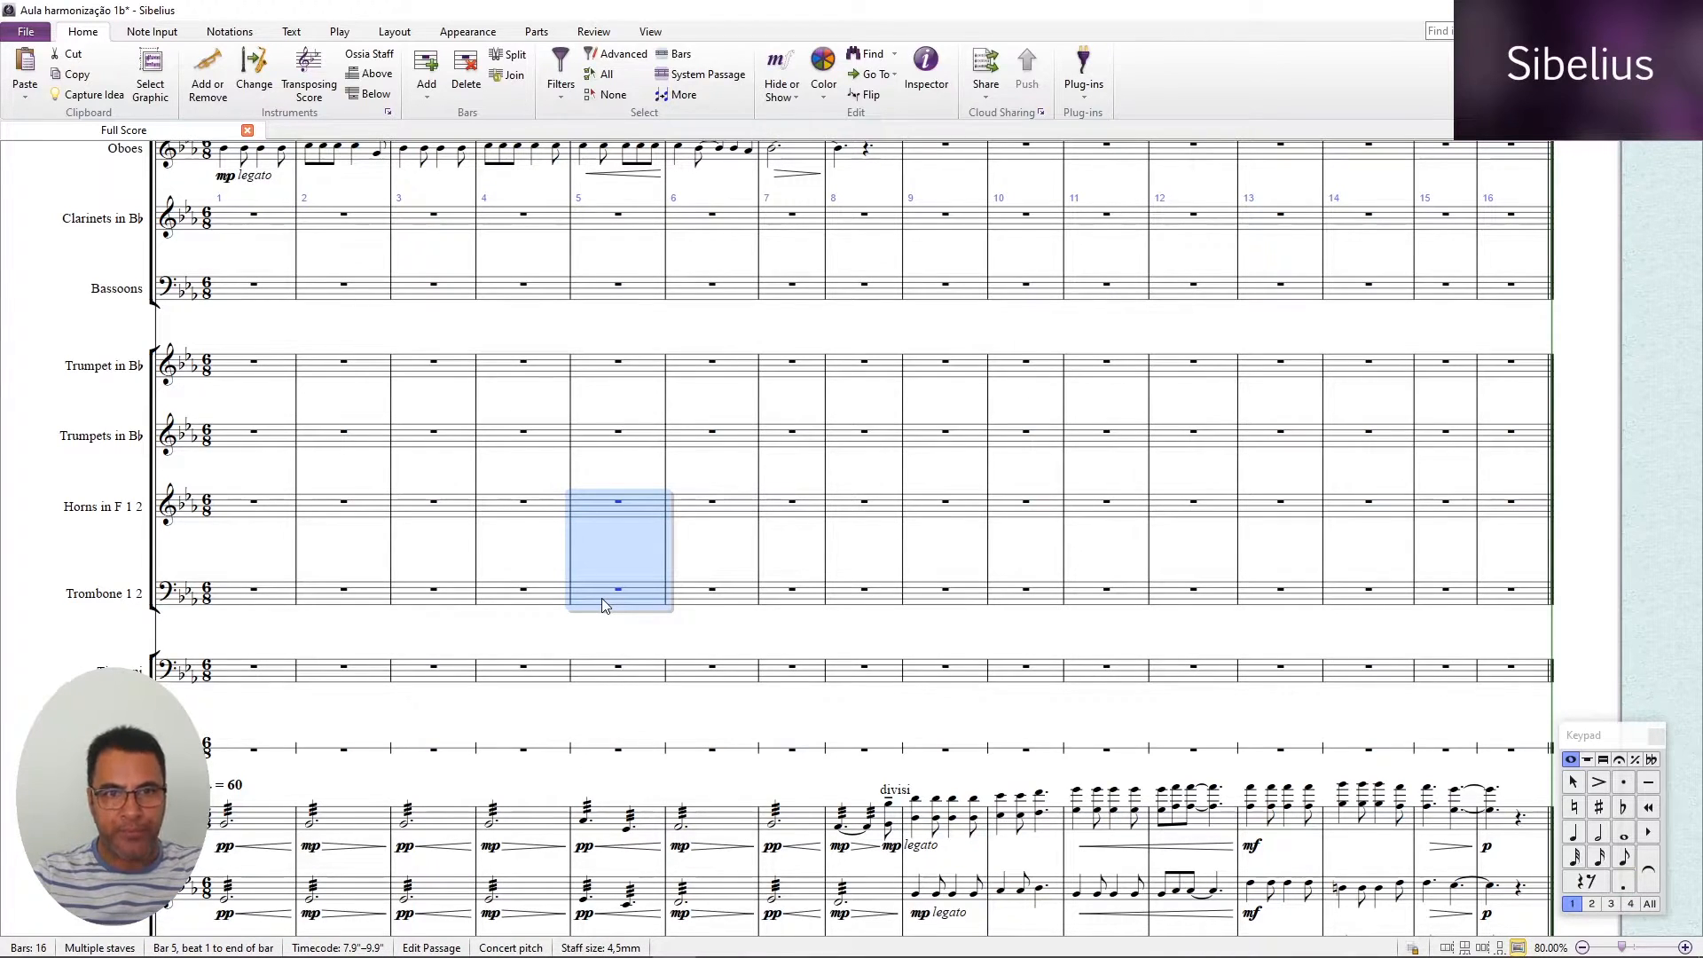
pyautogui.hotkey('ctrl', 'shift', 'v')
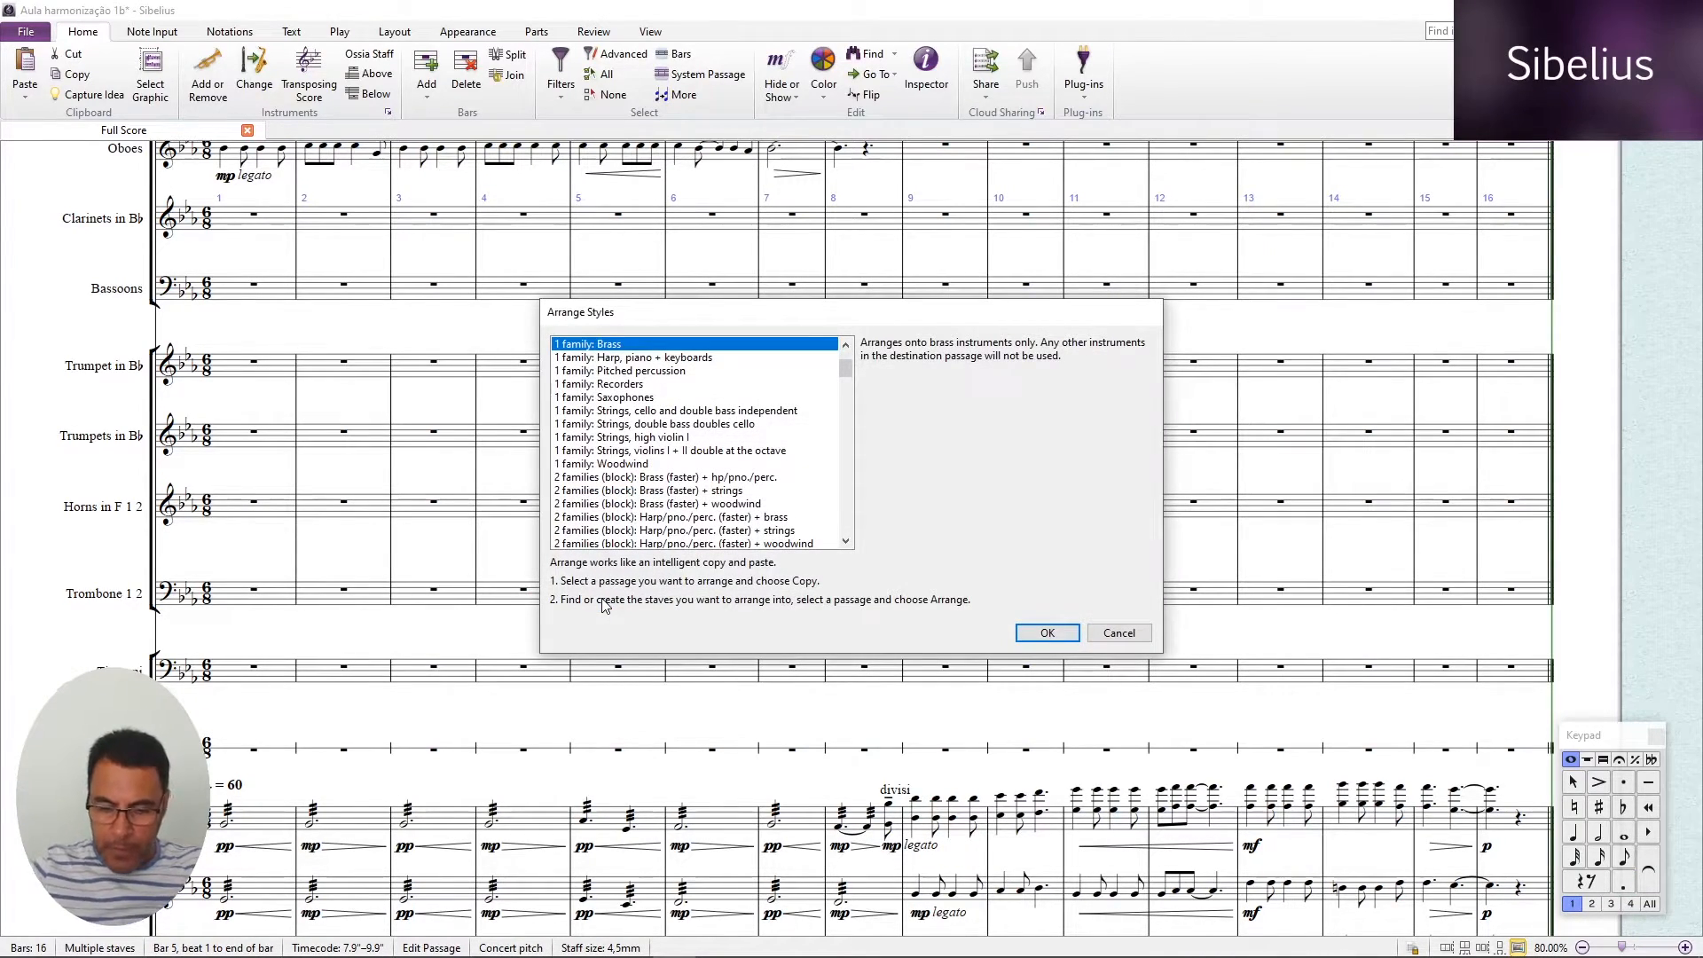
pyautogui.press('Up')
pyautogui.press('Up')
pyautogui.press('Up')
pyautogui.press('Up')
pyautogui.press('Up')
pyautogui.press('Down')
pyautogui.press('Down')
pyautogui.press('Down')
pyautogui.press('Down')
pyautogui.press('Return')
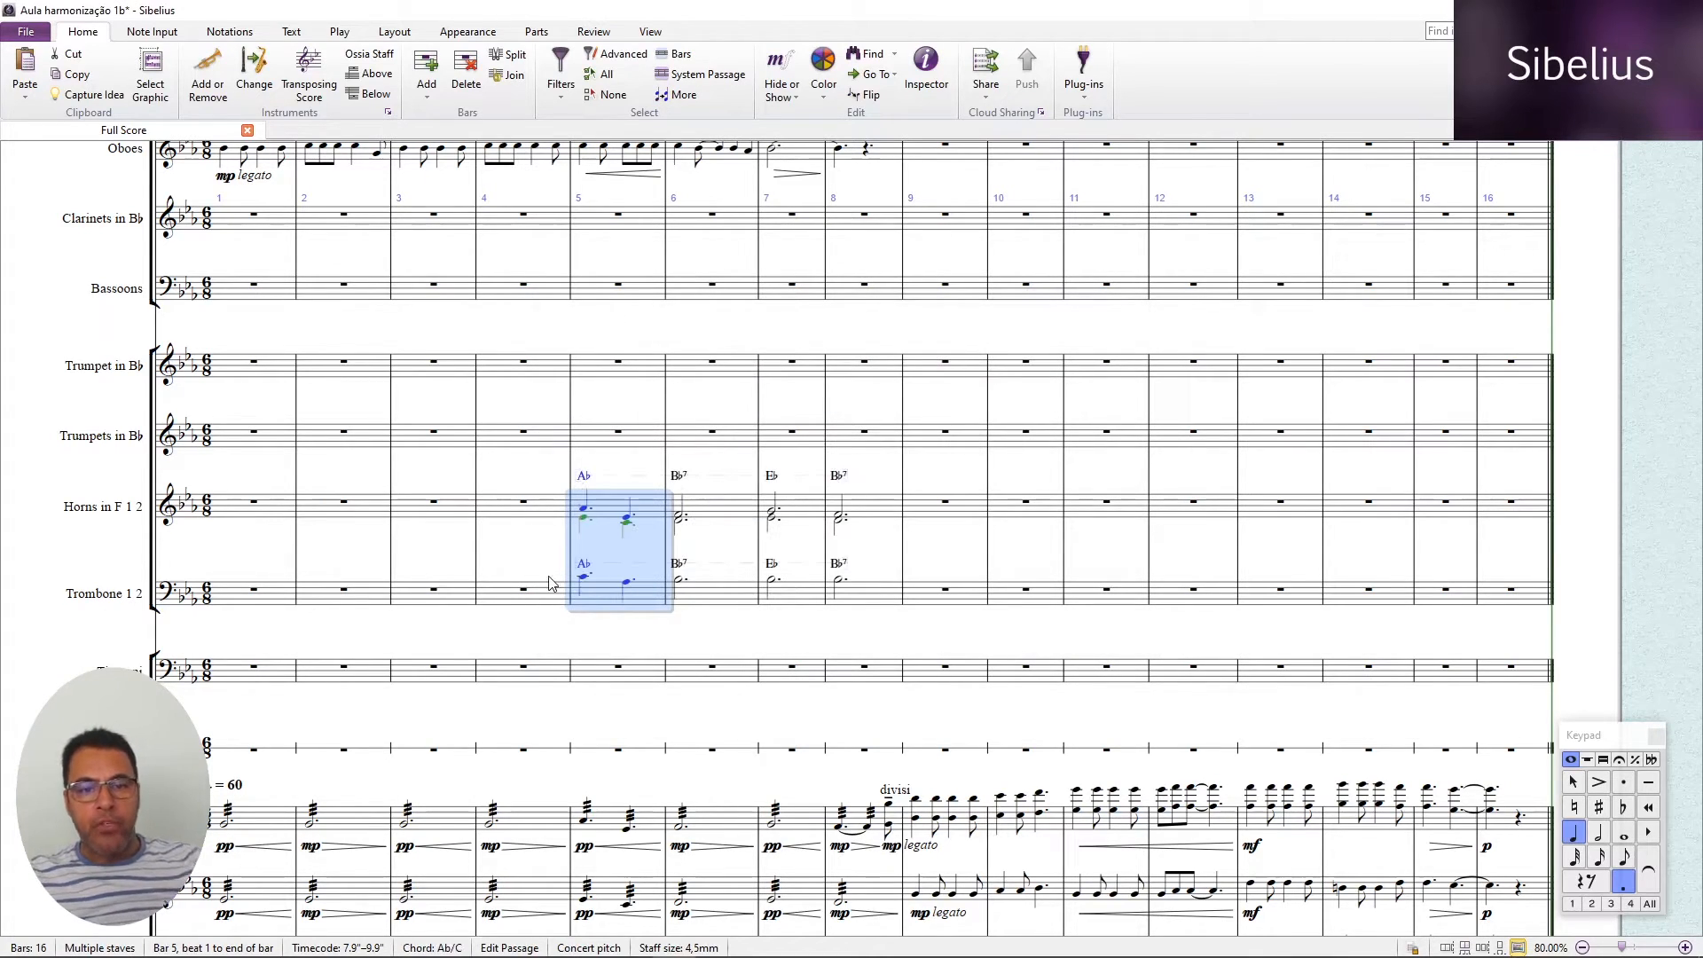
# Add slurs to the horn and trombone parts from bar 5 to bar 6 and from bar 7 to bar 8.
pyautogui.press('s')
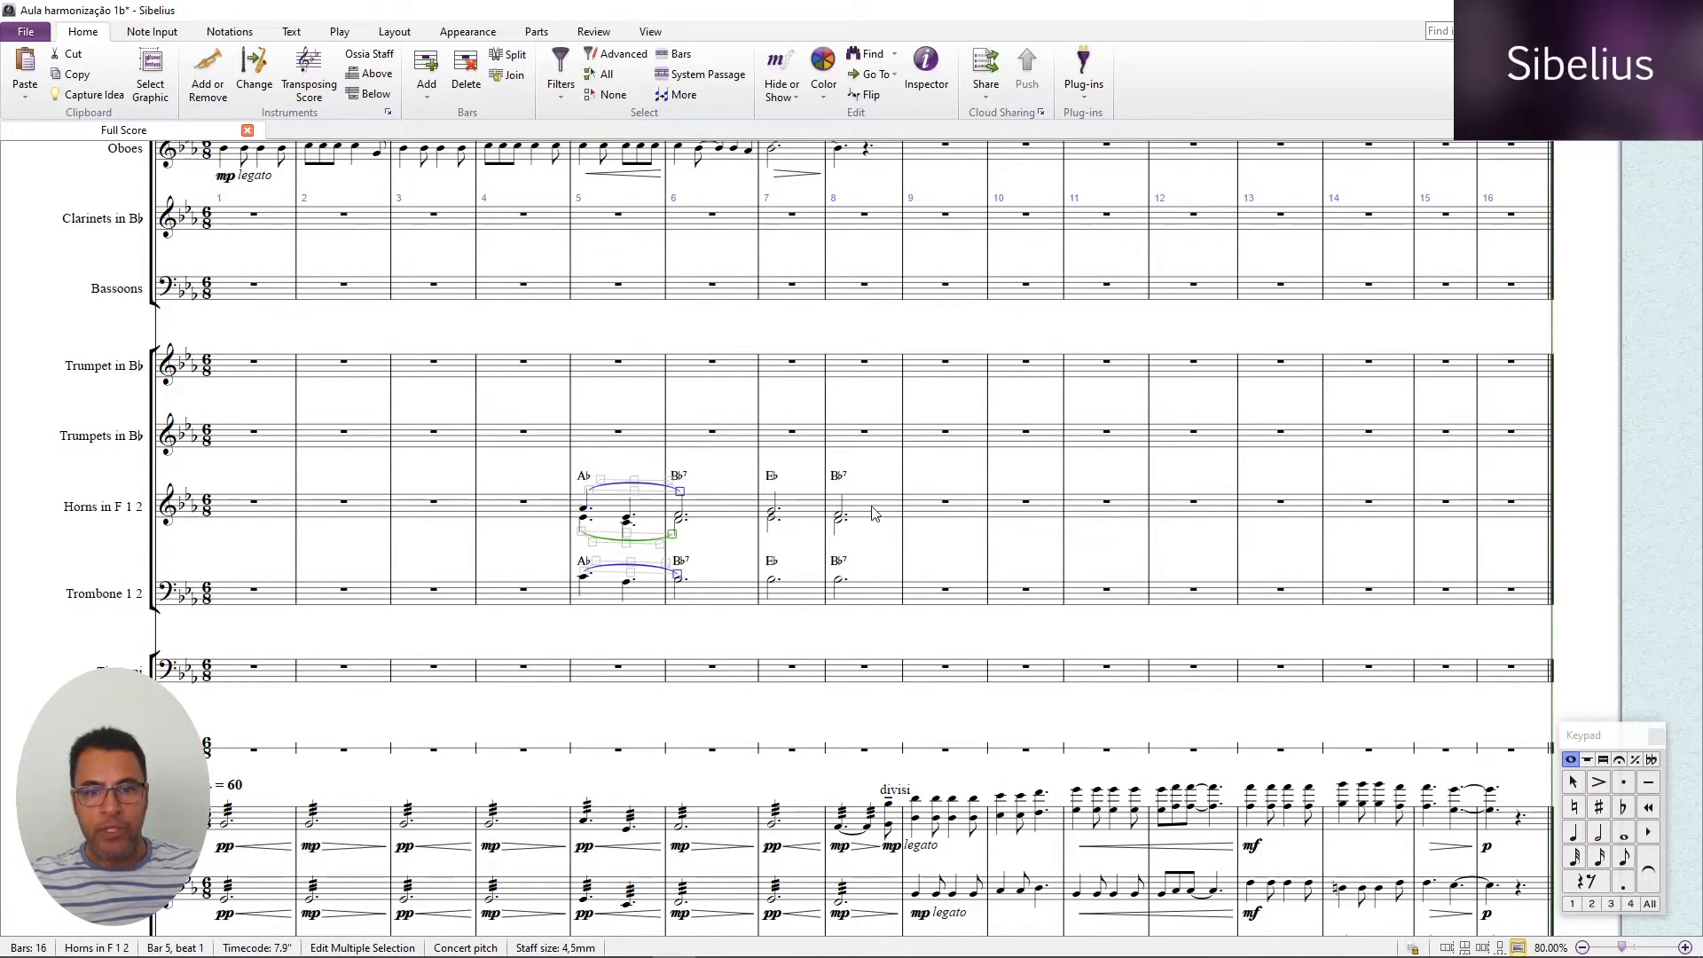
pyautogui.click(802, 514)
pyautogui.keyDown('shift'); pyautogui.click(792, 603); pyautogui.keyUp('shift')
pyautogui.press('s')
pyautogui.press('Escape')
# Add an mp dynamic to the horns and trombones at bar 5.
pyautogui.click(639, 603)
pyautogui.keyDown('shift'); pyautogui.click(622, 510); pyautogui.keyUp('shift')
pyautogui.write('mp')
pyautogui.press('Escape')
# Remove the chord symbols from the horn and trombone staves in bars 5–8.
pyautogui.click(610, 513)
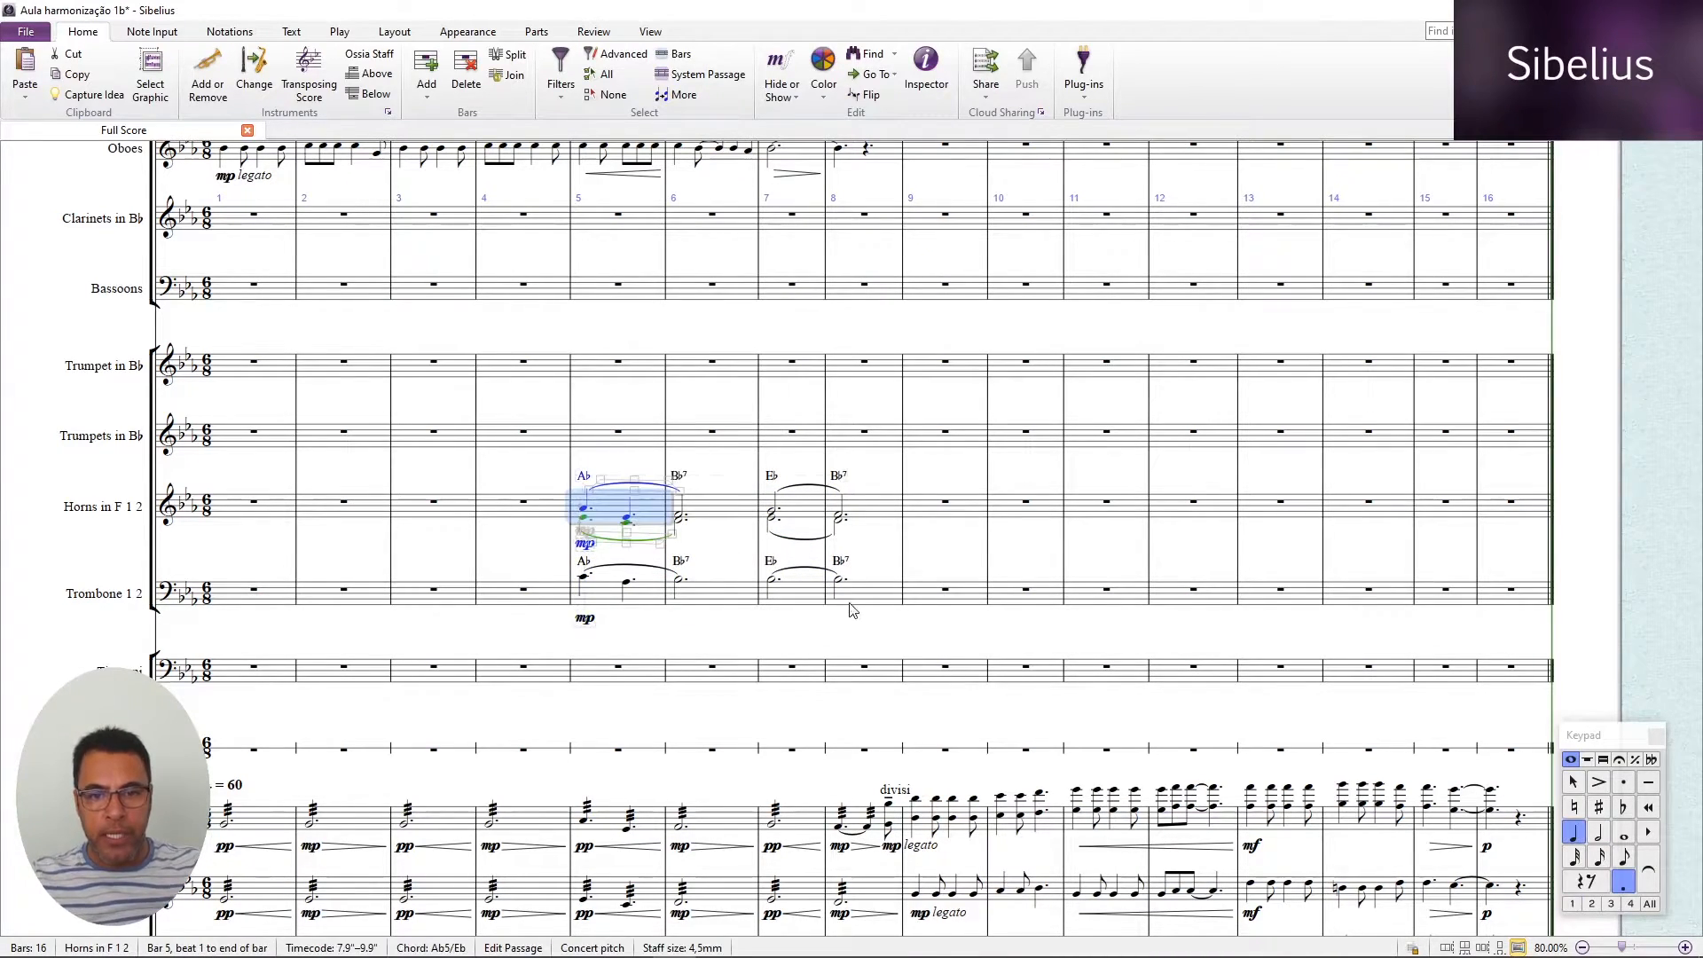
pyautogui.keyDown('shift'); pyautogui.click(853, 610); pyautogui.keyUp('shift')
pyautogui.press('Escape')
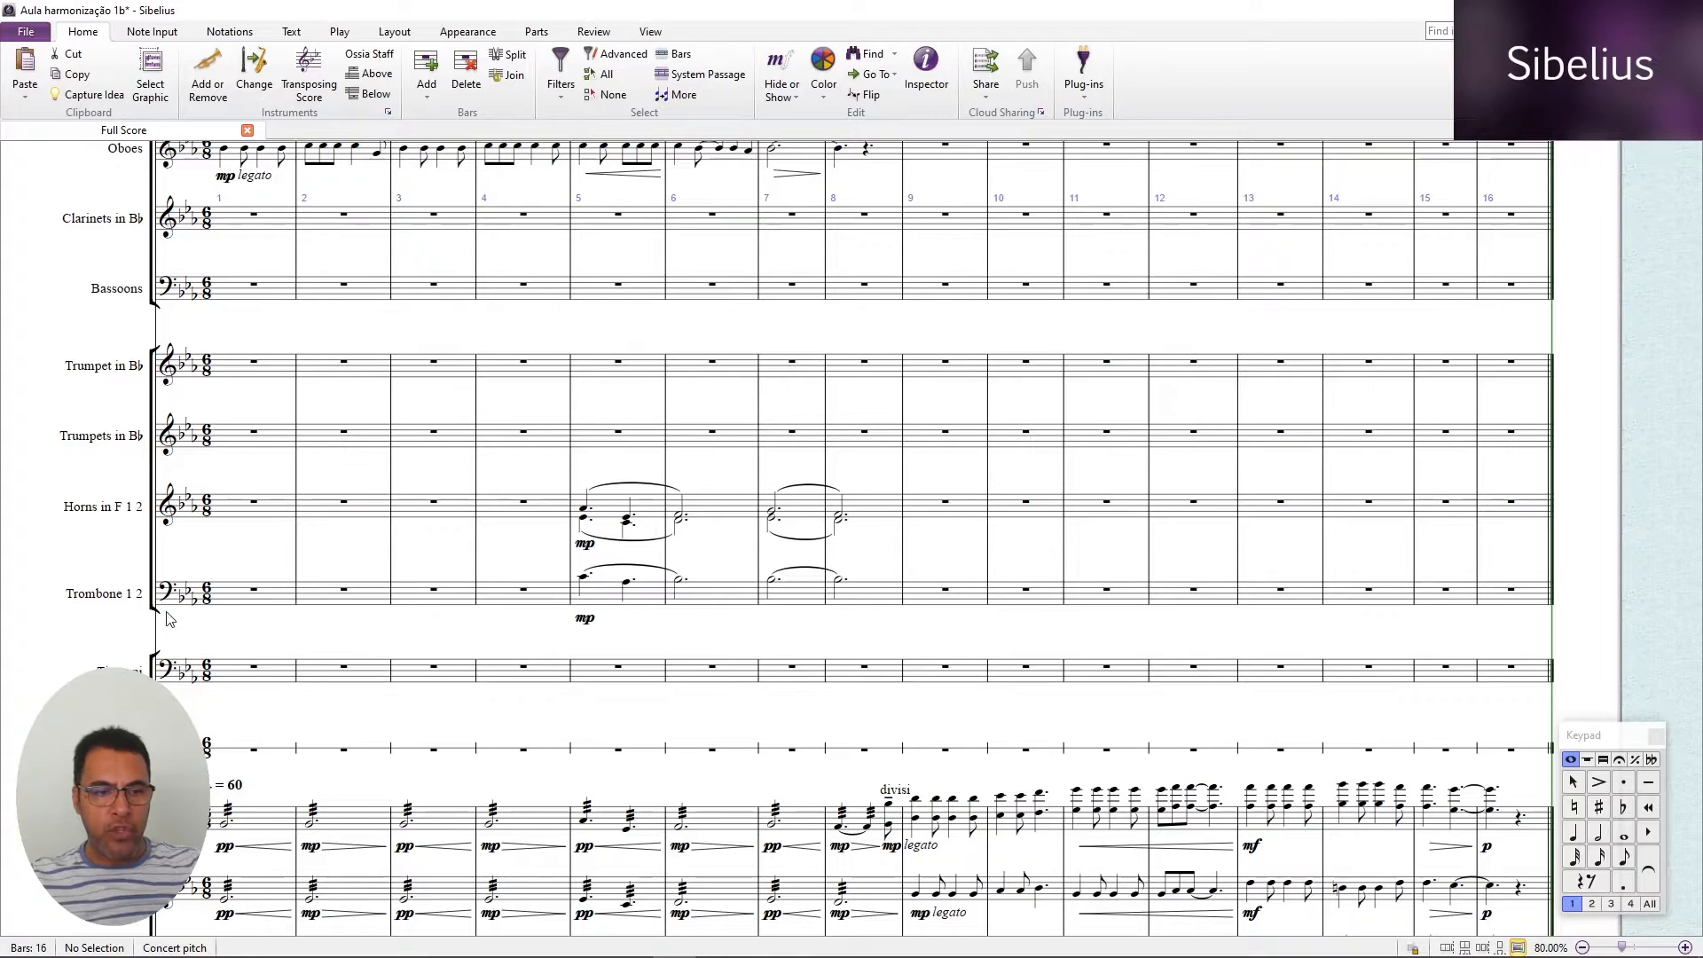
# Enter a second trombone voice in bars 5–8 with dotted half notes A♭, B♭, E♭ and B♭.
pyautogui.scroll(-2, 774, 665)
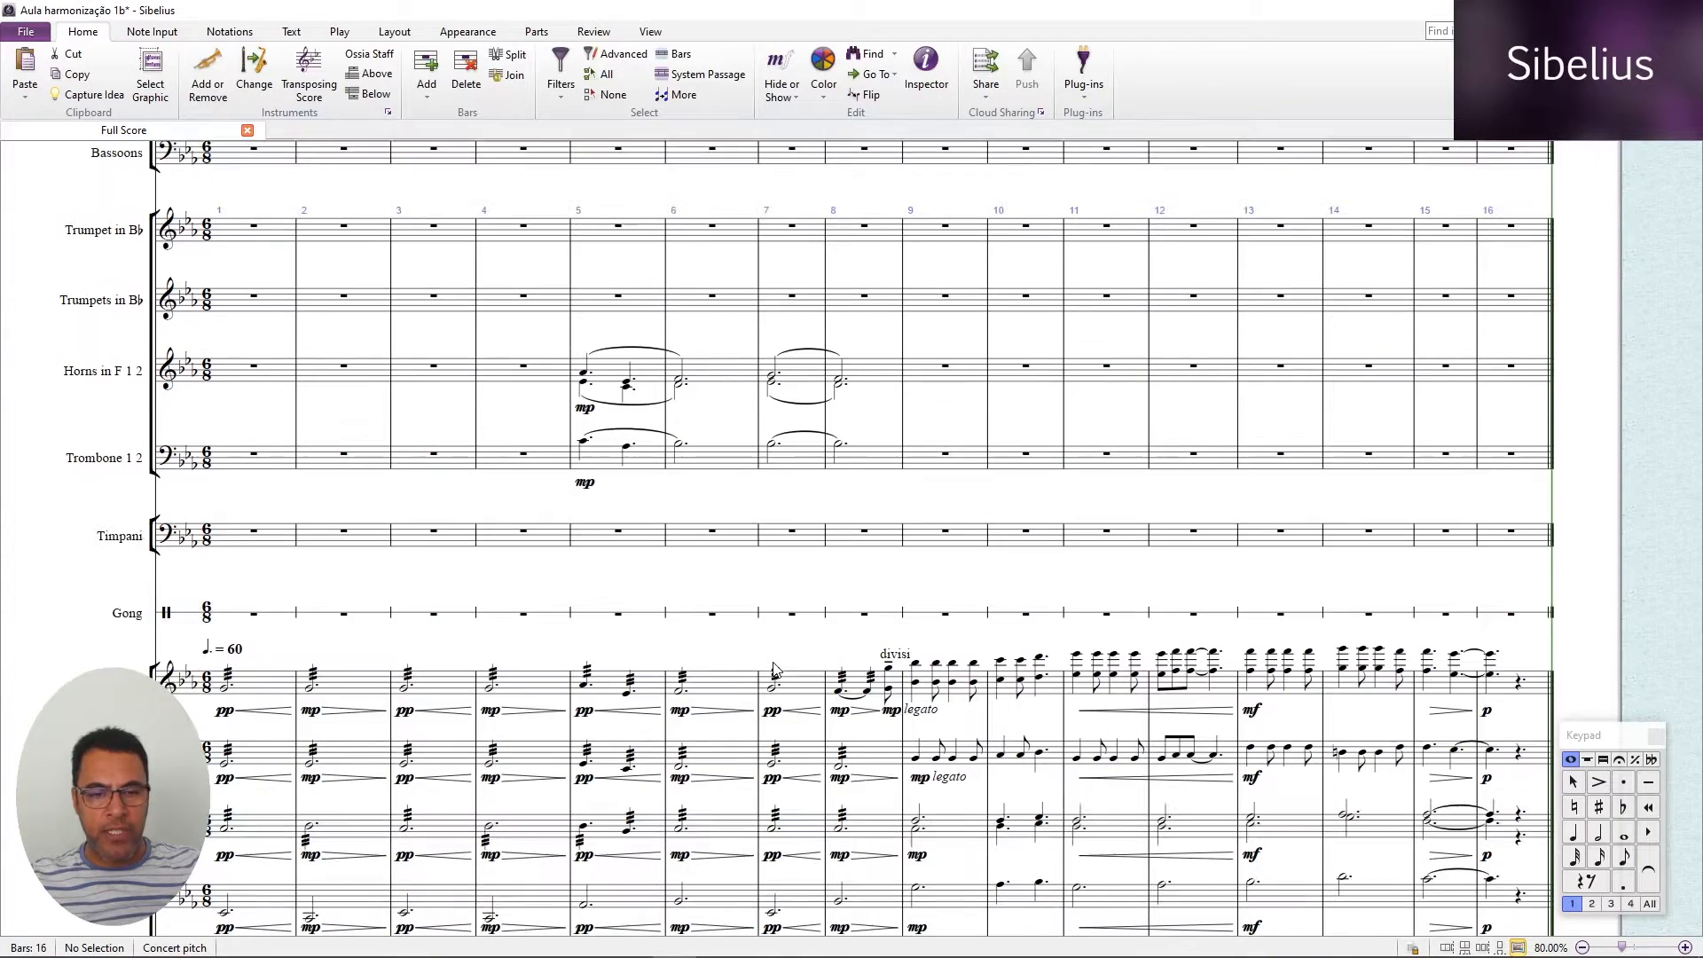
pyautogui.scroll(-3, 624, 698)
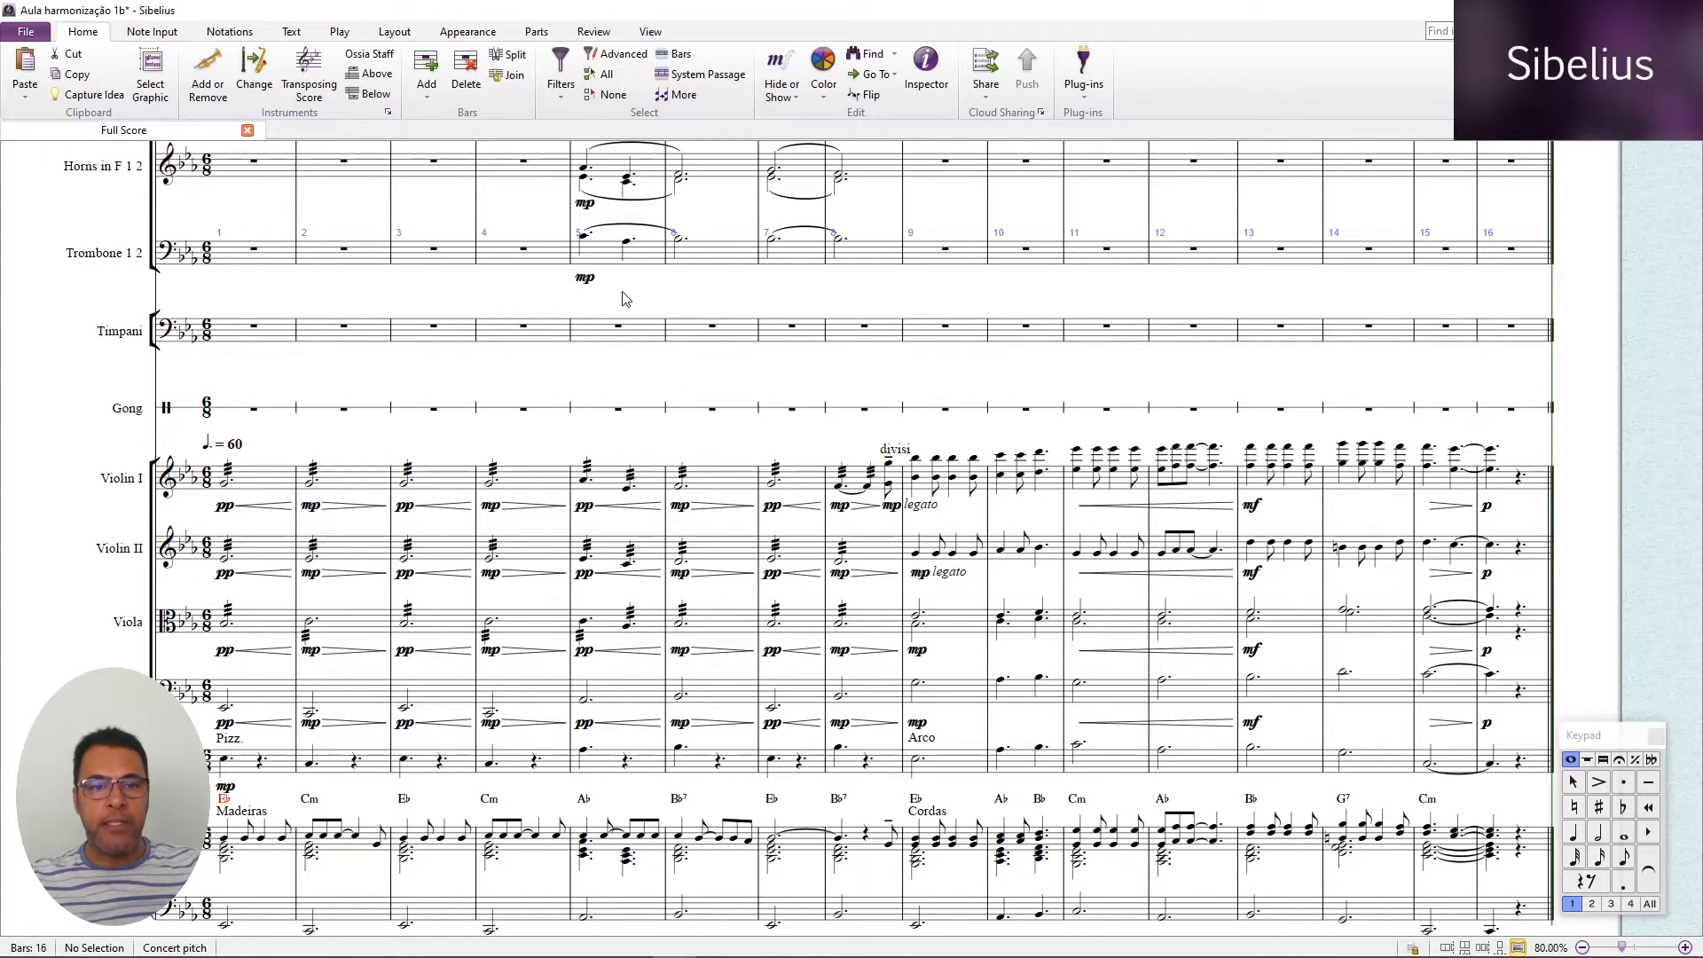
pyautogui.press('5')
pyautogui.press('.')
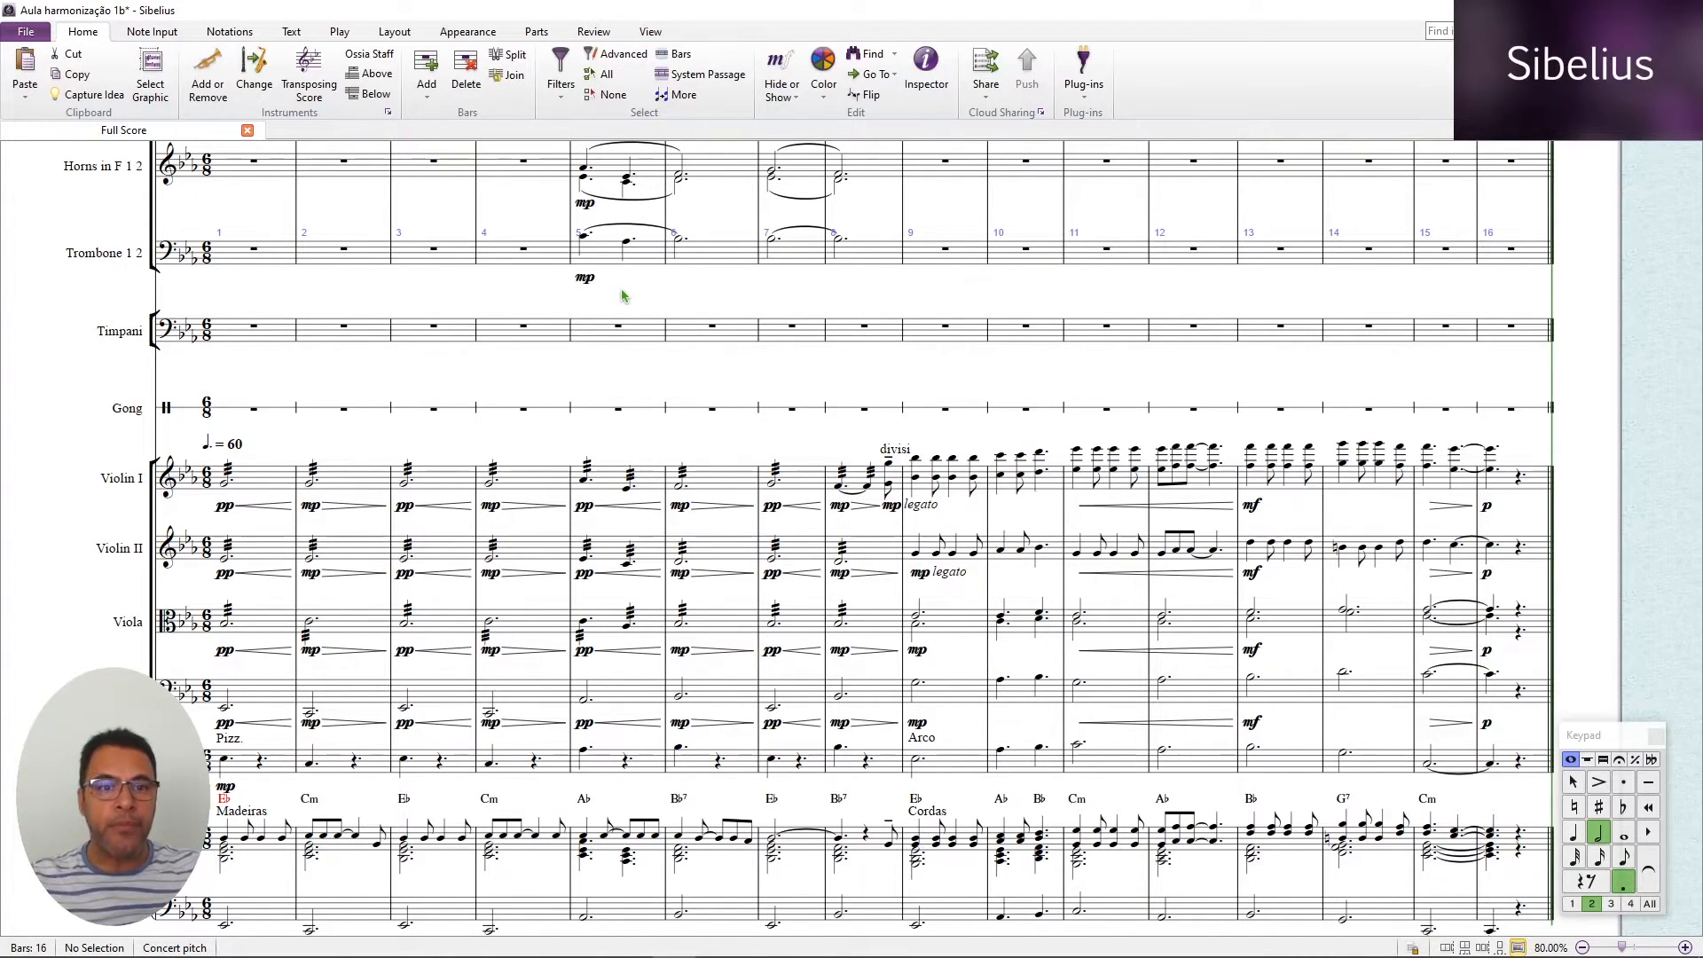
pyautogui.click(592, 267)
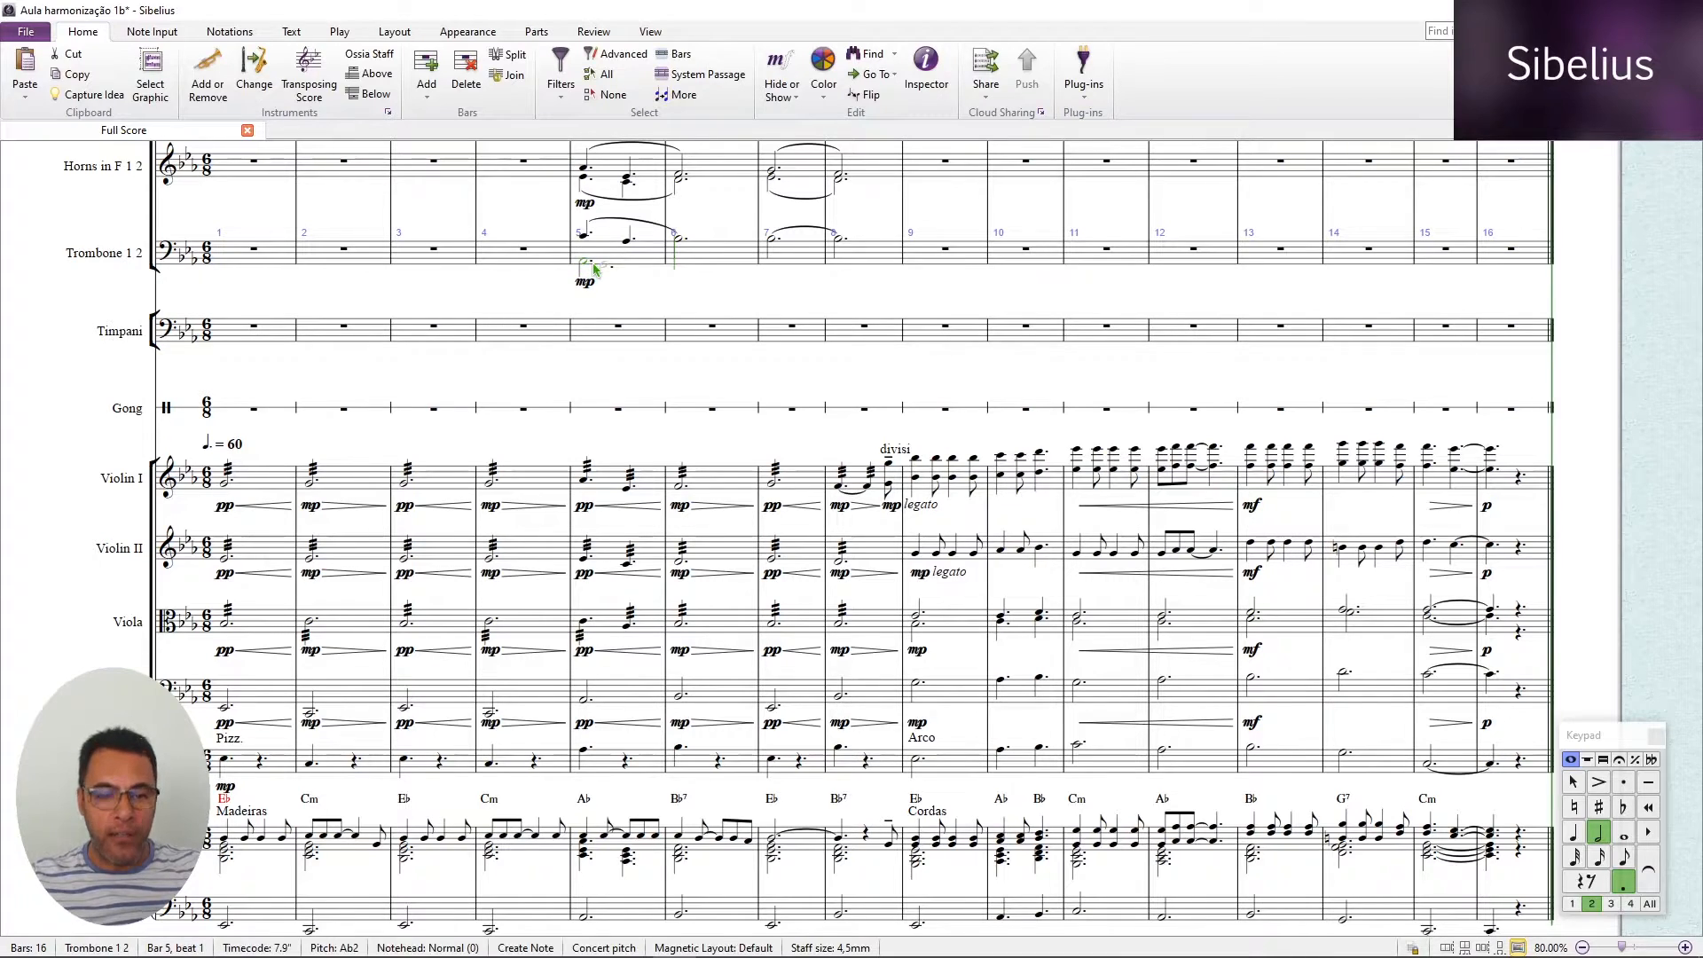
pyautogui.press('b')
pyautogui.press('e')
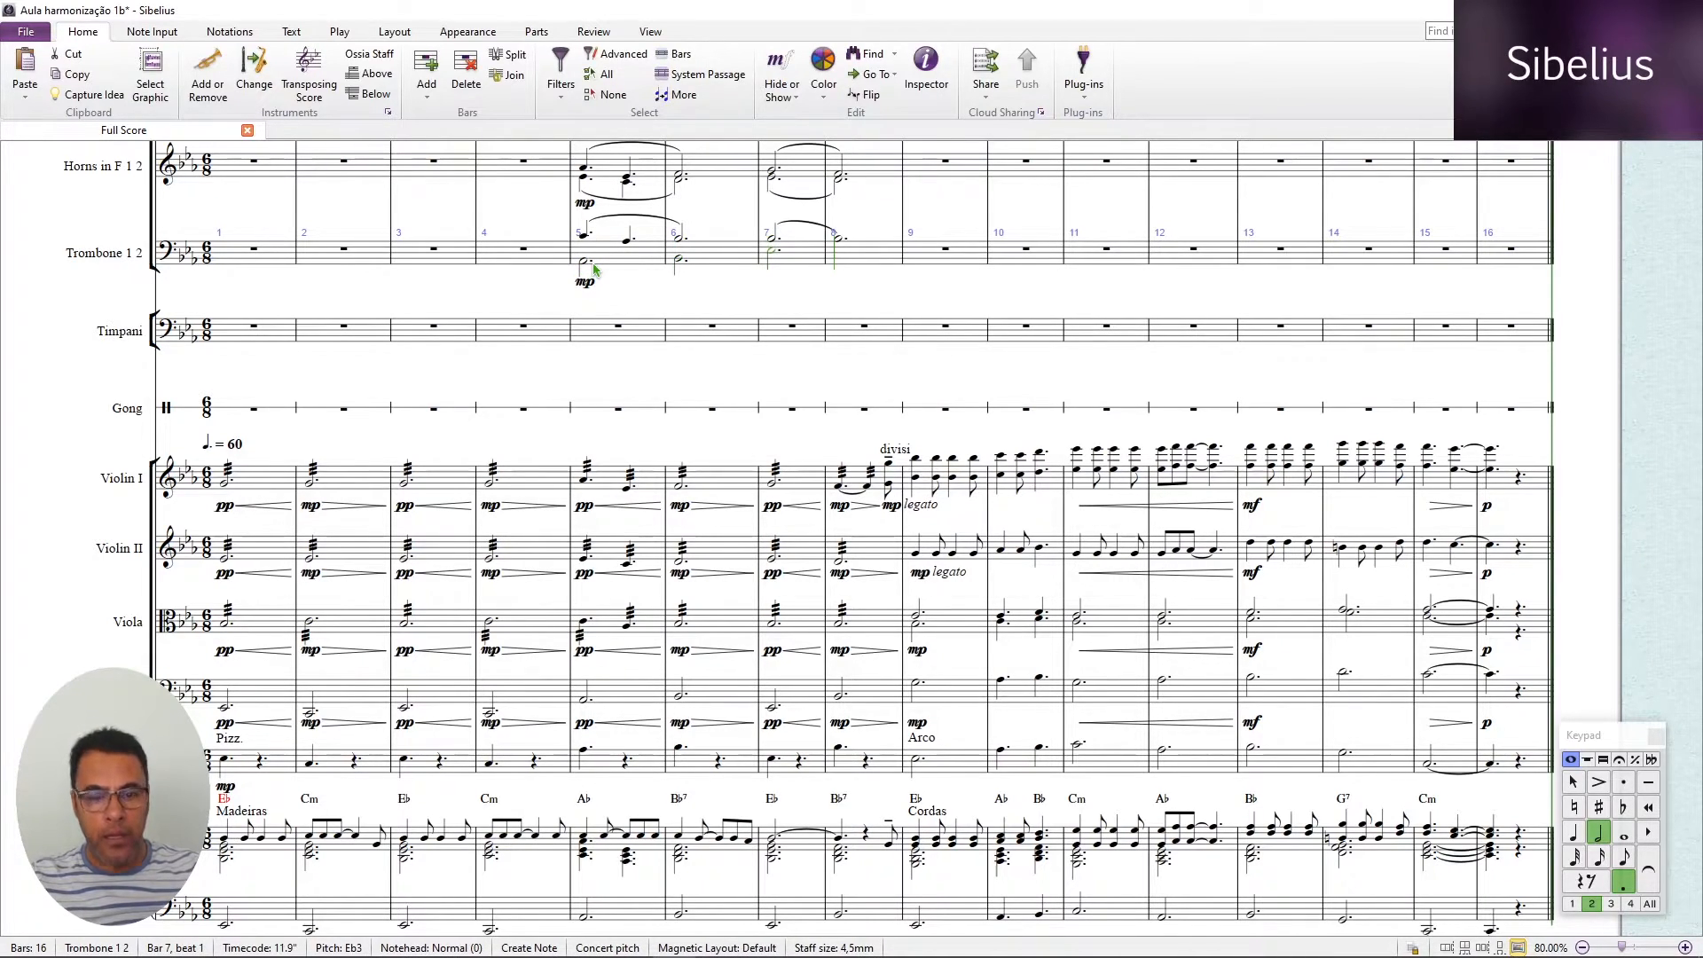
pyautogui.press('b')
pyautogui.press('Escape')
pyautogui.press('Escape')
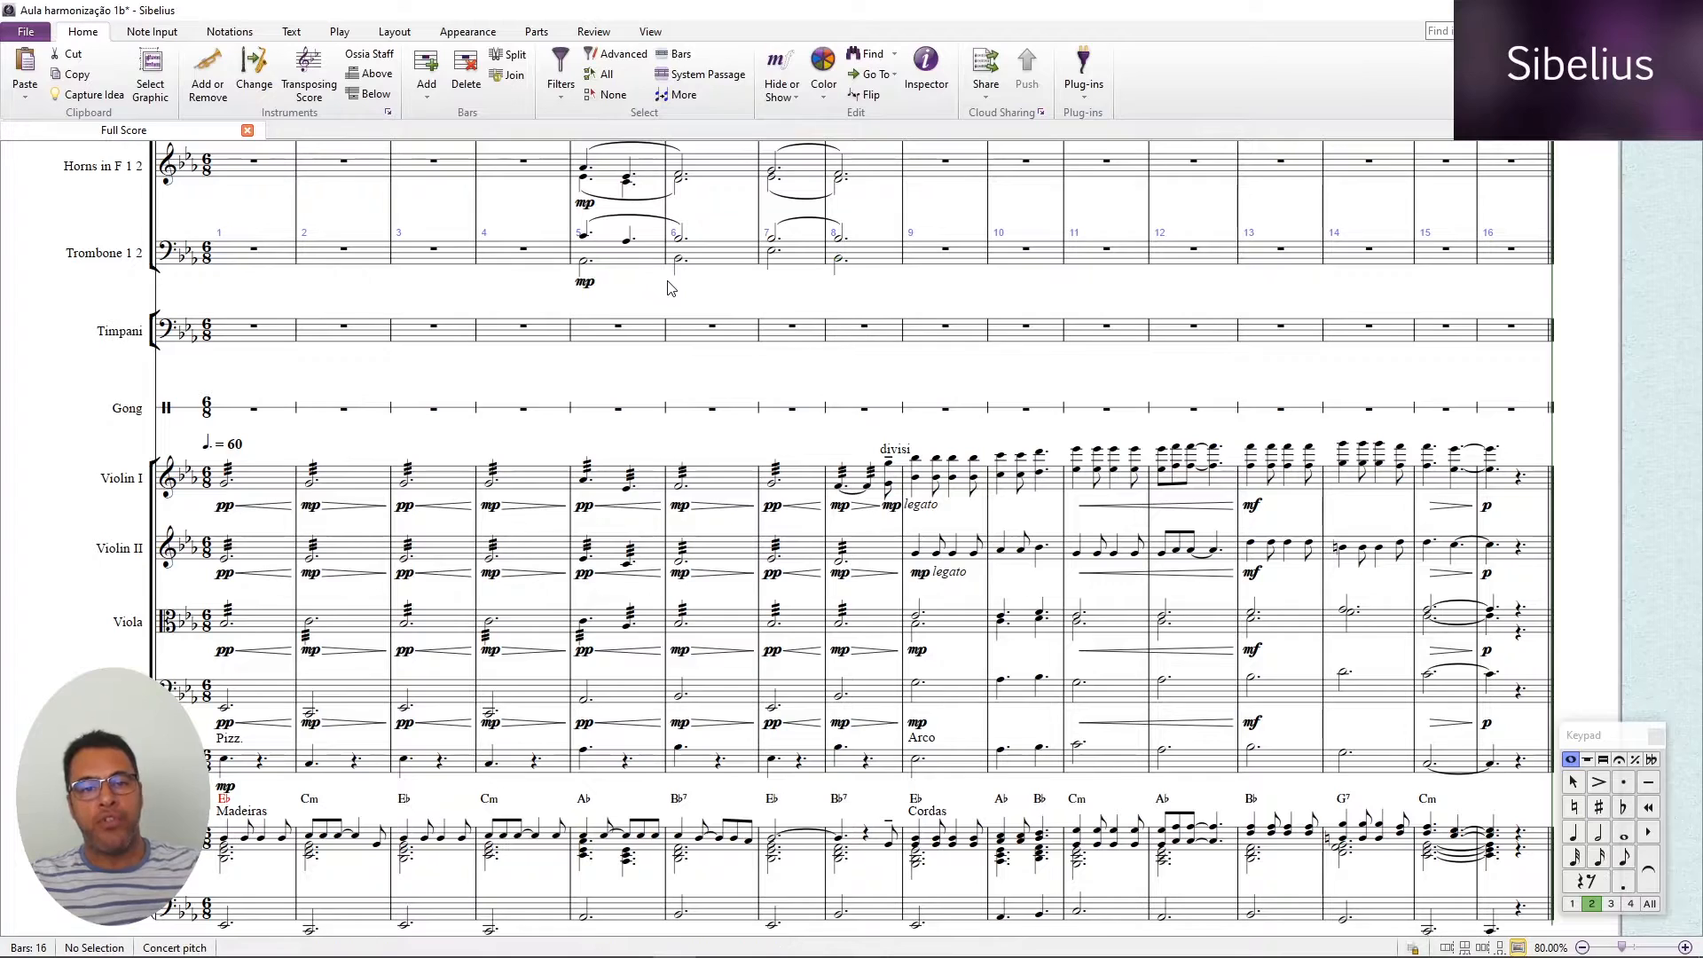
# Play back the score up to bar 8 to hear the horn and trombone harmony with the orchestra.
pyautogui.scroll(1, 651, 292)
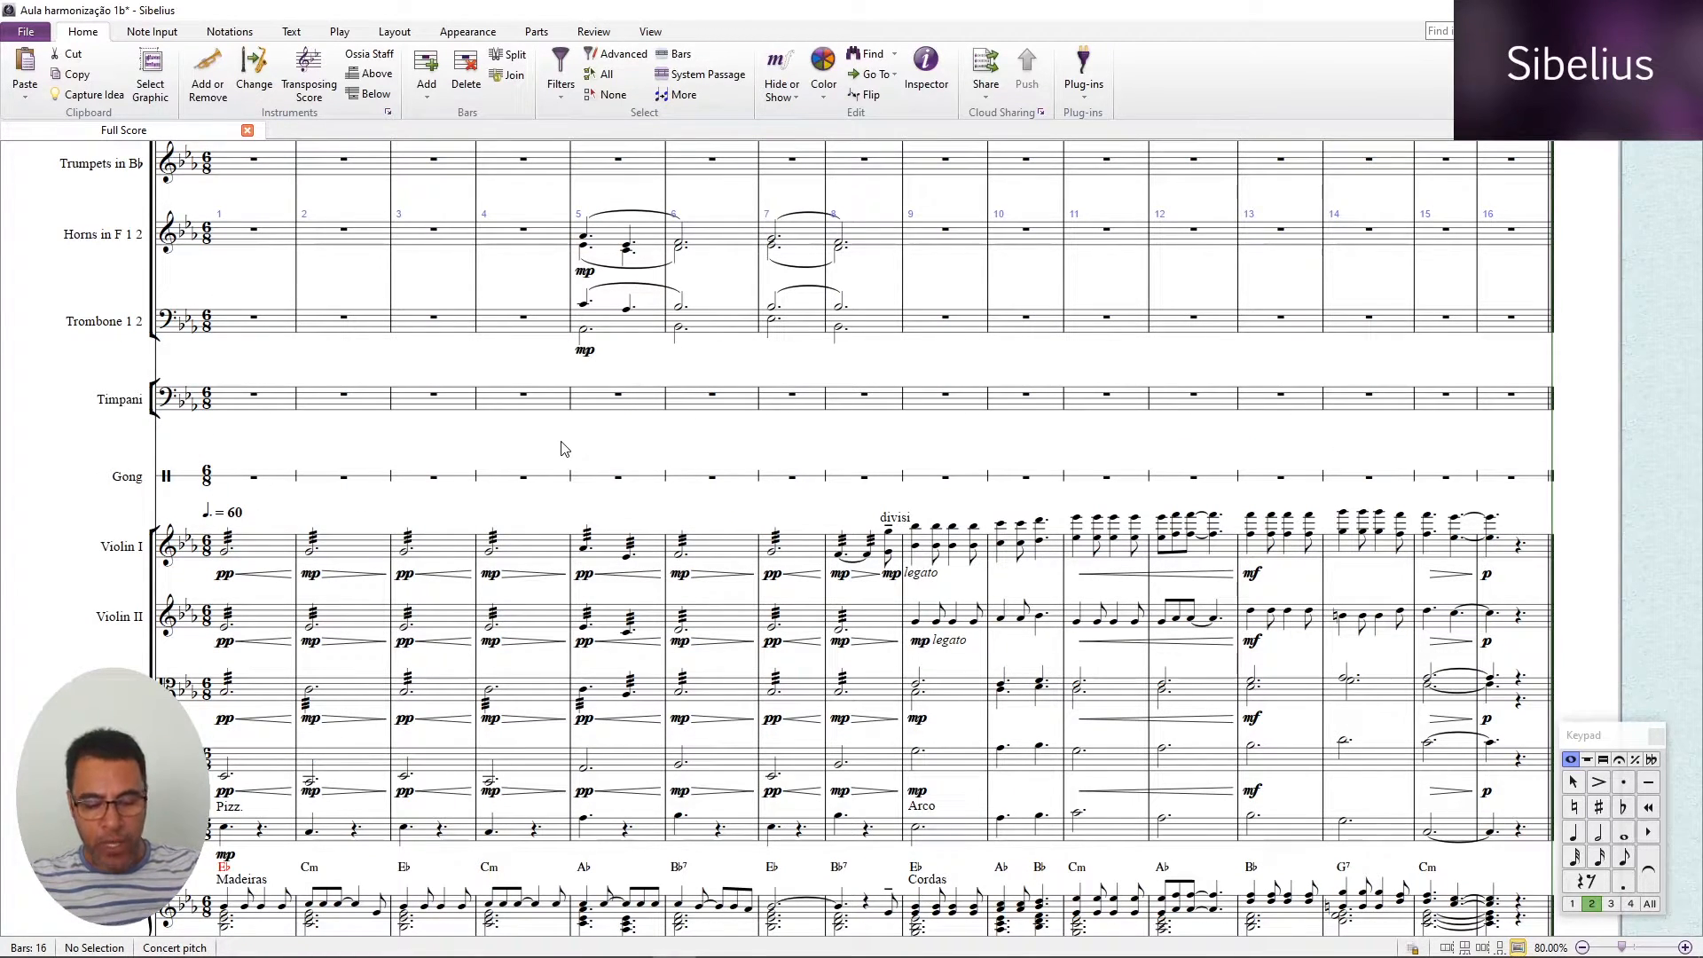
pyautogui.scroll(-2, 561, 448)
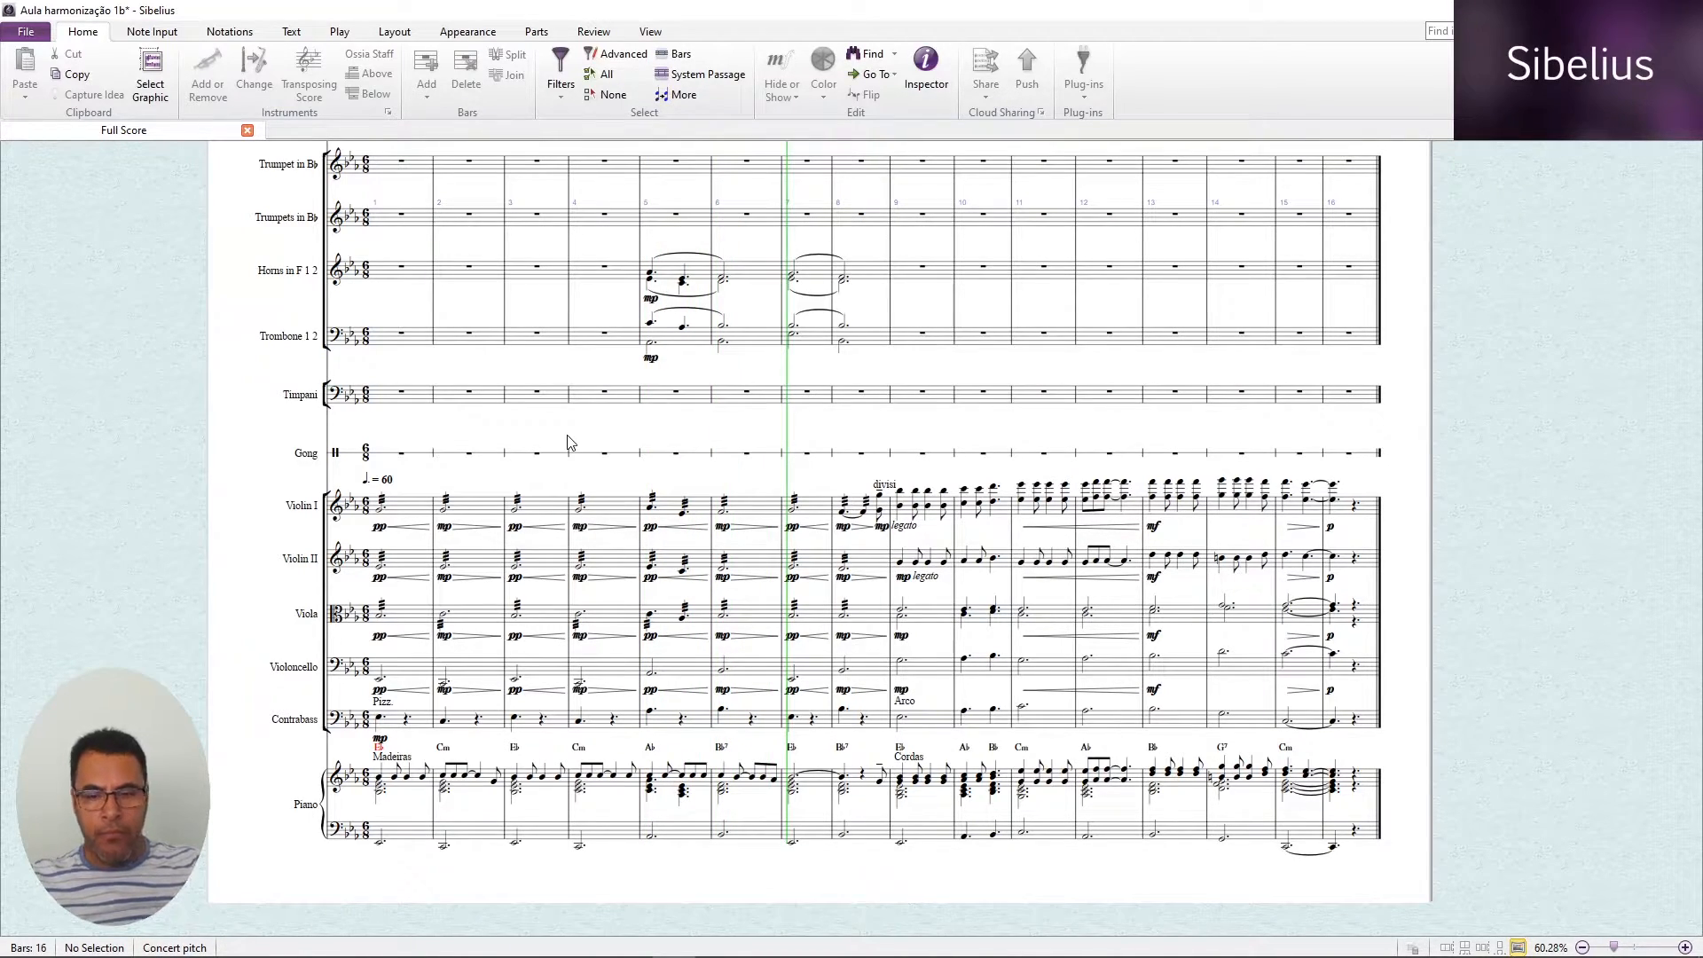
pyautogui.press('space')
# Add a diminuendo hairpin across bars 7–8 in the horns and trombones.
pyautogui.scroll(2, 570, 443)
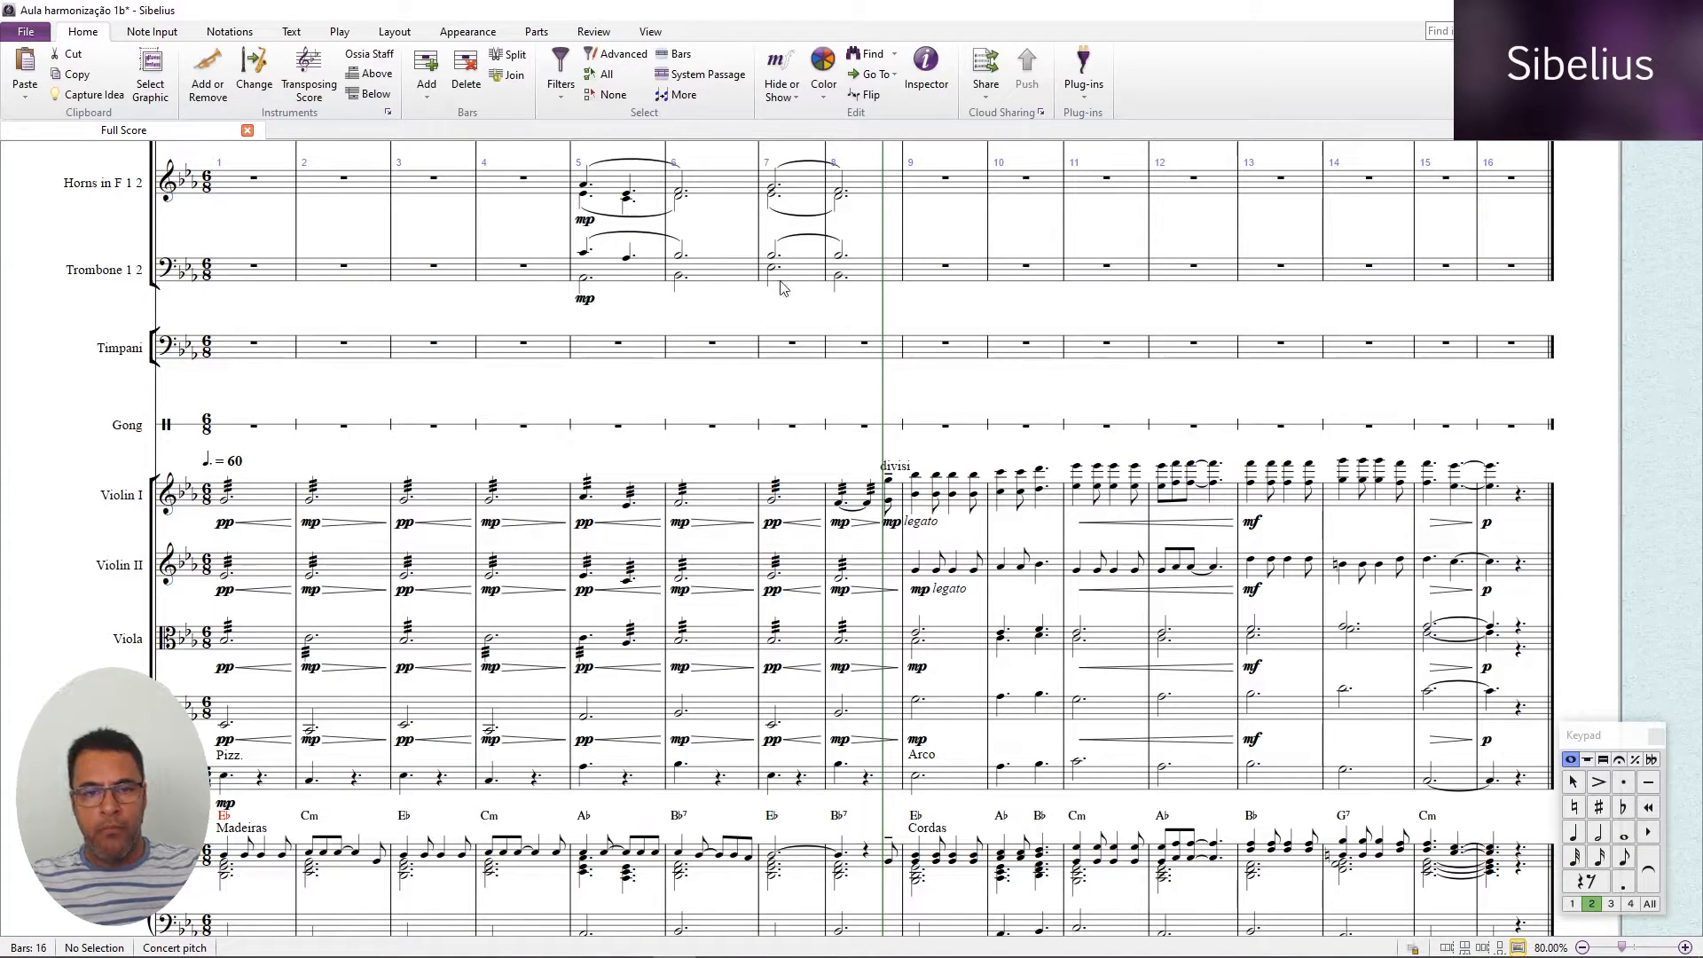
pyautogui.click(803, 197)
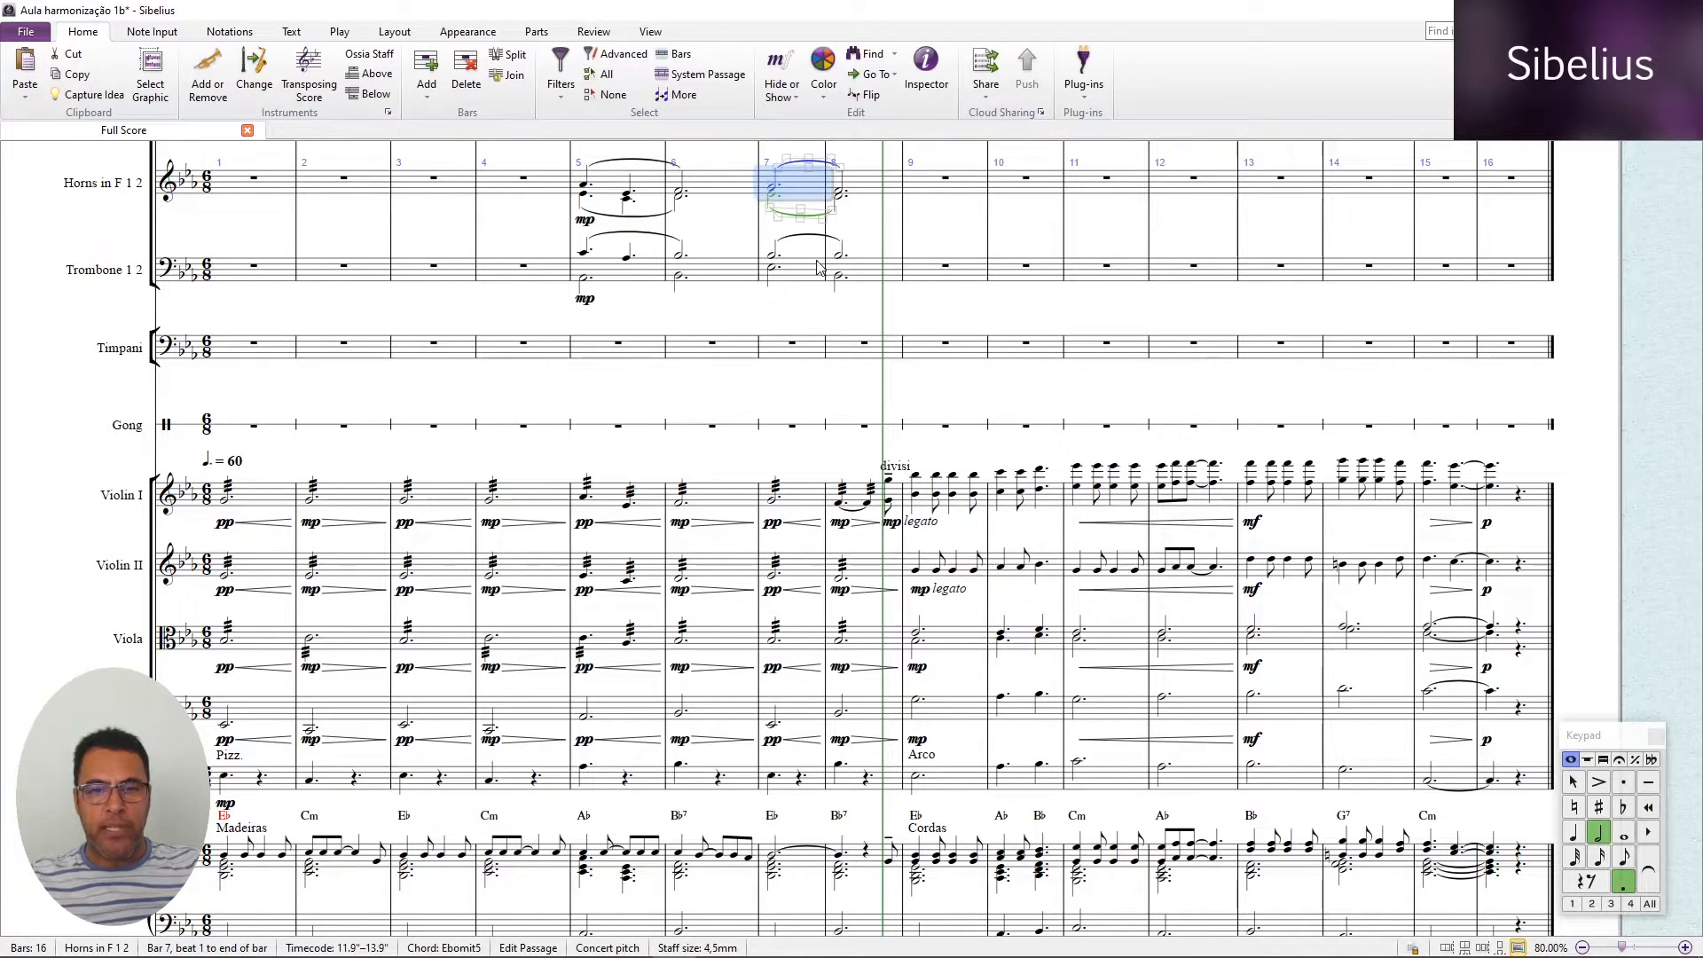
pyautogui.click(842, 280)
pyautogui.keyDown('shift'); pyautogui.click(823, 184); pyautogui.keyUp('shift')
pyautogui.press('>')
pyautogui.press('Escape')
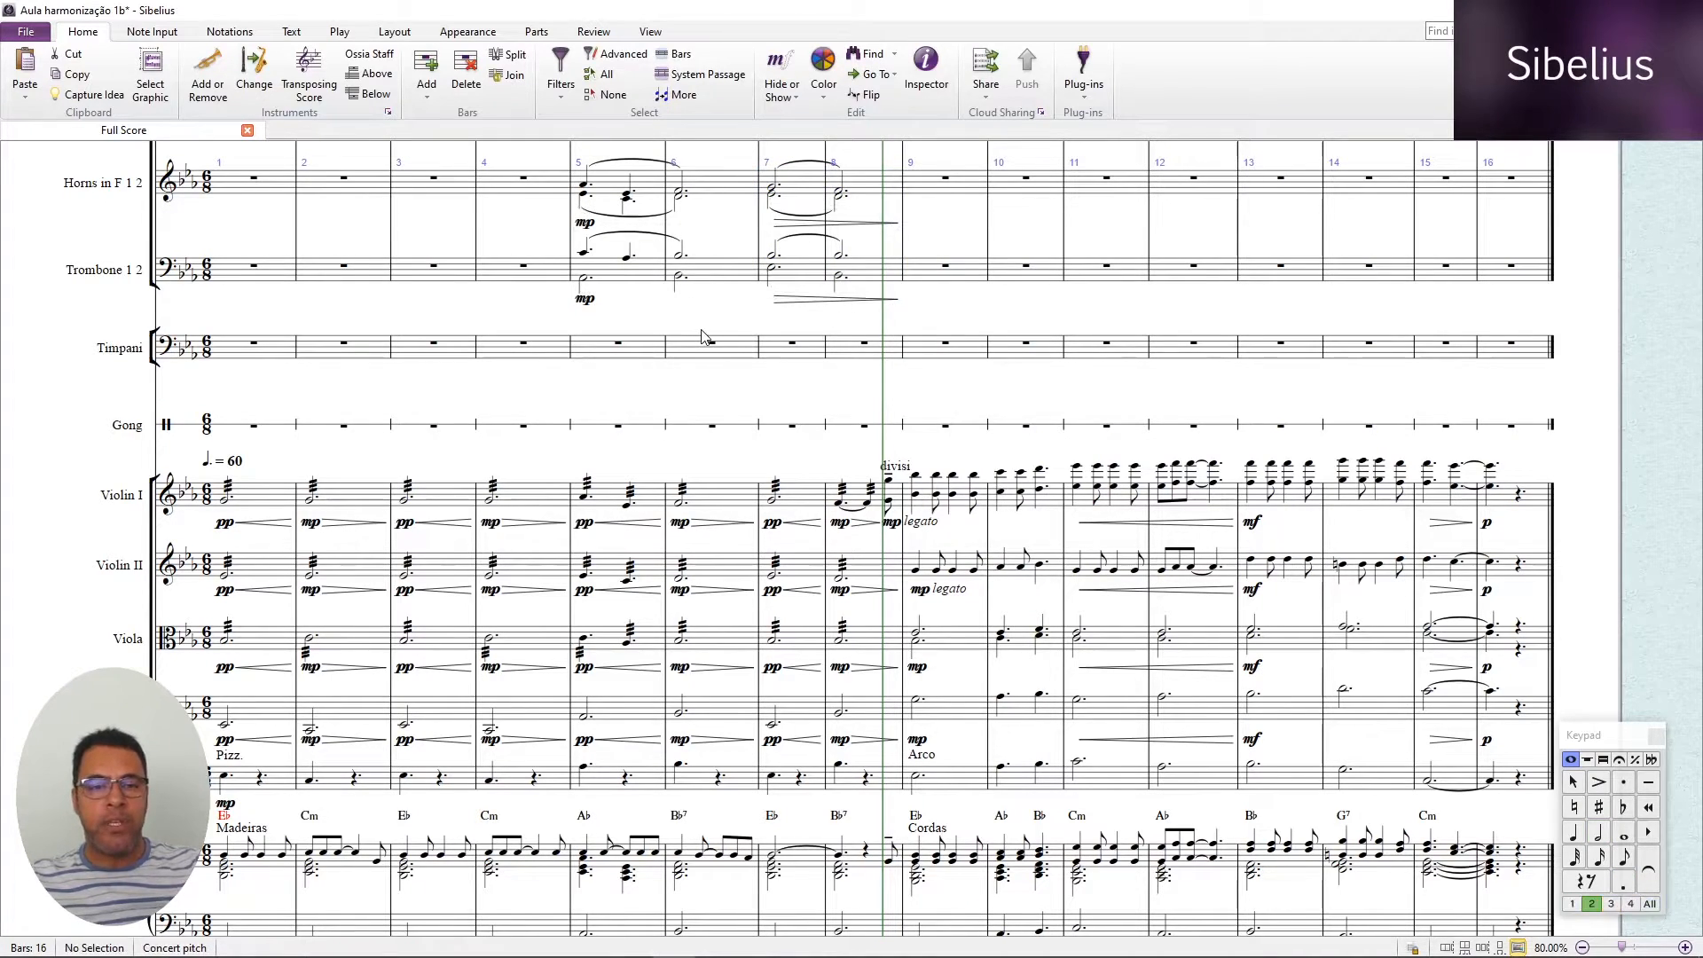
# Select the piano's right-hand passage in bars 13–16 and filter it to the voice 2 chords for copying.
pyautogui.scroll(2, 701, 330)
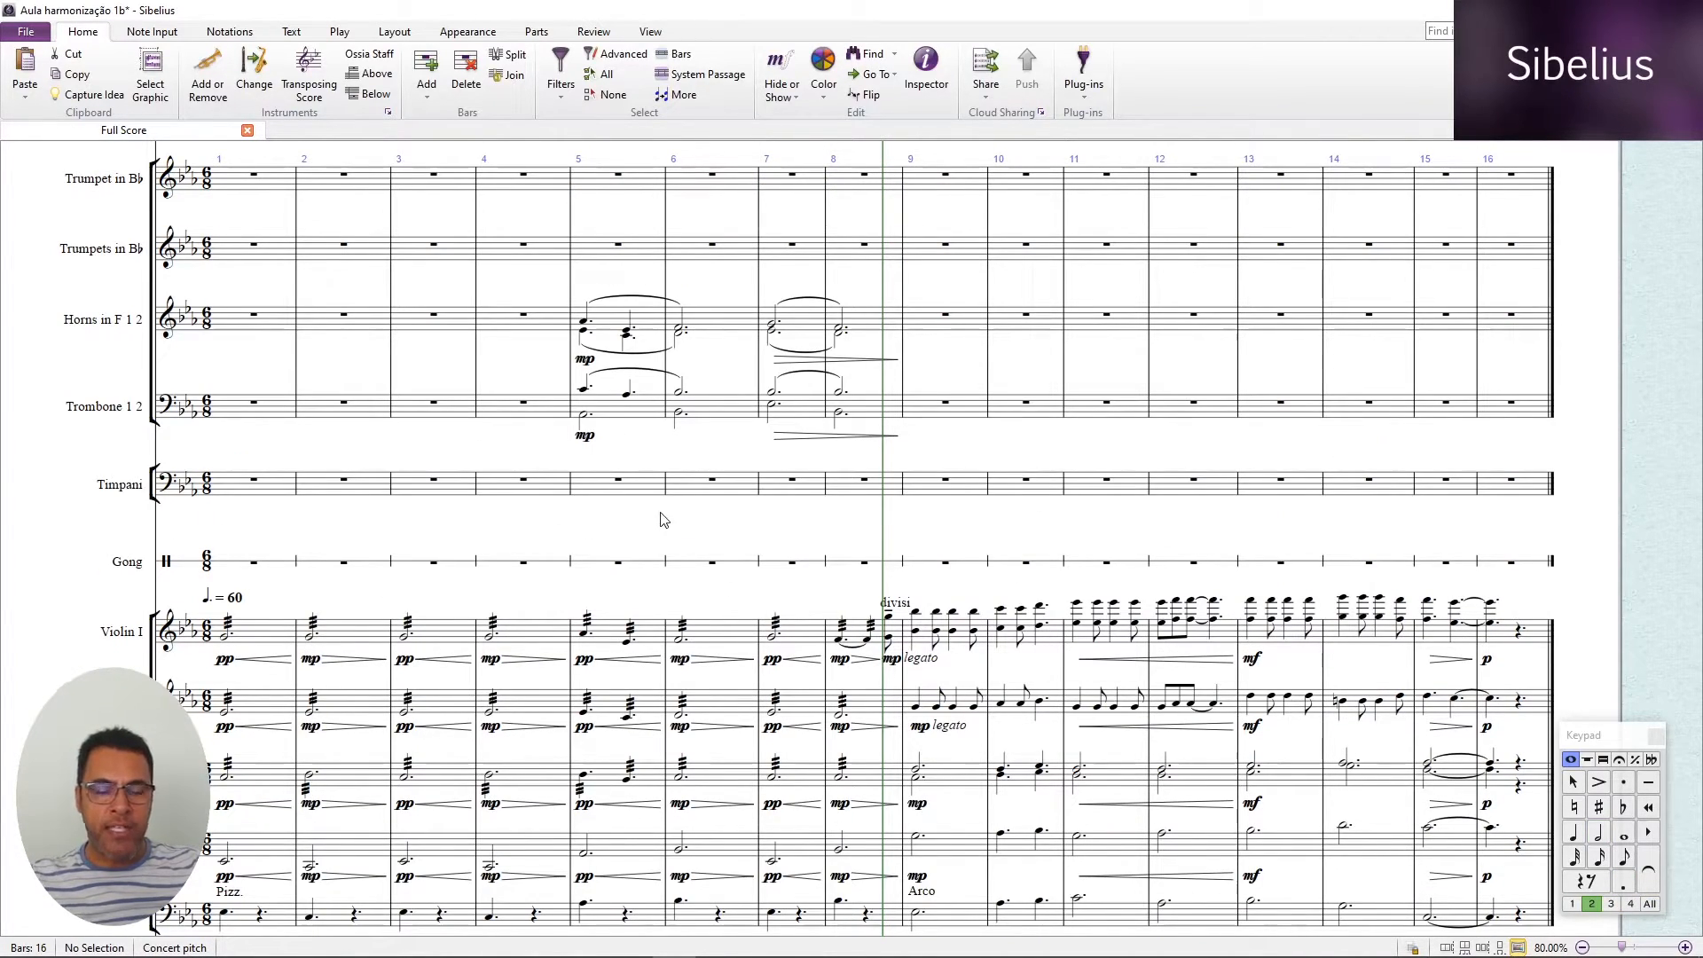
pyautogui.scroll(-3, 860, 567)
pyautogui.moveTo(1197, 539); pyautogui.dragTo(780, 583)
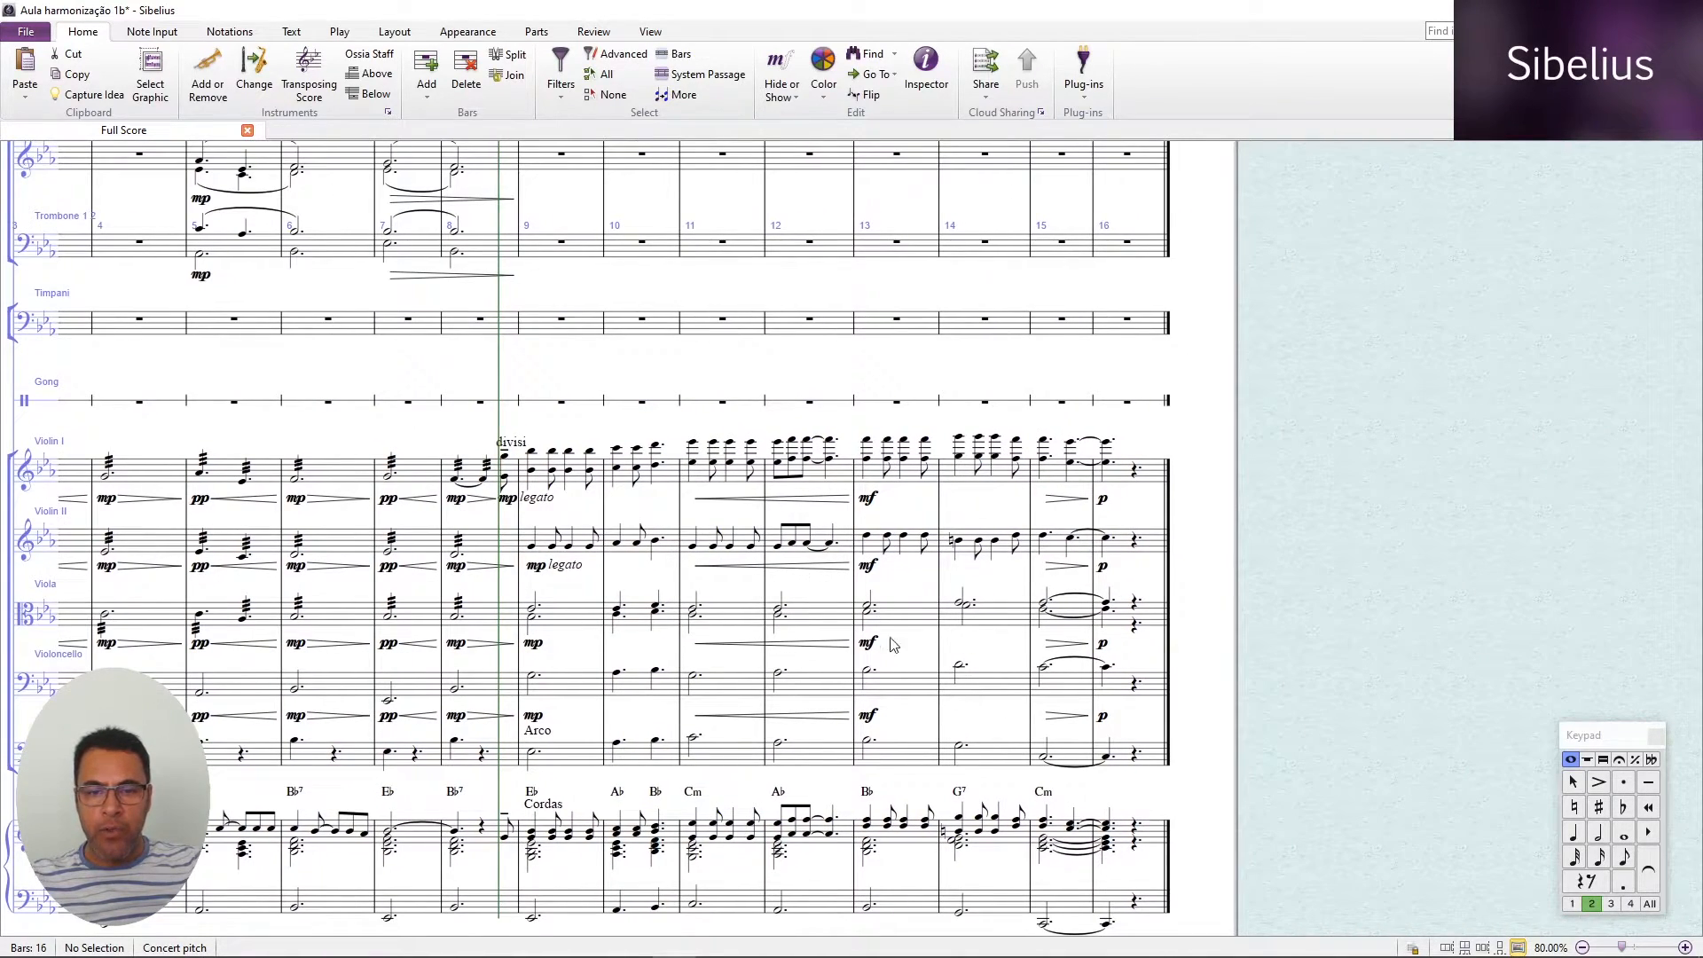
pyautogui.click(896, 850)
pyautogui.keyDown('shift'); pyautogui.click(1116, 847); pyautogui.keyUp('shift')
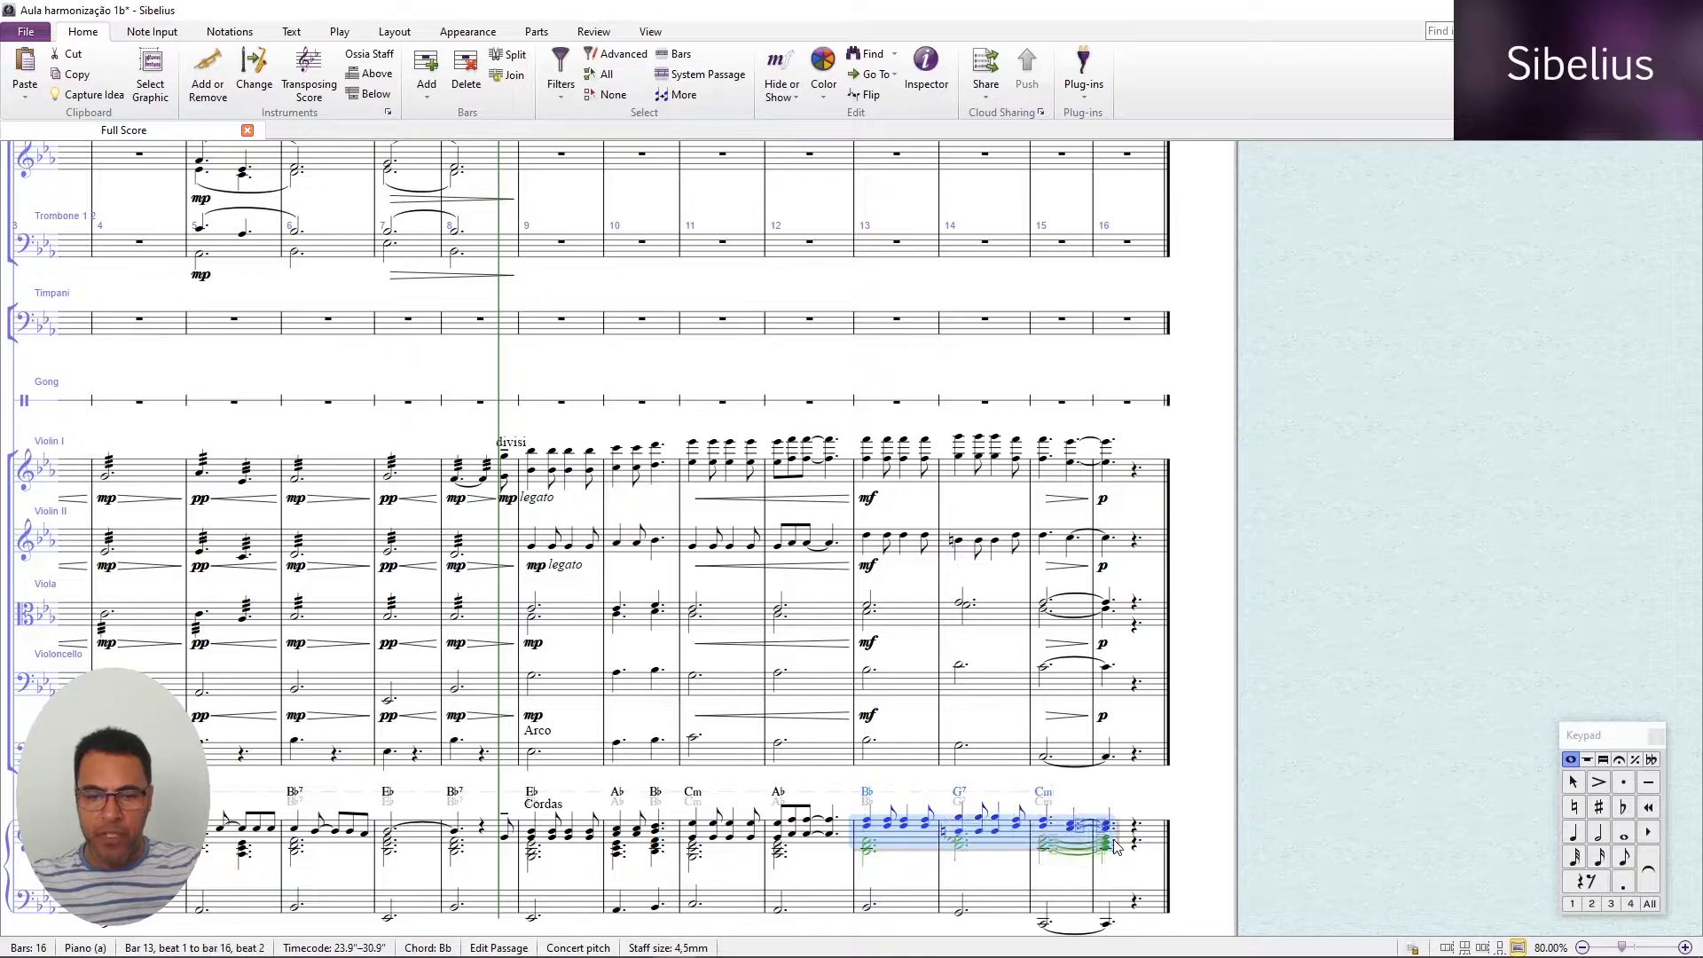
pyautogui.hotkey('ctrl', 'alt', '2')
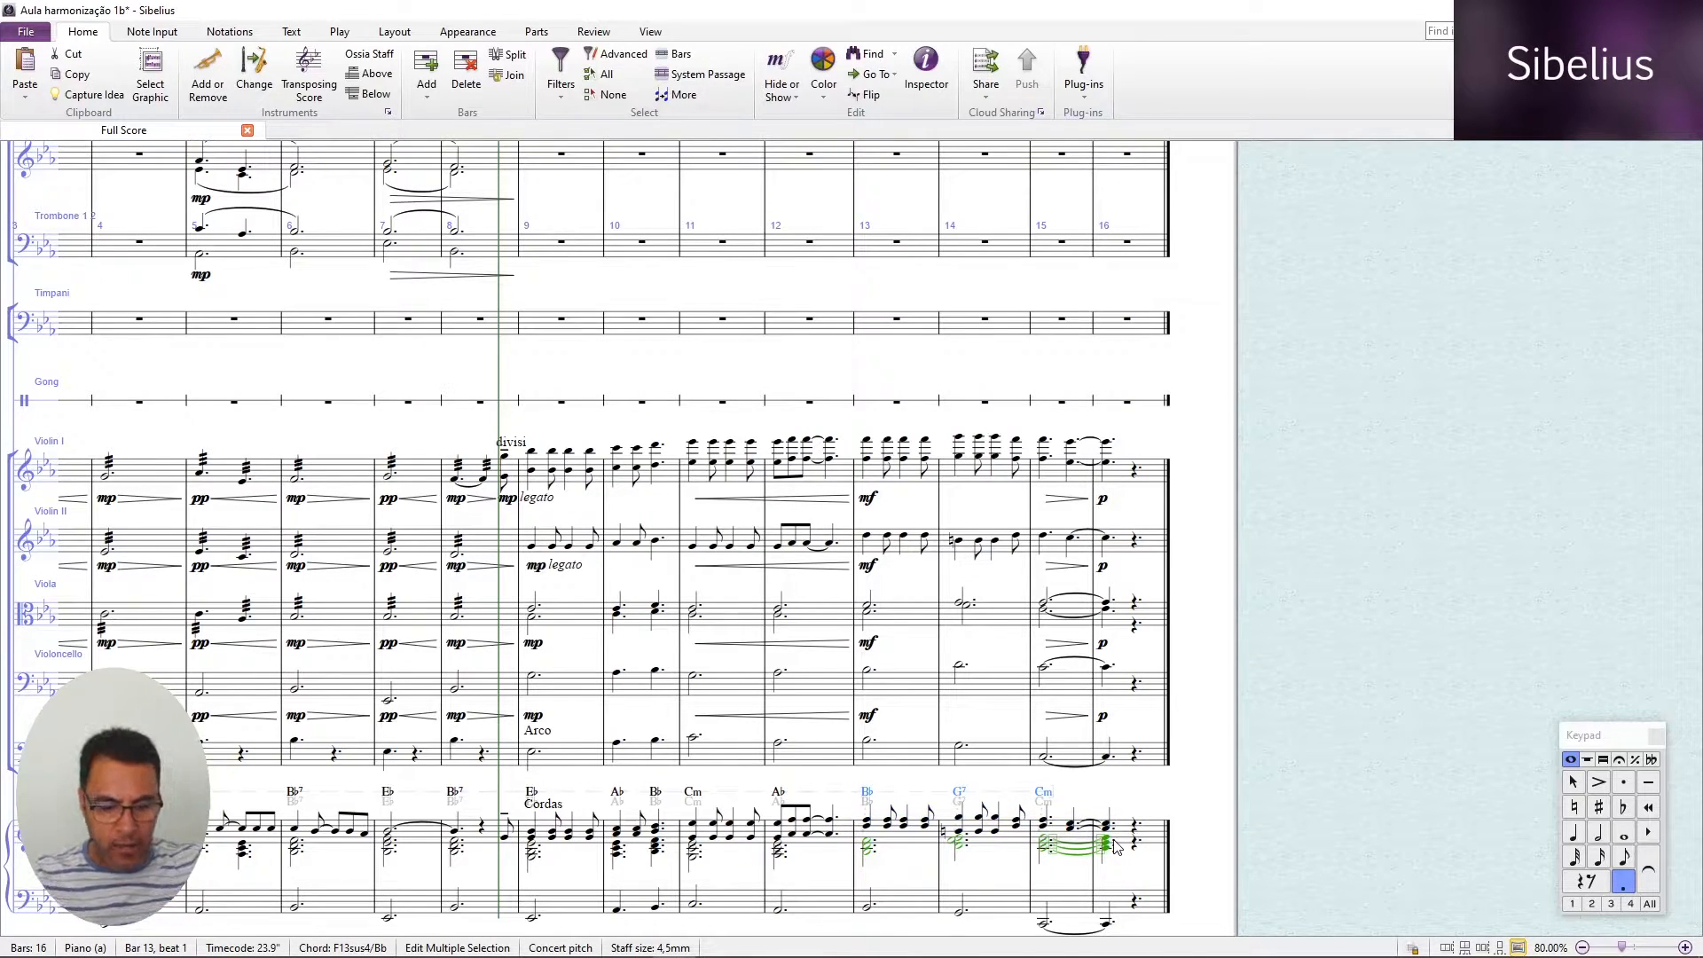
# Arrange the copied piano chords onto Horns in F 1 2 and Trombone 1 2 from bar 13 using Standard Arrangement.
pyautogui.scroll(3, 1145, 507)
pyautogui.click(869, 299)
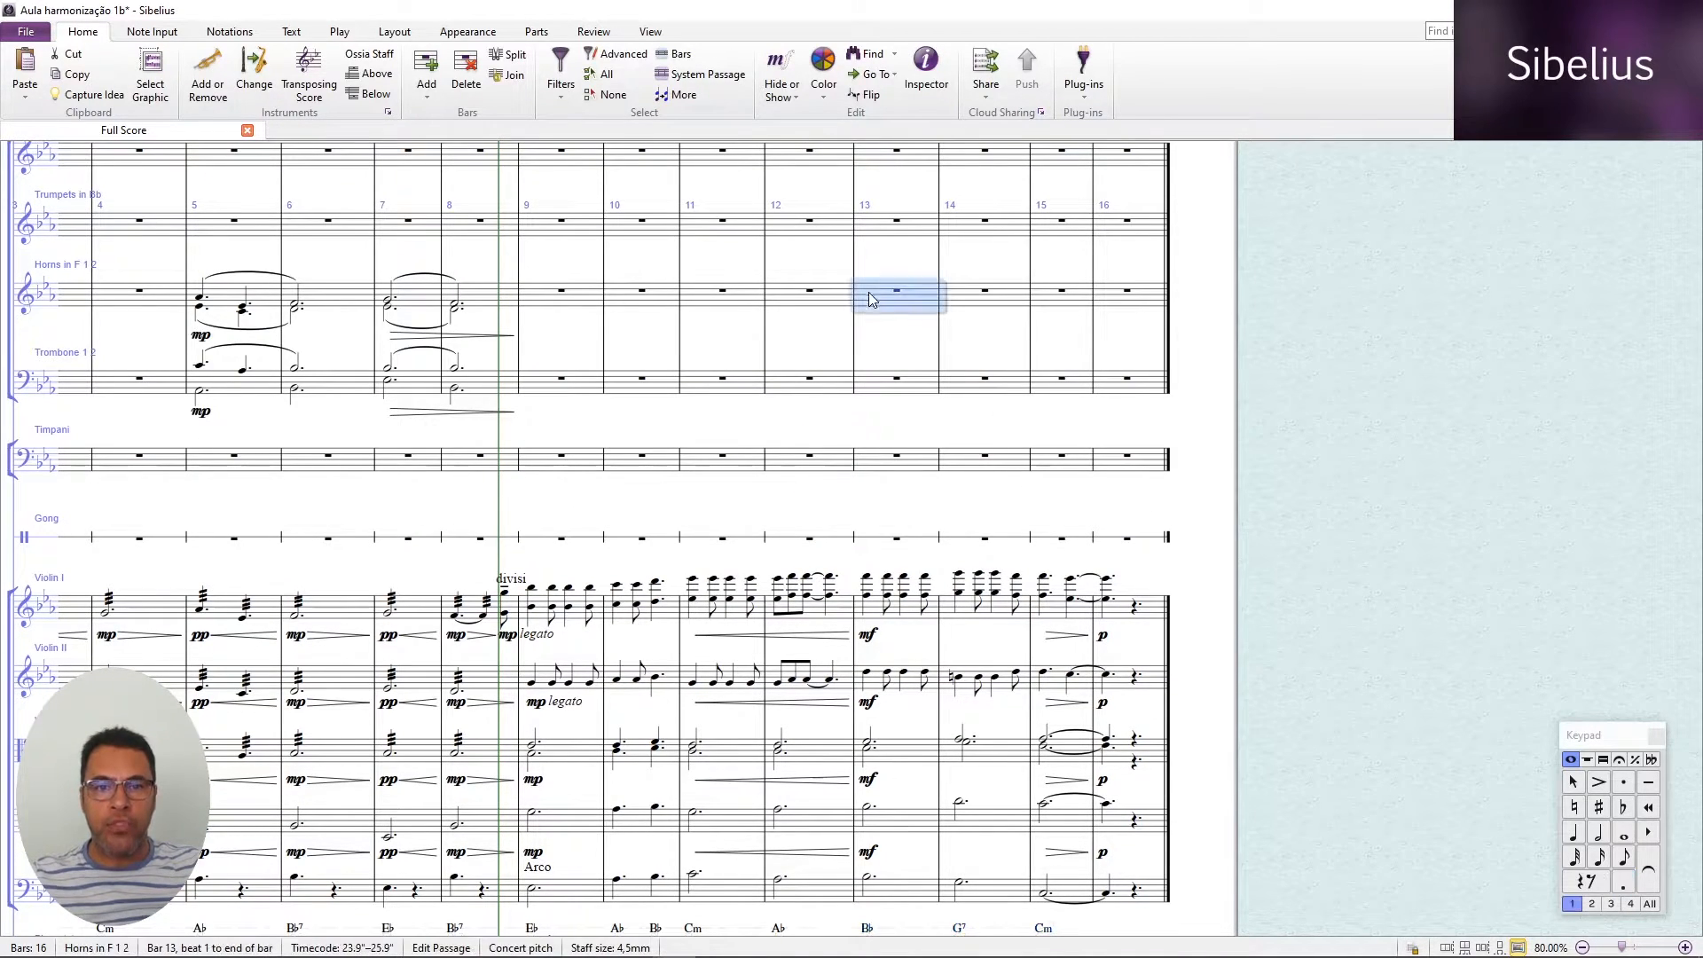
pyautogui.keyDown('shift'); pyautogui.click(865, 379); pyautogui.keyUp('shift')
pyautogui.hotkey('ctrl', 'shift', 'v')
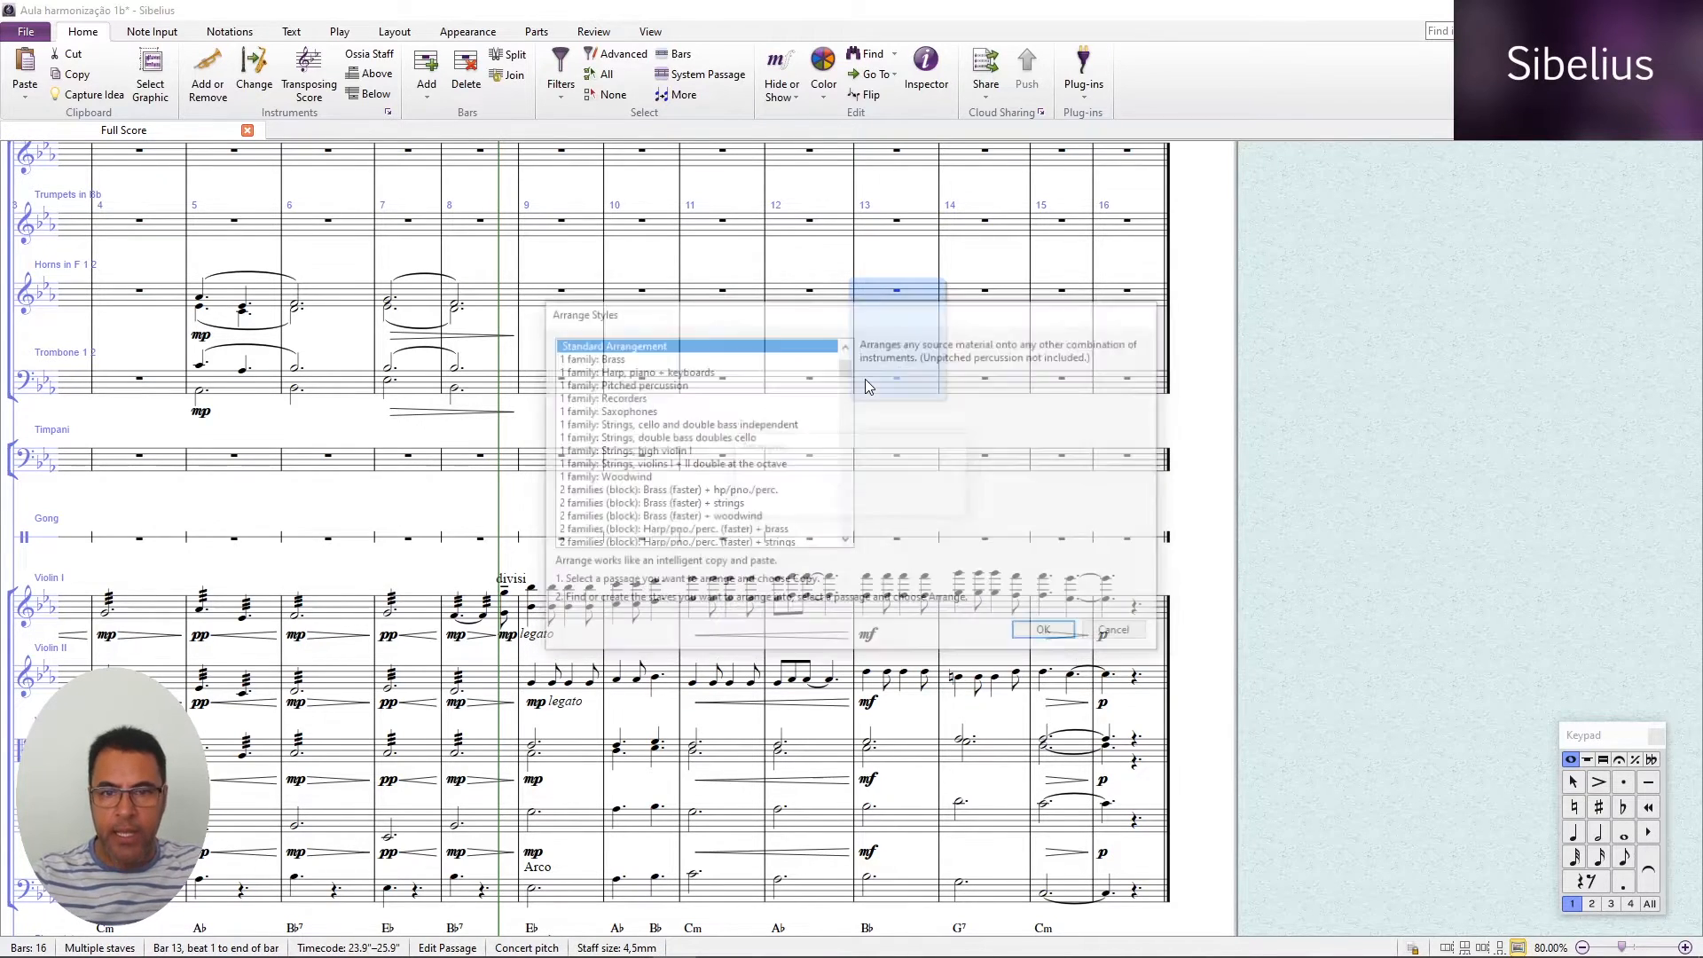
pyautogui.press('Return')
# Add an mp dynamic to the horns and trombones at bar 13.
pyautogui.hotkey('ctrl', 'e')
pyautogui.write('p')
pyautogui.press('BackSpace')
pyautogui.write('mp')
pyautogui.press('Escape')
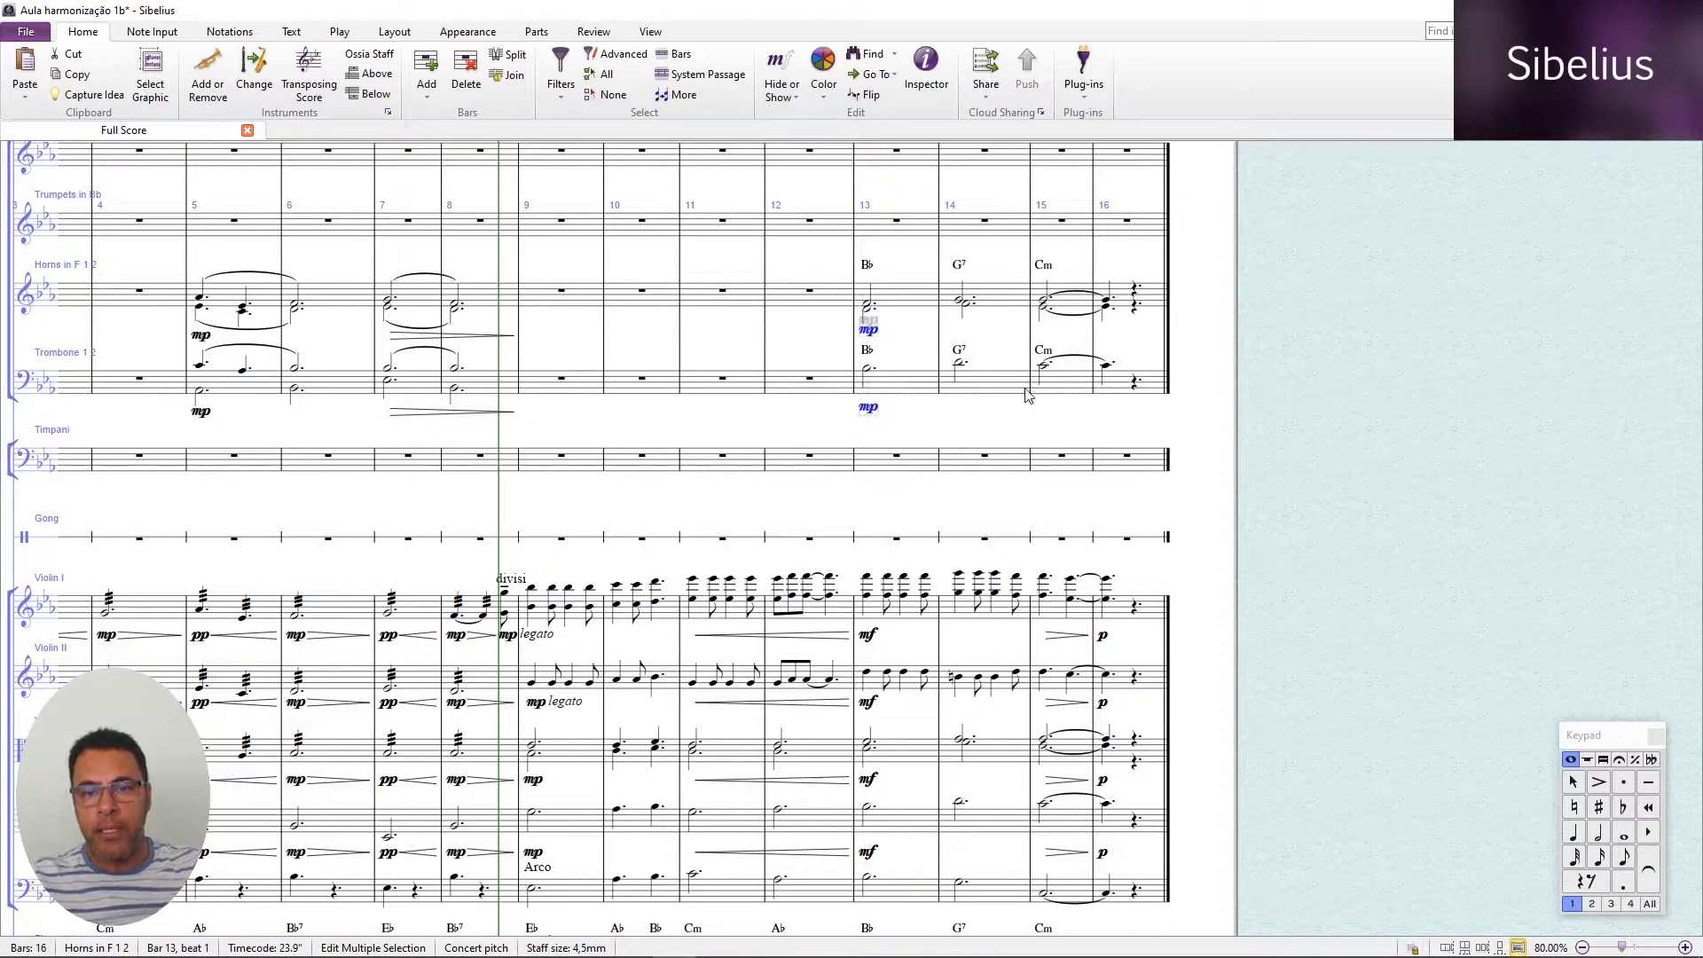
# Add a crescendo hairpin over bars 13–14 and a diminuendo hairpin in bar 15 for horns and trombones.
pyautogui.moveTo(997, 392); pyautogui.dragTo(906, 300)
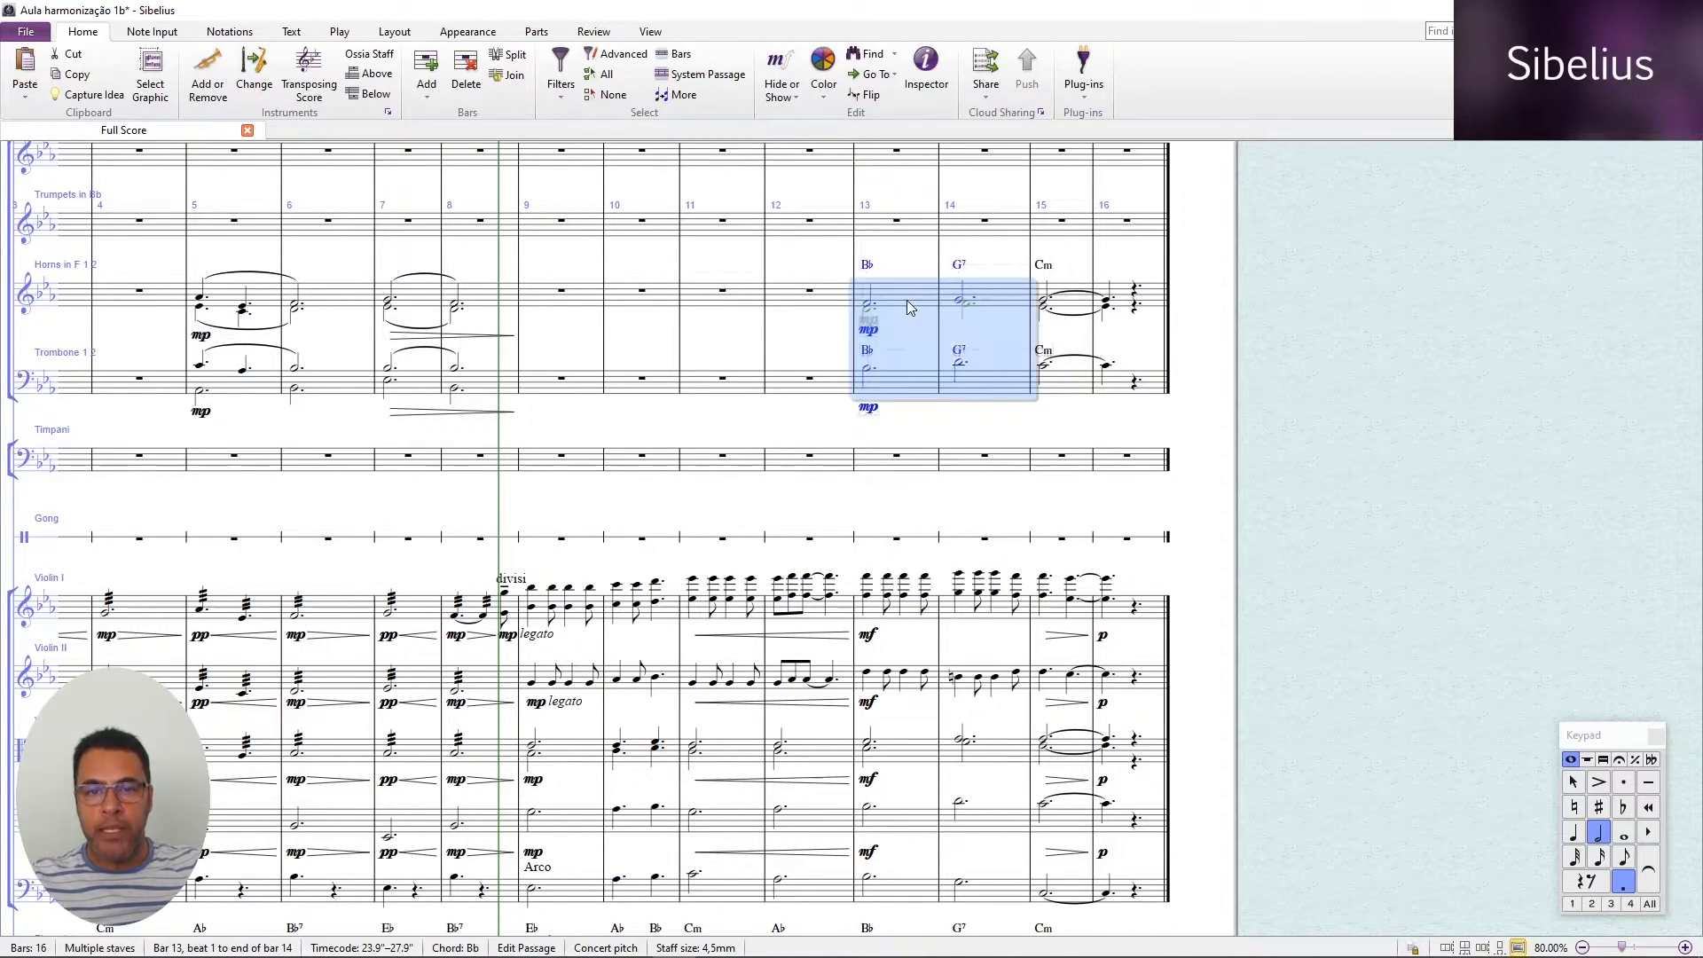
pyautogui.hotkey('shift', '.')
pyautogui.click(1067, 297)
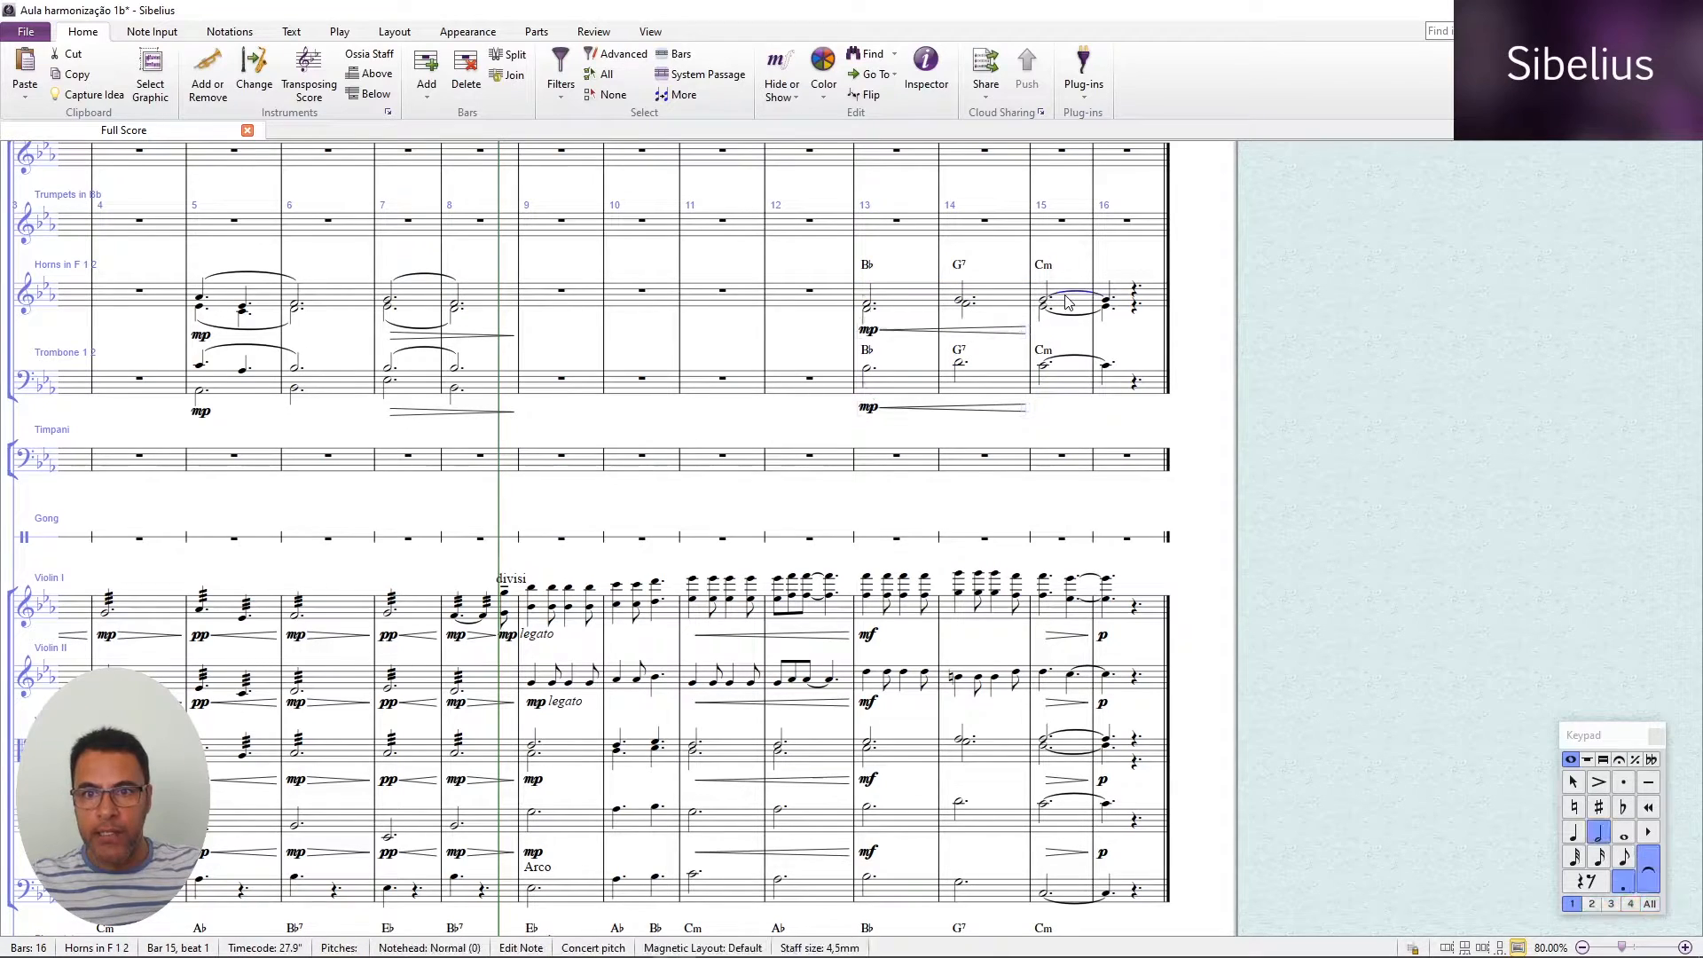
pyautogui.keyDown('shift'); pyautogui.click(1073, 380); pyautogui.keyUp('shift')
pyautogui.hotkey('shift', '.')
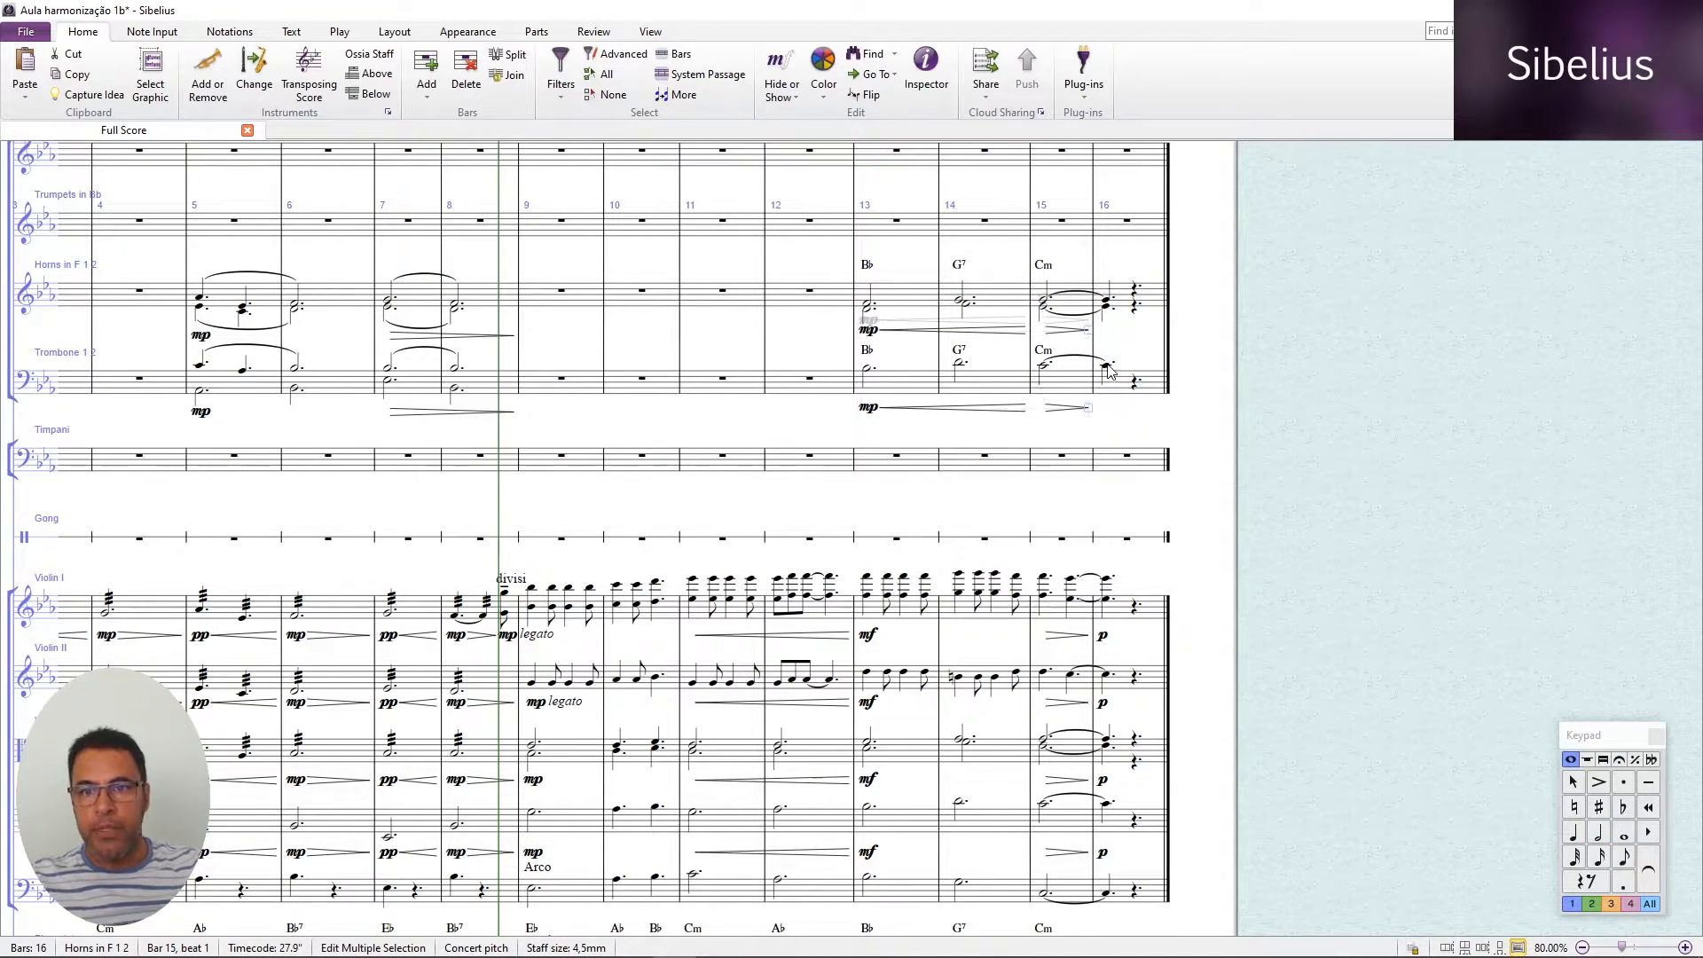
# Add a p dynamic to the final horn and trombone notes in bar 16.
pyautogui.click(1106, 365)
pyautogui.keyDown('shift'); pyautogui.click(1109, 304); pyautogui.keyUp('shift')
pyautogui.hotkey('ctrl', 'e')
pyautogui.write('p')
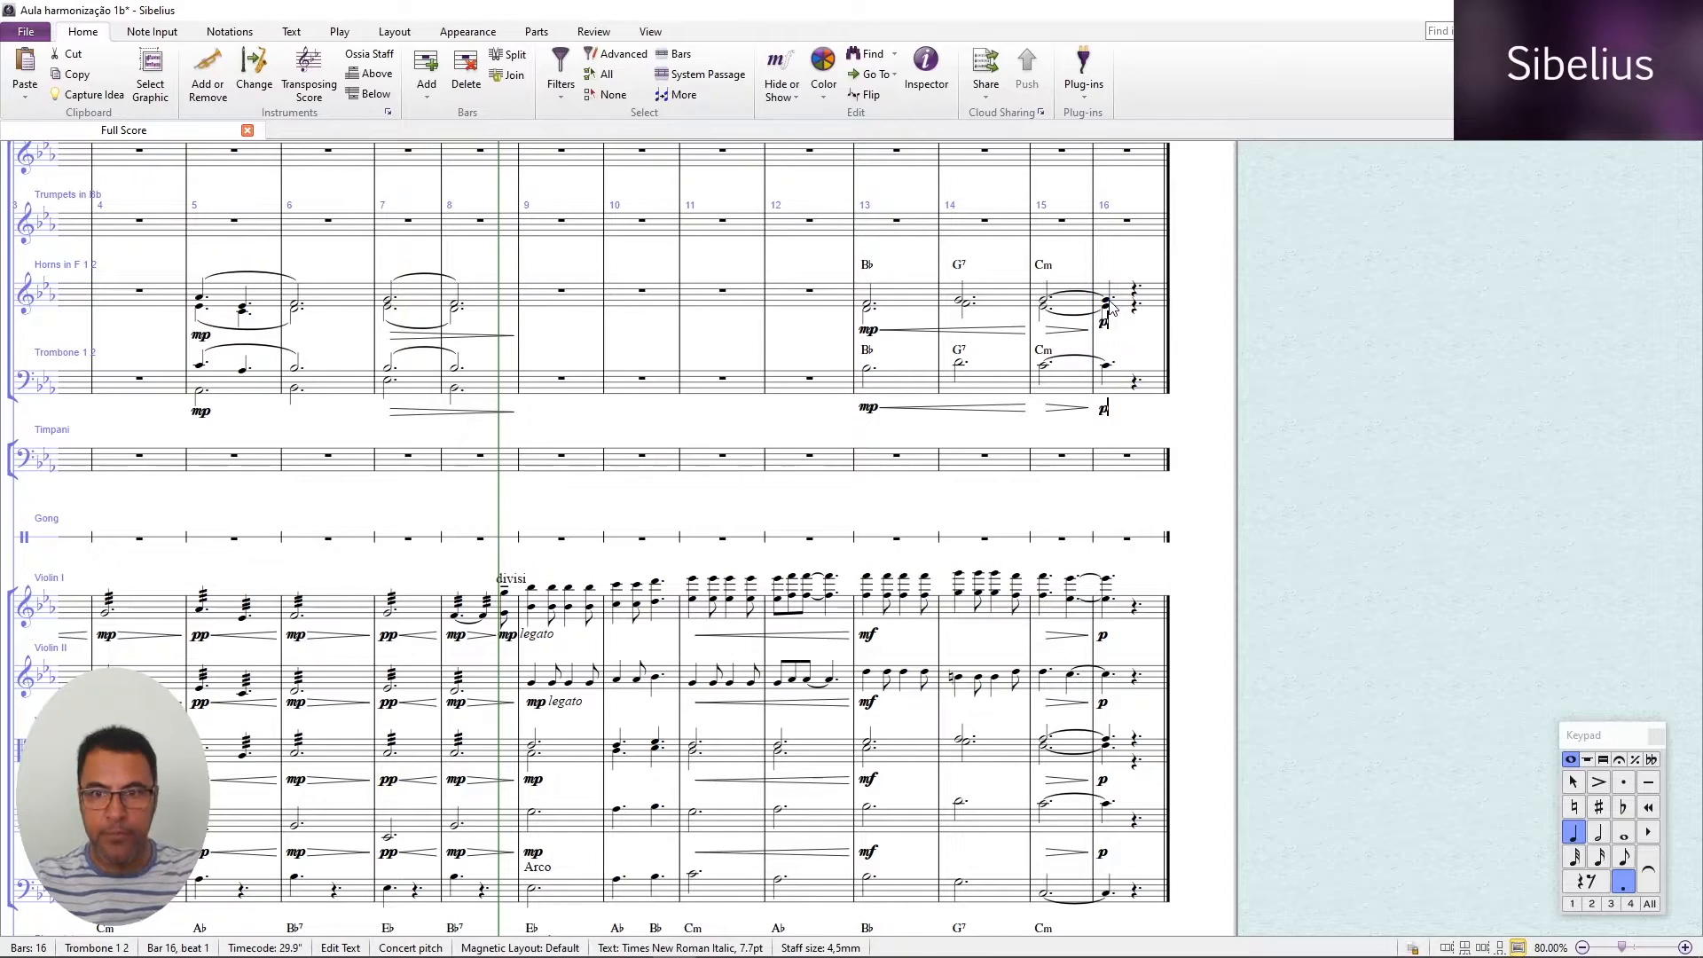
pyautogui.press('Escape')
pyautogui.press('Escape')
# Remove the chord symbols from the horn and trombone staves in bars 13–16.
pyautogui.click(917, 302)
pyautogui.keyDown('shift'); pyautogui.click(1121, 383); pyautogui.keyUp('shift')
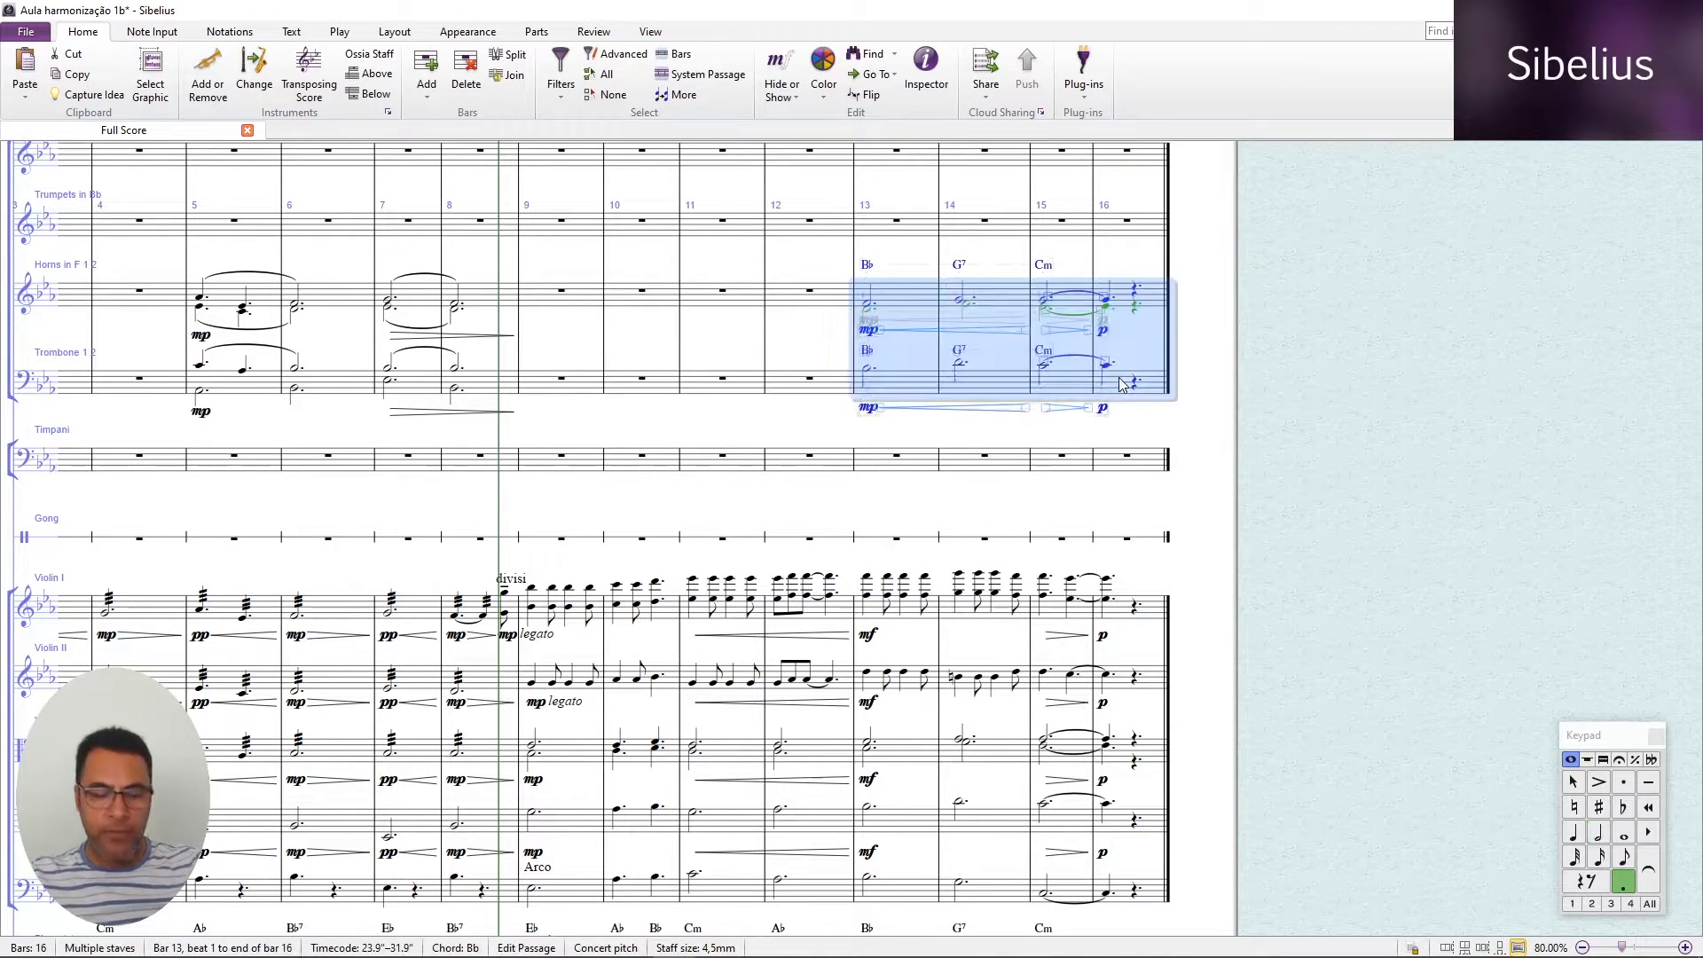
pyautogui.press('Escape')
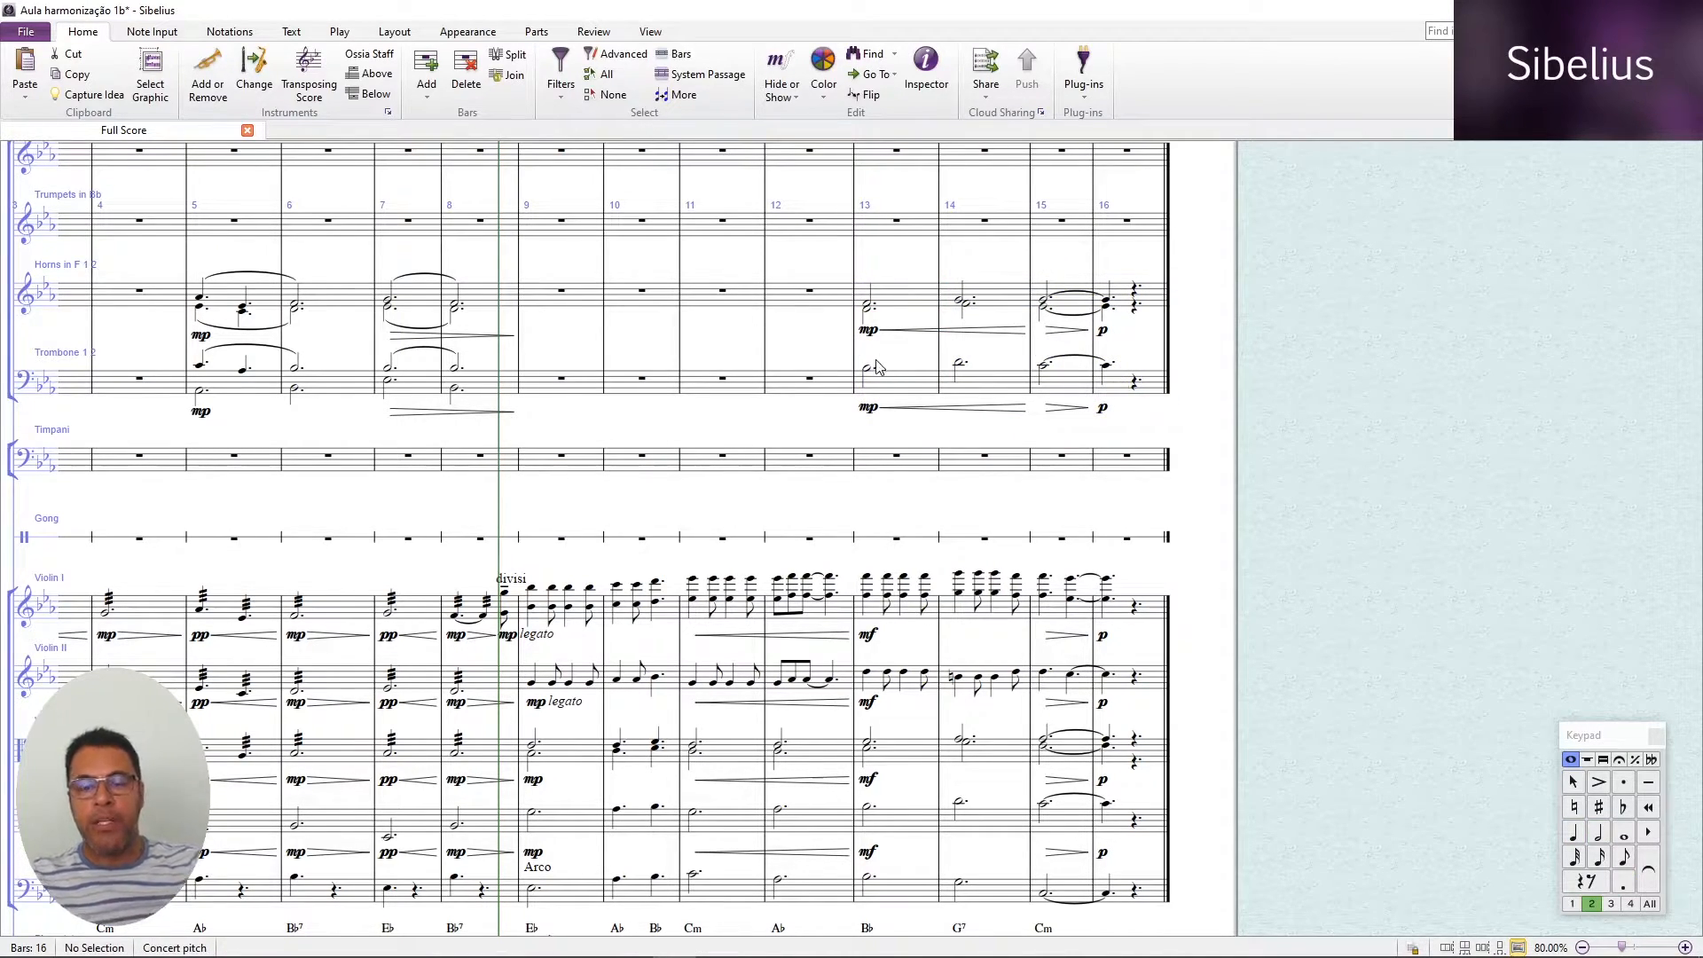
pyautogui.scroll(-3, 940, 803)
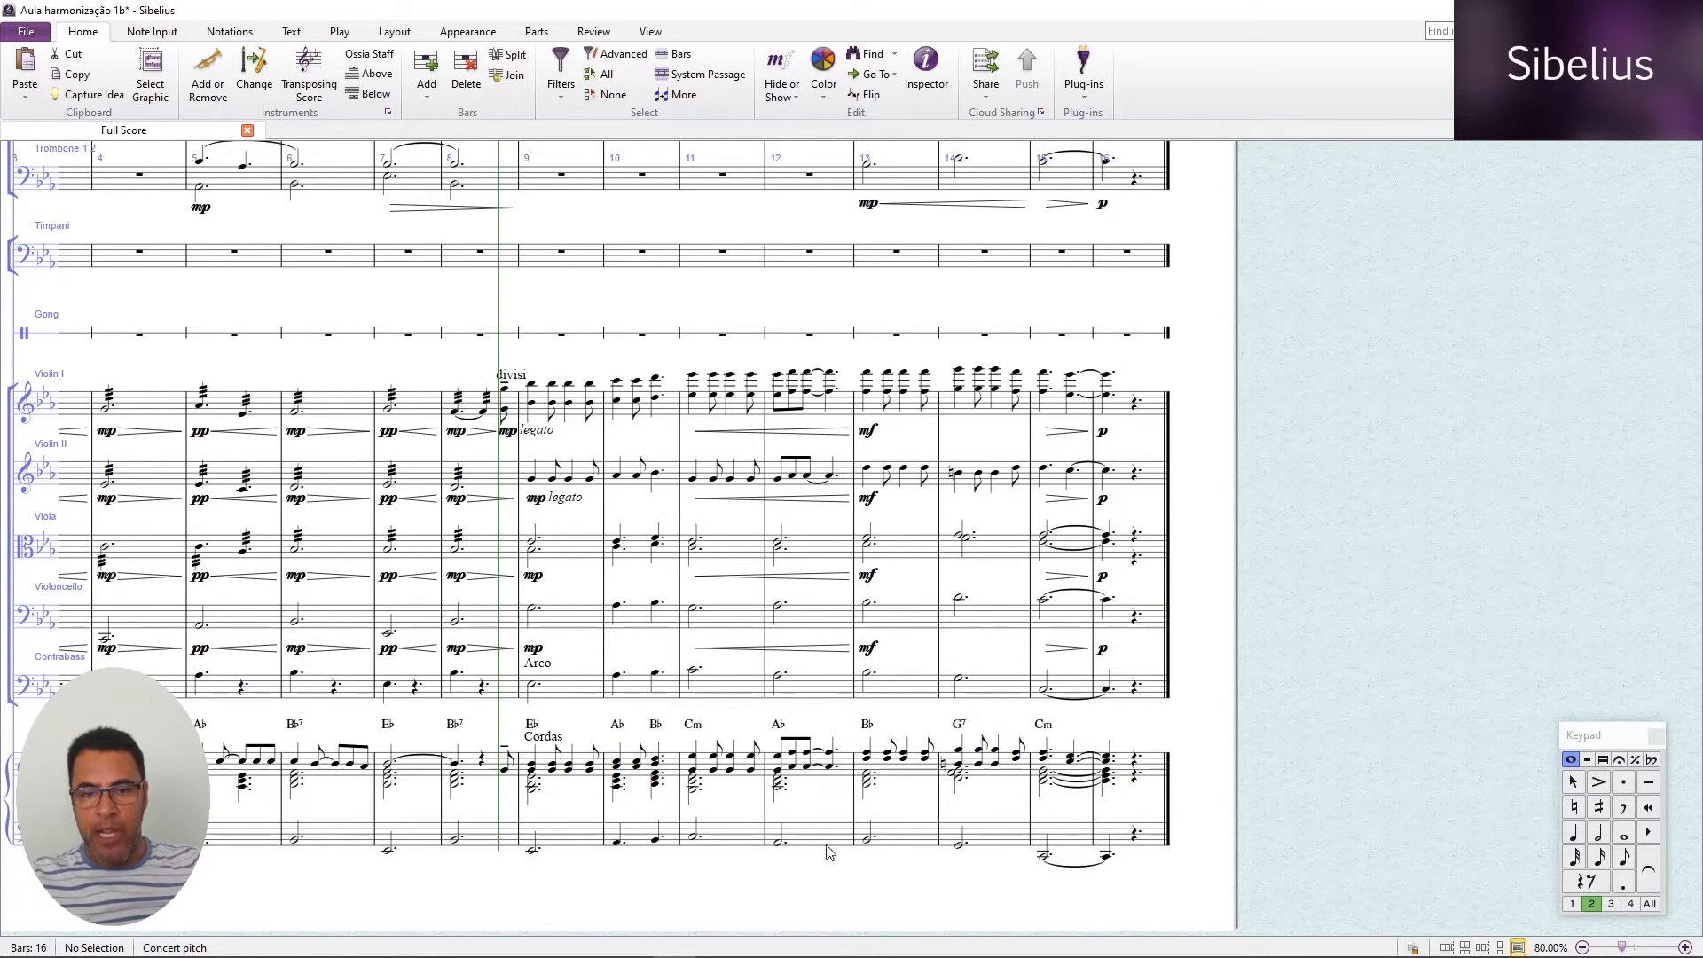
# Enter the second trombone voice from bar 13 with dotted half notes B♭, G and C, tying the C into bar 16.
pyautogui.scroll(3, 896, 419)
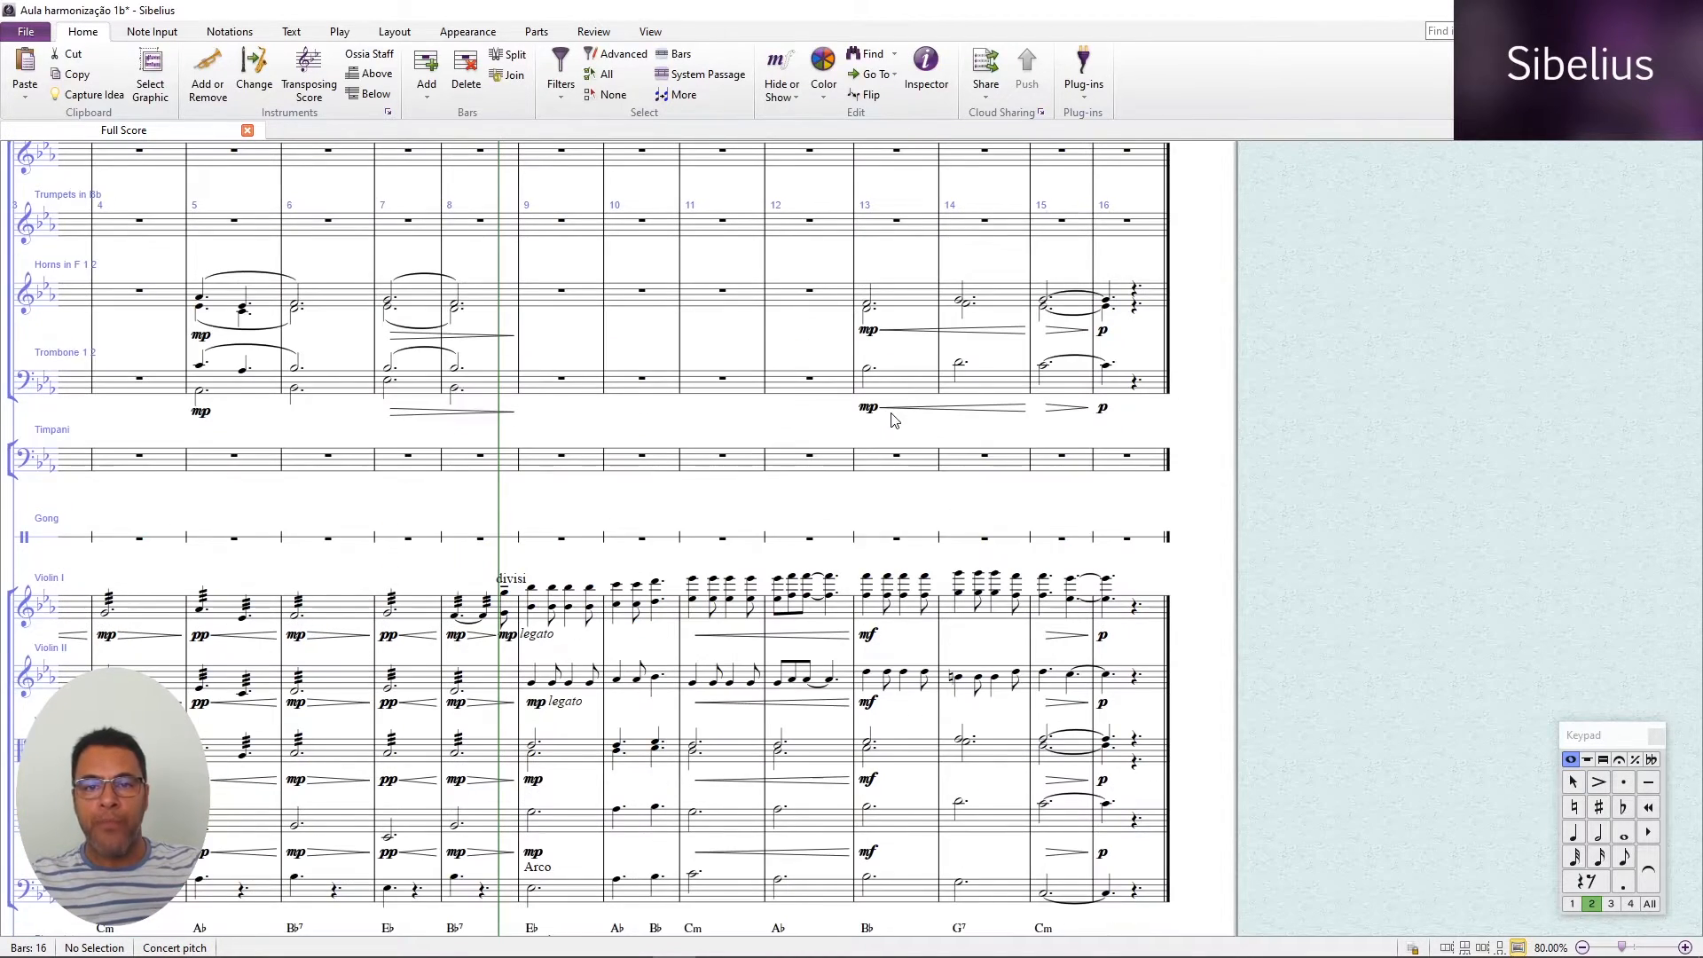
pyautogui.press('5')
pyautogui.press('.')
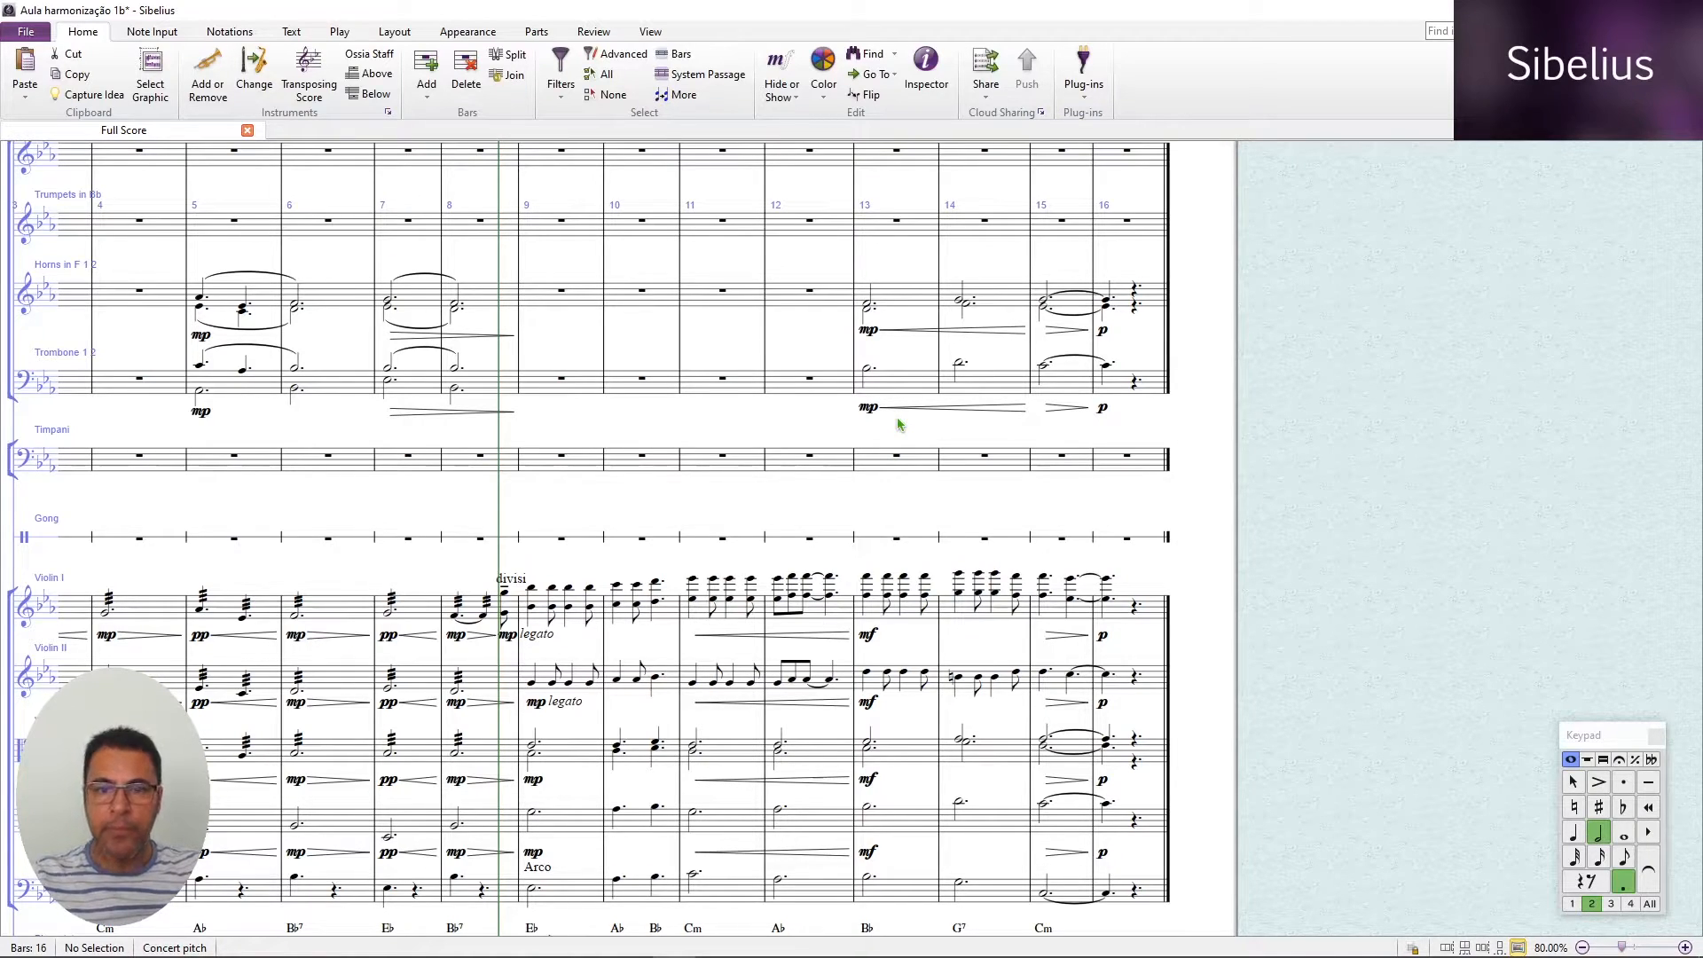
pyautogui.click(867, 390)
pyautogui.press('g')
pyautogui.press('c')
pyautogui.press('Escape')
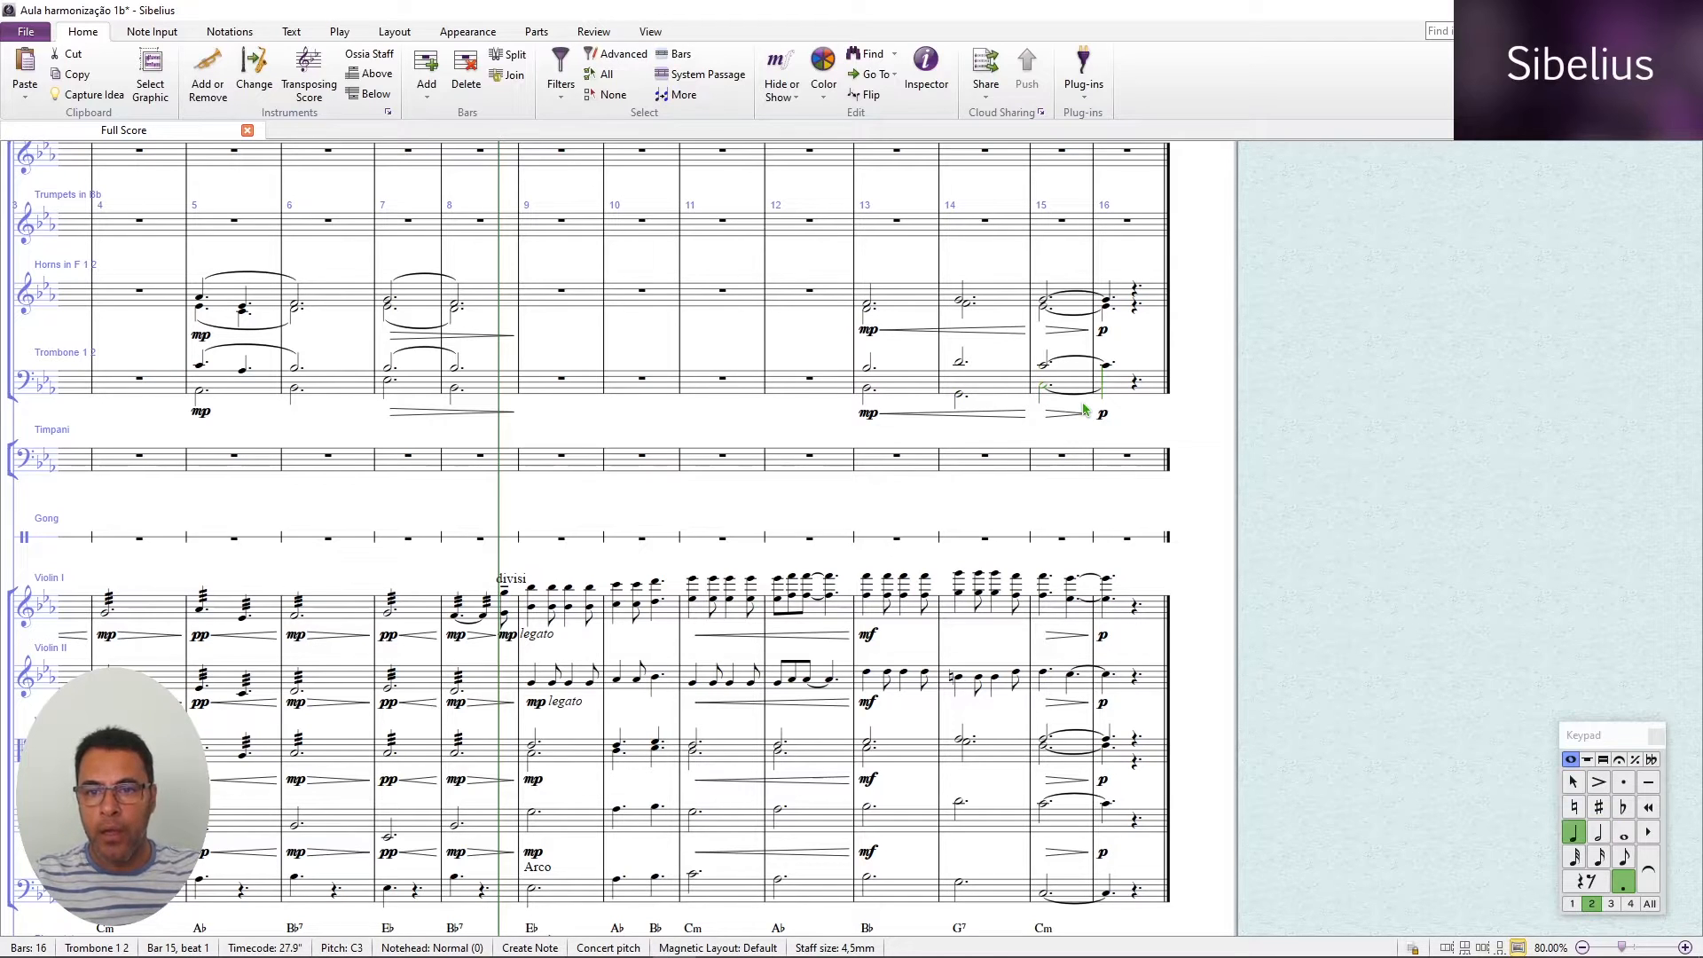
pyautogui.press('Escape')
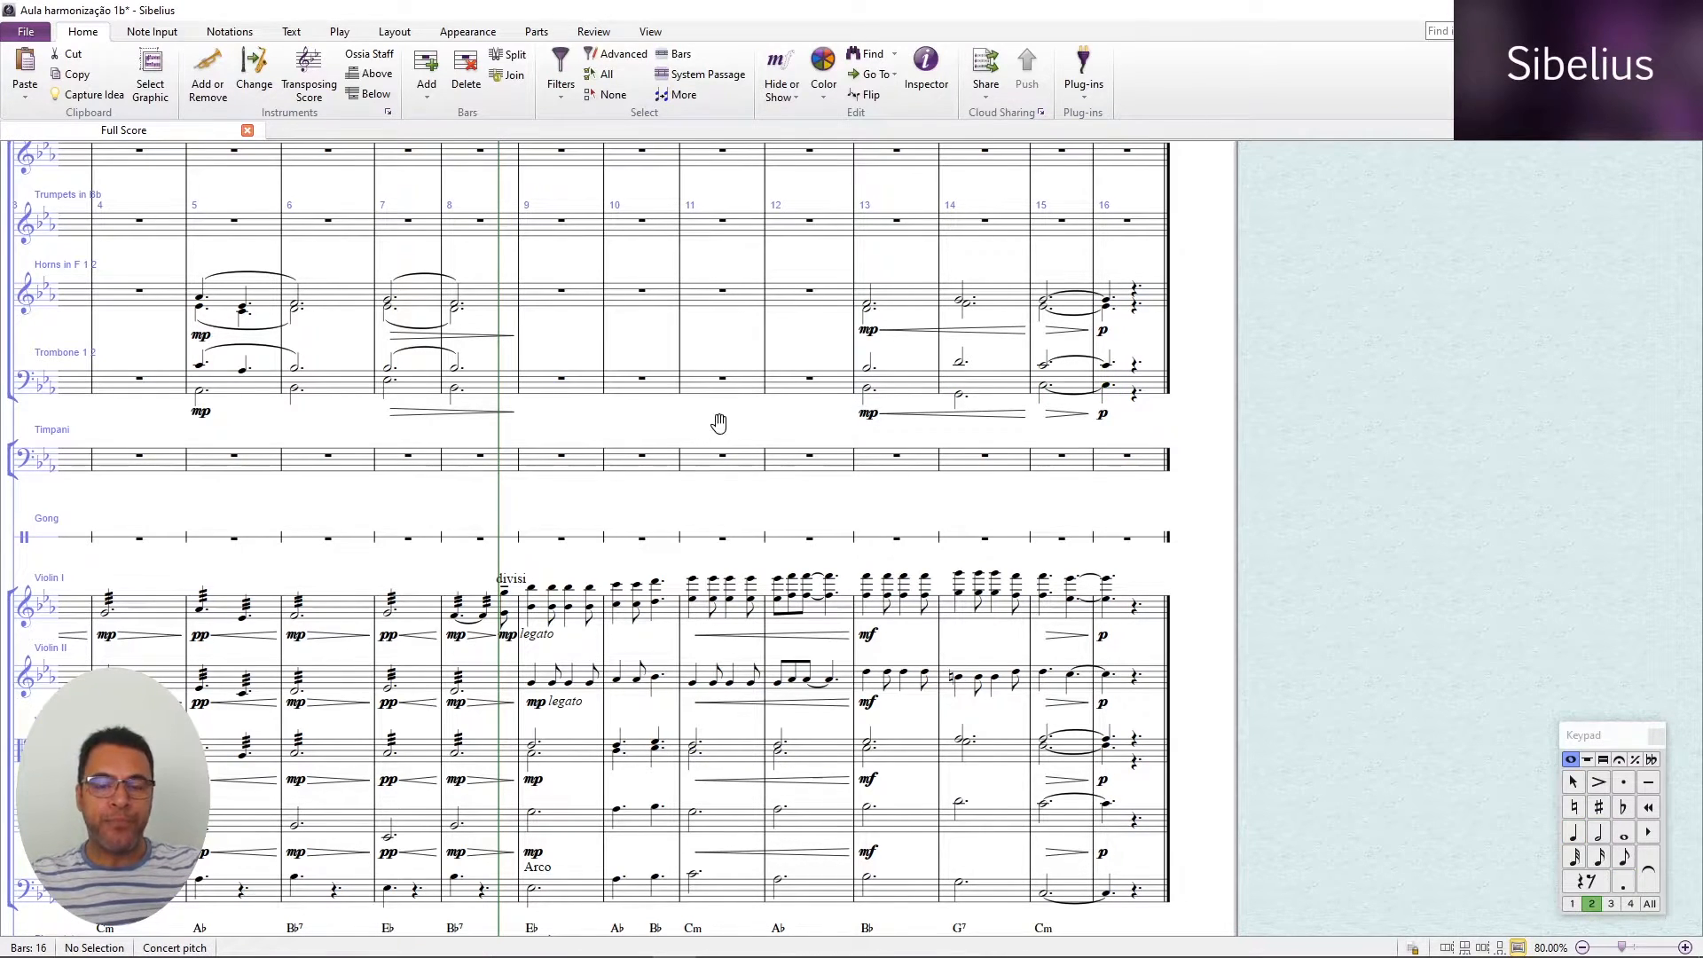
pyautogui.hscroll(-5, 715, 422)
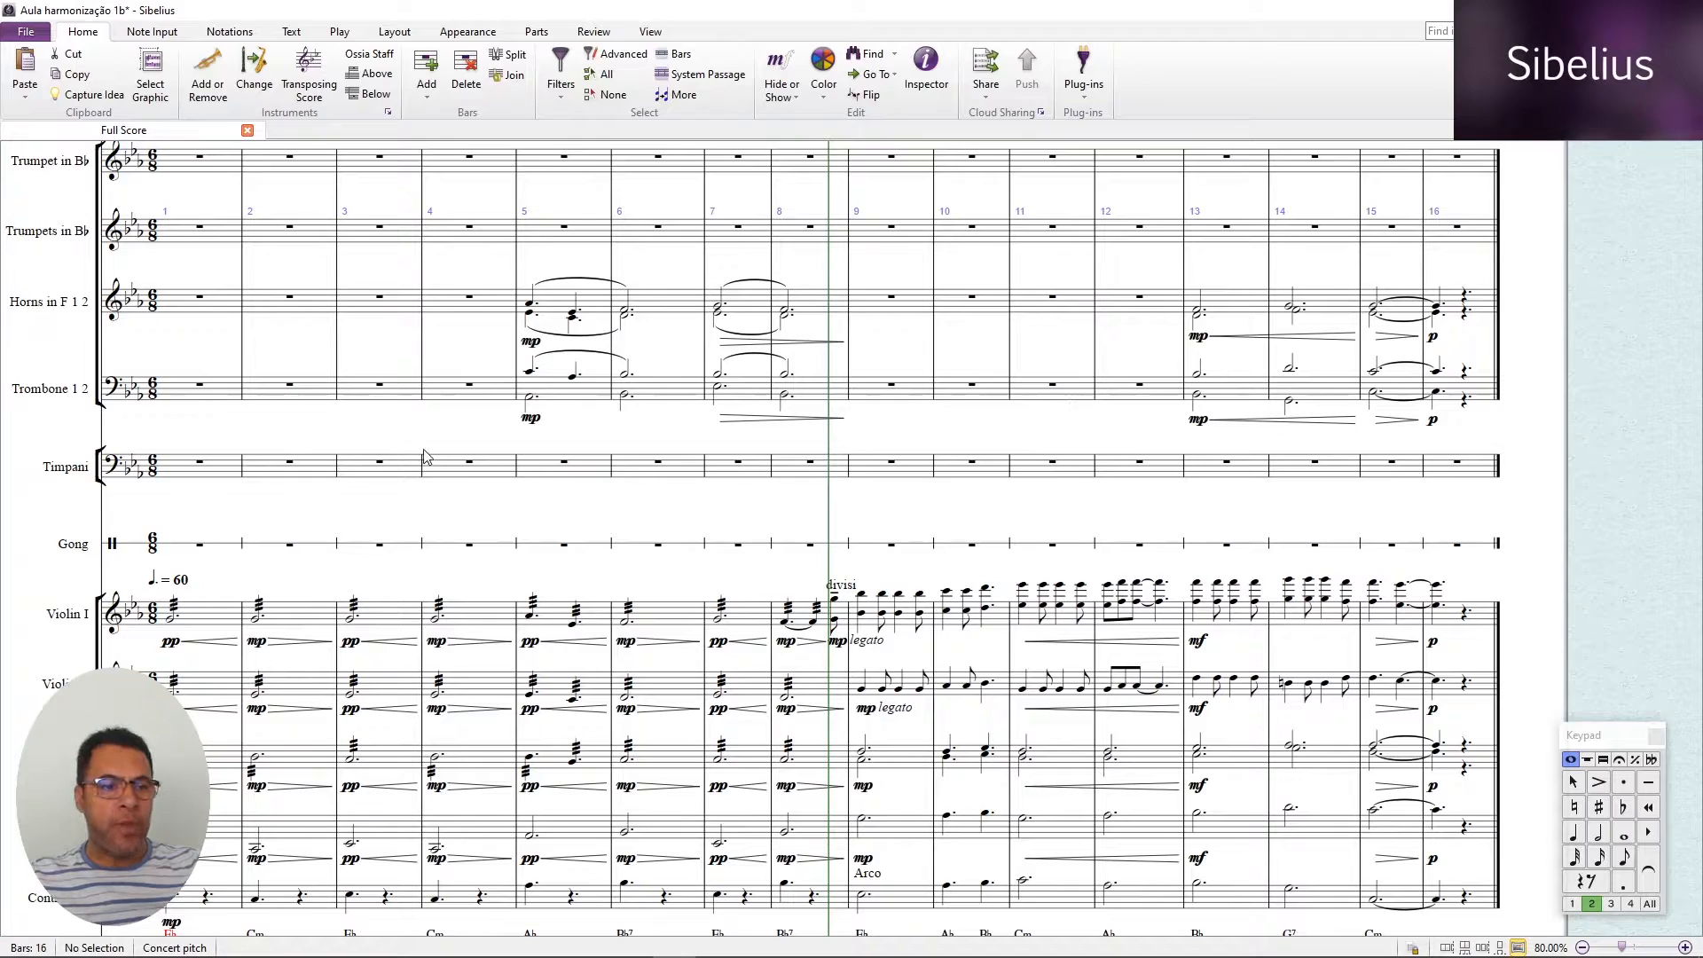
pyautogui.hscroll(-1, 408, 421)
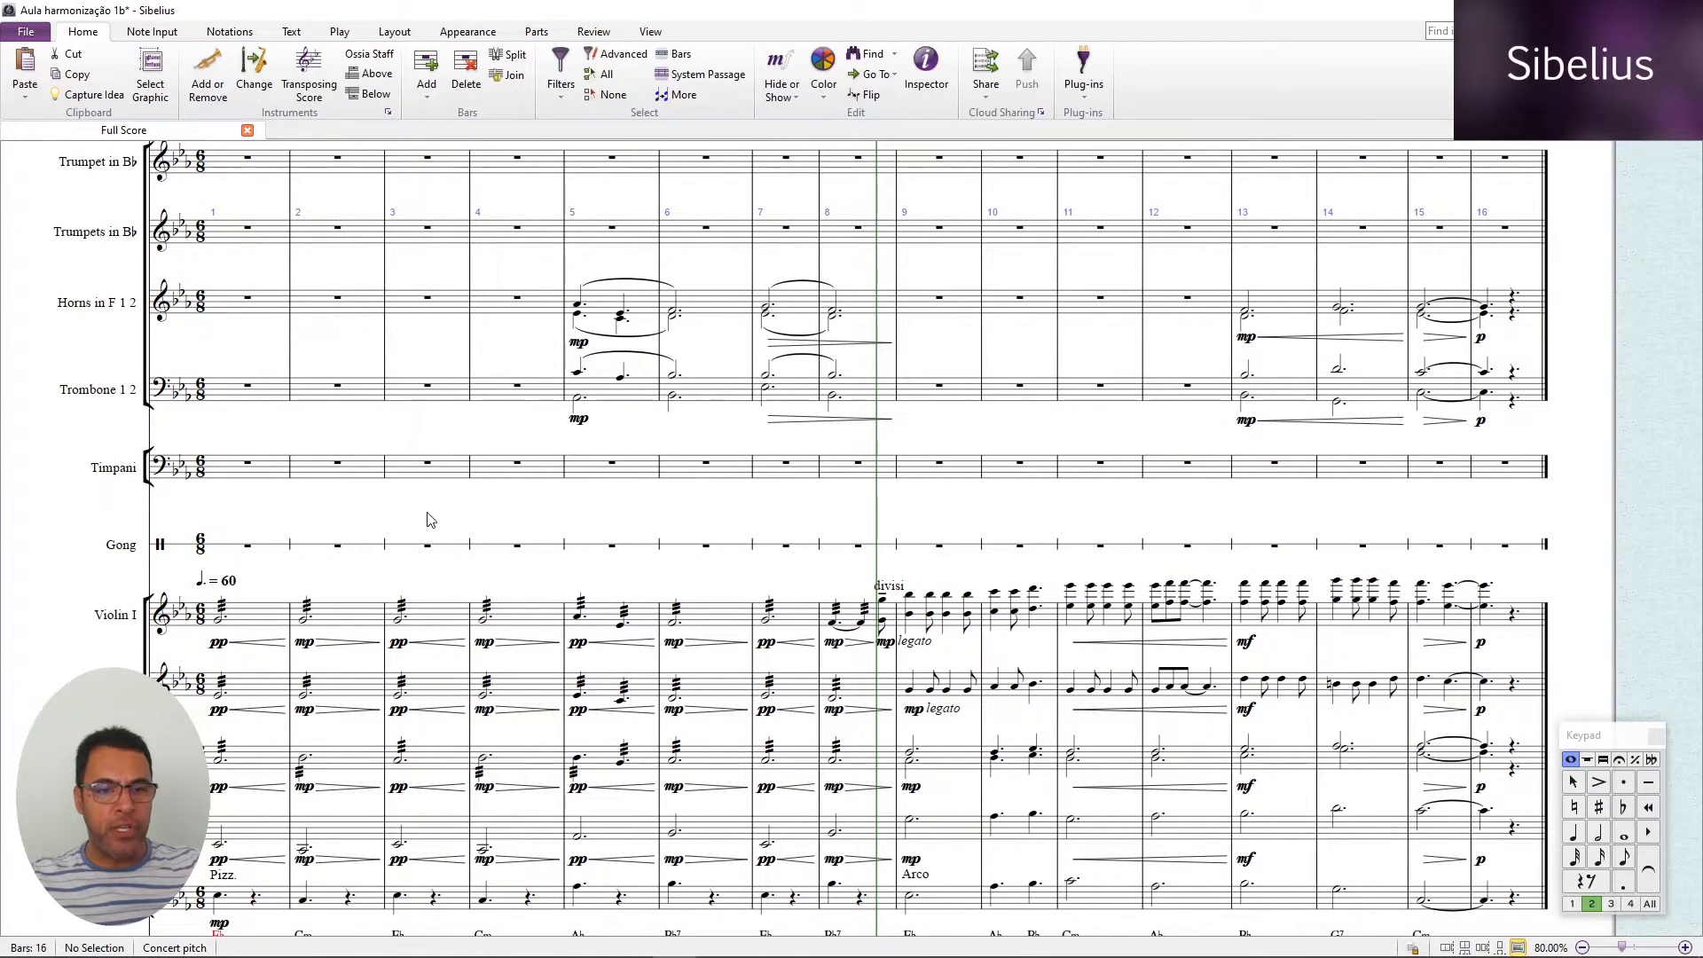
pyautogui.scroll(5, 436, 525)
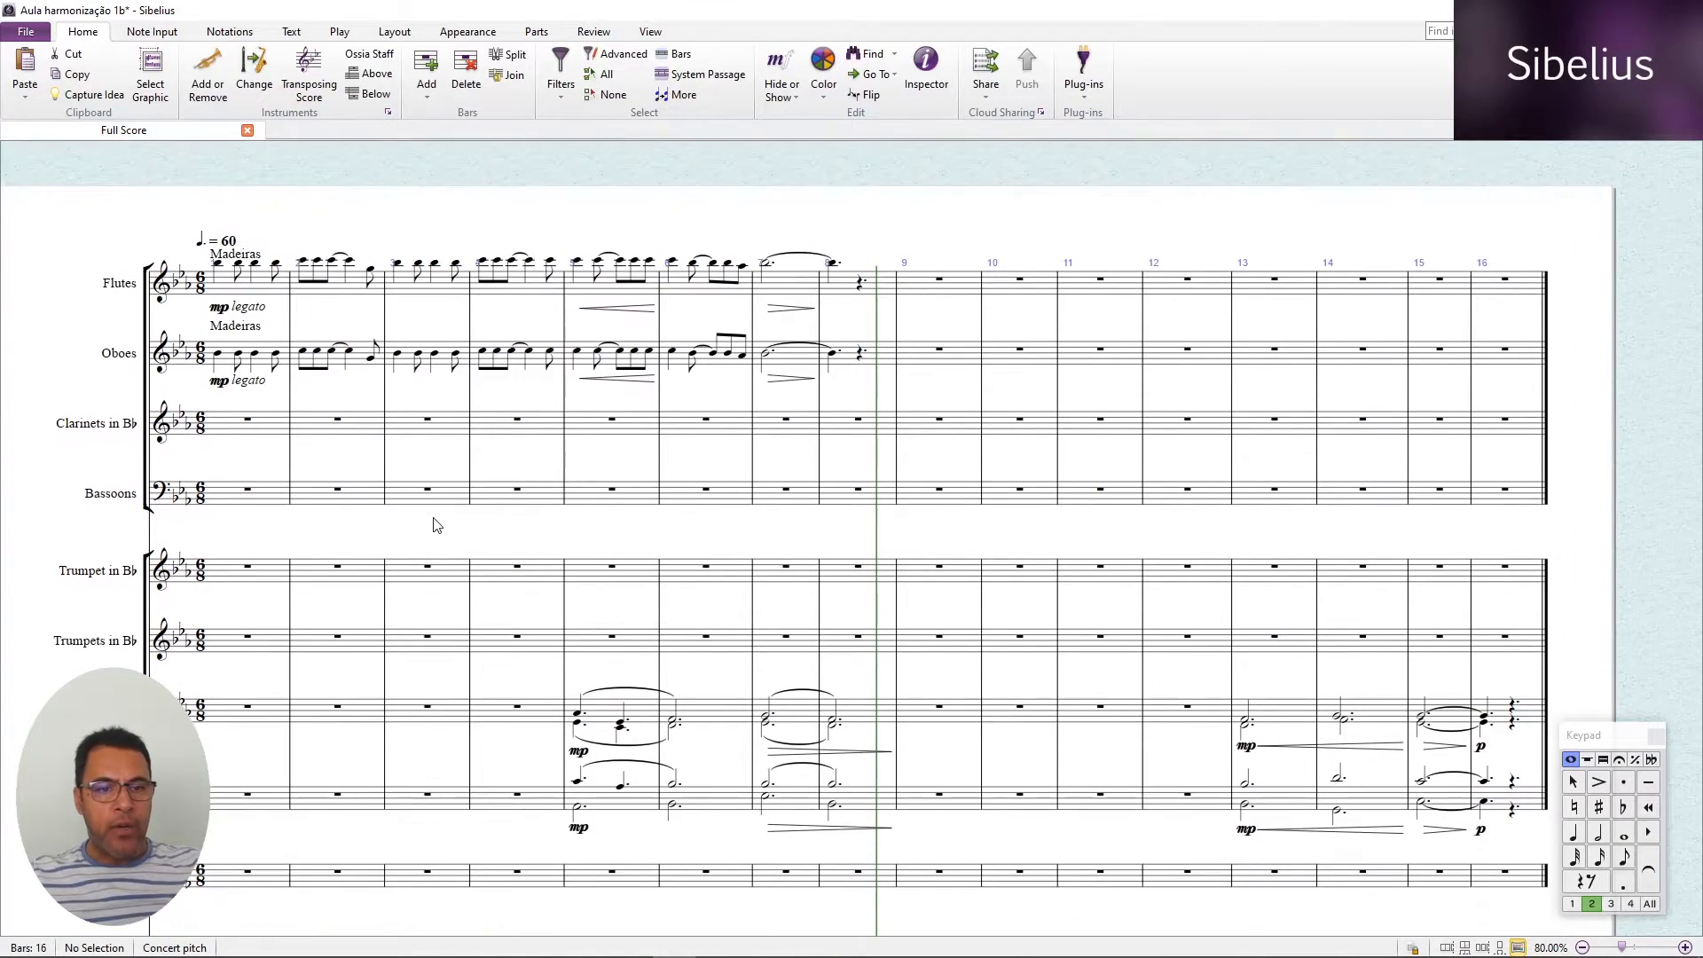
pyautogui.scroll(-5, 343, 505)
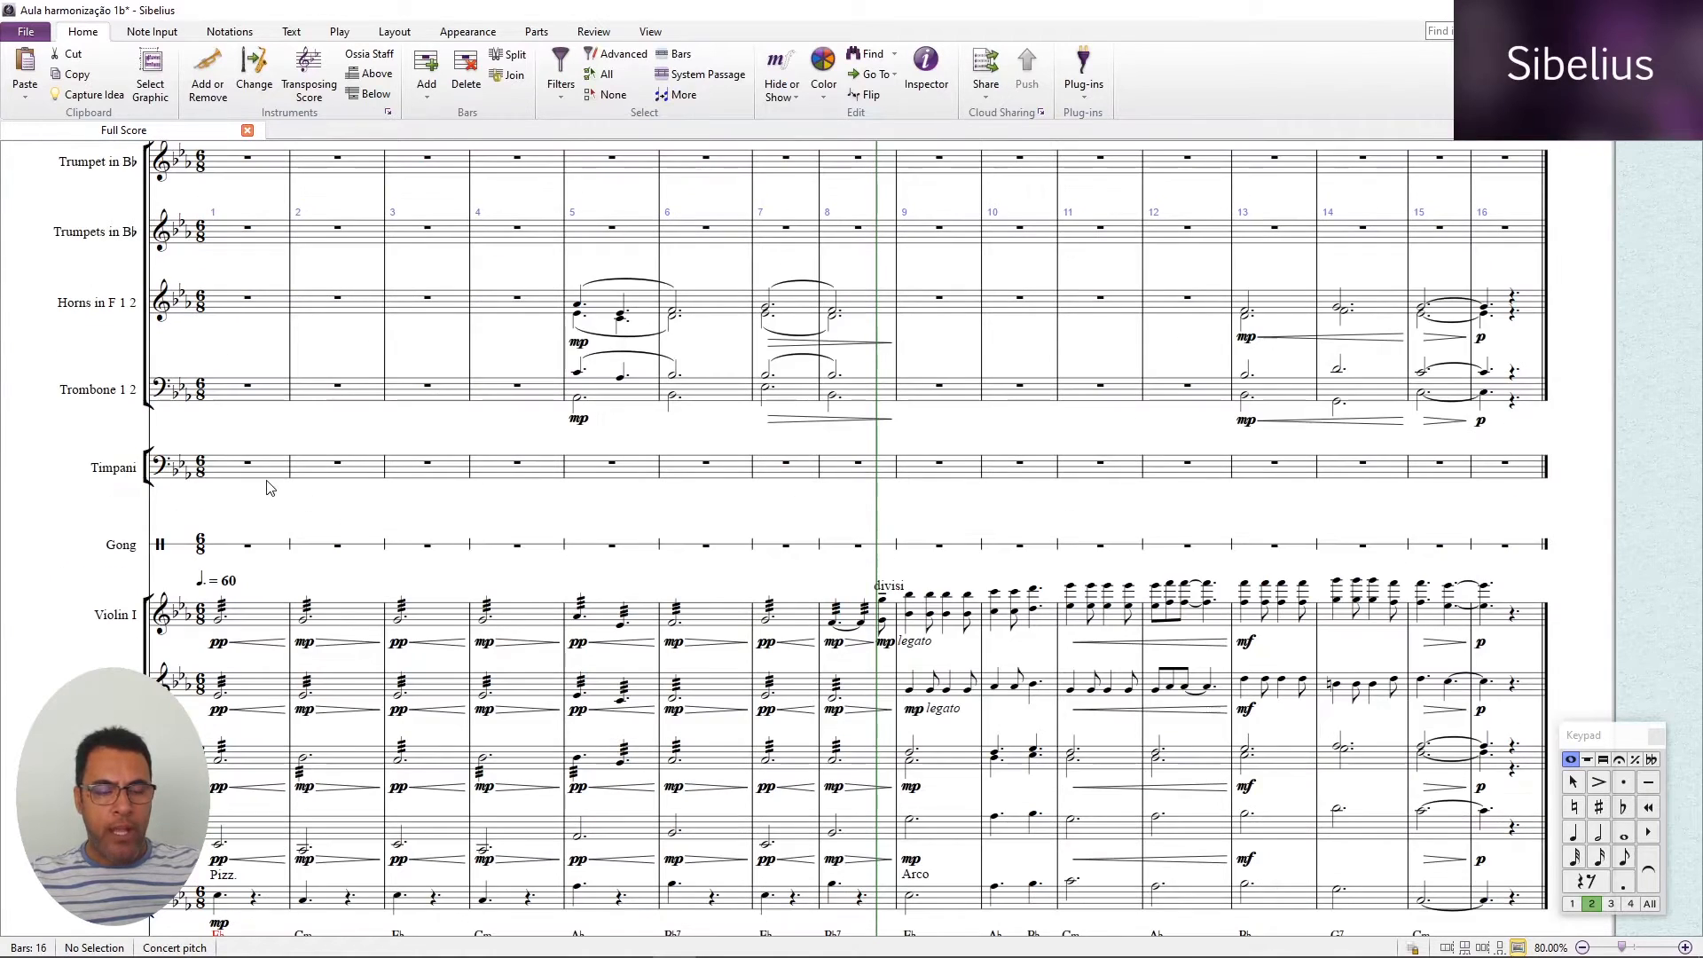
pyautogui.scroll(4, 266, 481)
pyautogui.scroll(-3, 1052, 733)
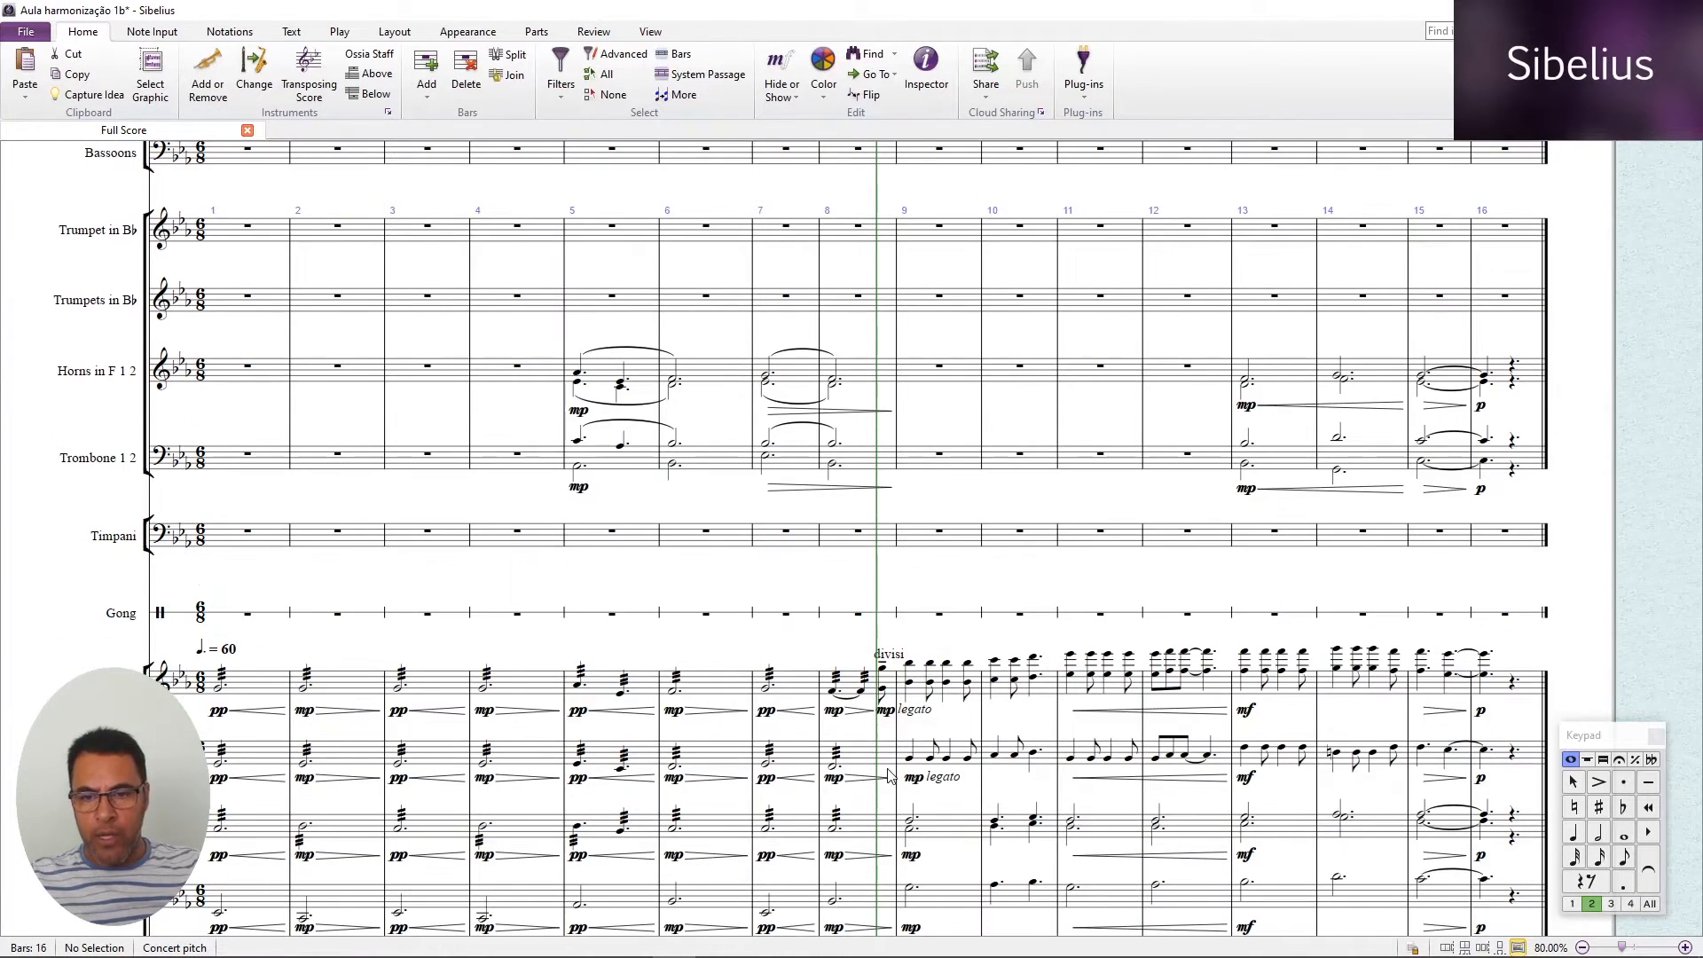
pyautogui.hotkey('shift', 'p')
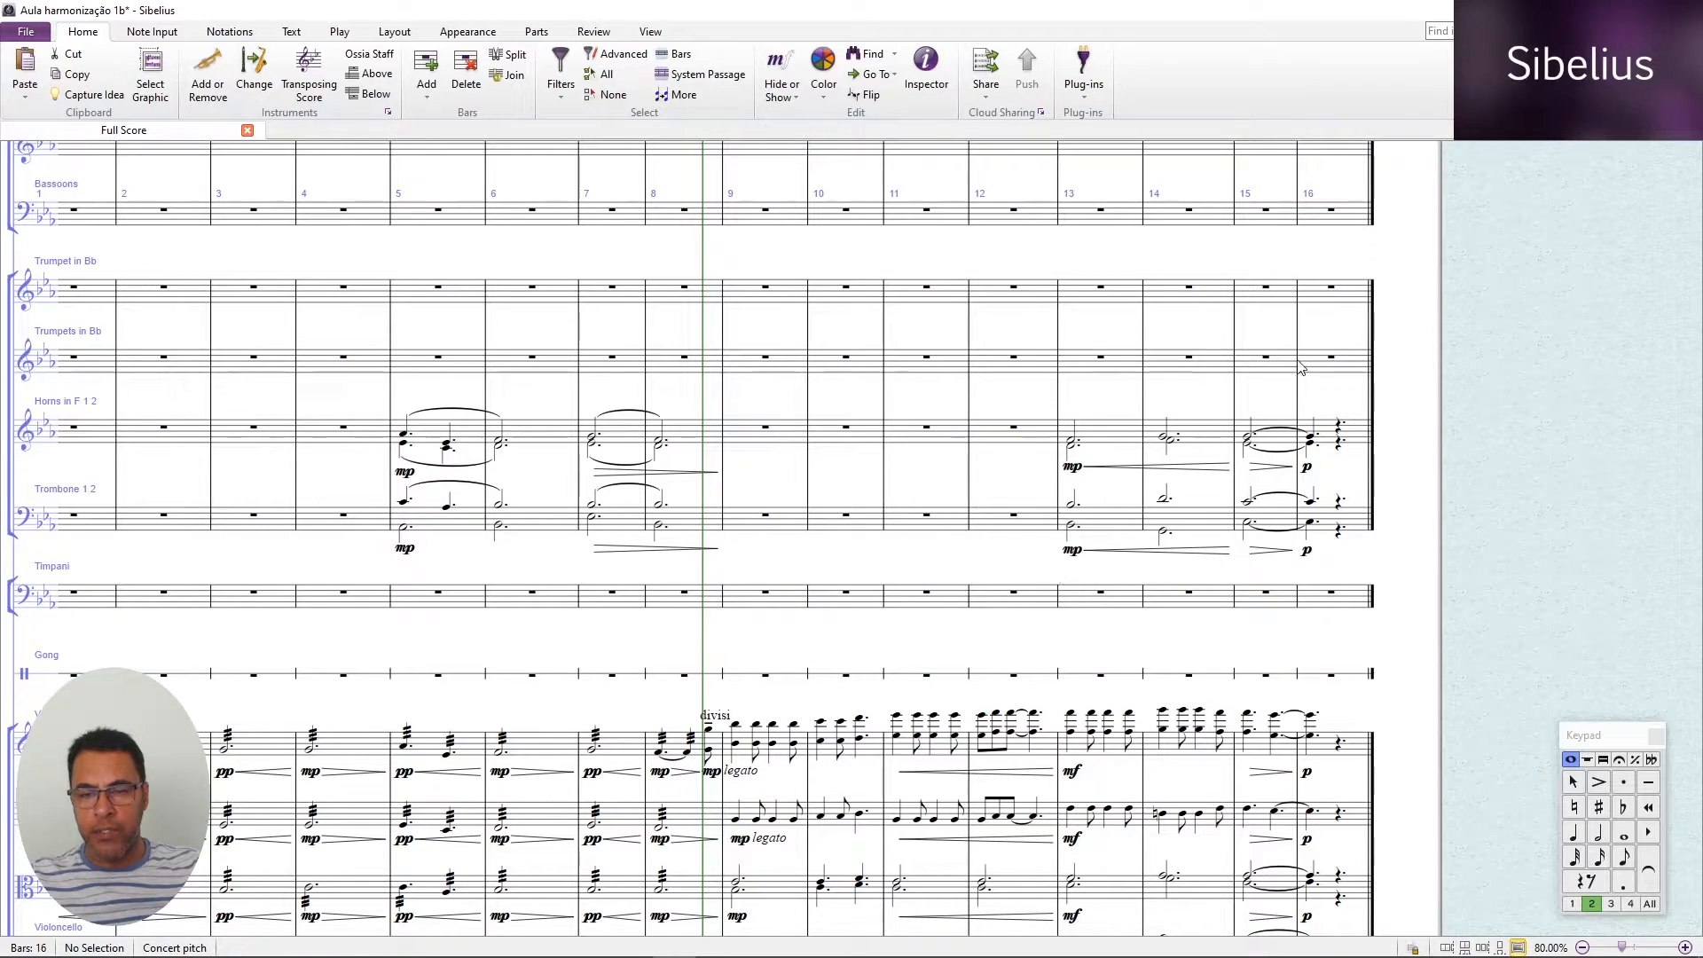
# Copy the Violin I passage from bars 13–16 and arrange it onto the flutes and oboes using Standard Arrangement.
pyautogui.click(1116, 756)
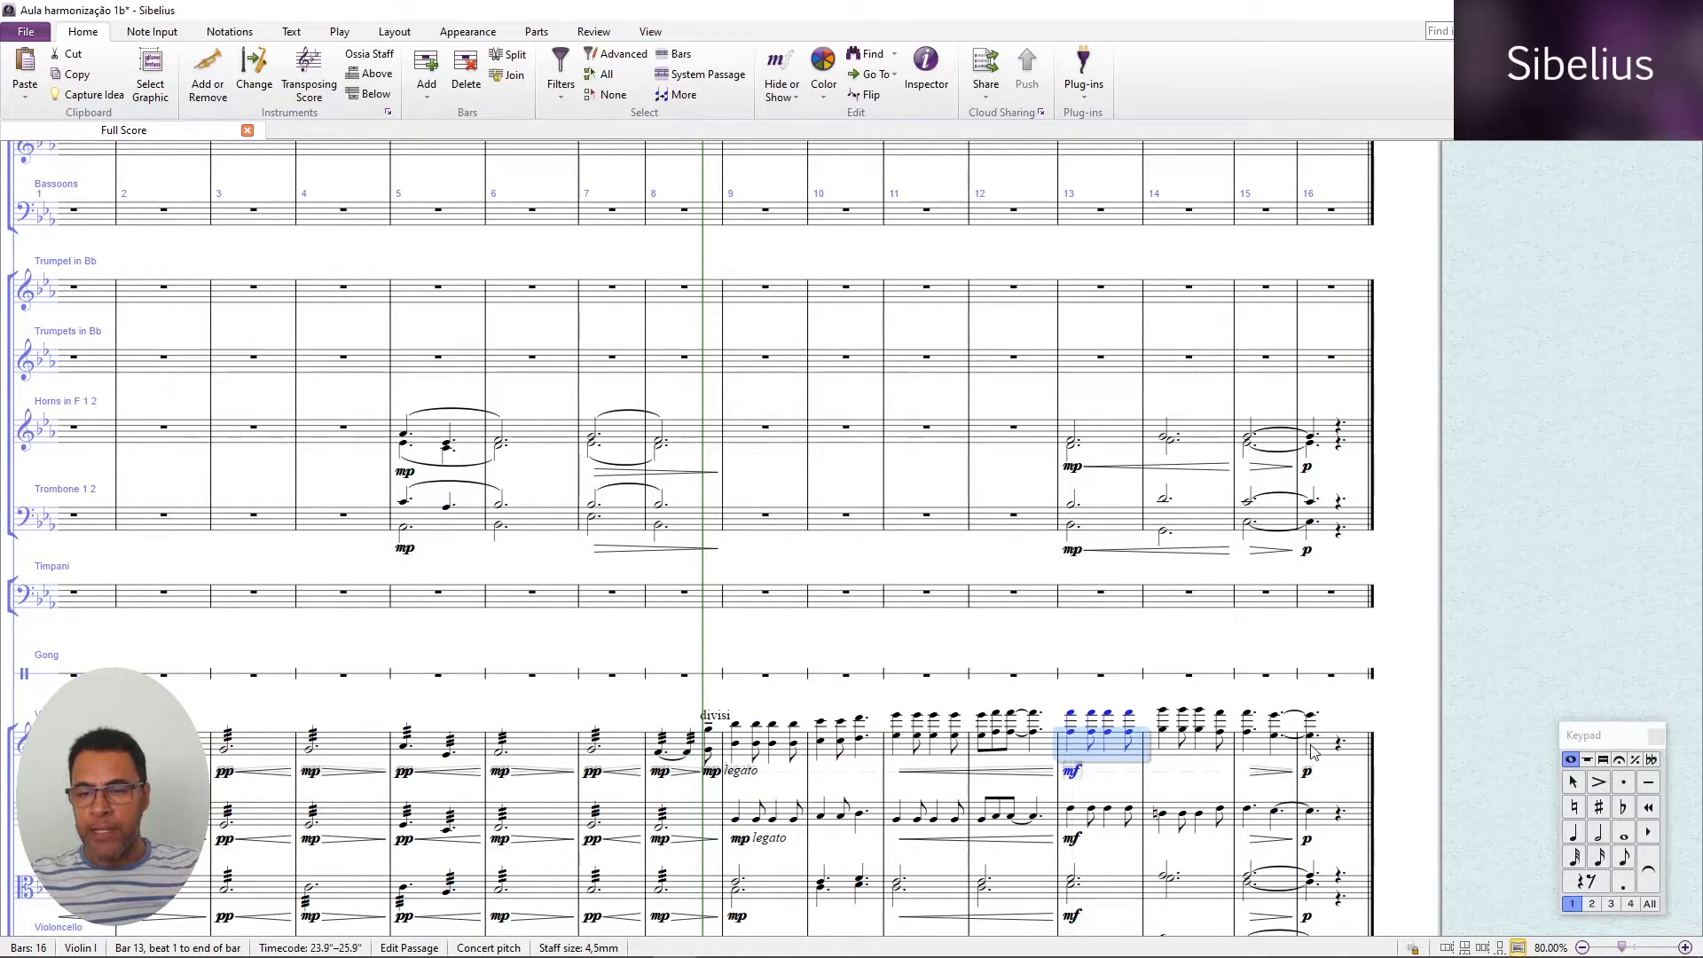
pyautogui.keyDown('shift'); pyautogui.click(1315, 751); pyautogui.keyUp('shift')
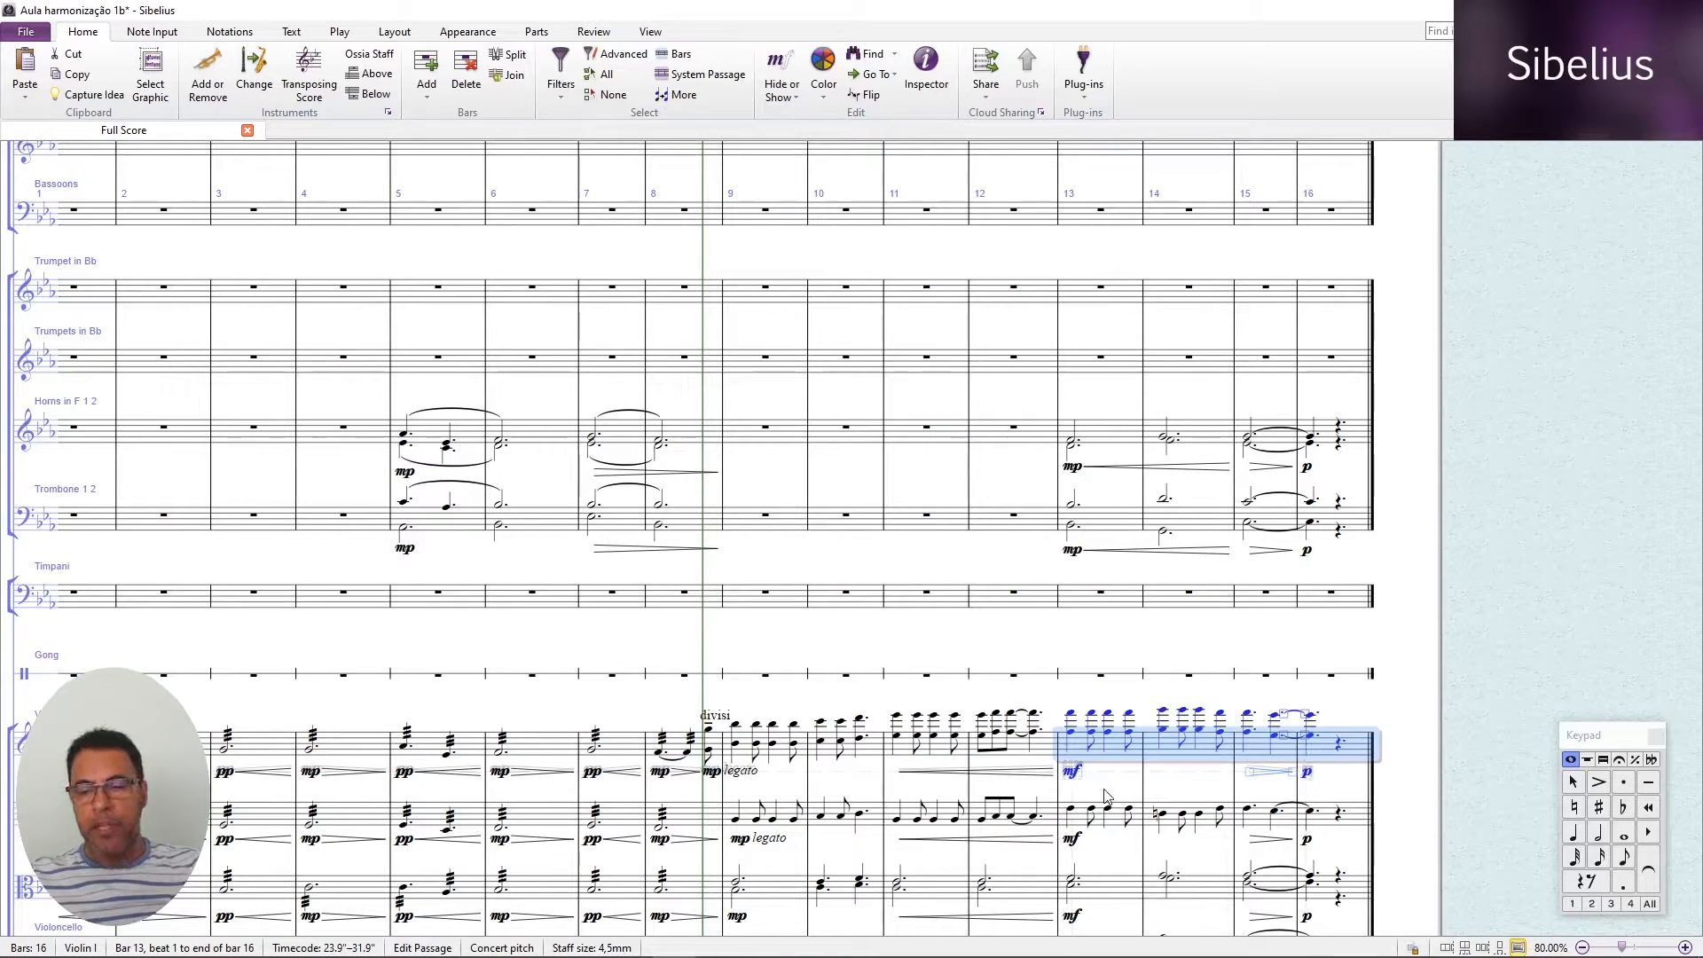
pyautogui.scroll(3, 1115, 619)
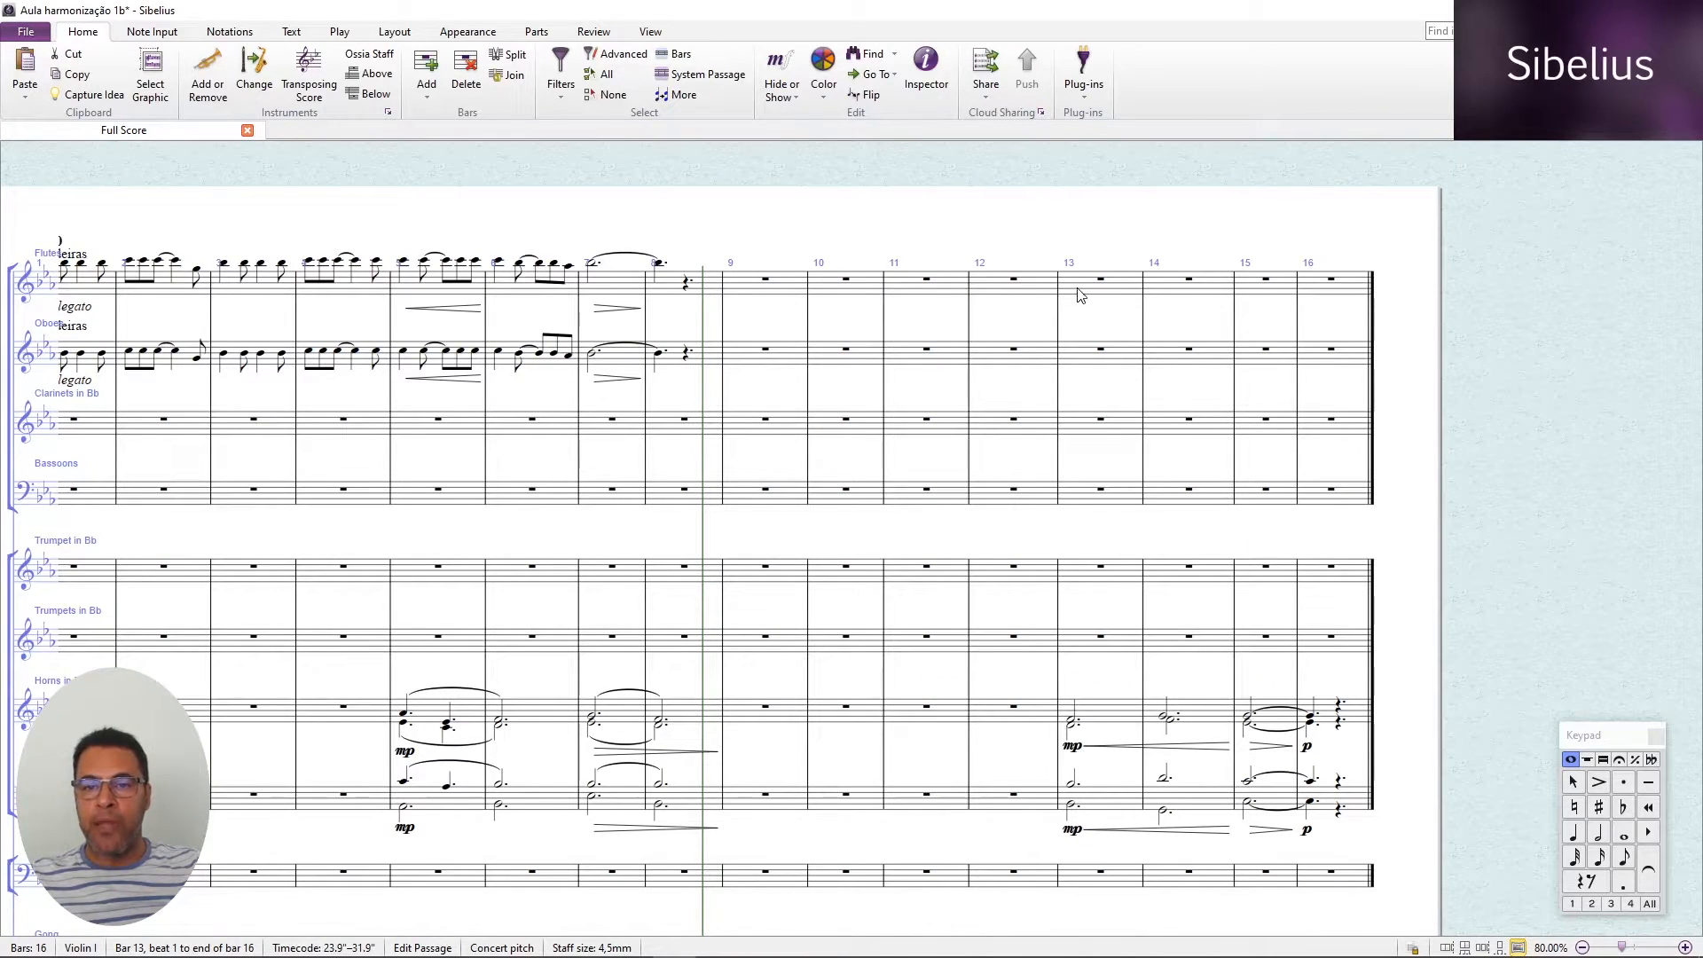
pyautogui.click(1076, 297)
pyautogui.keyDown('shift'); pyautogui.click(1092, 348); pyautogui.keyUp('shift')
pyautogui.hotkey('ctrl', 'shift', 'v')
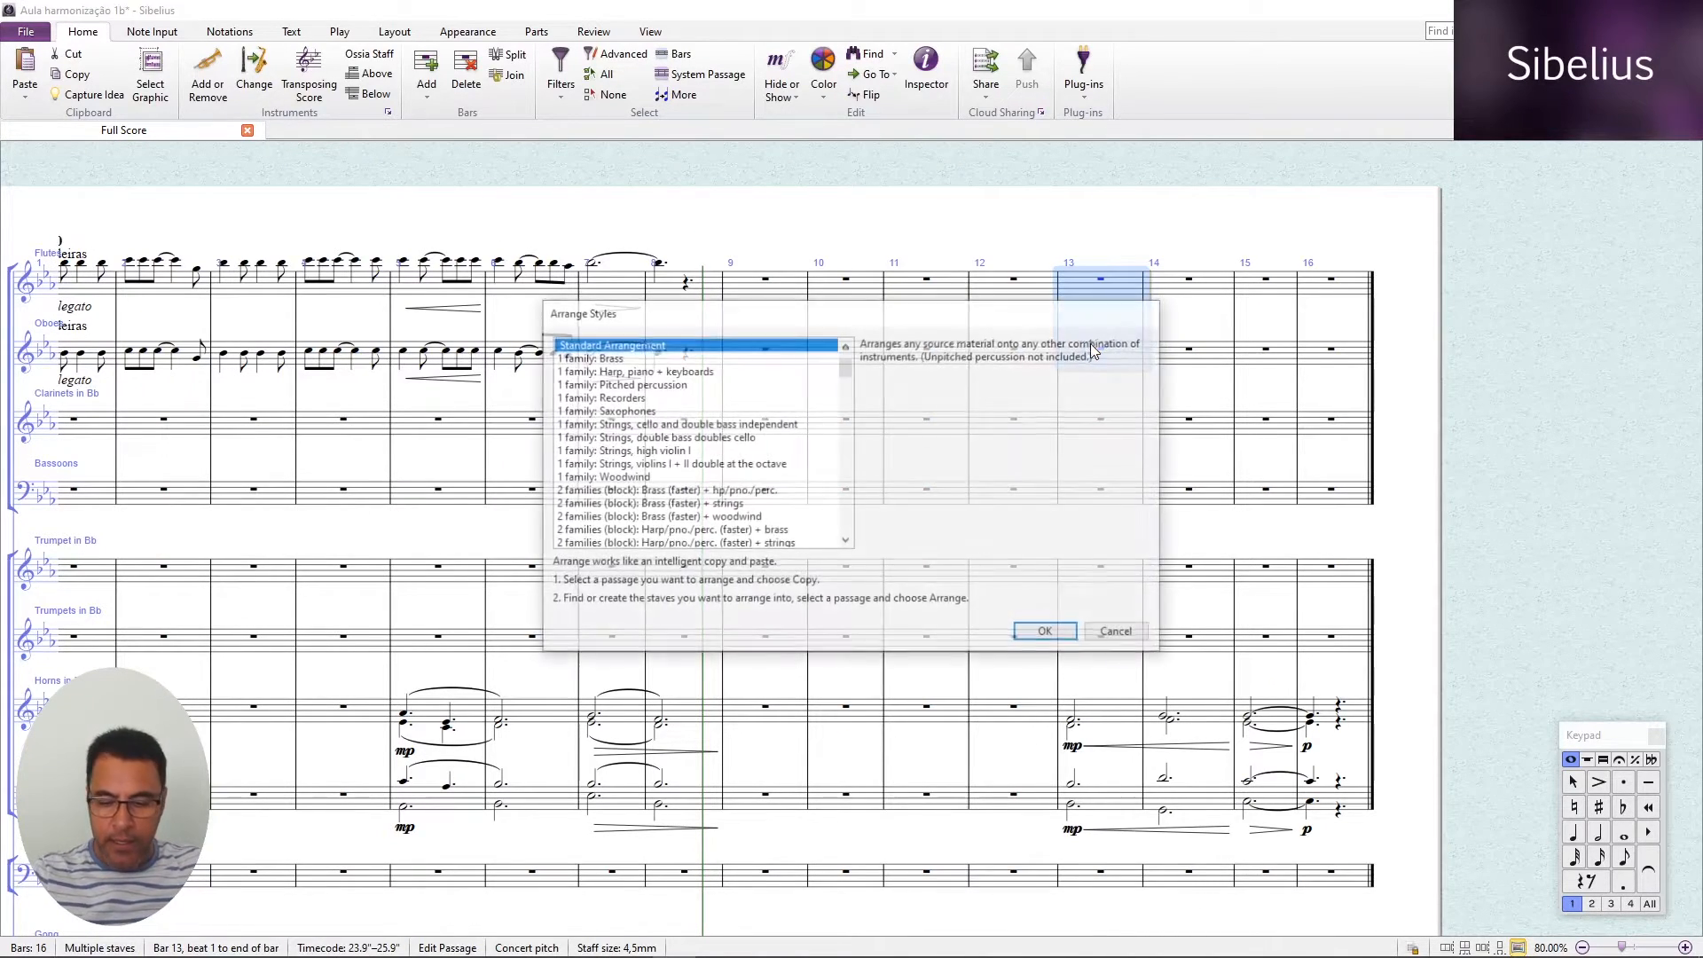
pyautogui.press('Return')
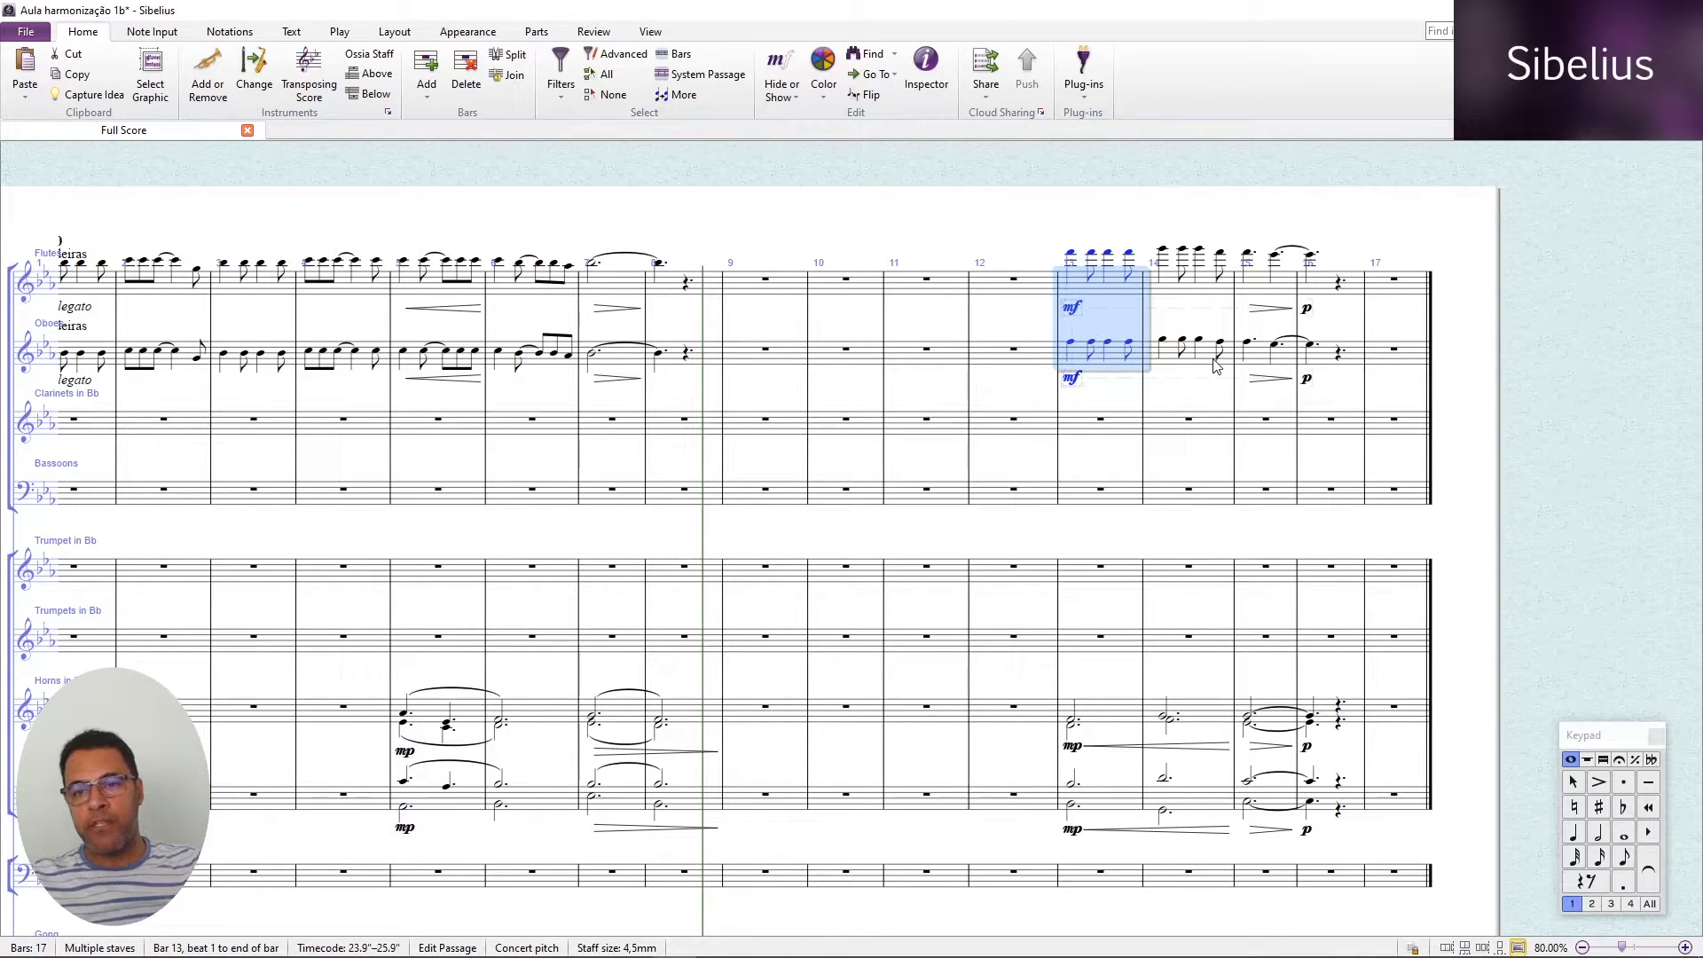
pyautogui.doubleClick(1074, 309)
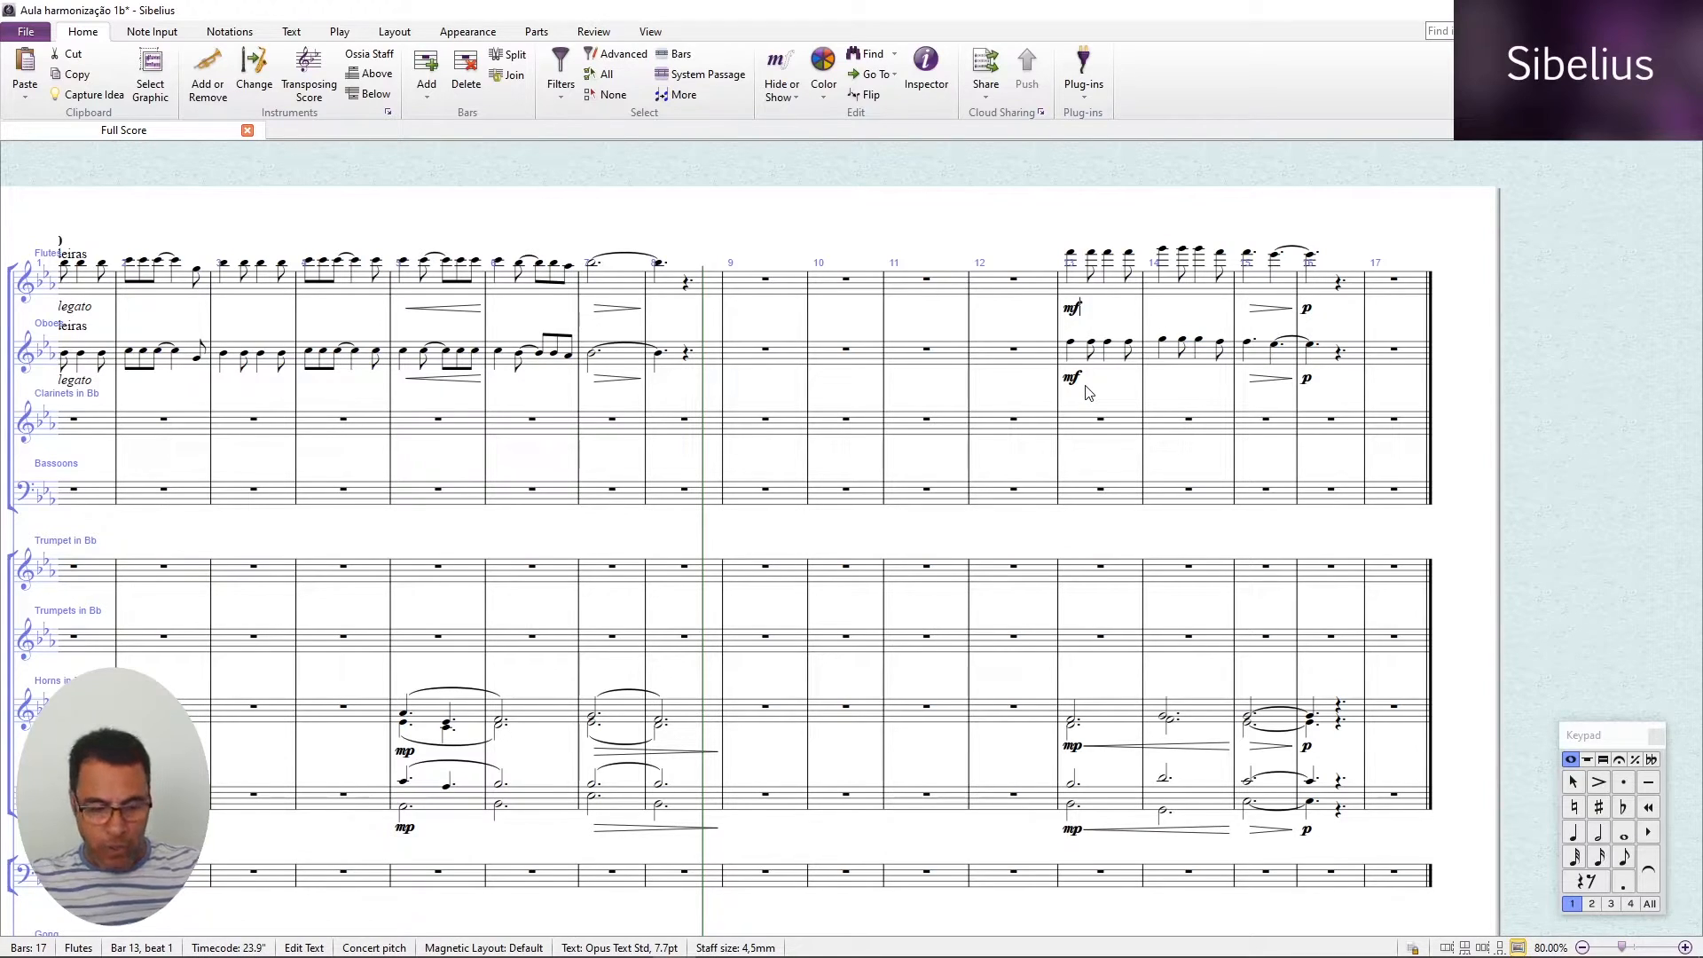
pyautogui.press('Escape')
pyautogui.press('Escape')
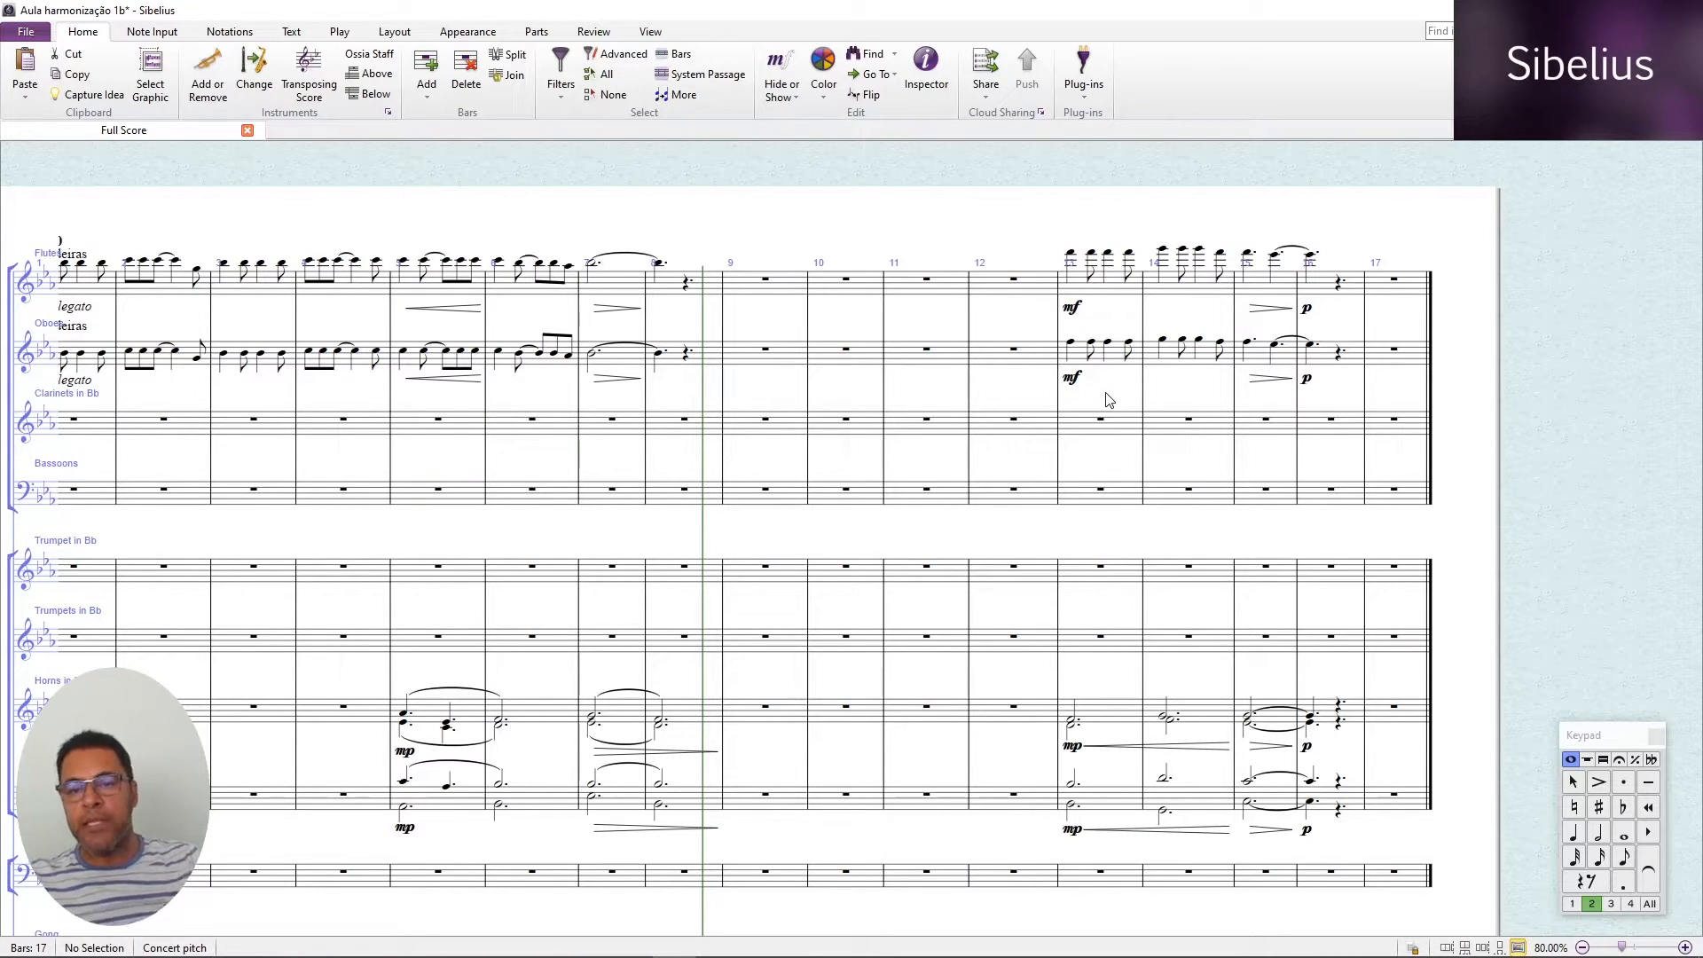
# Copy the Violin II passage from bars 13–16 into the clarinets at bar 13.
pyautogui.scroll(-3, 1107, 435)
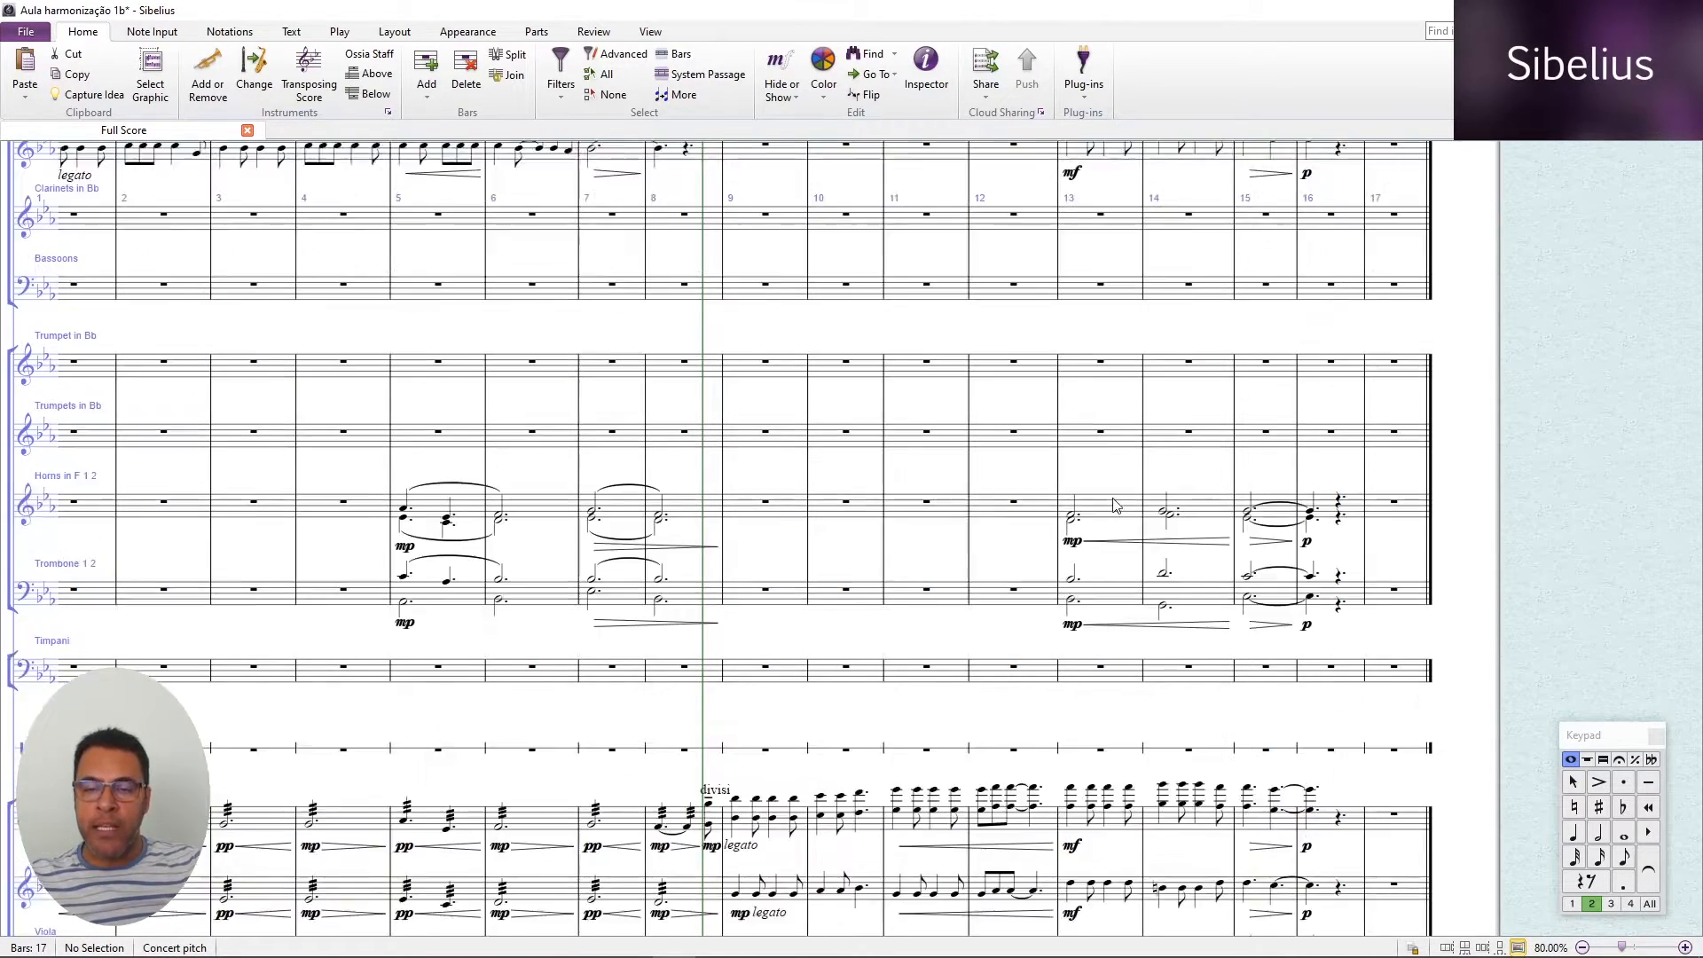
pyautogui.click(1117, 829)
pyautogui.keyDown('shift'); pyautogui.click(1329, 839); pyautogui.keyUp('shift')
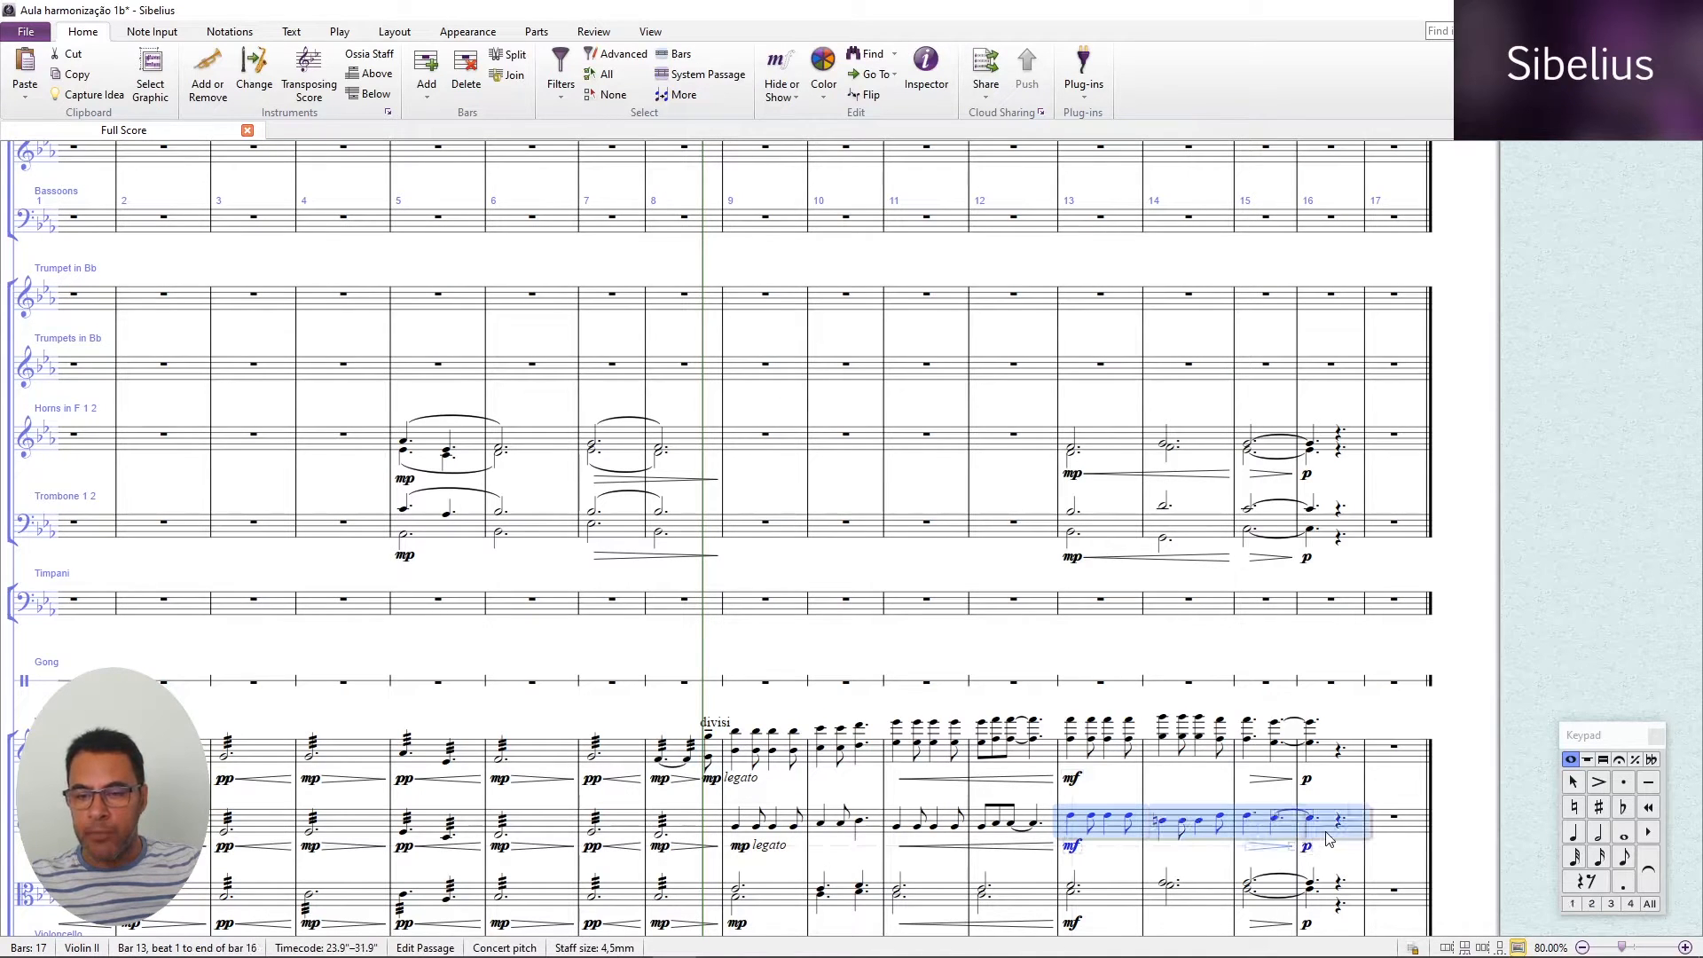
pyautogui.scroll(3, 1259, 652)
pyautogui.click(1098, 422)
pyautogui.hotkey('ctrl', 'v')
pyautogui.press('Escape')
pyautogui.scroll(-5, 1108, 532)
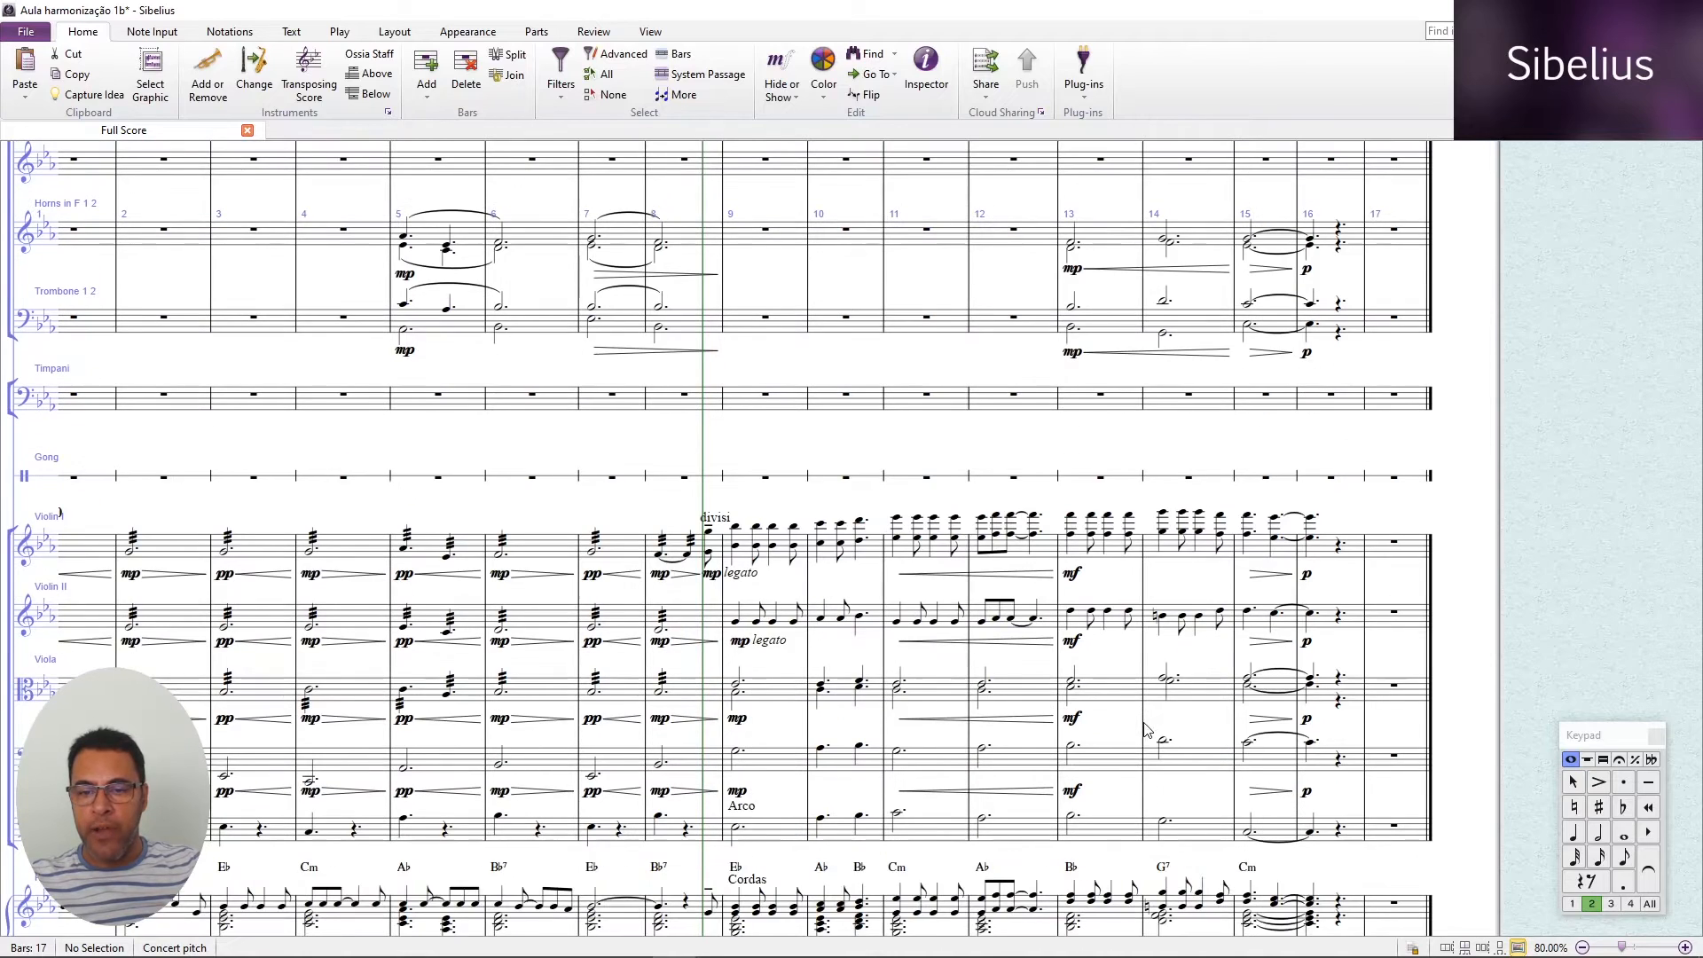
# Copy the cello passage from bars 13–16 into the bassoons at bar 13.
pyautogui.click(1116, 777)
pyautogui.keyDown('shift'); pyautogui.click(1337, 759); pyautogui.keyUp('shift')
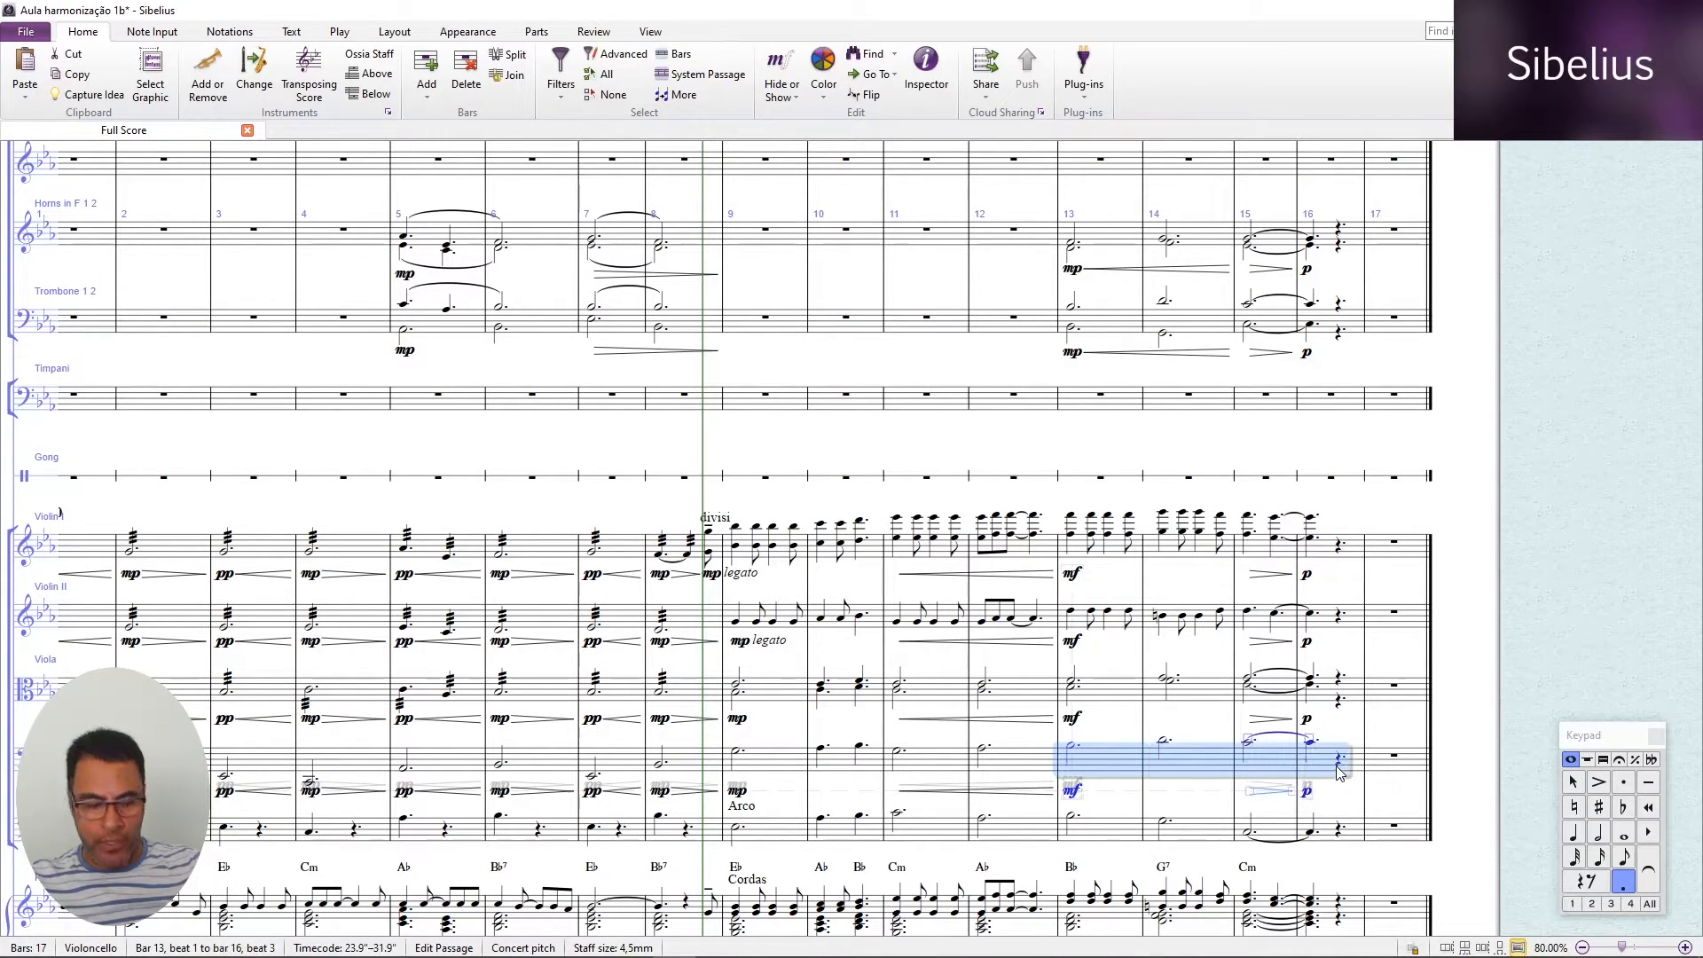
pyautogui.hotkey('ctrl', 'c')
pyautogui.scroll(4, 1238, 621)
pyautogui.click(1100, 420)
pyautogui.hotkey('ctrl', 'v')
pyautogui.press('Escape')
pyautogui.moveTo(947, 468); pyautogui.dragTo(1256, 455)
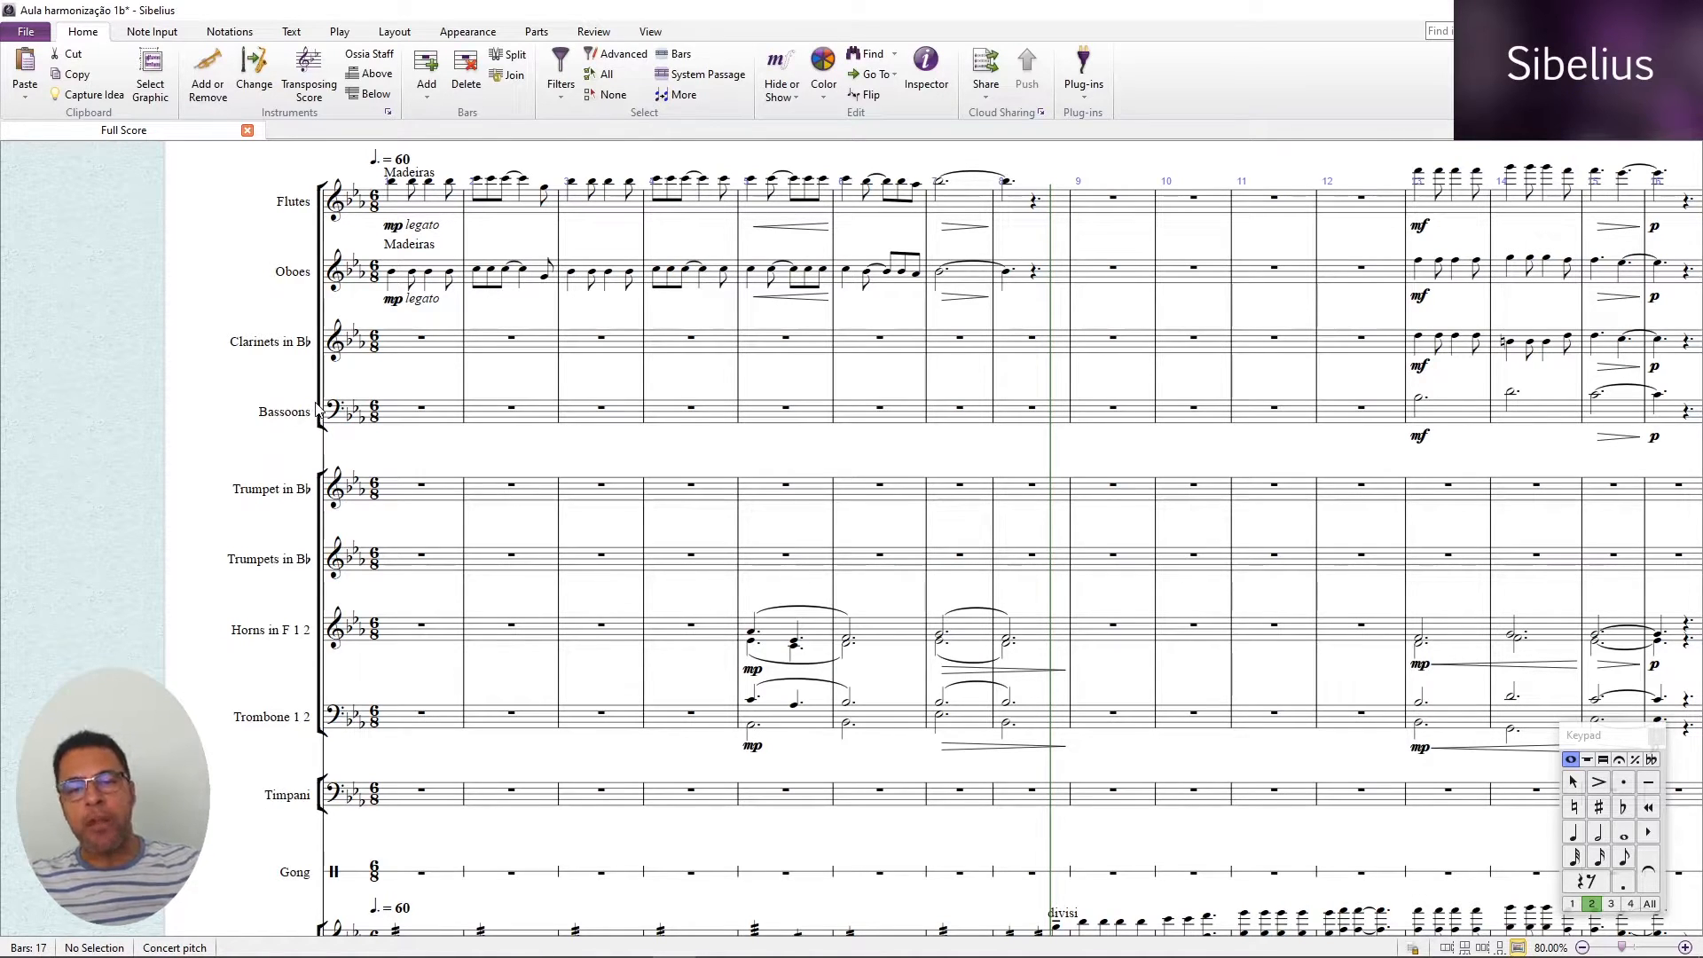
pyautogui.moveTo(692, 449); pyautogui.dragTo(346, 449)
pyautogui.moveTo(948, 468); pyautogui.dragTo(894, 472)
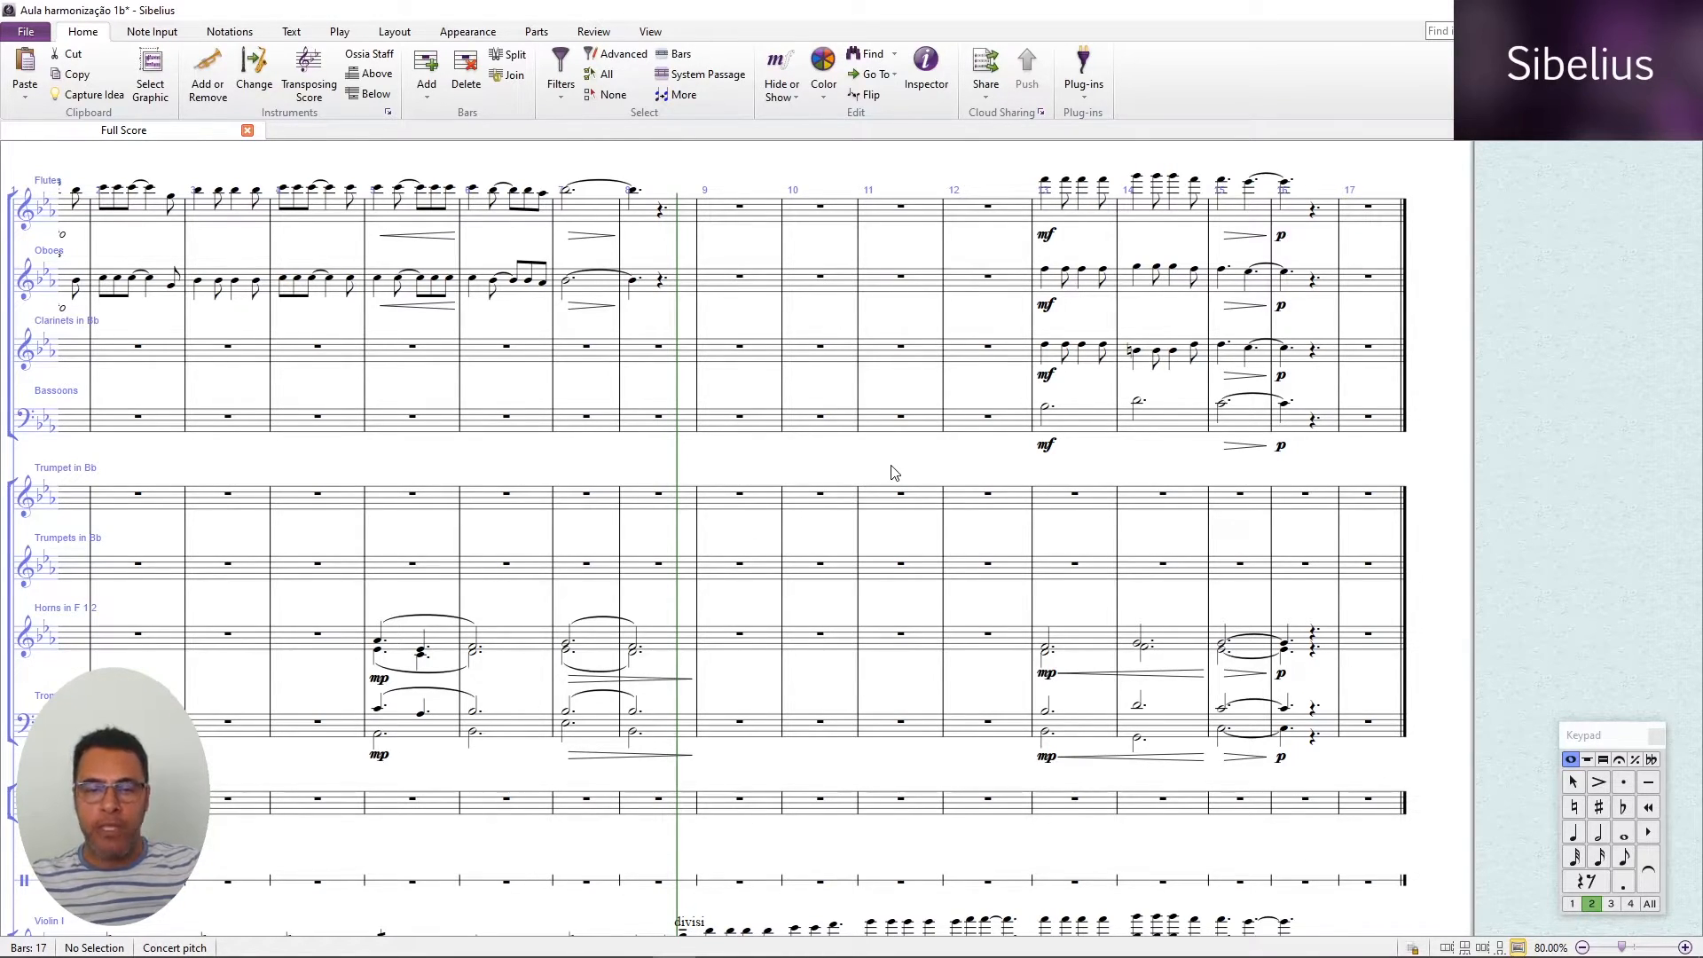
pyautogui.moveTo(1179, 532); pyautogui.dragTo(1110, 523)
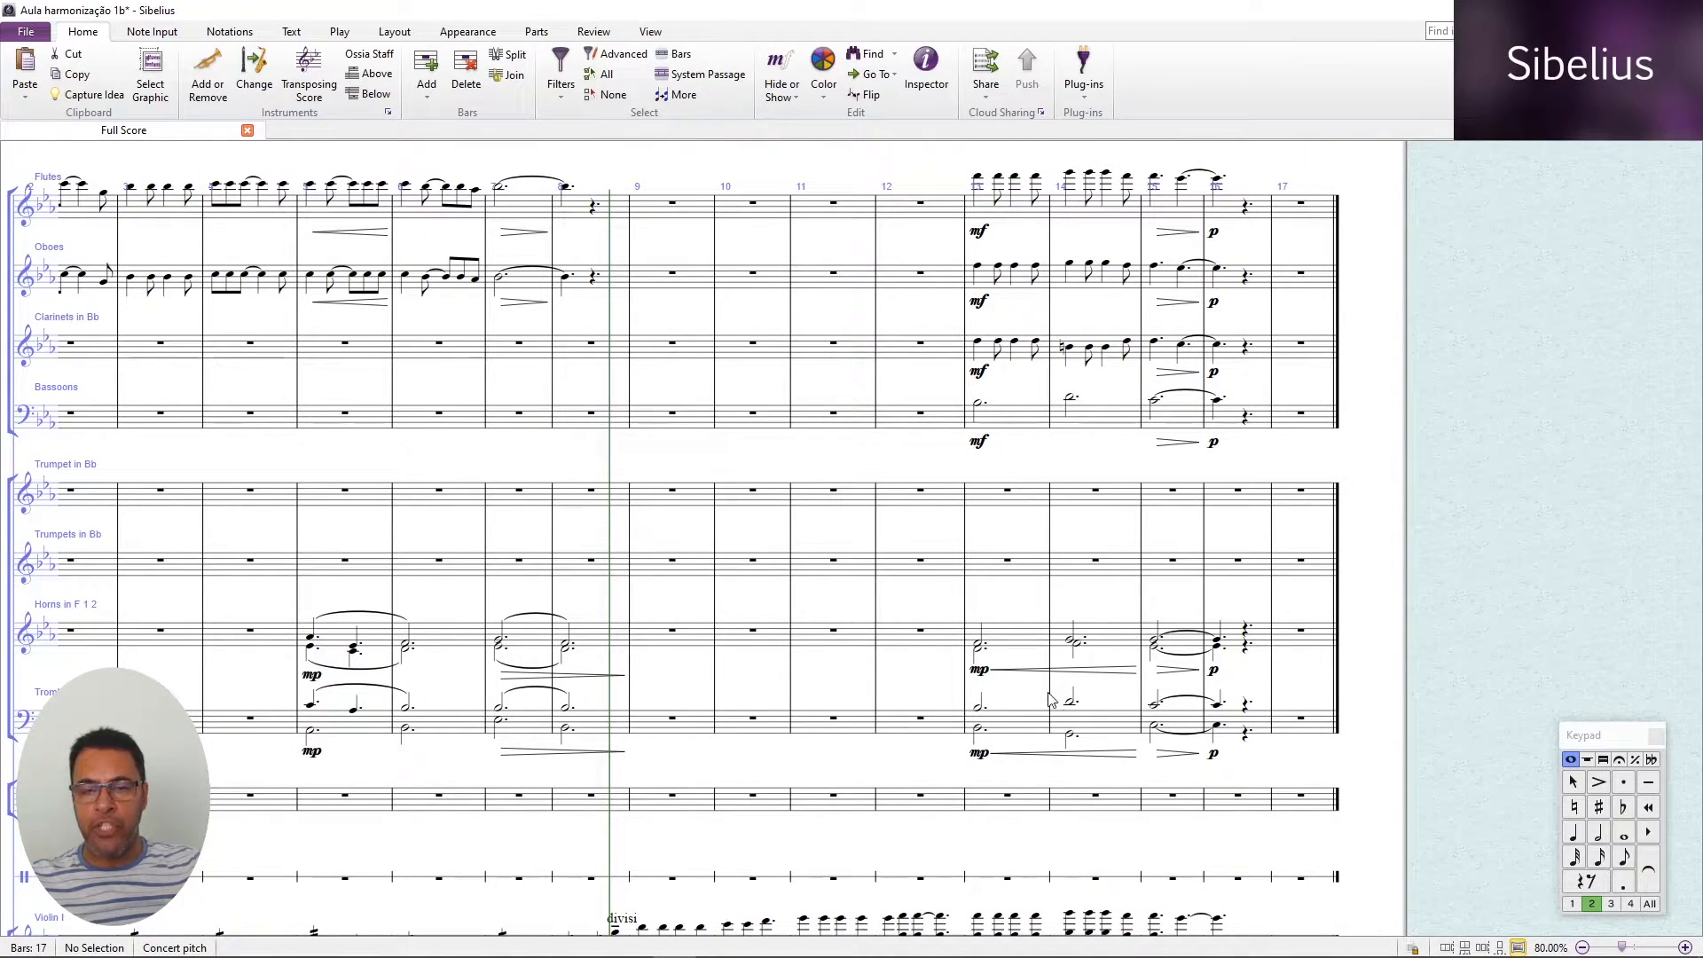
pyautogui.moveTo(1023, 629); pyautogui.dragTo(1139, 280)
pyautogui.moveTo(741, 498); pyautogui.dragTo(956, 560)
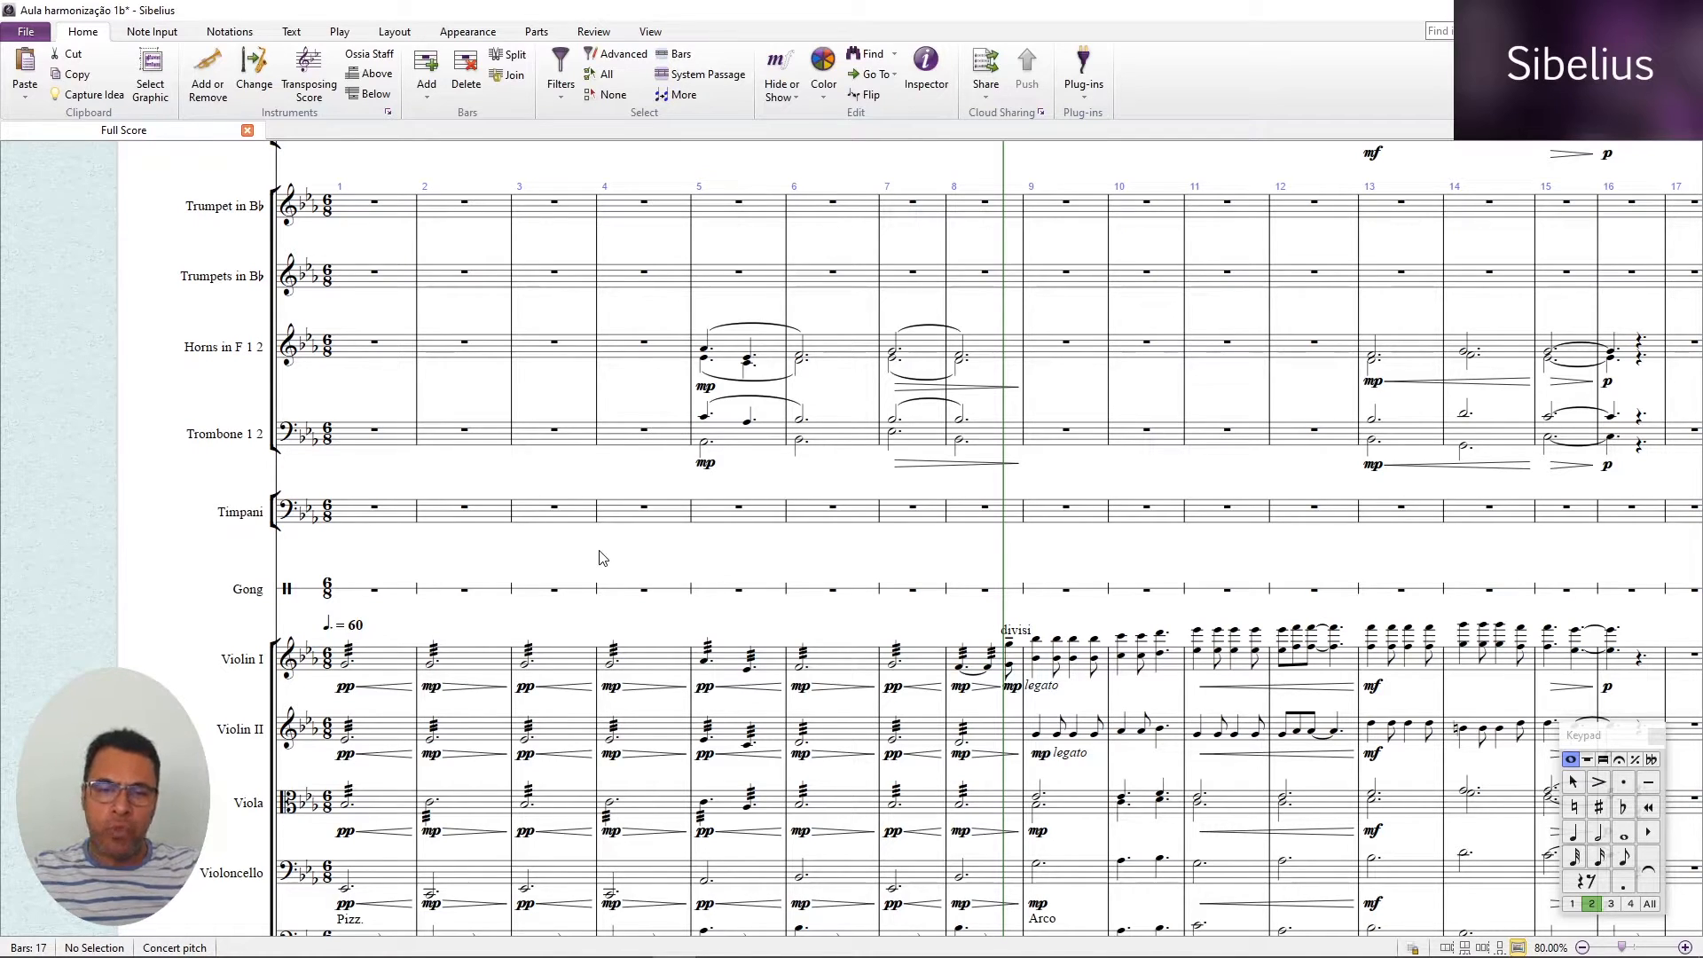
pyautogui.scroll(-3, 661, 595)
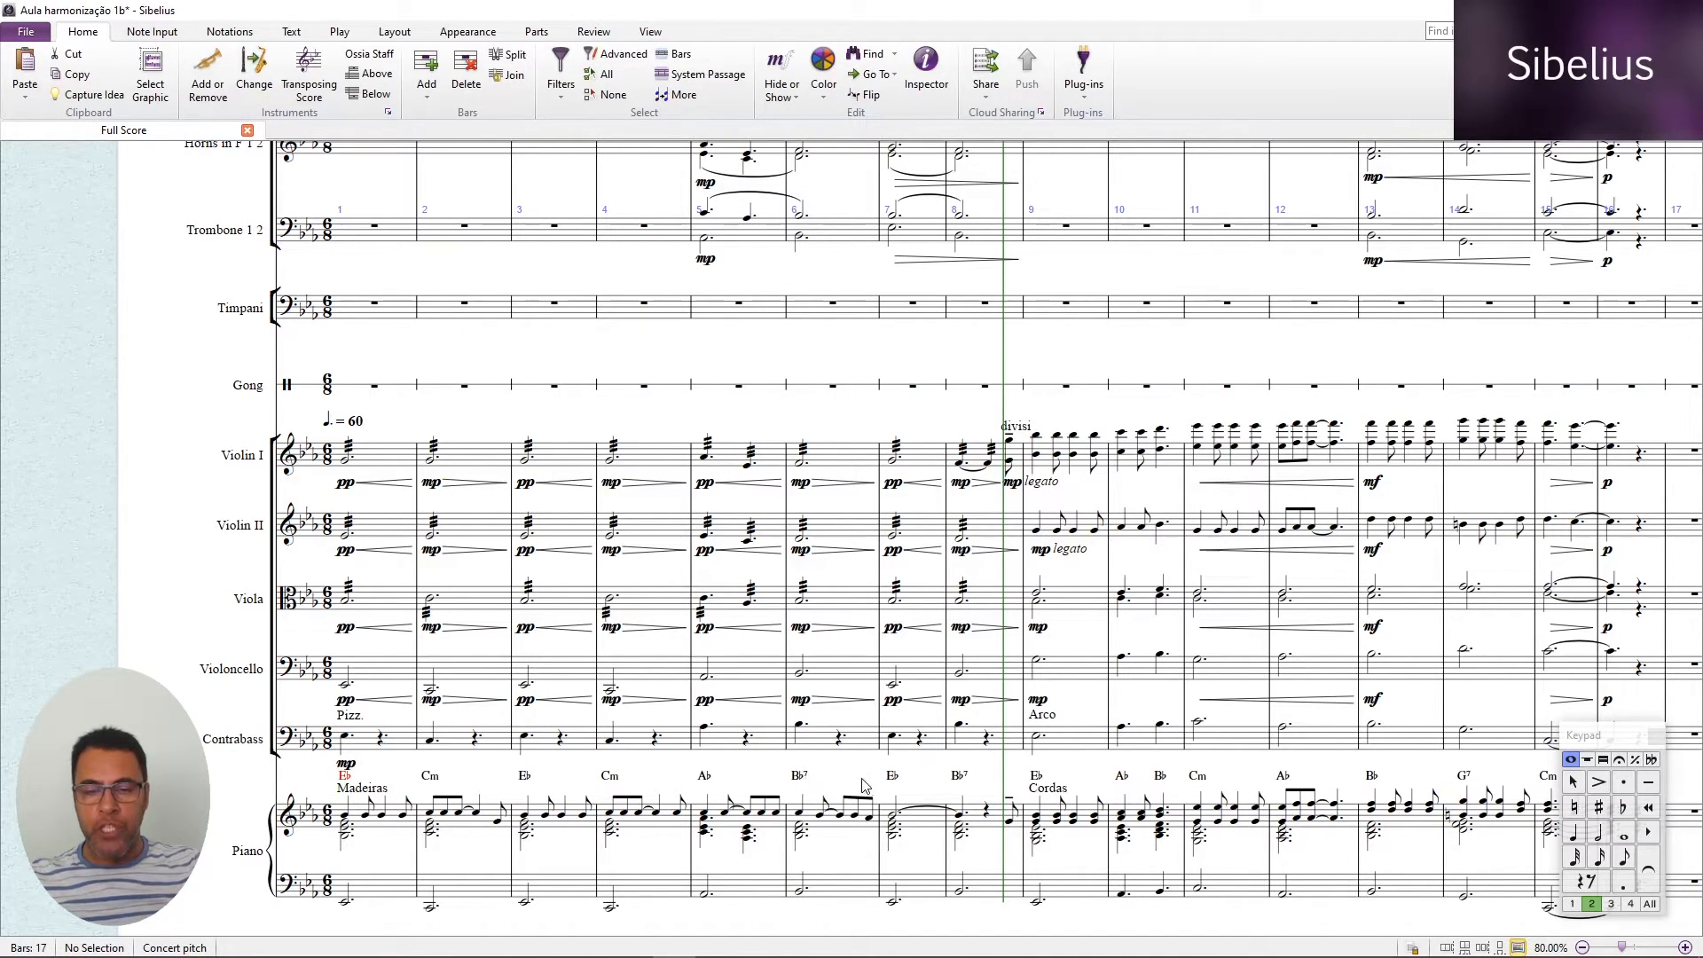
# Enter dotted half notes B♭, E♭ and B♭ in the timpani in bars 6–8.
pyautogui.click(955, 779)
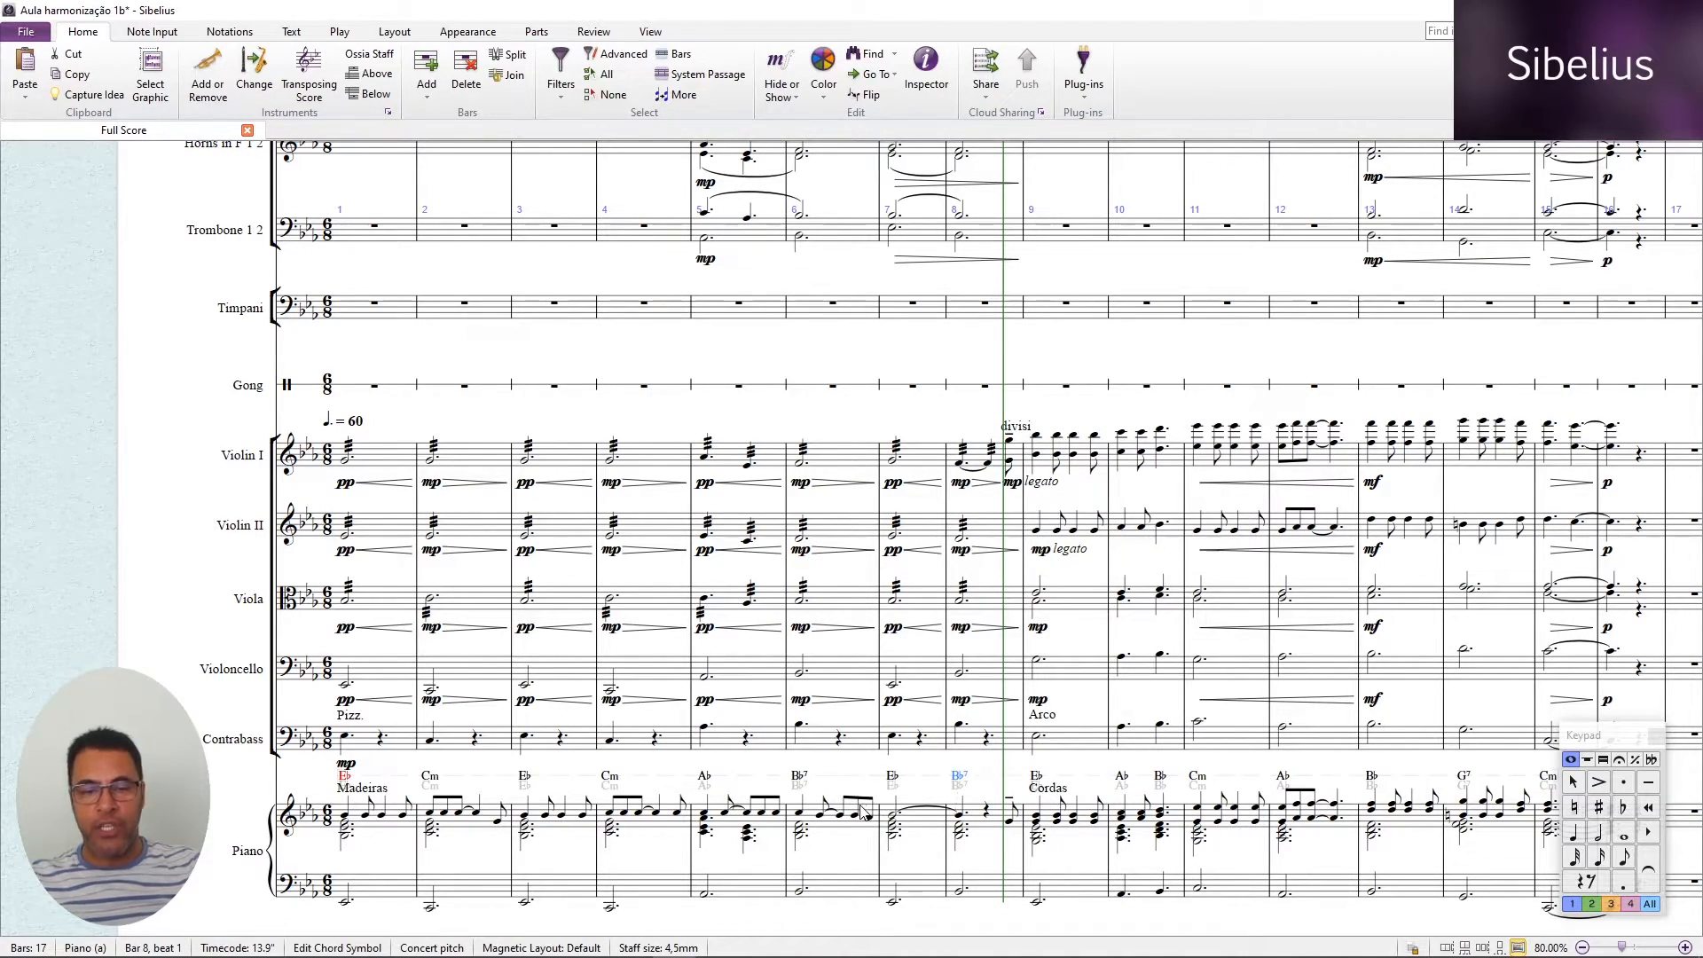
pyautogui.click(835, 306)
pyautogui.press('5')
pyautogui.press('.')
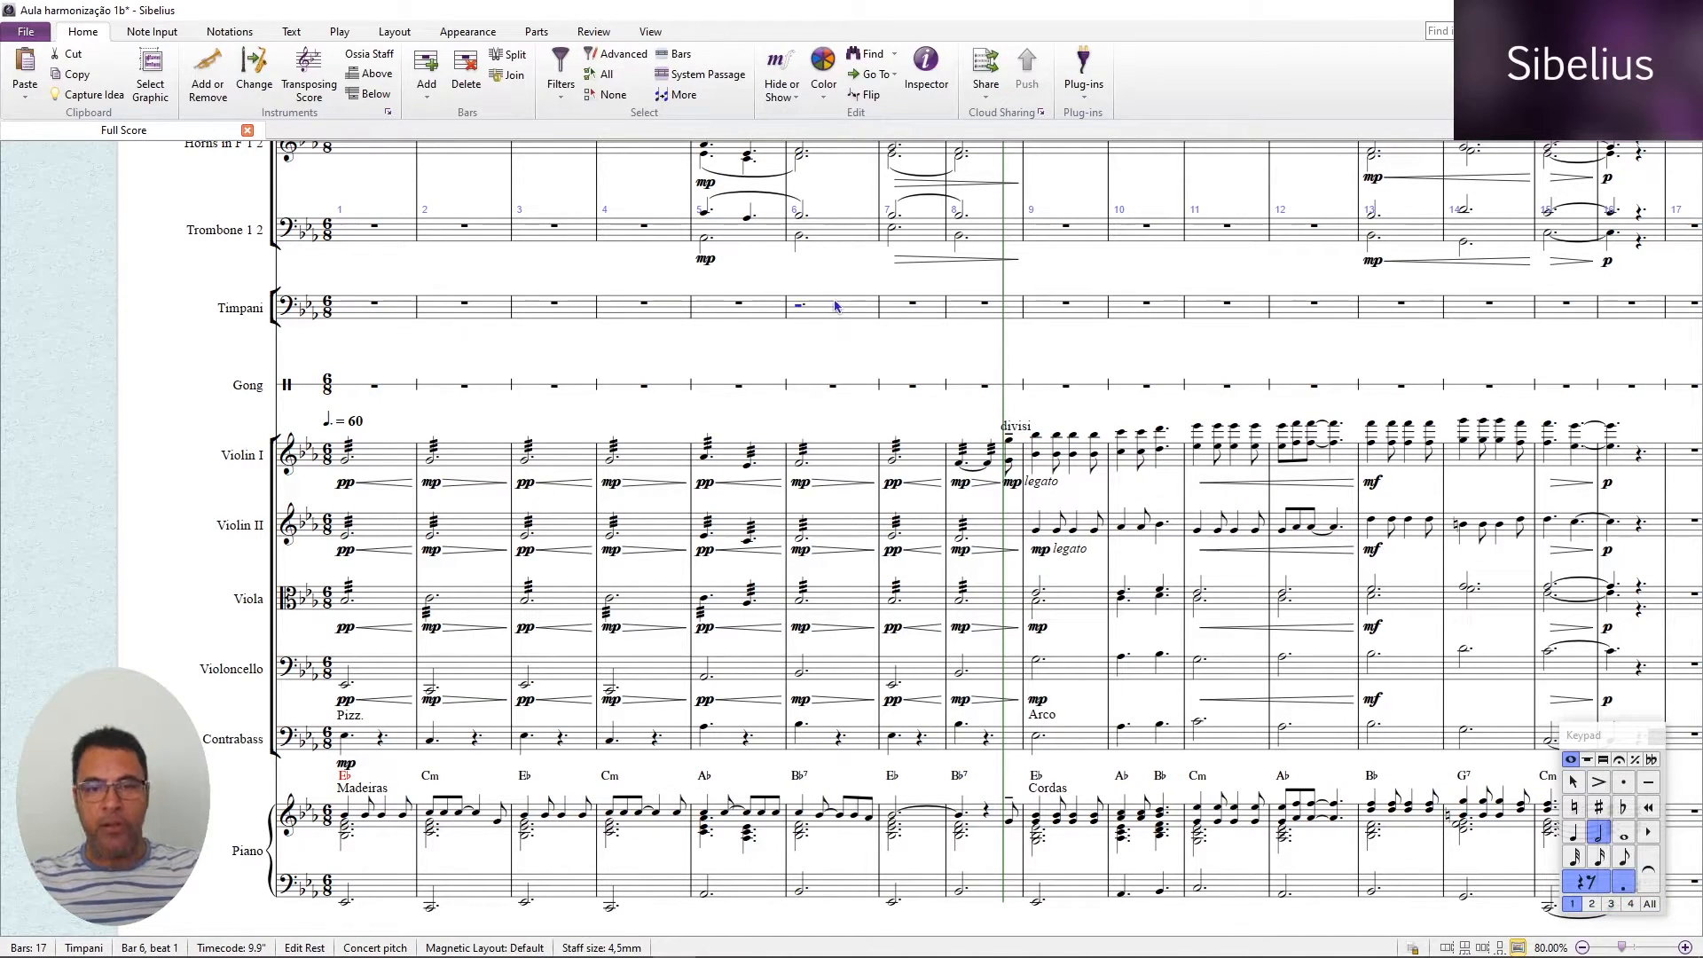
pyautogui.press('b')
pyautogui.press('e')
pyautogui.press('b')
pyautogui.press('Escape')
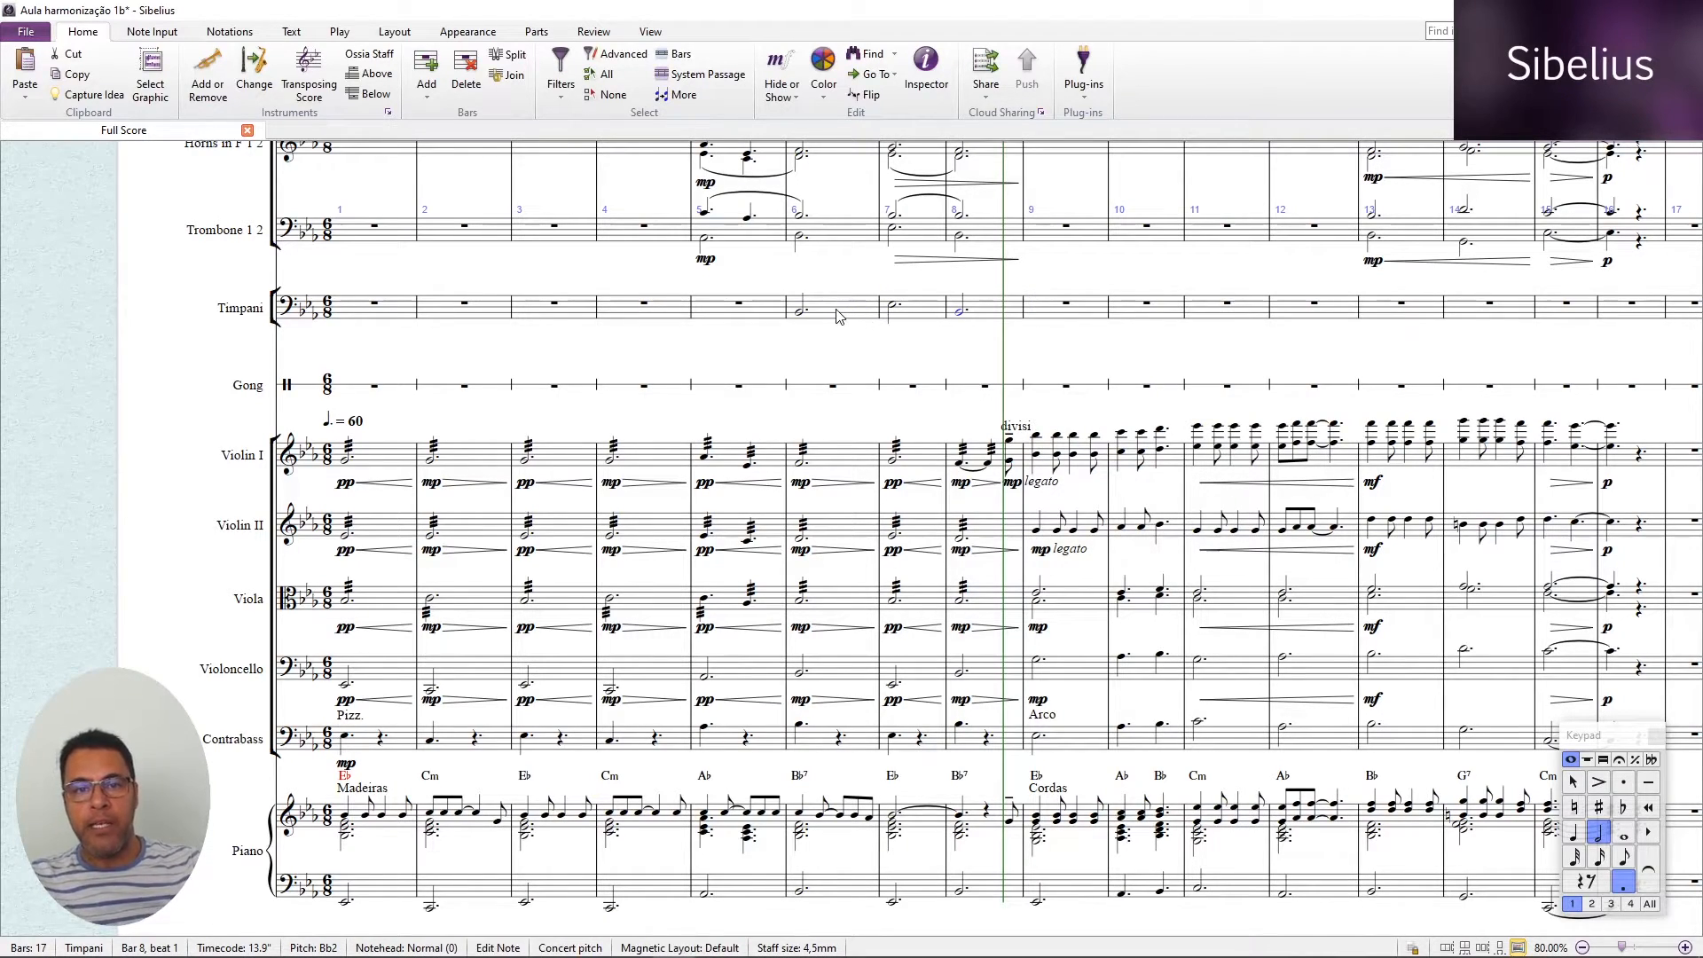
# Add tremolos to the timpani notes in bars 6–8 and an mp dynamic at bar 6.
pyautogui.keyDown('shift'); pyautogui.click(838, 315); pyautogui.keyUp('shift')
pyautogui.press('F8')
pyautogui.press('6')
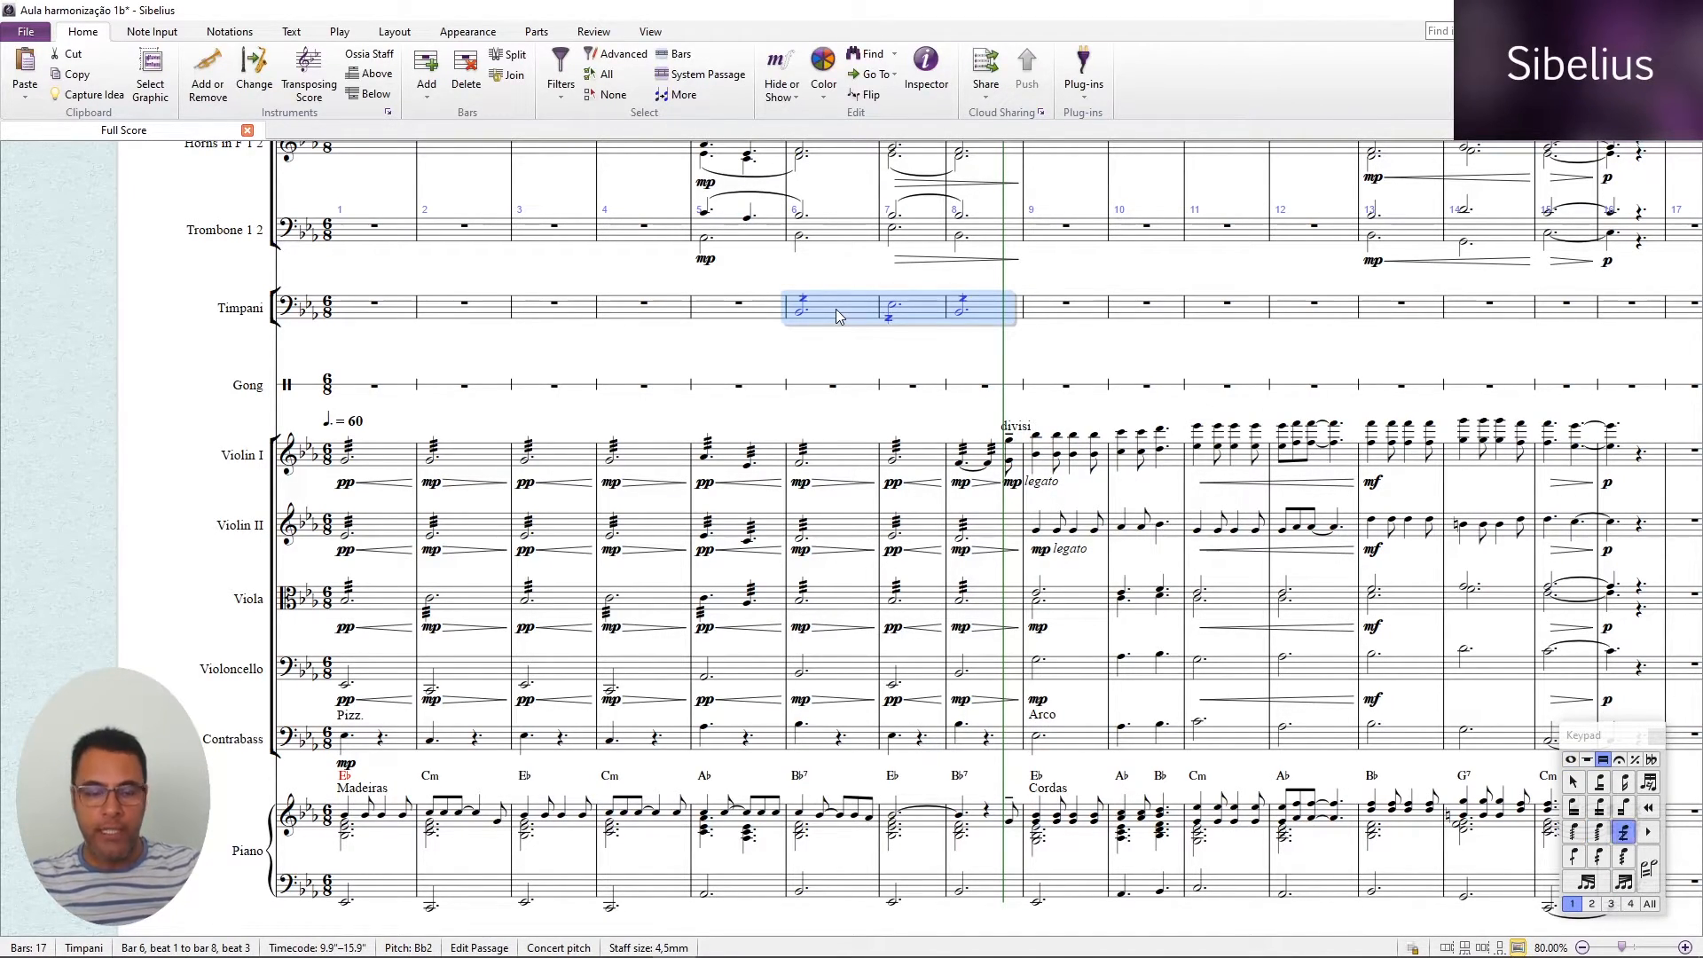
pyautogui.hotkey('ctrl', 'e')
pyautogui.hotkey('ctrl', 'm')
pyautogui.hotkey('ctrl', 'p')
pyautogui.press('Escape')
pyautogui.press('Escape')
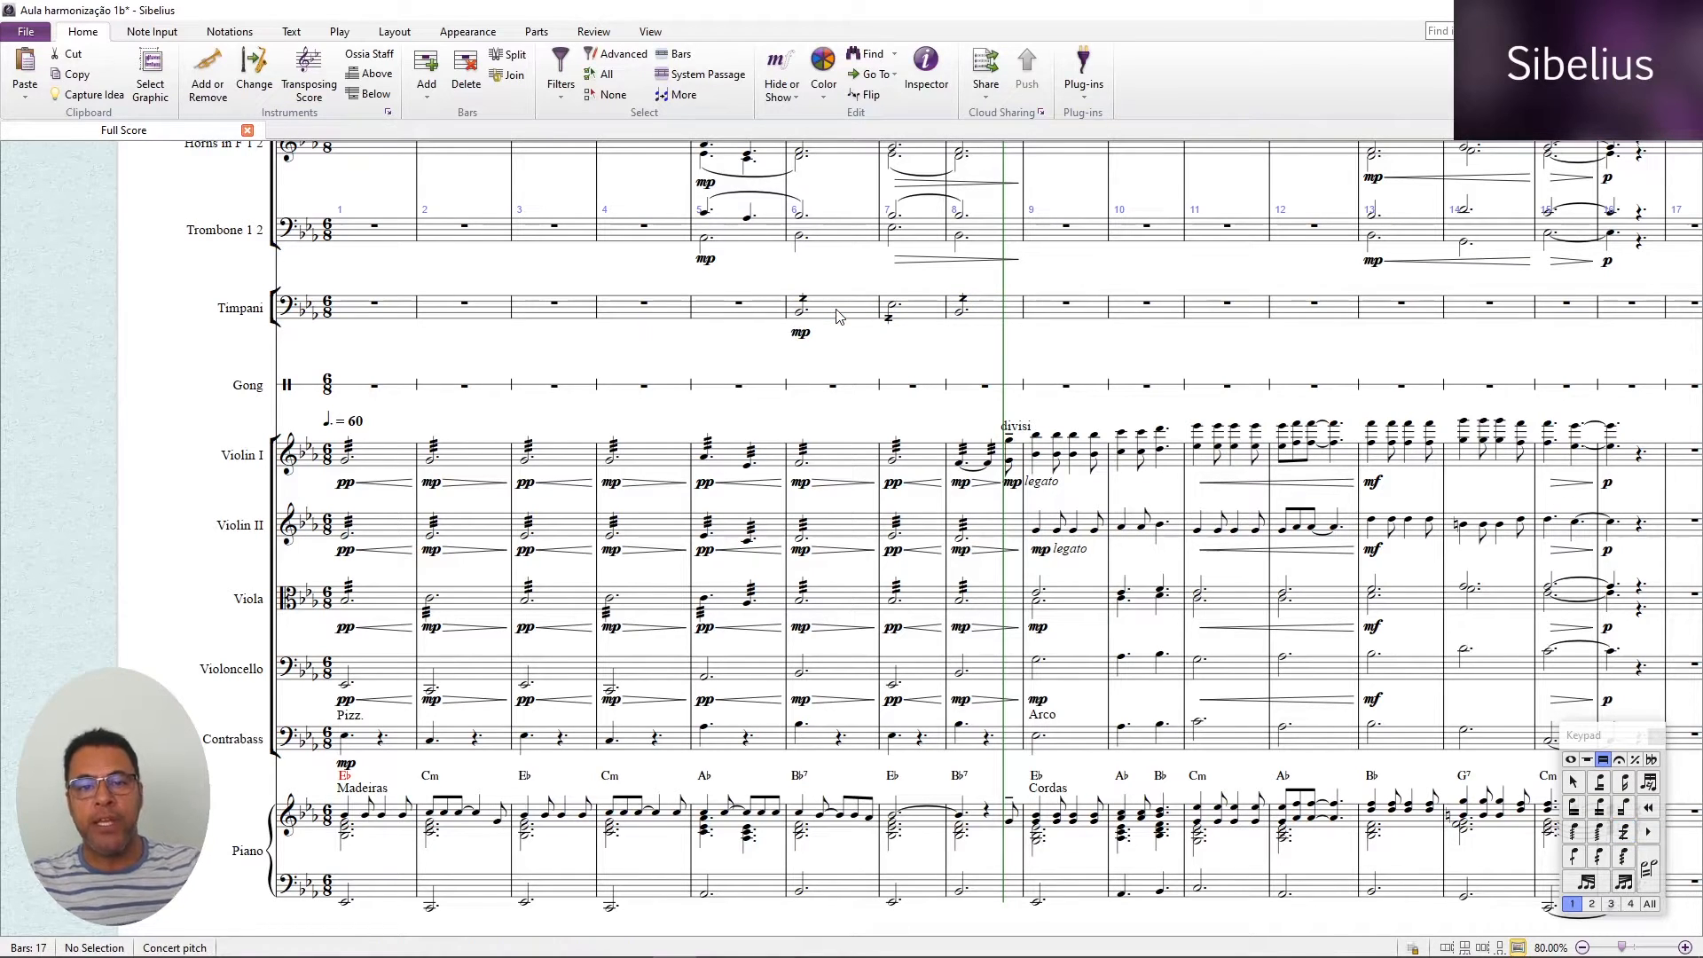
# Play back the score from the timpani entry in bar 6.
pyautogui.click(838, 317)
pyautogui.press('p')
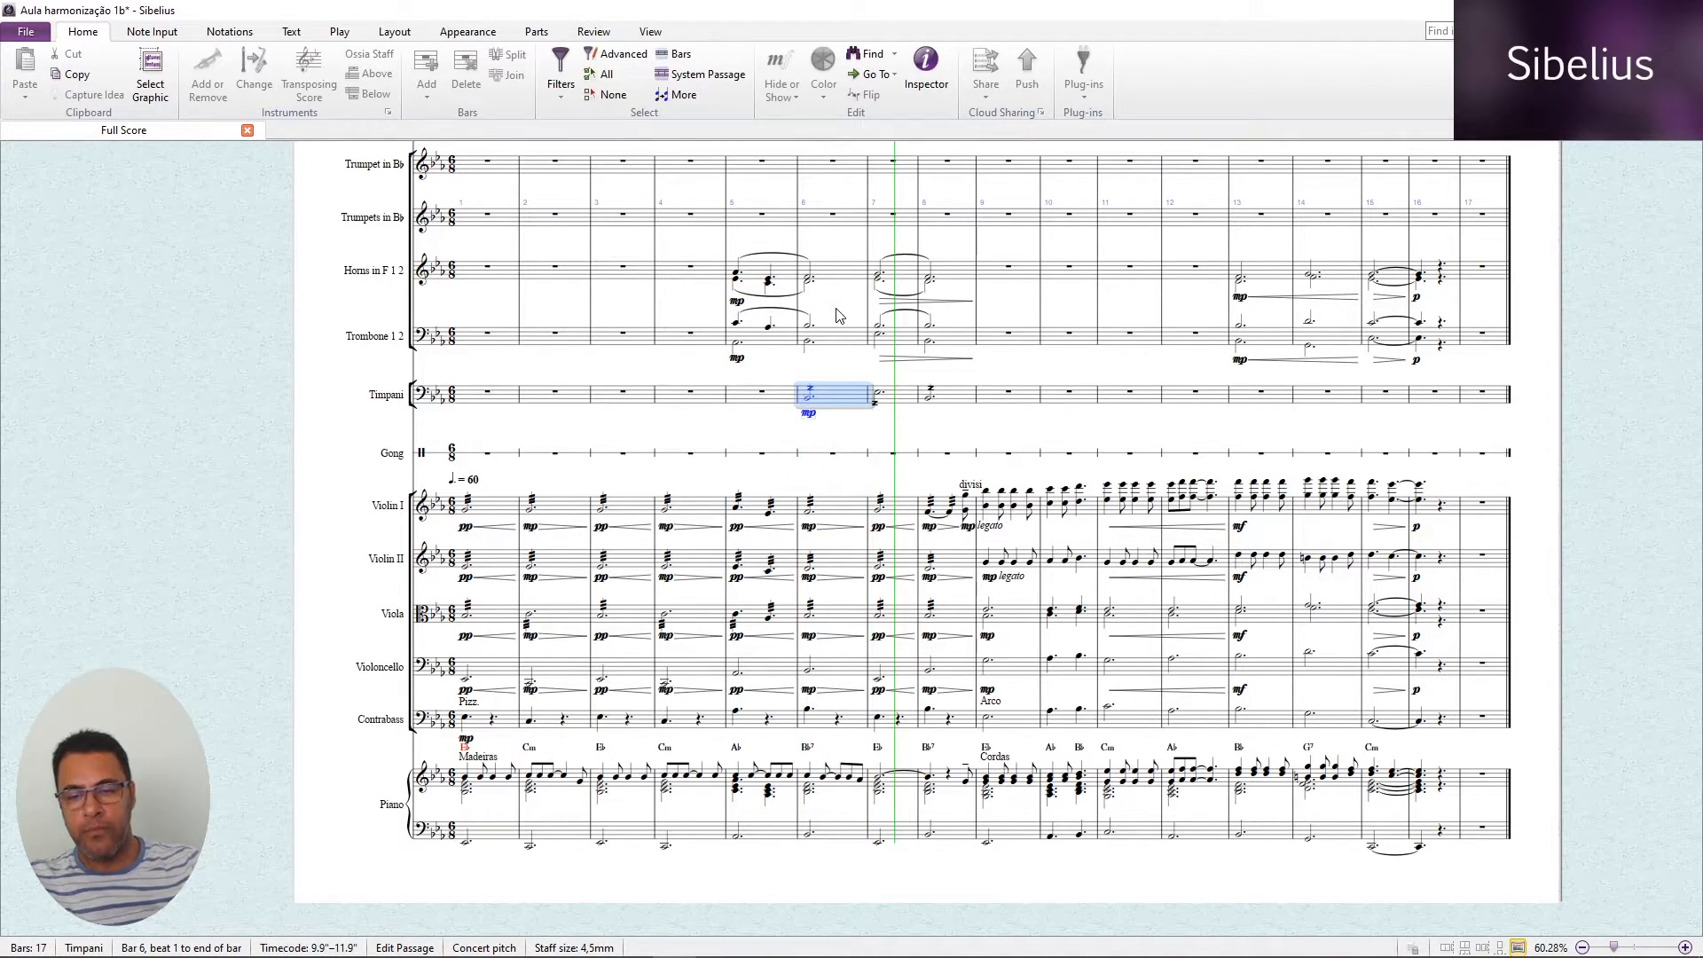
pyautogui.press('space')
# Add a crescendo hairpin to the timpani in bar 6 and a diminuendo hairpin in bar 8.
pyautogui.click(947, 434)
pyautogui.click(833, 407)
pyautogui.press('h')
pyautogui.click(984, 395)
pyautogui.hotkey('shift', 'h')
pyautogui.click(979, 446)
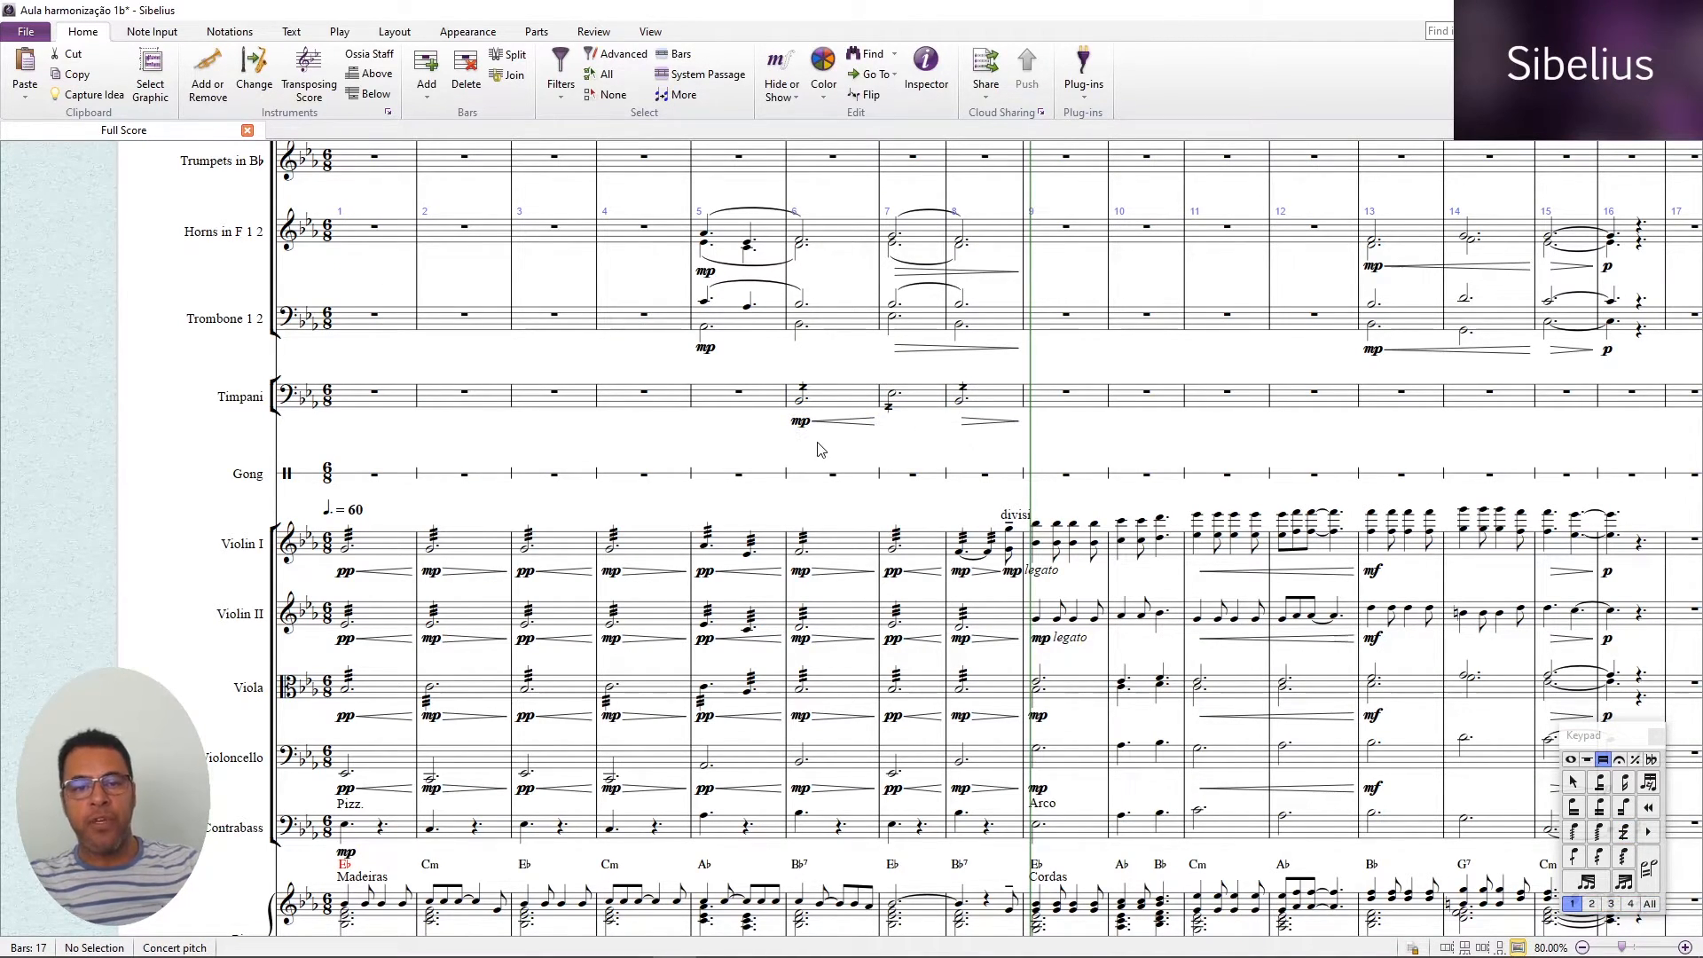
# Play back the orchestration from the trombone entry in bar 5.
pyautogui.click(705, 332)
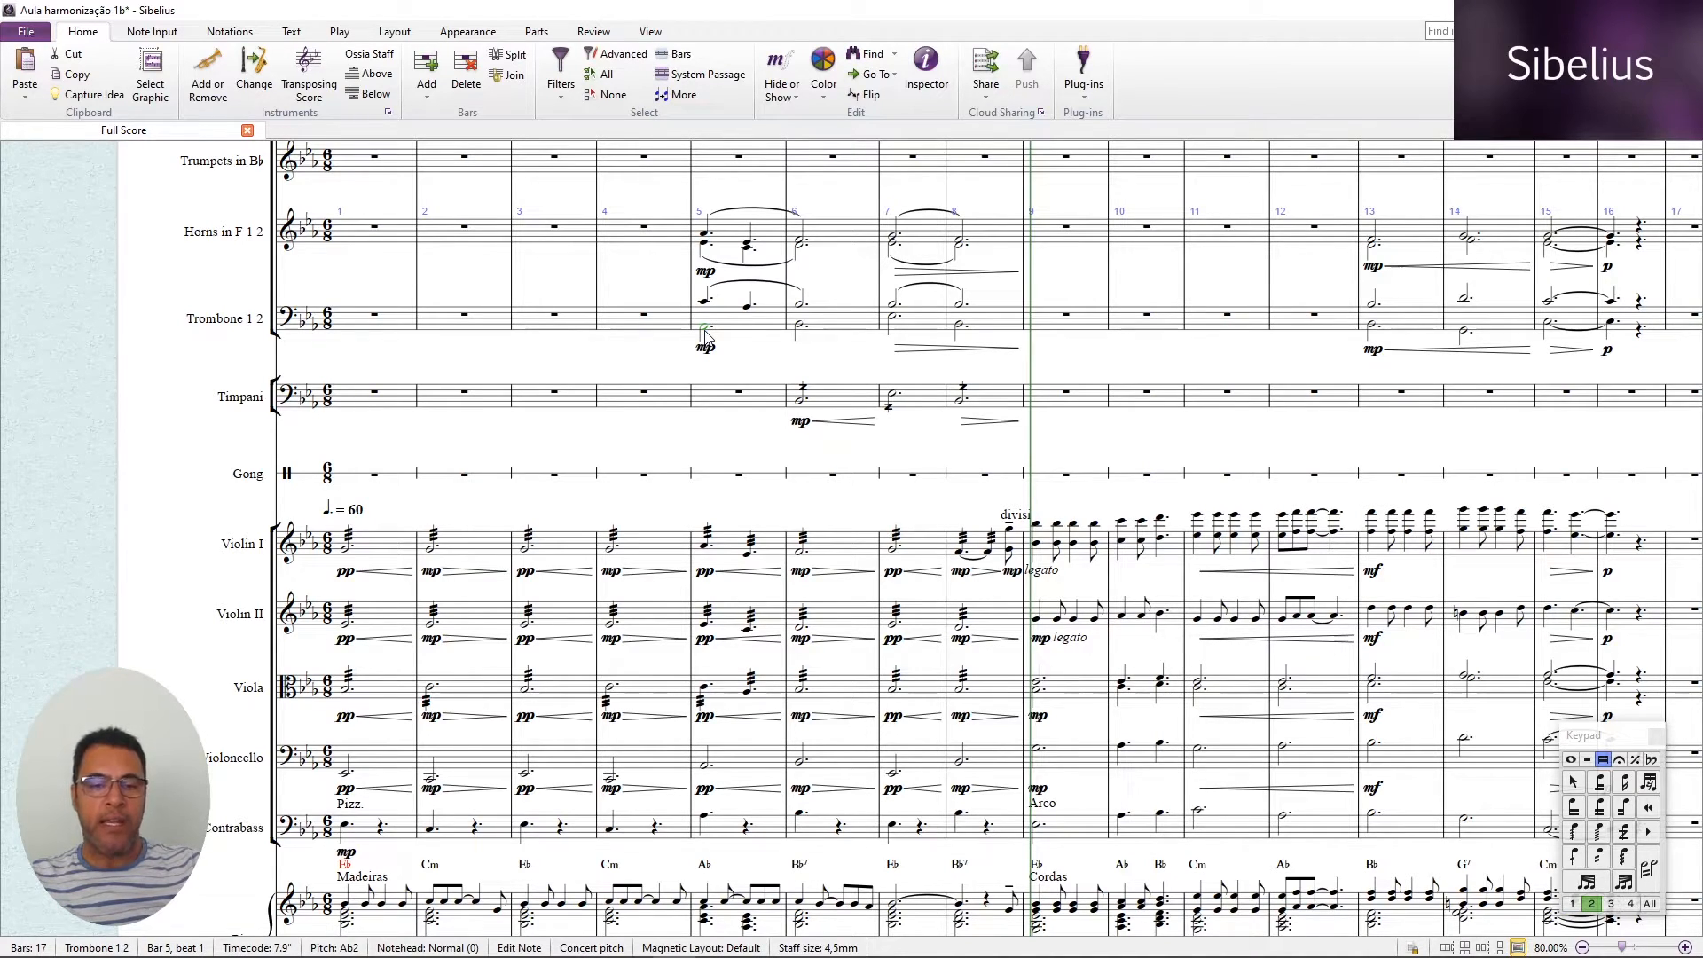
pyautogui.press('p')
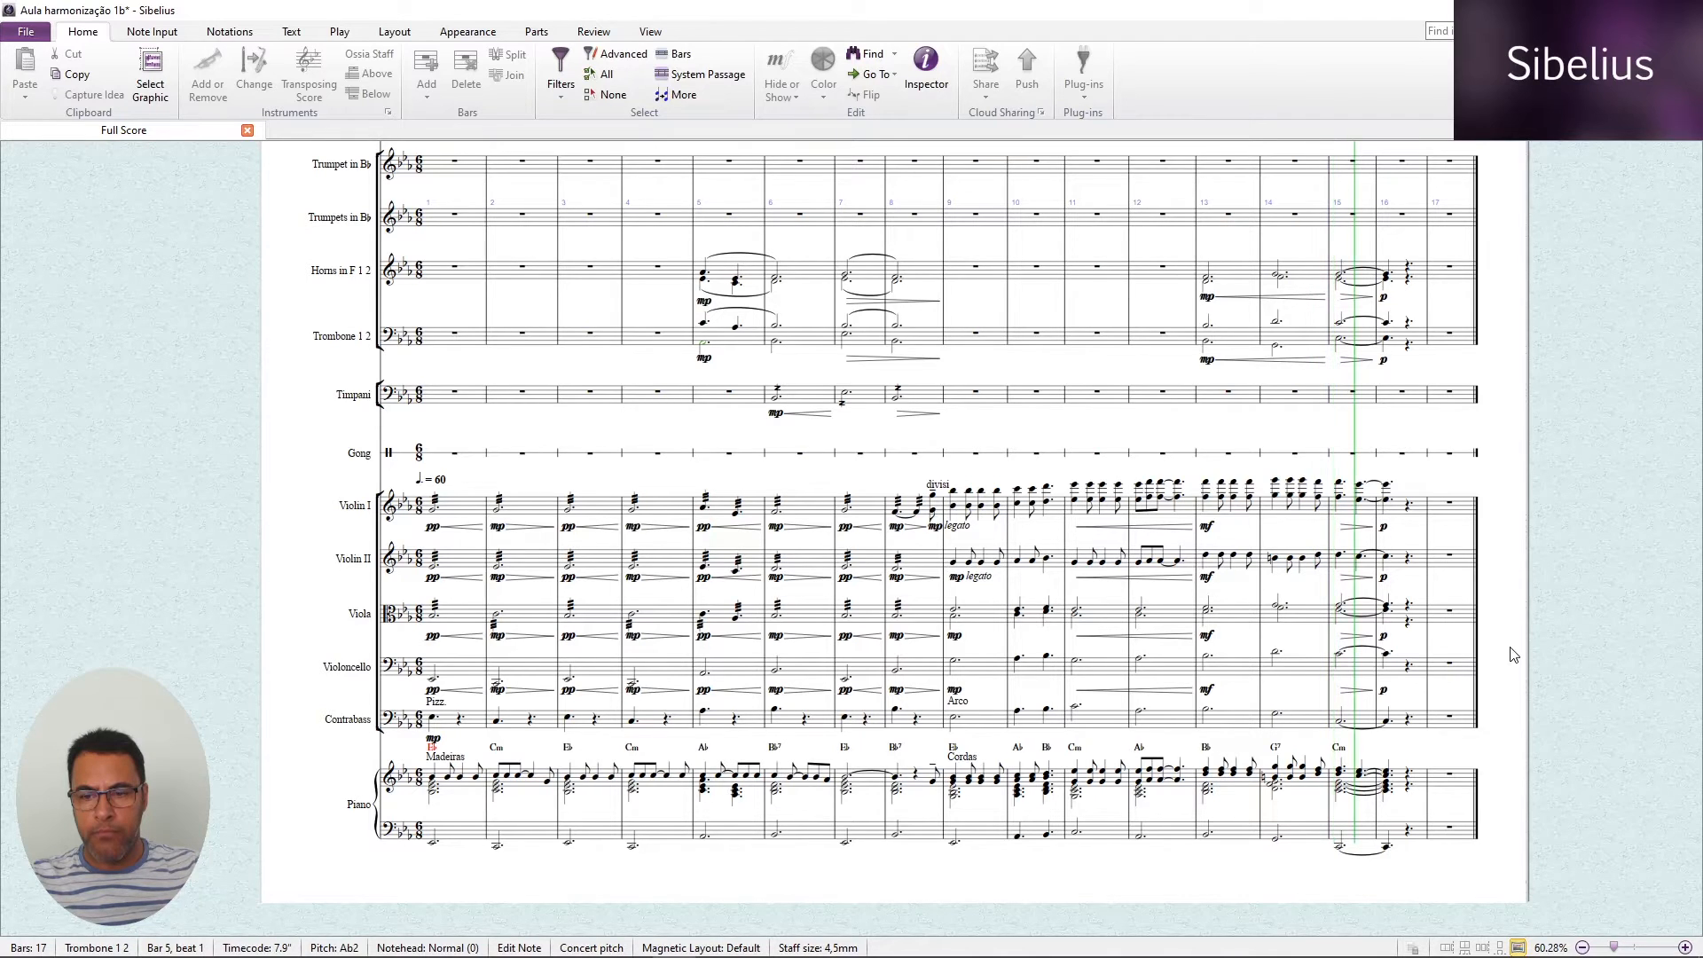
# Stop the playback and copy the Oboes passage from bars 13–16 to the upper Trumpet in Bb staff at bar 13.
pyautogui.press('space')
pyautogui.moveTo(1451, 592); pyautogui.dragTo(1208, 782)
pyautogui.scroll(5, 1248, 647)
pyautogui.click(1170, 359)
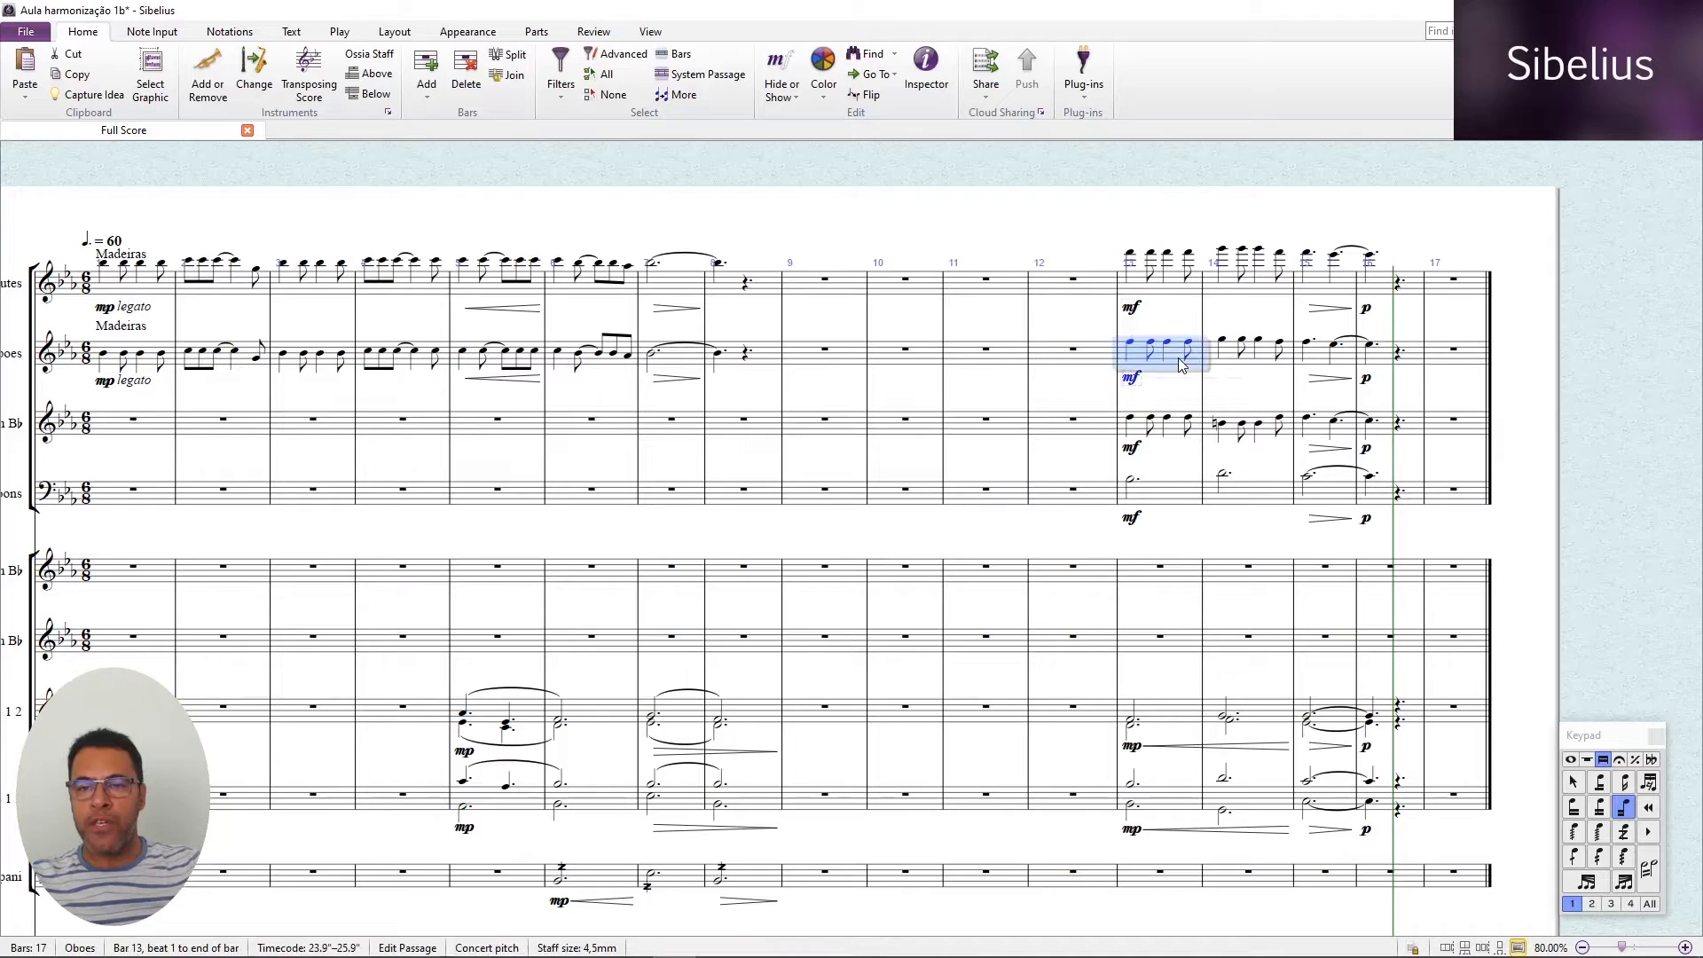
pyautogui.keyDown('shift'); pyautogui.click(1393, 355); pyautogui.keyUp('shift')
pyautogui.hotkey('ctrl', 'c')
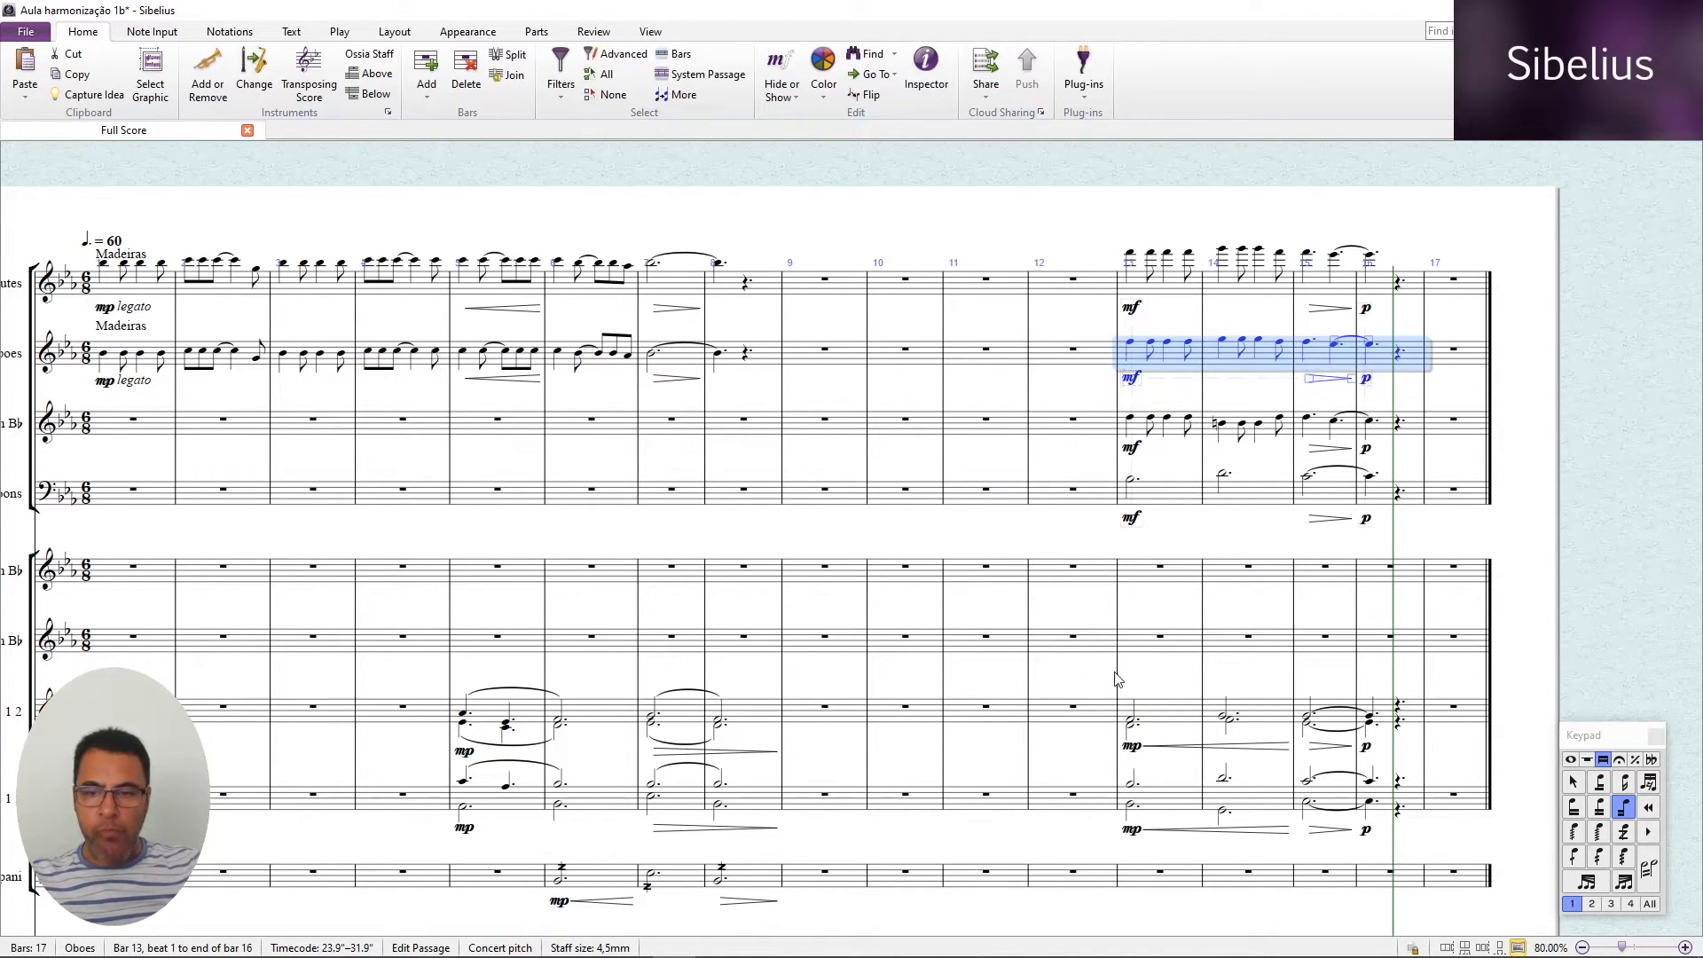
pyautogui.click(1153, 570)
pyautogui.hotkey('ctrl', 'v')
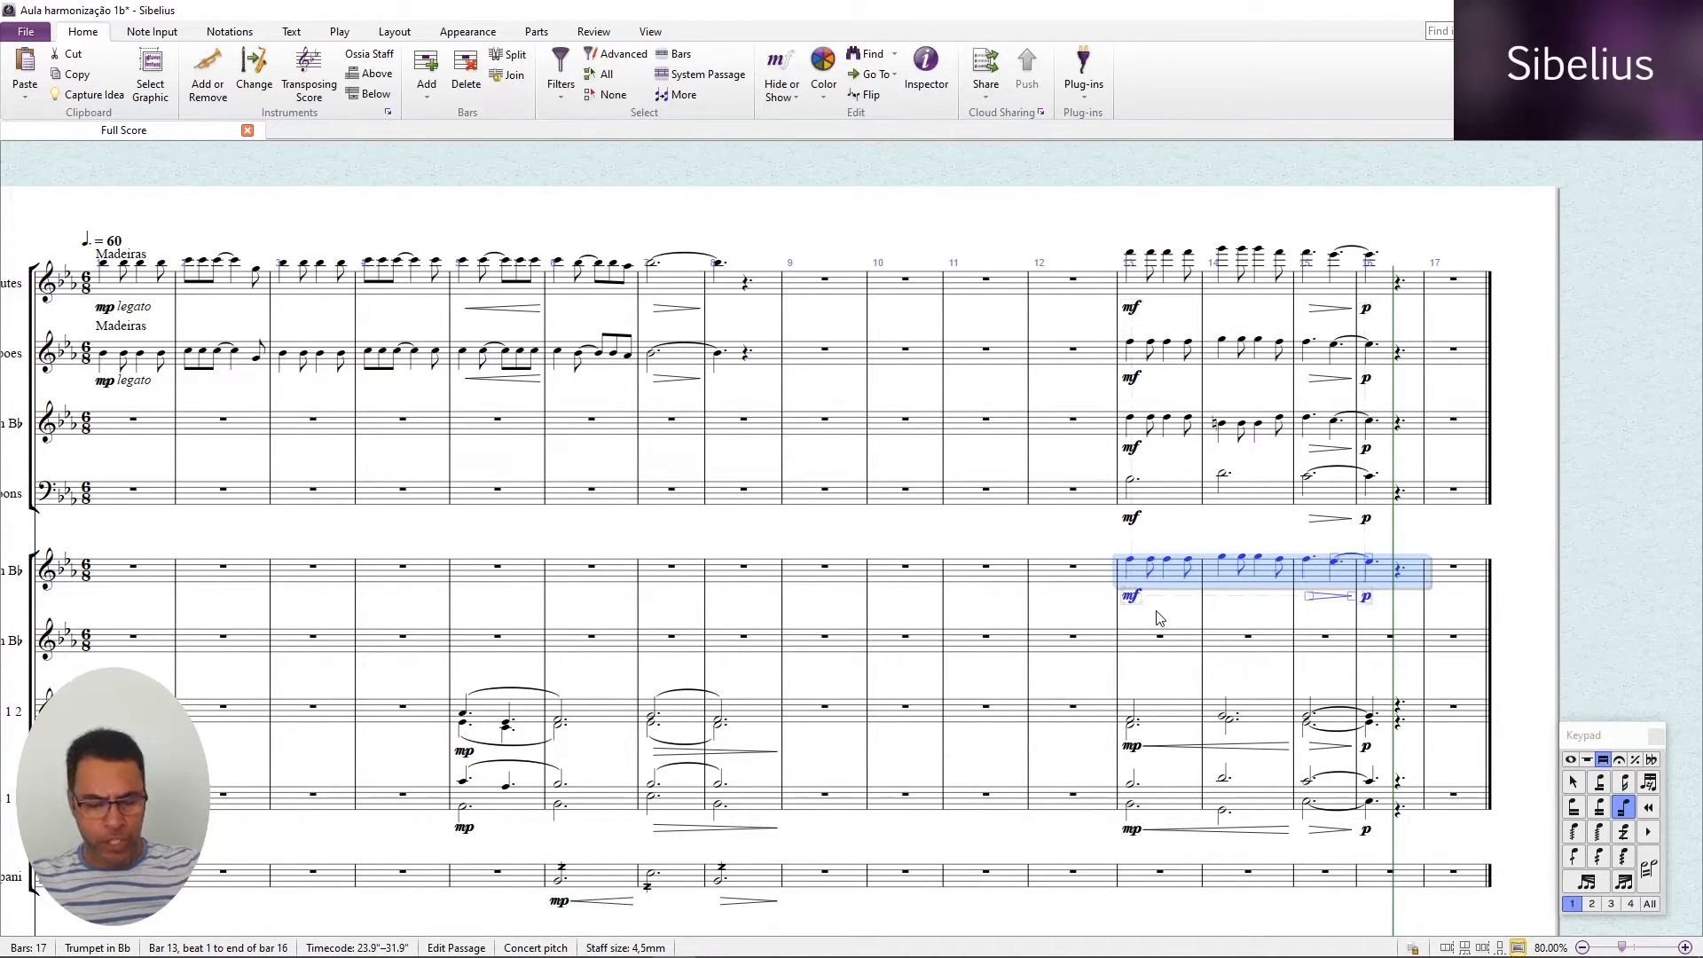
# Append the expression word legato to the mf dynamic in bar 13 of the upper trumpet staff.
pyautogui.doubleClick(1132, 596)
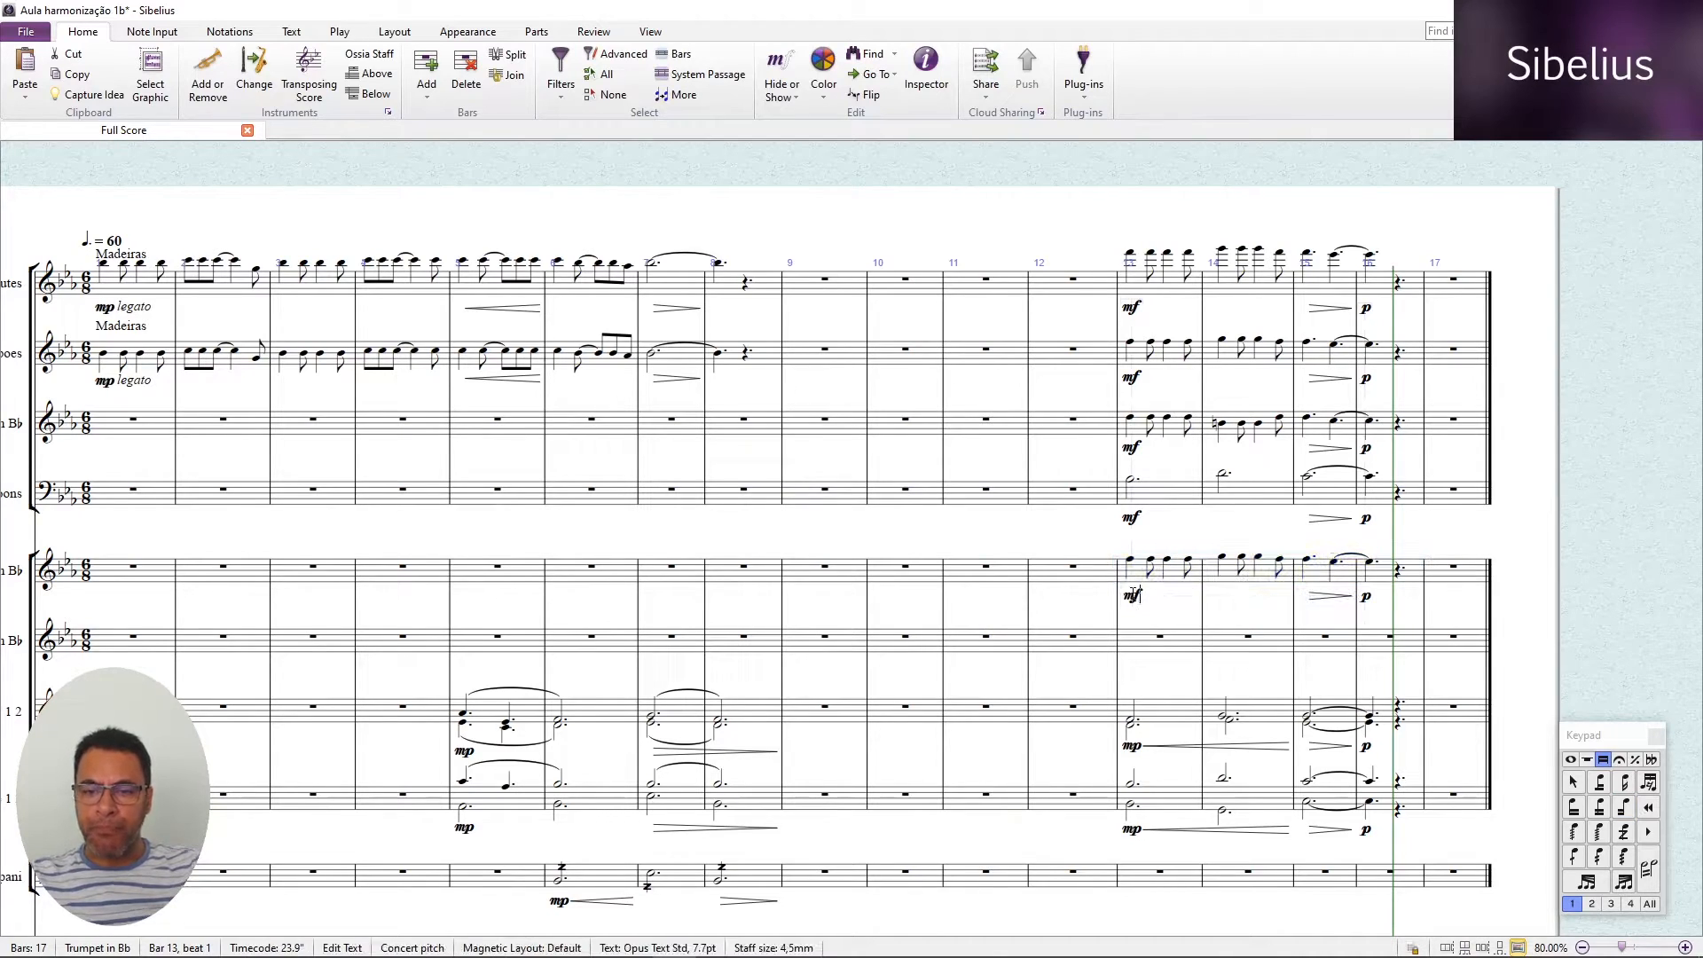
pyautogui.rightClick(1151, 627)
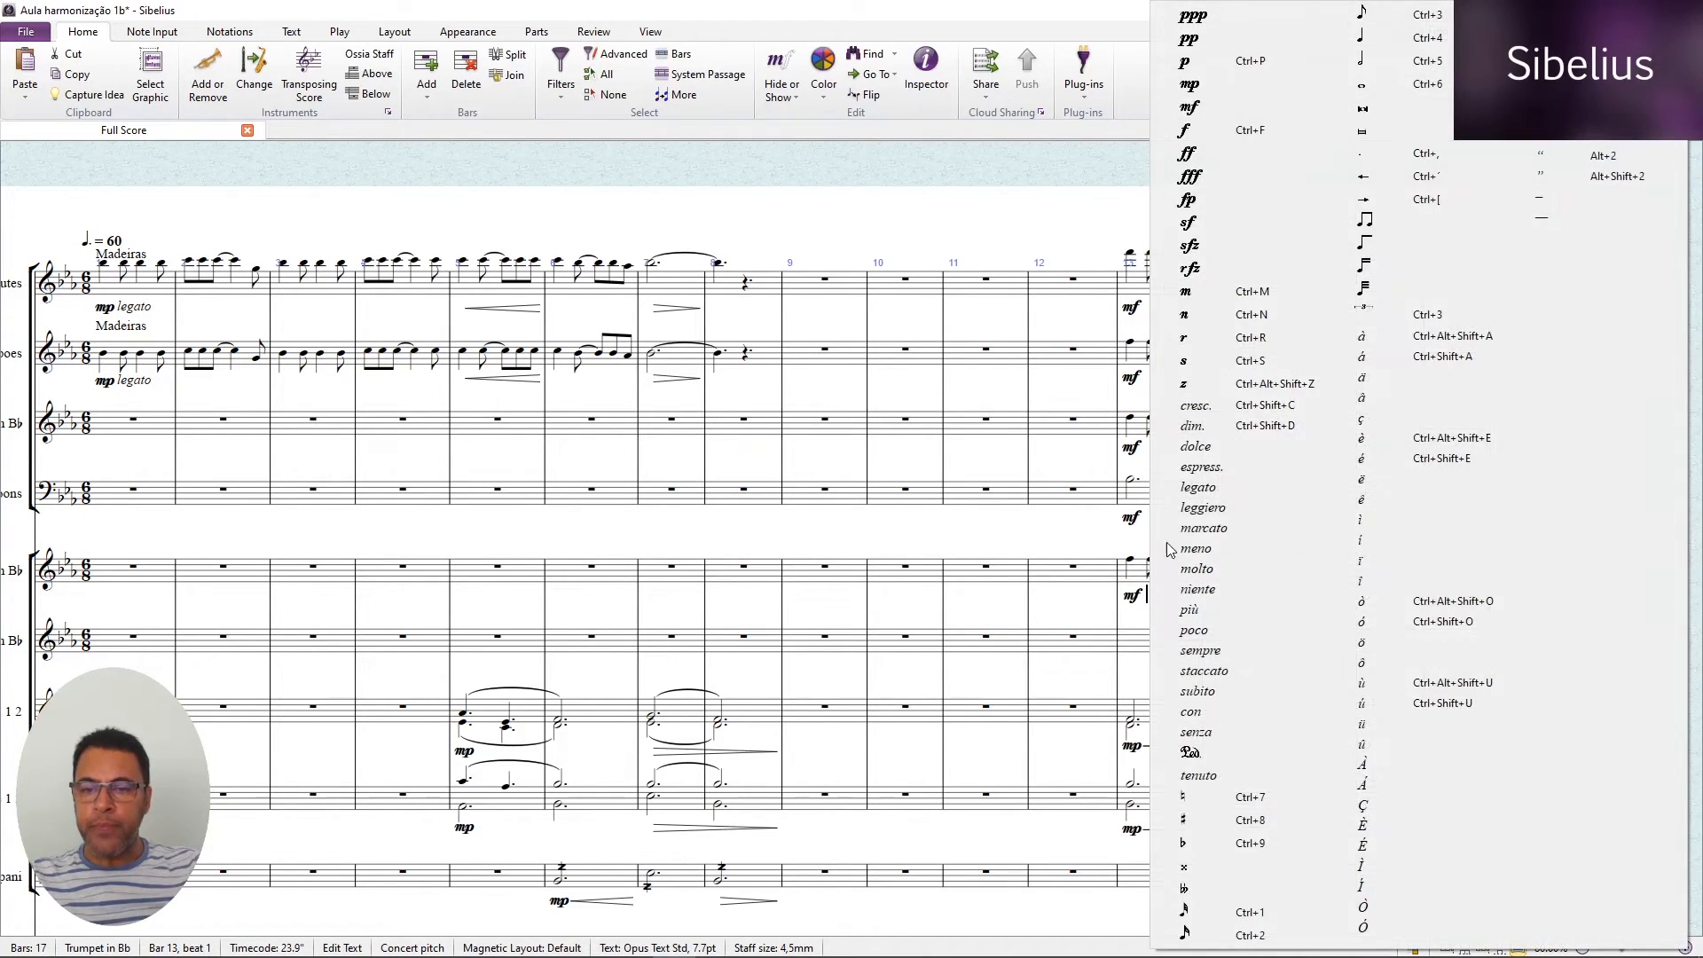
pyautogui.click(1200, 487)
pyautogui.press('Escape')
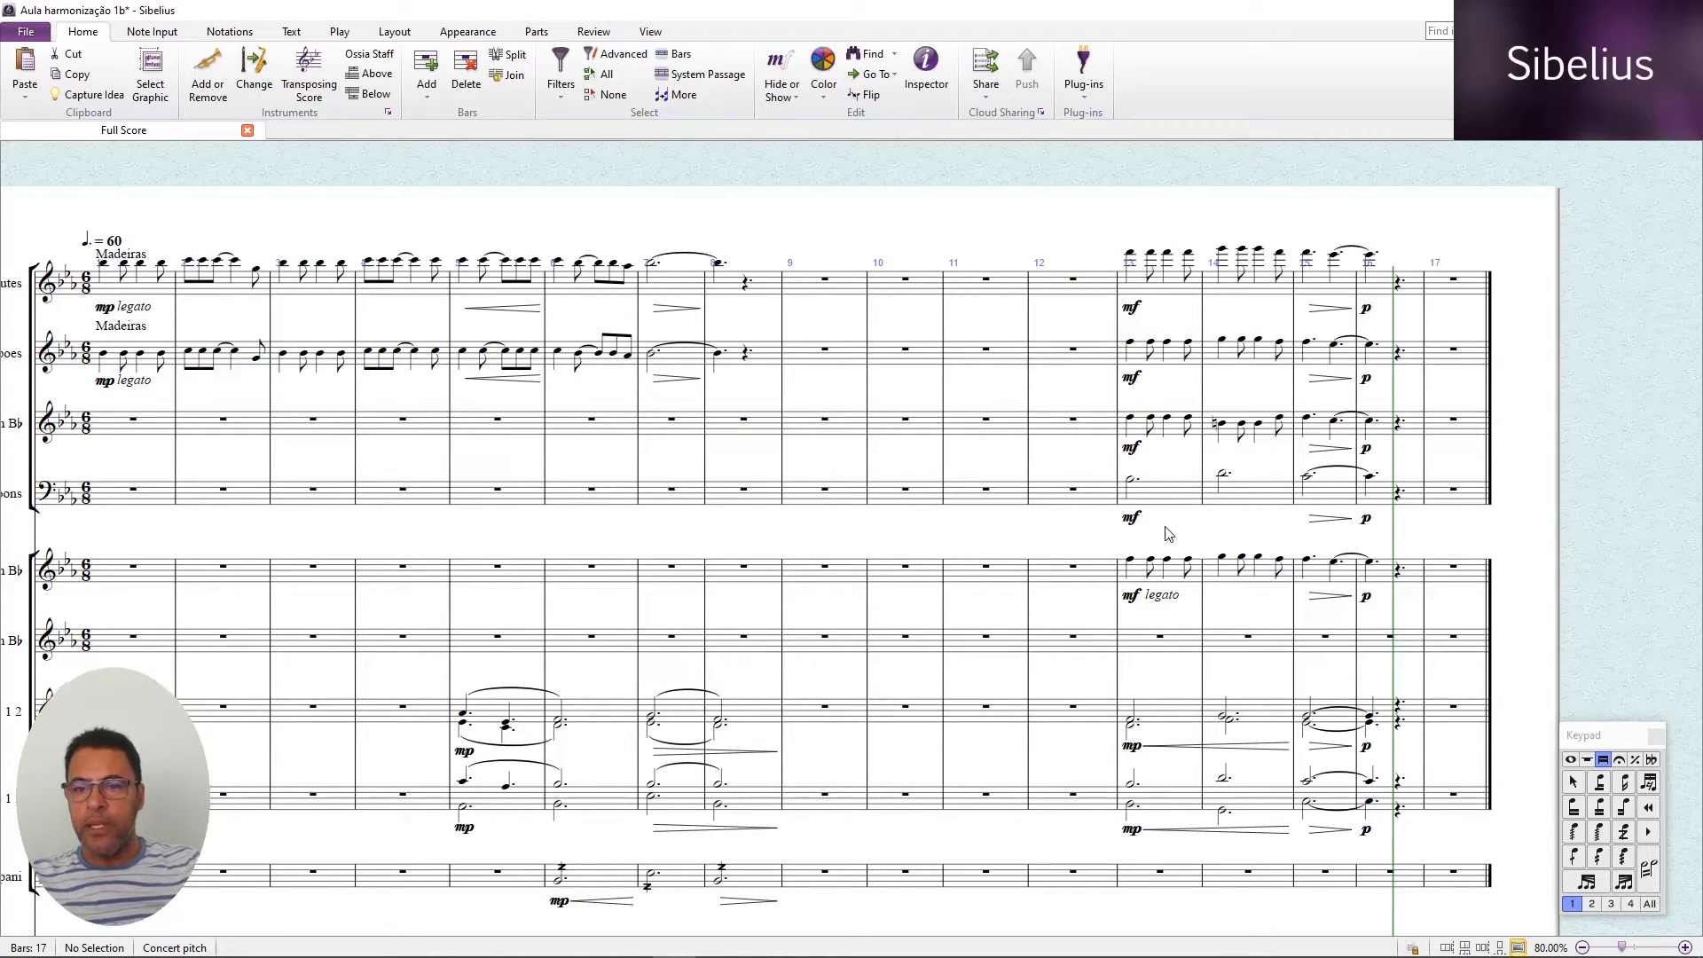
# Copy the Clarinets in Bb passage from bars 13–16 to the Trumpets in Bb staff at bar 13.
pyautogui.click(1178, 435)
pyautogui.keyDown('shift'); pyautogui.click(1416, 427); pyautogui.keyUp('shift')
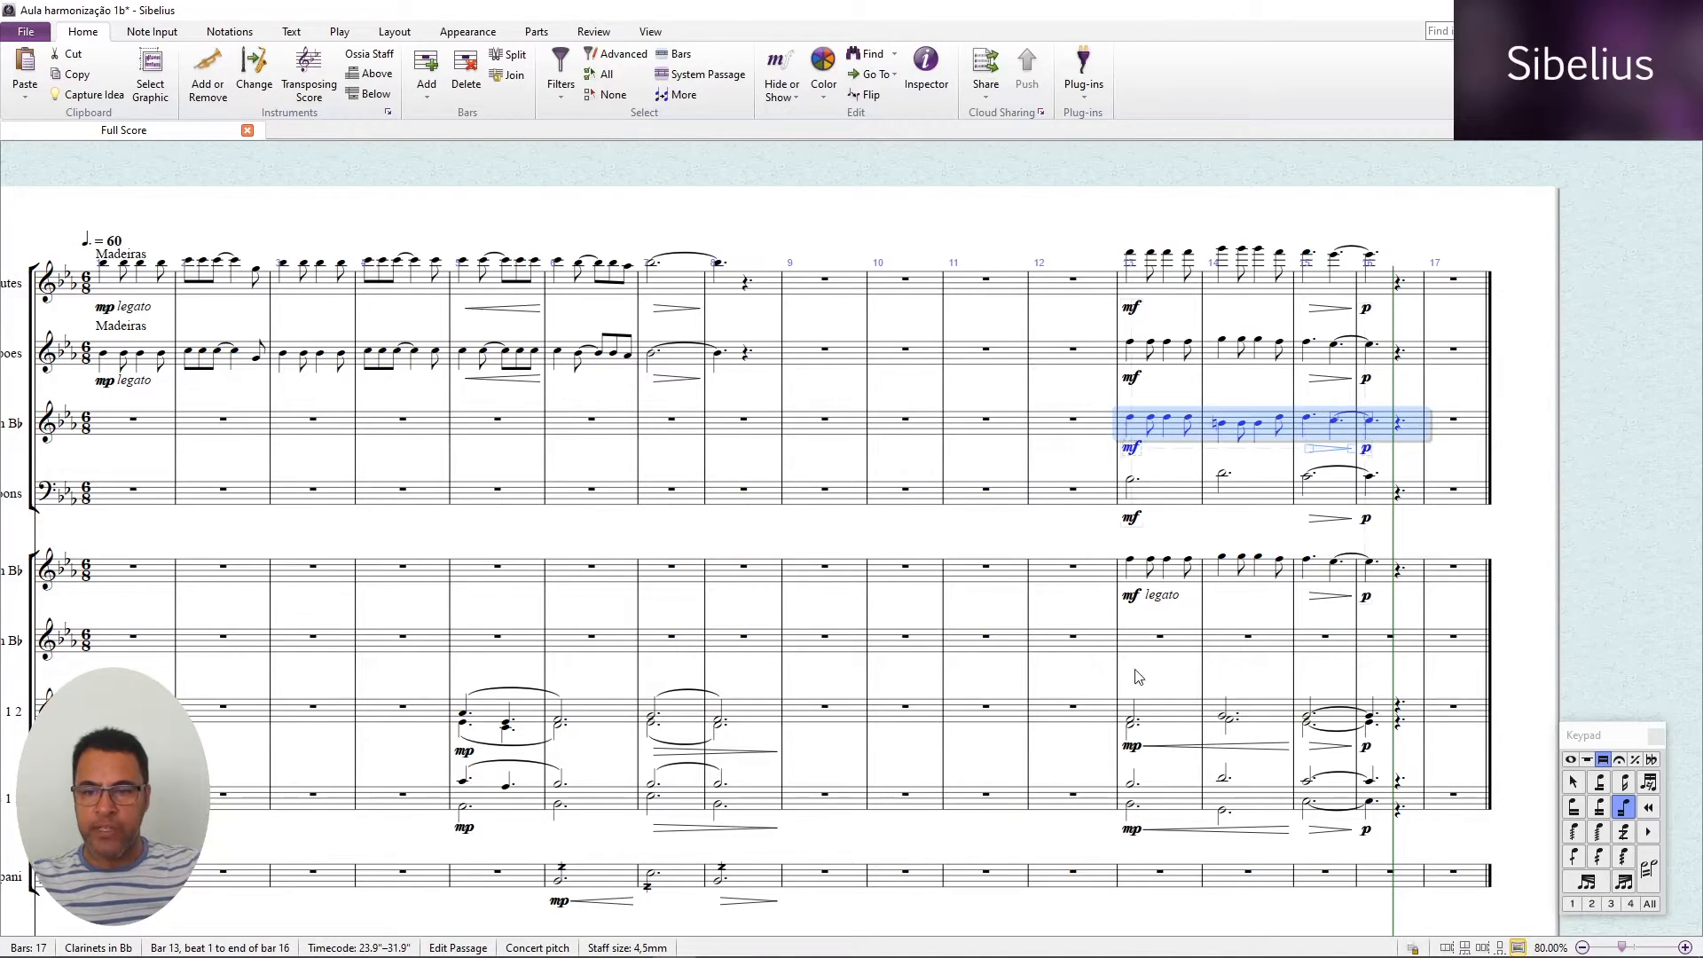
pyautogui.keyDown('alt'); pyautogui.click(1167, 657); pyautogui.keyUp('alt')
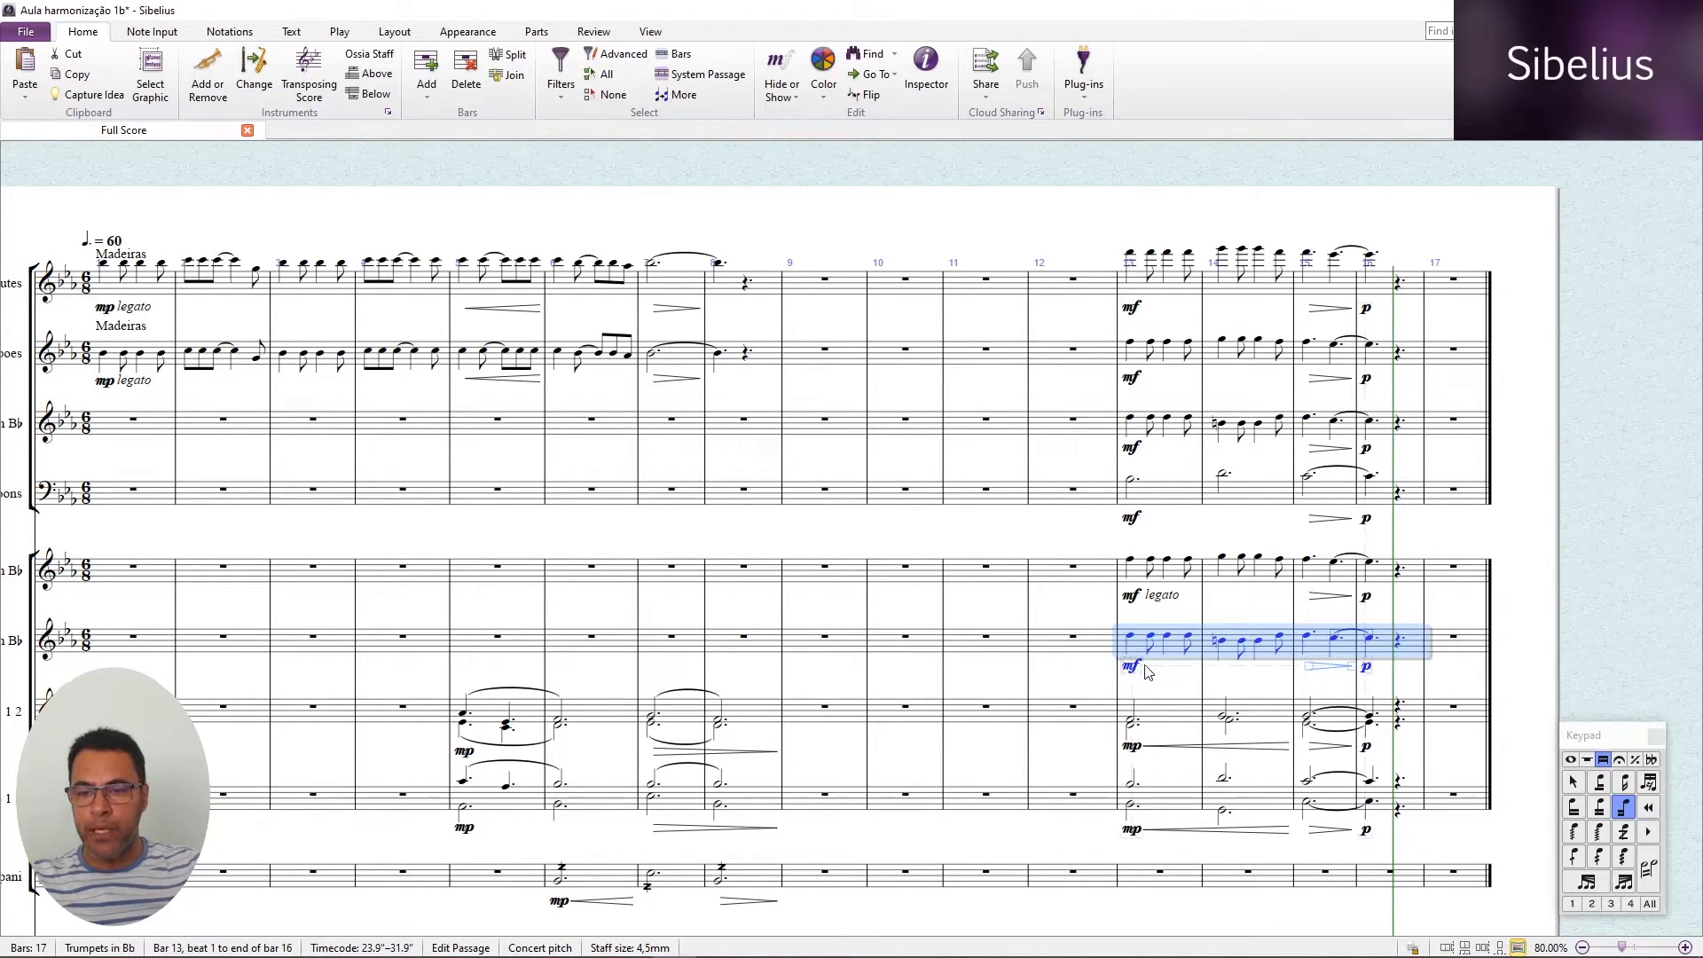
# Append legato to the mf dynamic in bar 13 of the Trumpets in Bb staff.
pyautogui.doubleClick(1131, 667)
pyautogui.rightClick(1167, 688)
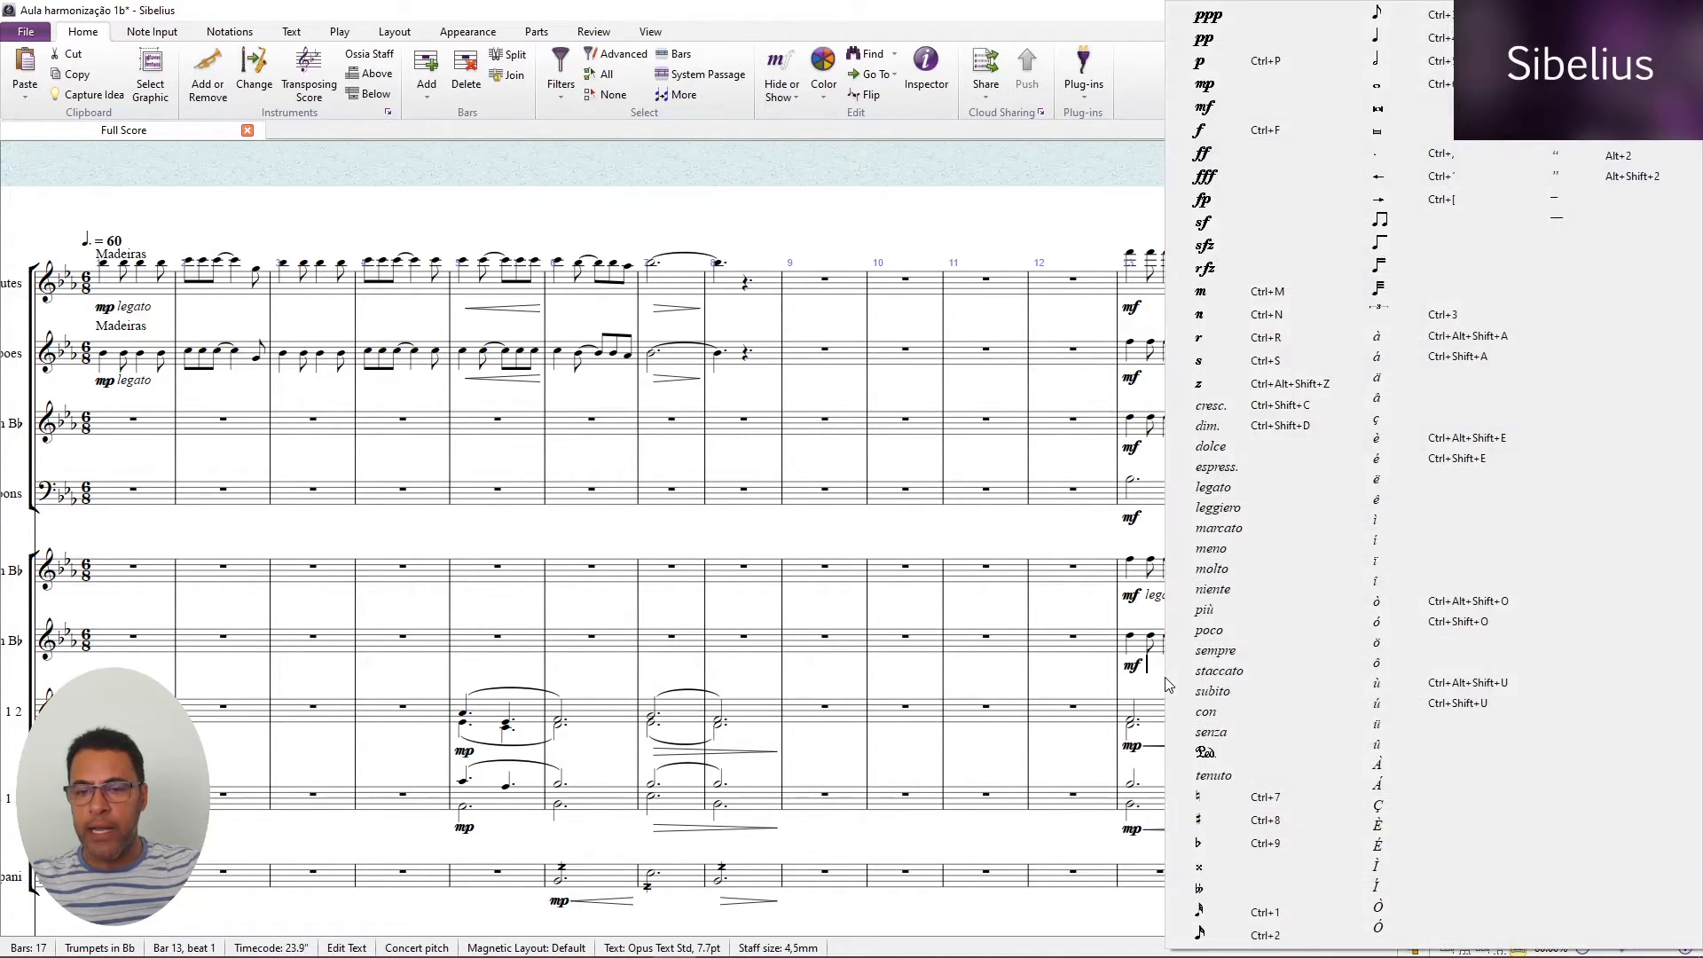
pyautogui.click(1250, 495)
pyautogui.press('Escape')
pyautogui.press('Escape')
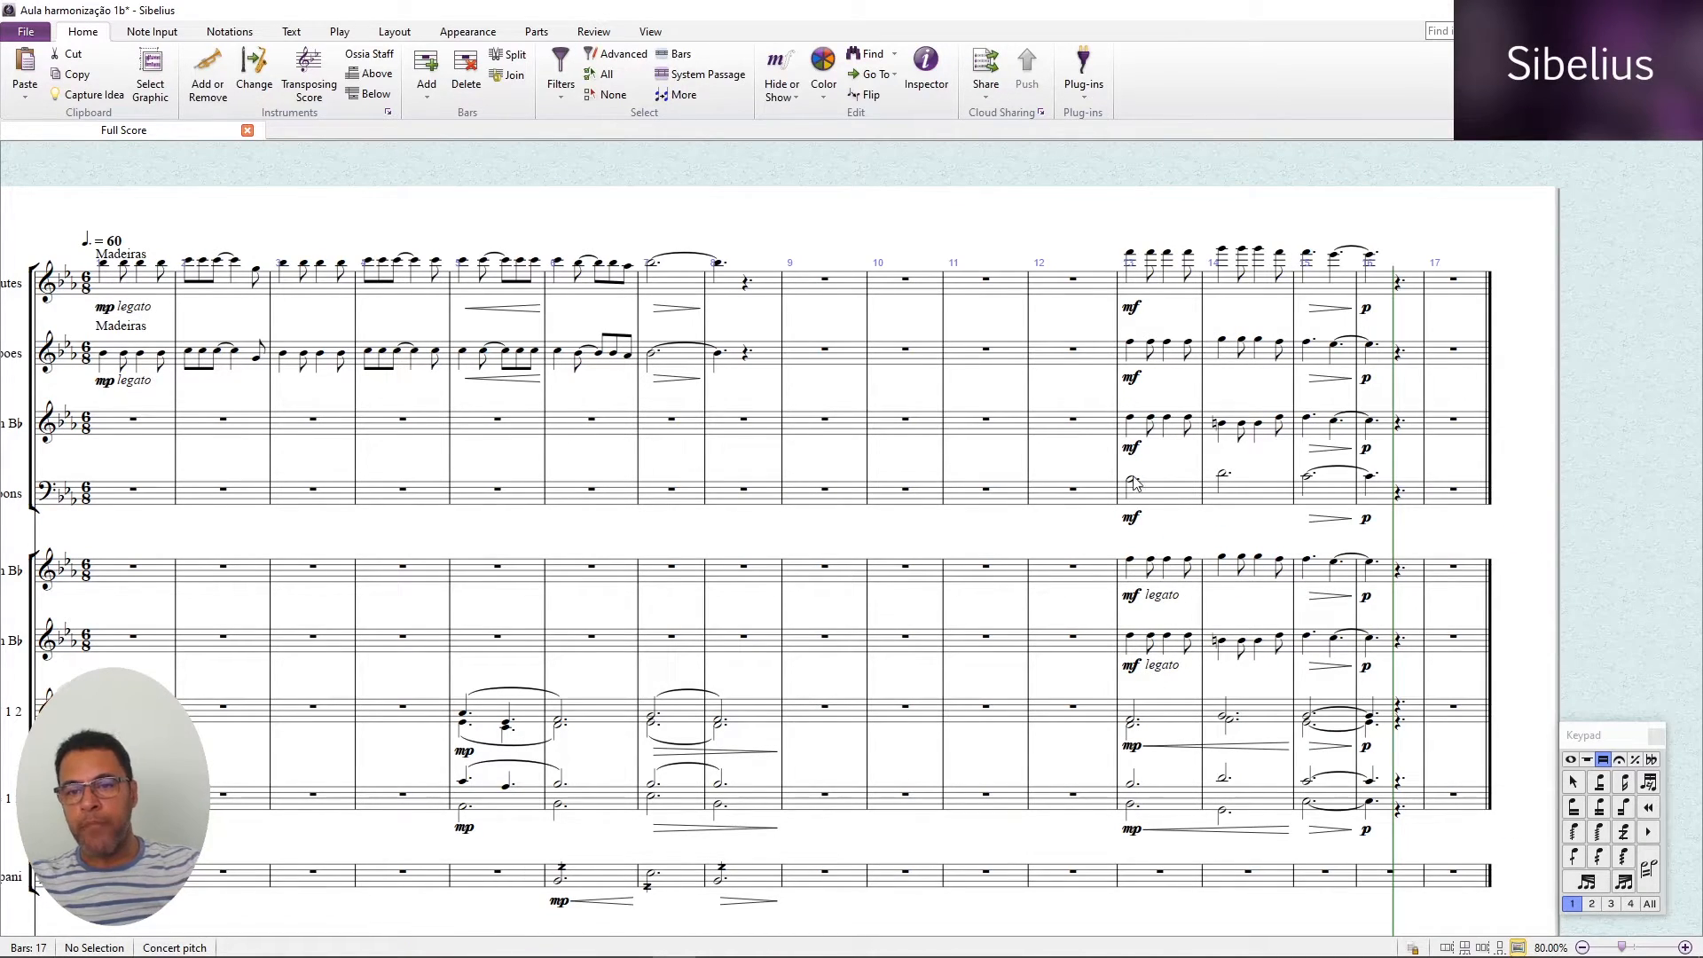
# Play back the woodwind and brass staves, from Flutes to Trombone, starting at bar 13.
pyautogui.click(1139, 290)
pyautogui.keyDown('shift'); pyautogui.click(1144, 814); pyautogui.keyUp('shift')
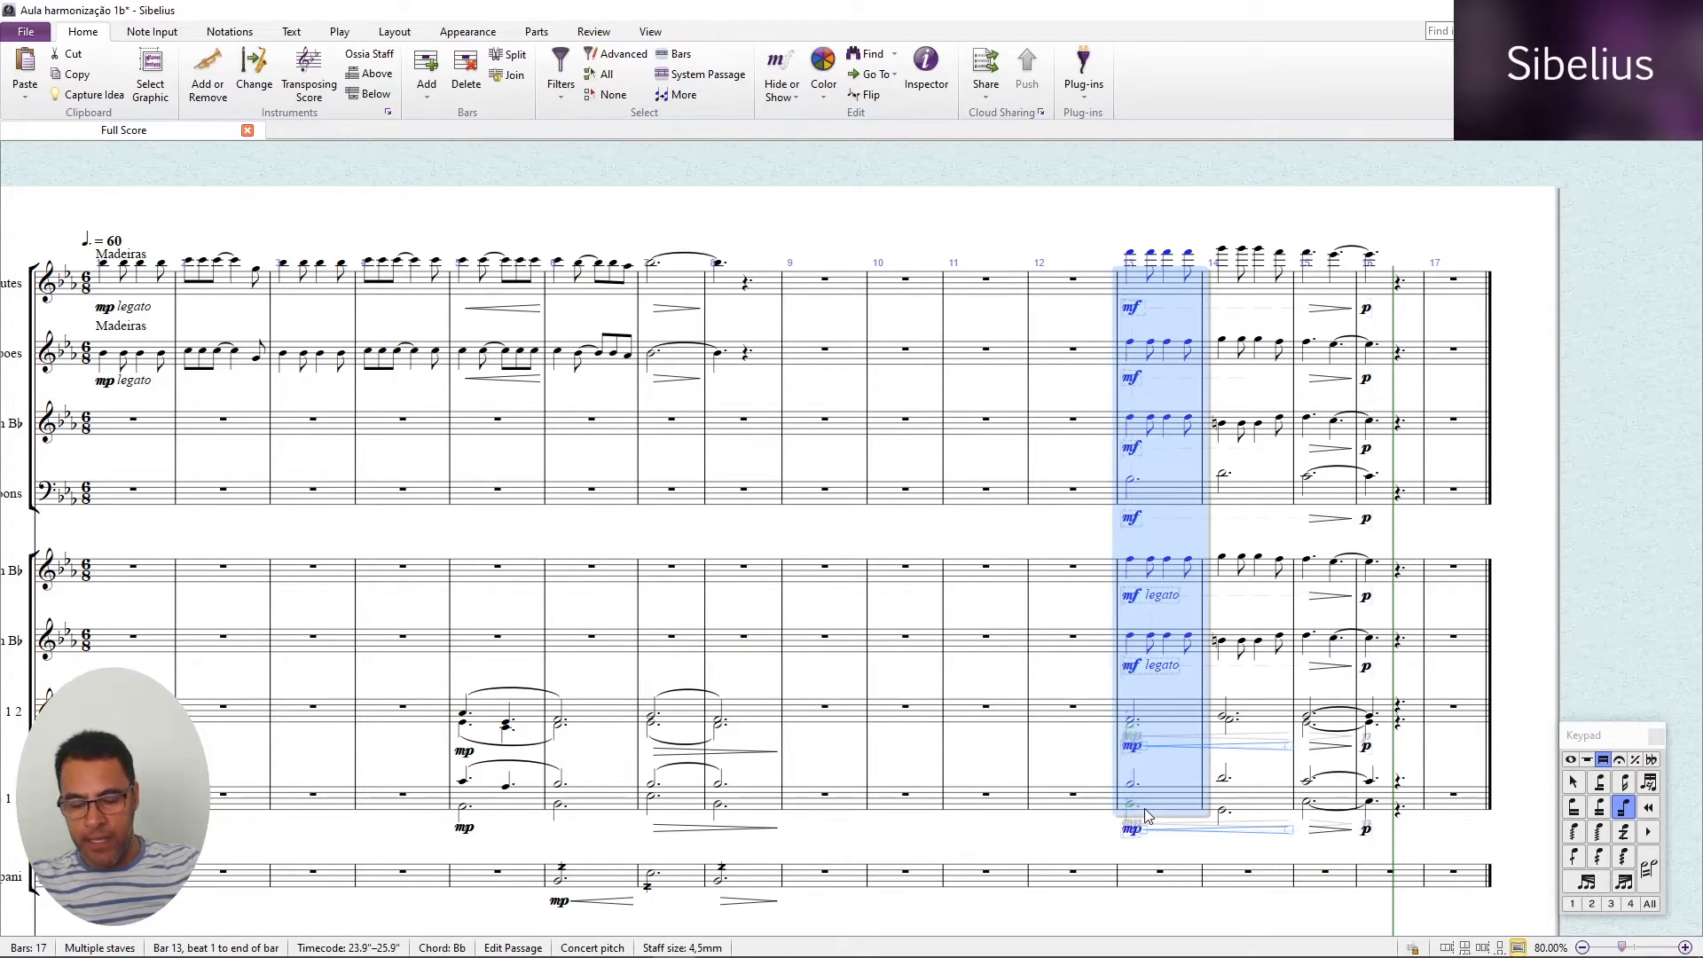
pyautogui.scroll(-3, 1144, 814)
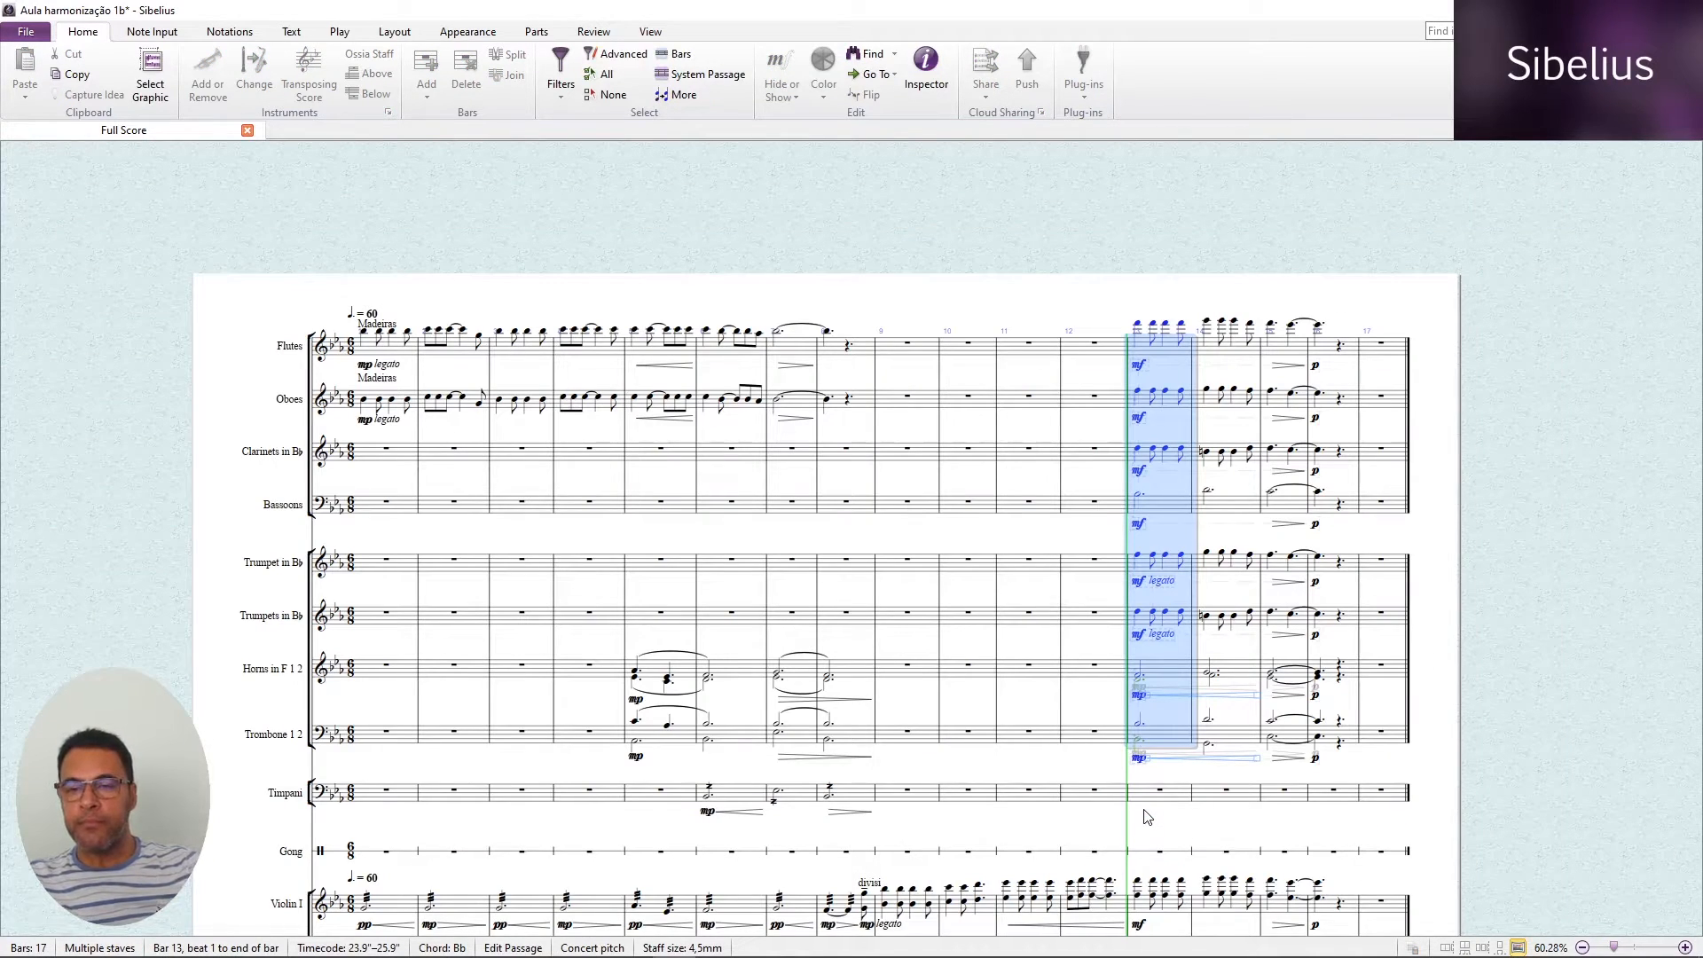
pyautogui.press('space')
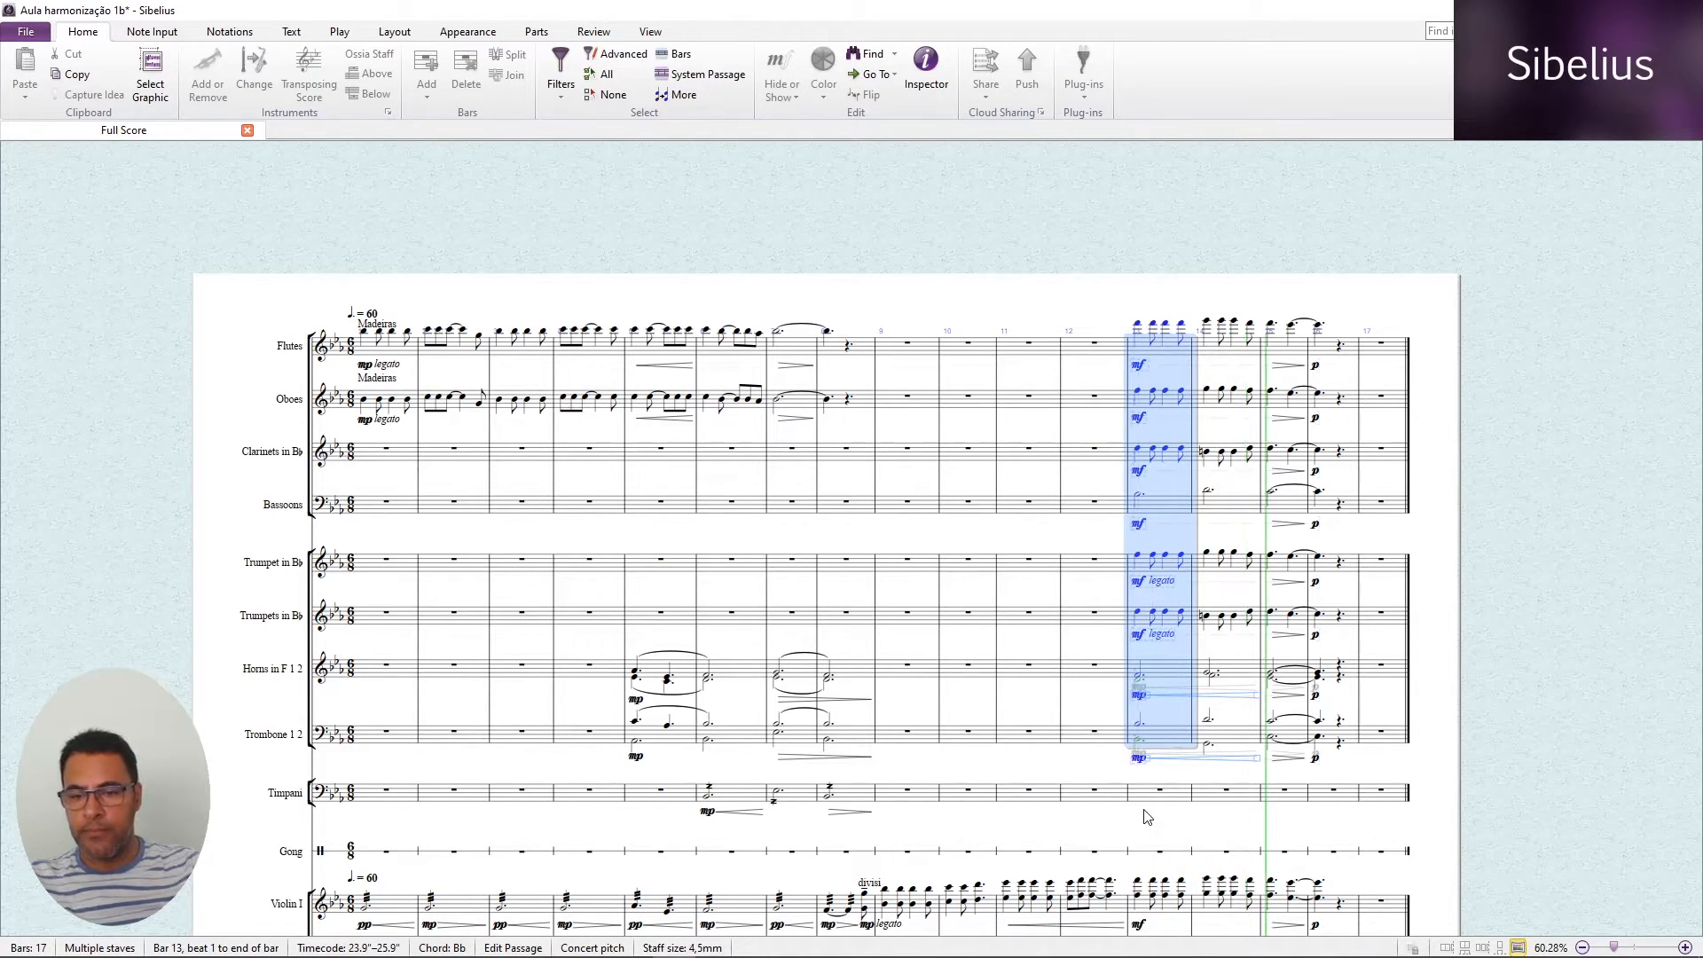
pyautogui.press('space')
pyautogui.click(1014, 665)
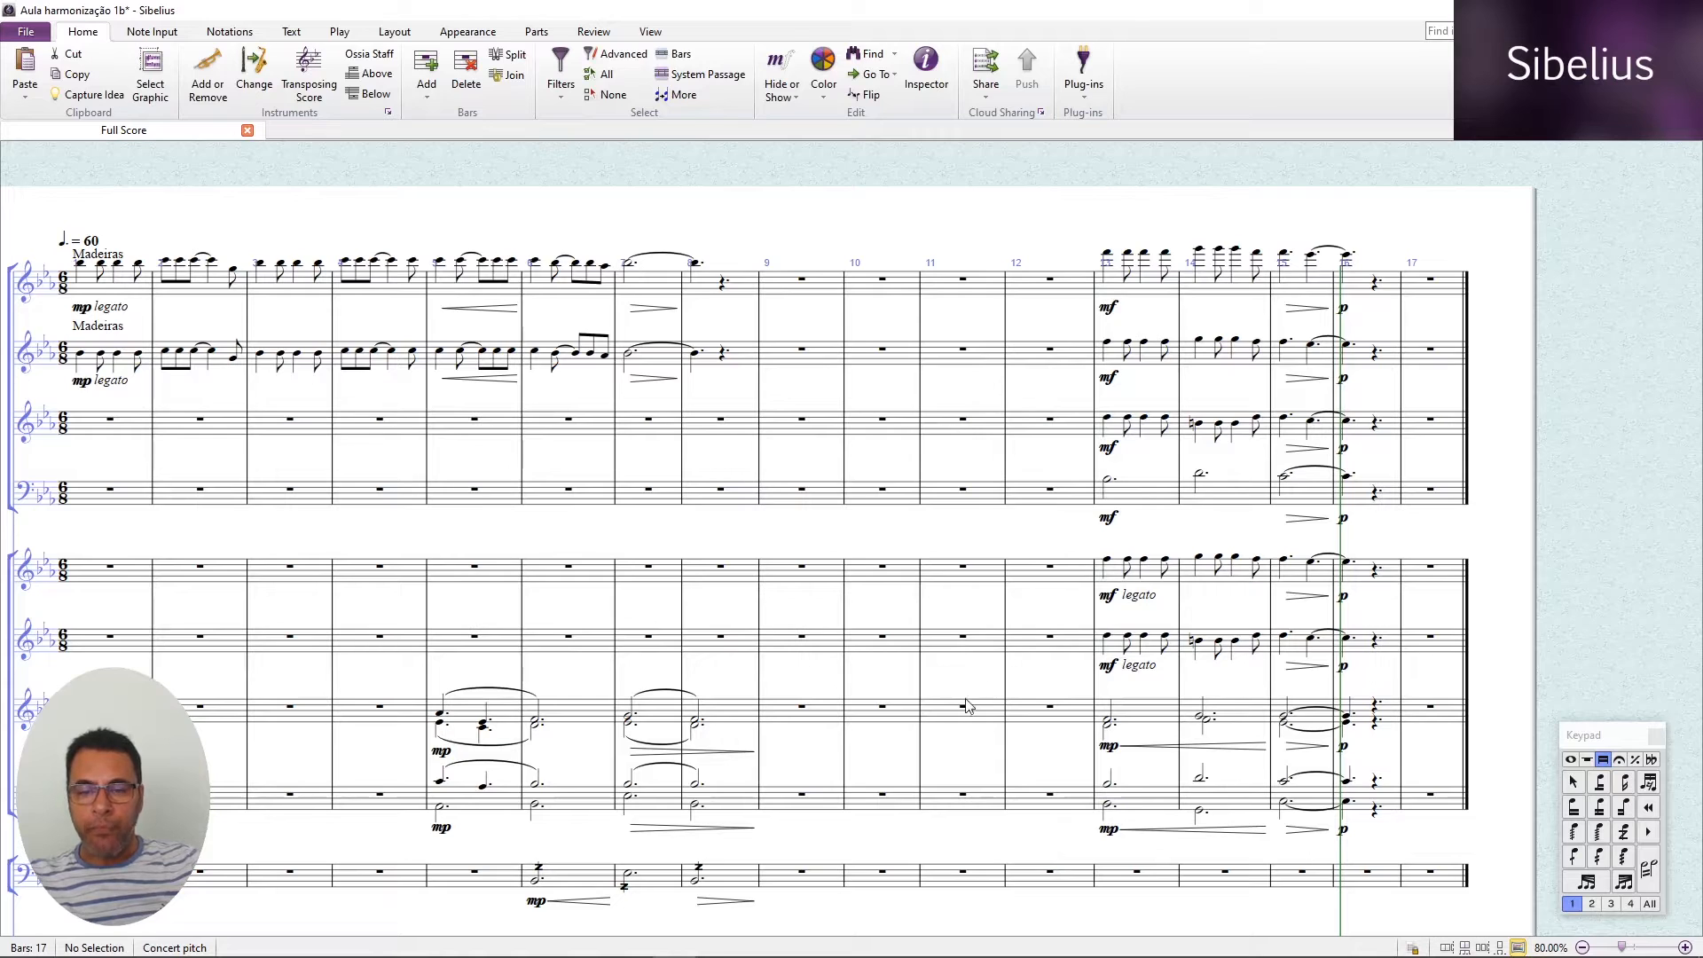
# Copy the Violin I octave melody from bars 9–12 to the Flutes staff at bar 9.
pyautogui.scroll(-3, 923, 734)
pyautogui.scroll(-2, 922, 734)
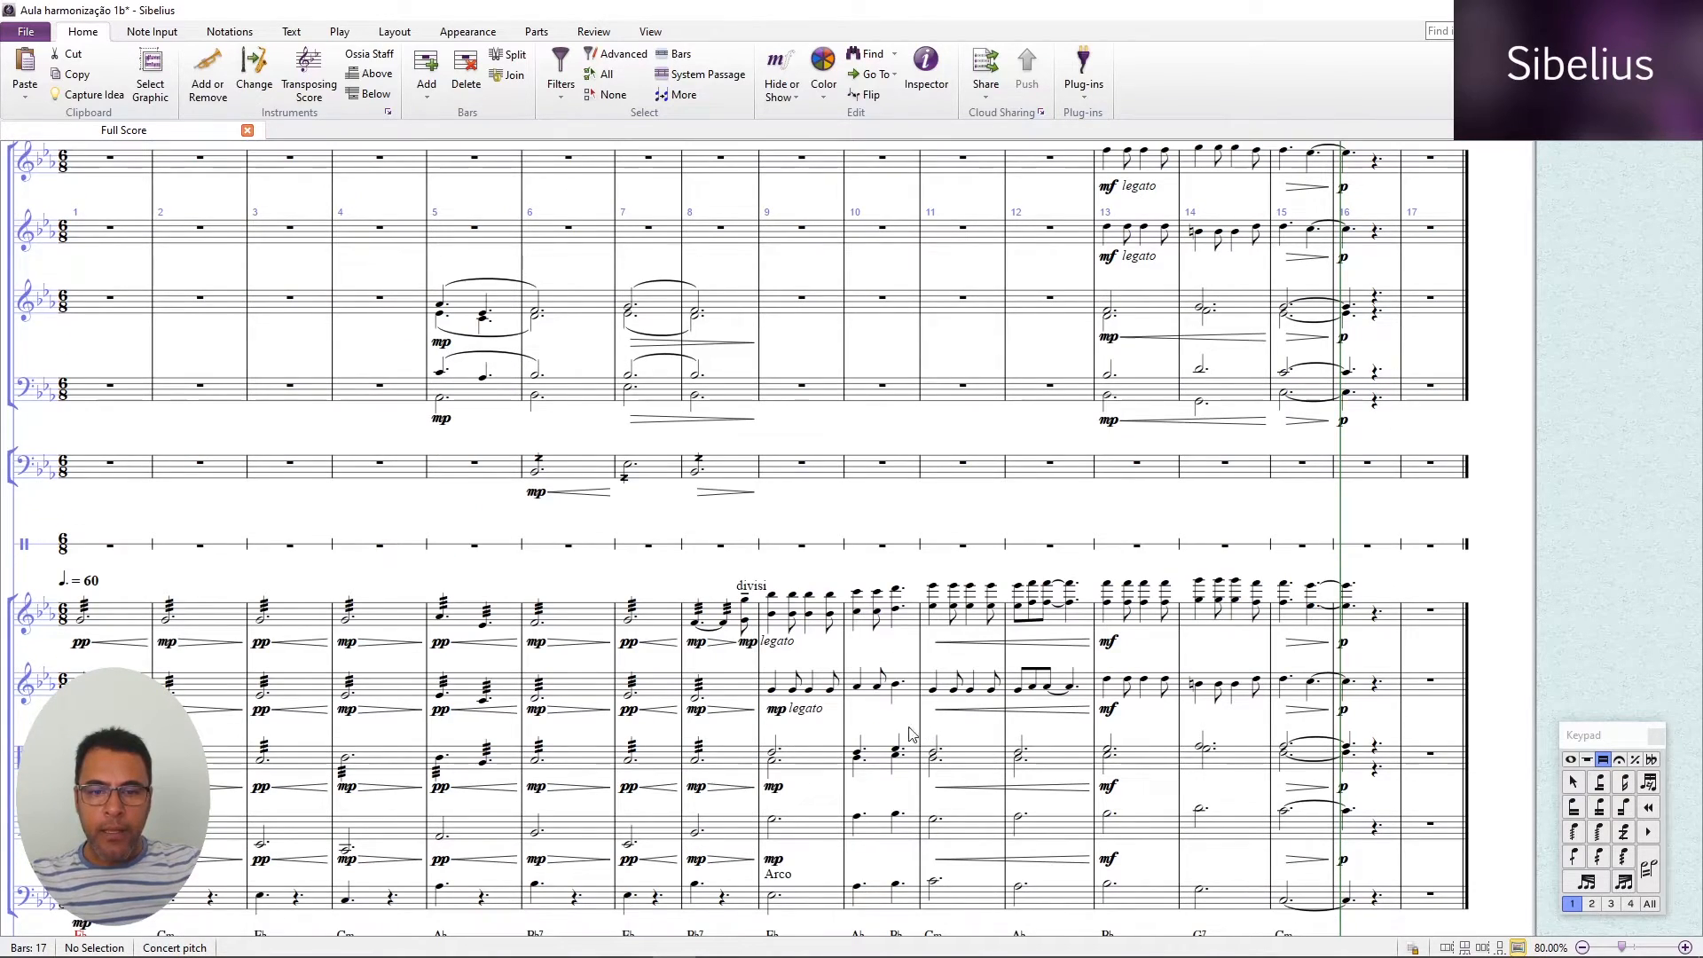
pyautogui.click(784, 626)
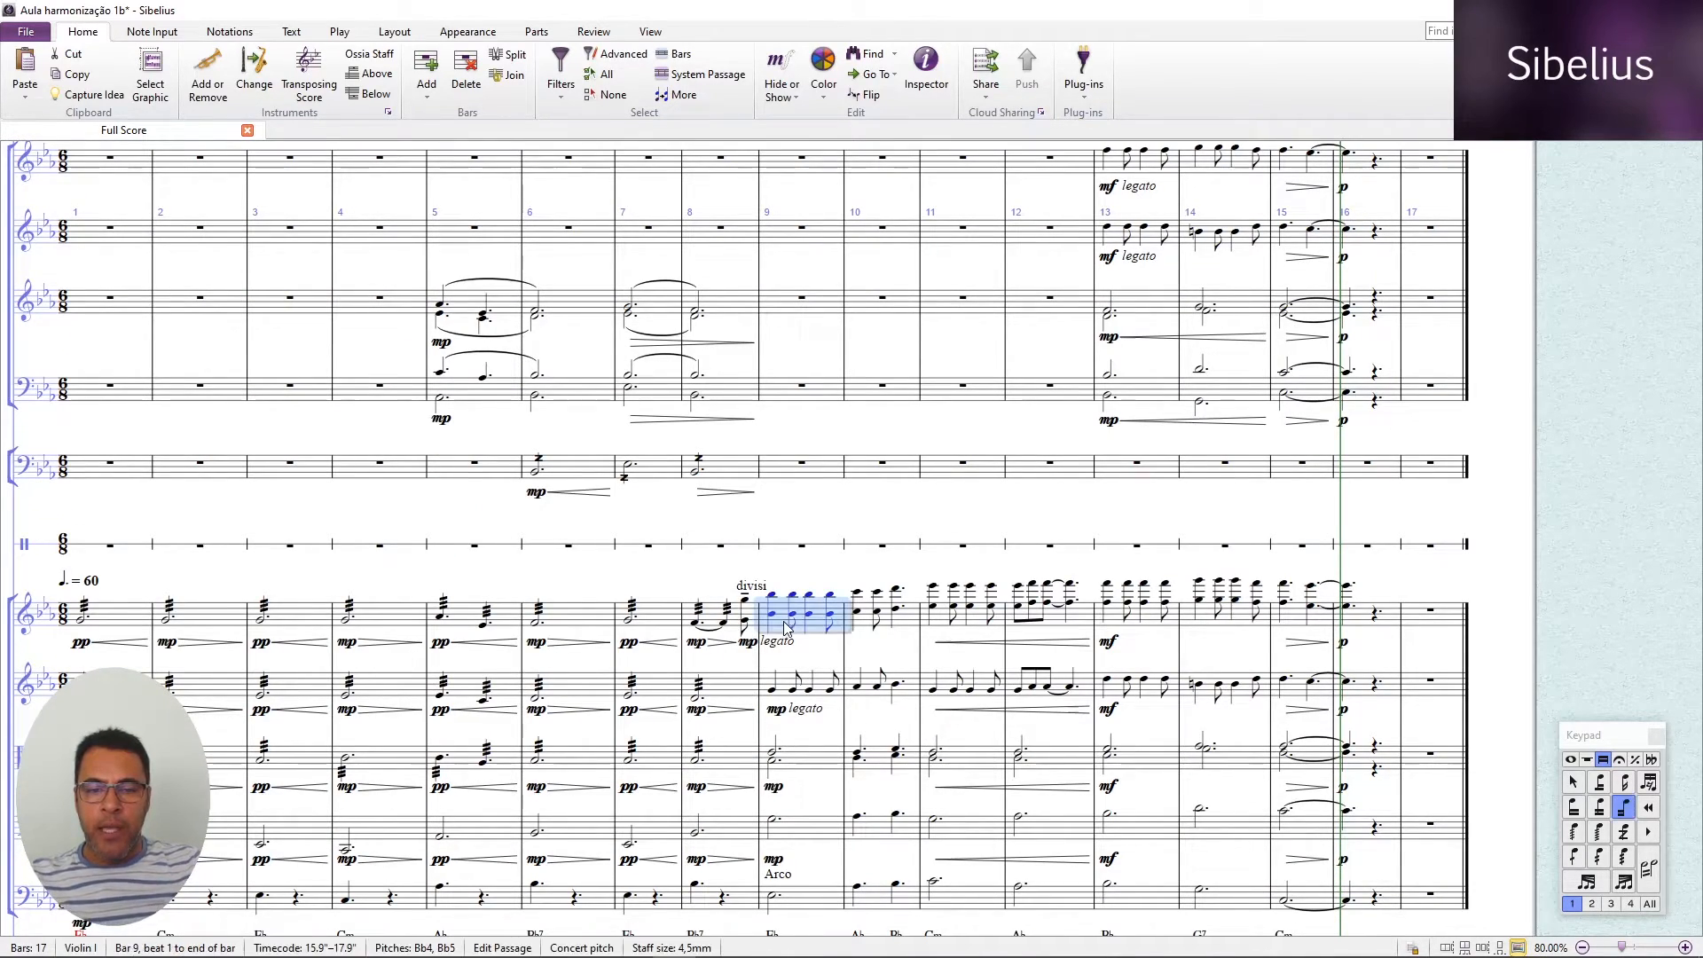
pyautogui.keyDown('shift'); pyautogui.click(1083, 628); pyautogui.keyUp('shift')
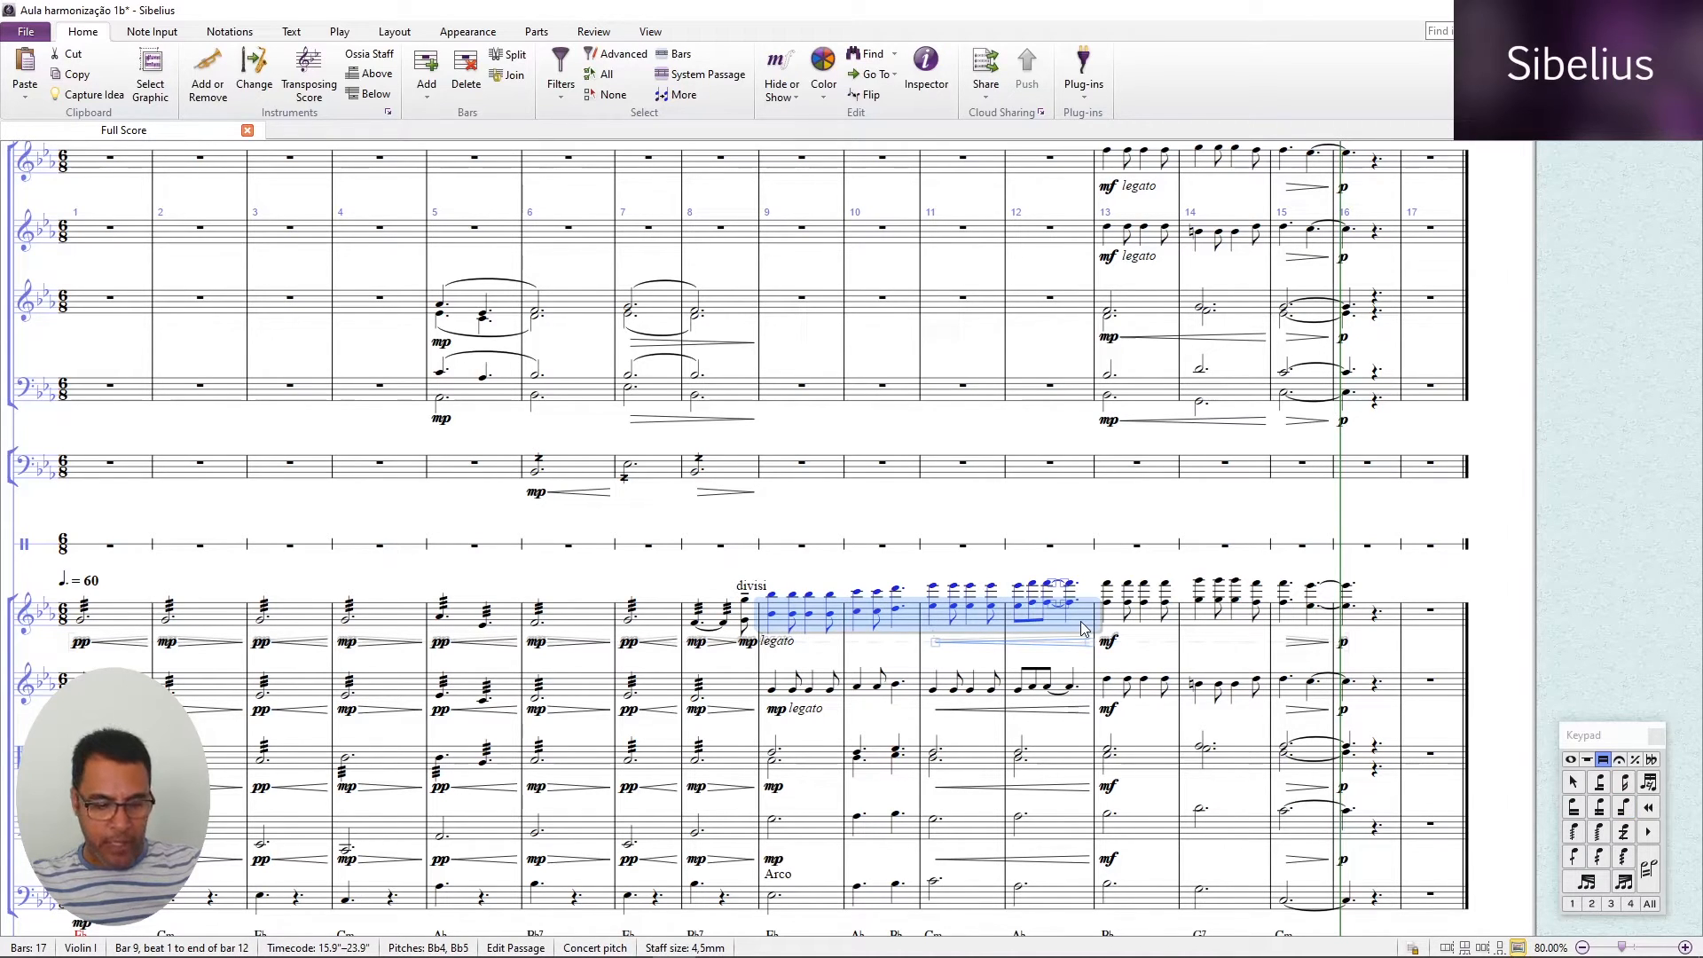
pyautogui.scroll(5, 926, 504)
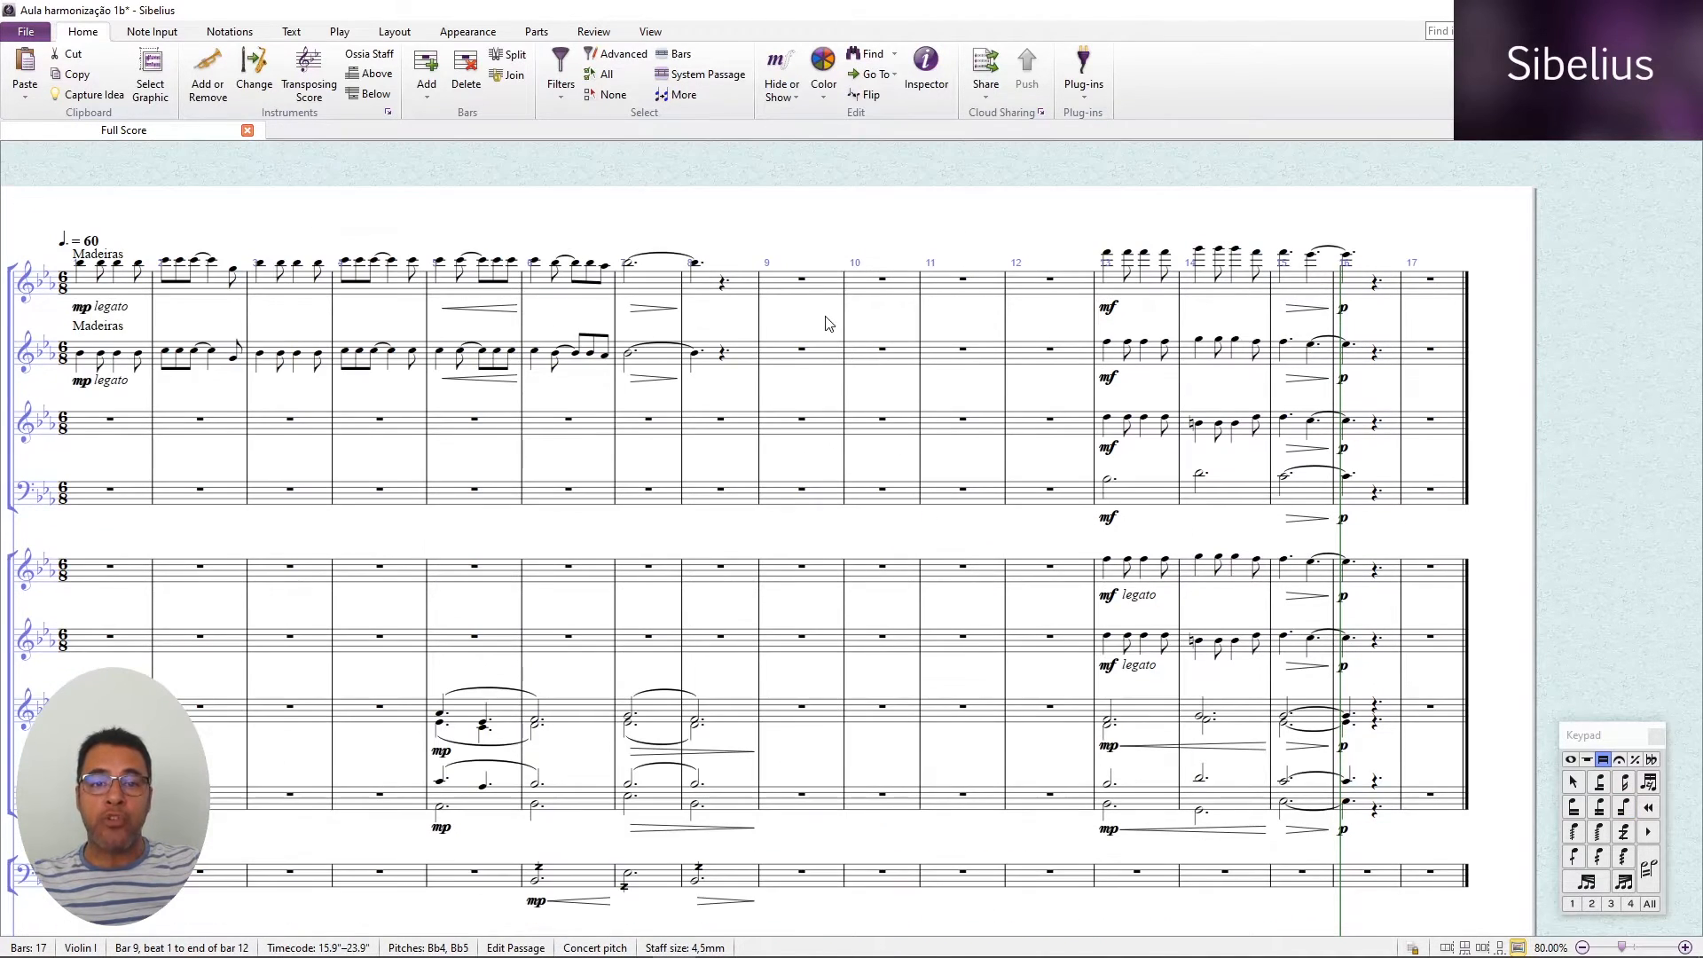
pyautogui.keyDown('alt'); pyautogui.click(792, 289); pyautogui.keyUp('alt')
pyautogui.press('Escape')
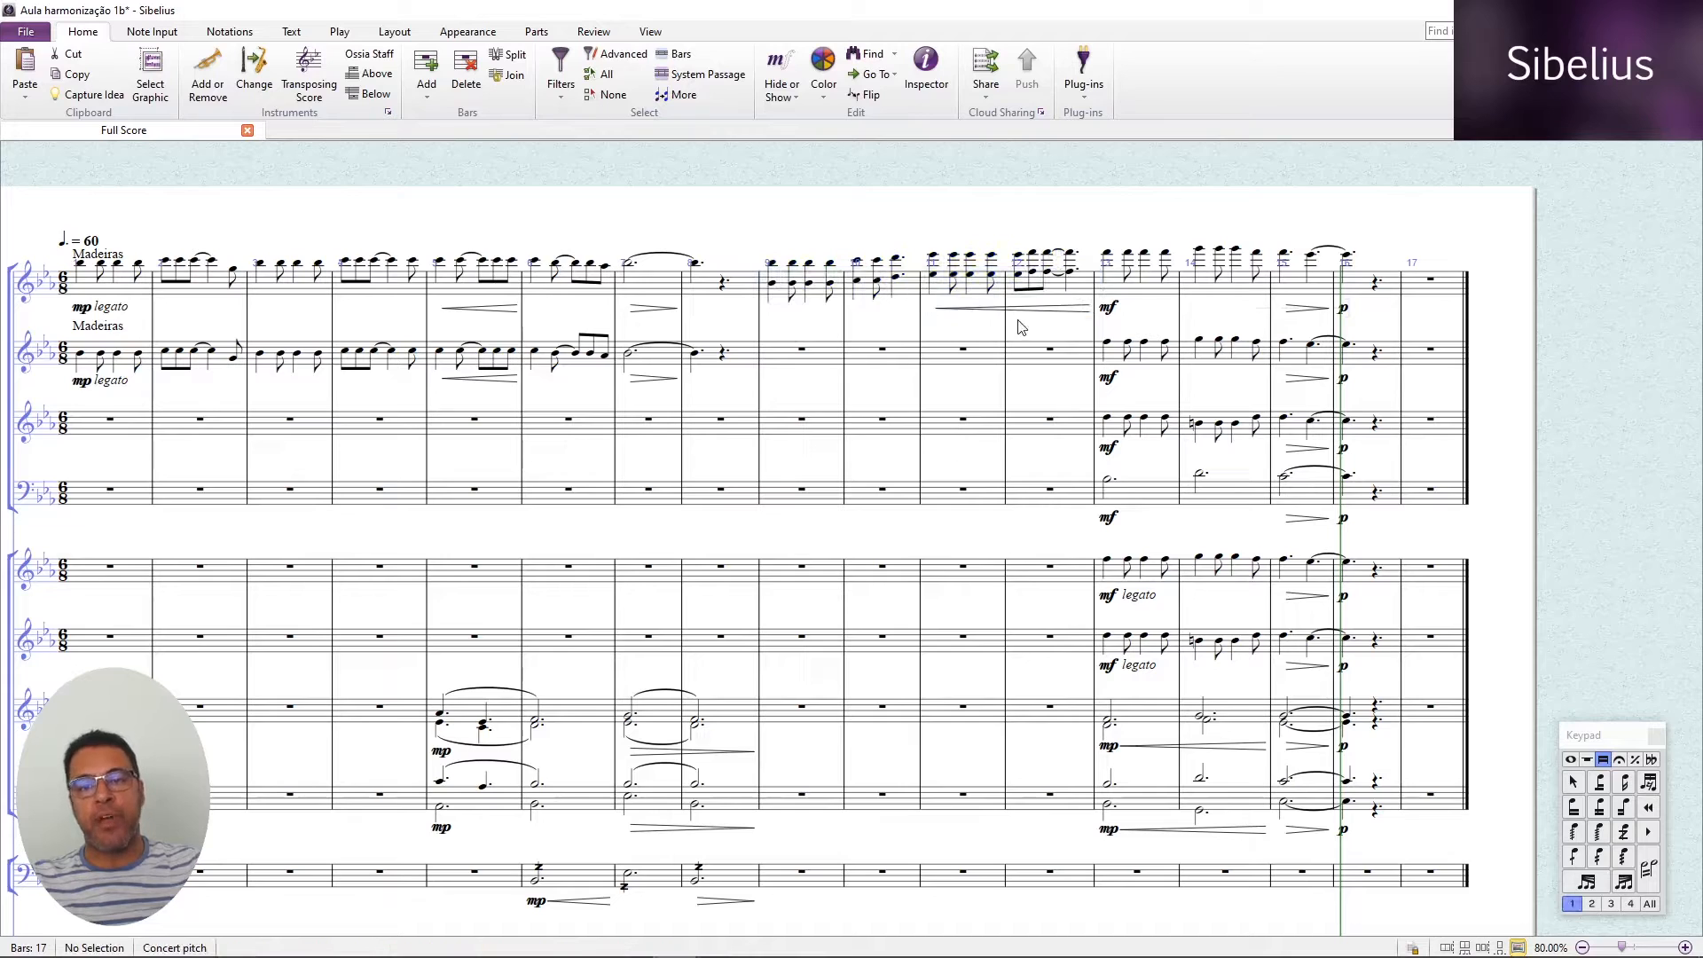
# Add an mp dynamic under the first Flutes note in bar 9.
pyautogui.click(775, 290)
pyautogui.hotkey('ctrl', 'e')
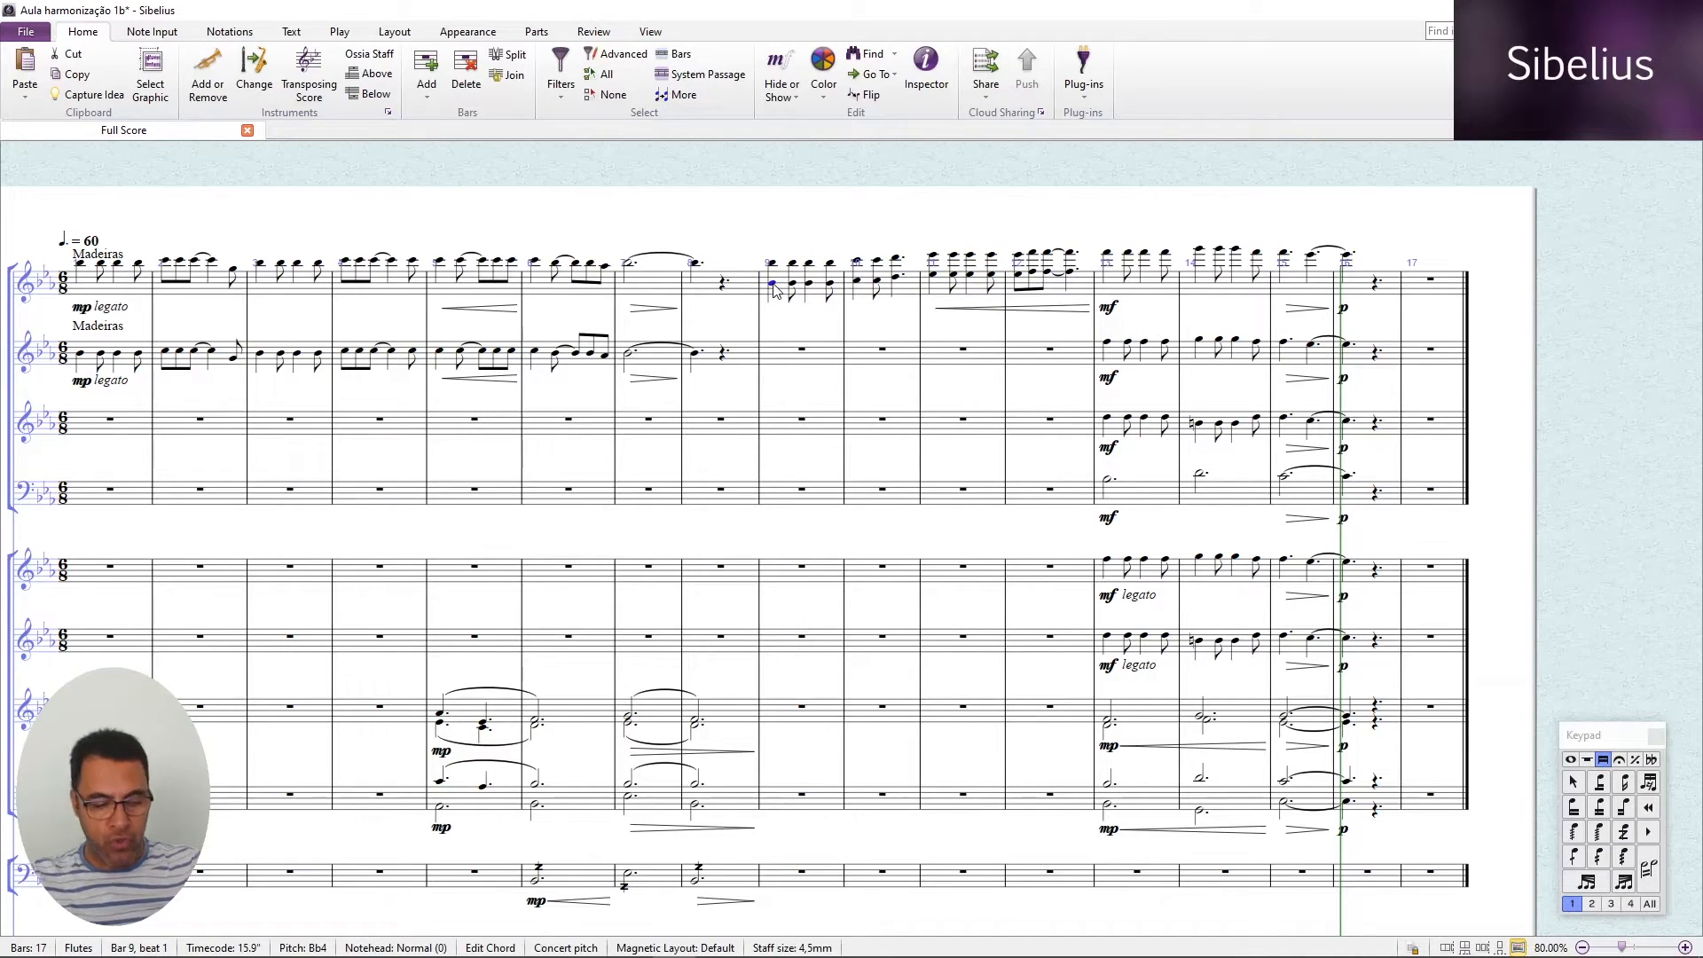
pyautogui.write('mp')
pyautogui.press('Escape')
pyautogui.press('Escape')
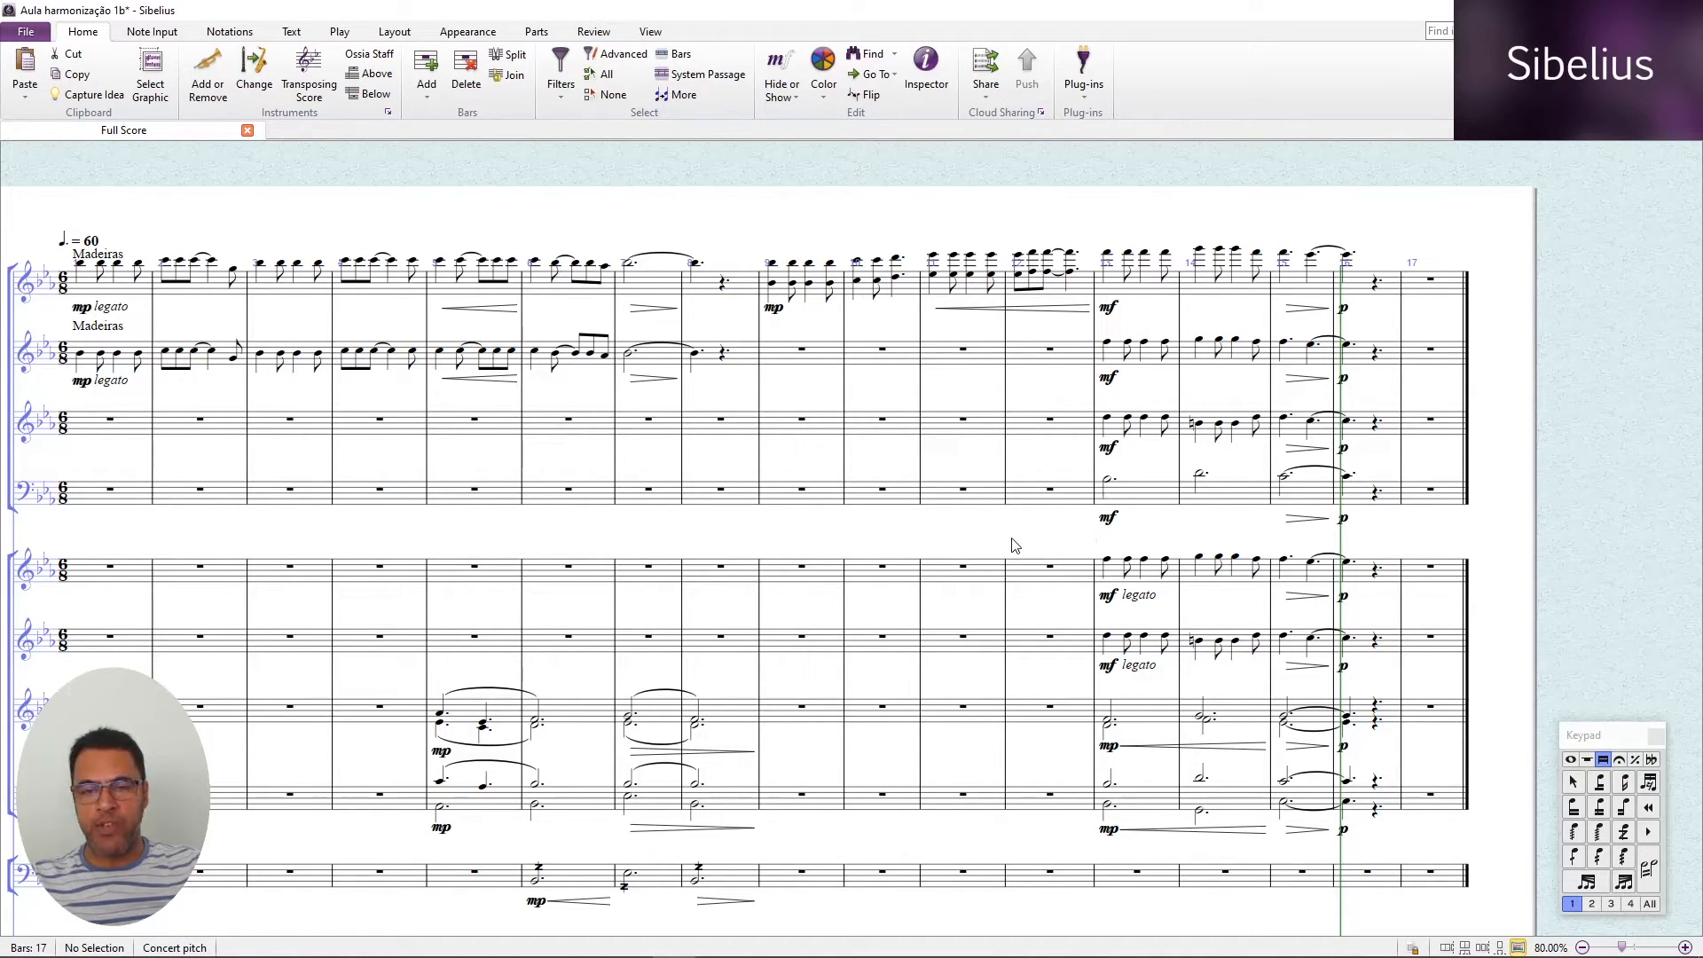
# Enter a dotted half-note C in the Timpani at bar 15, tied to a dotted quarter-note C in bar 16.
pyautogui.scroll(-3, 1014, 544)
pyautogui.scroll(-2, 1098, 835)
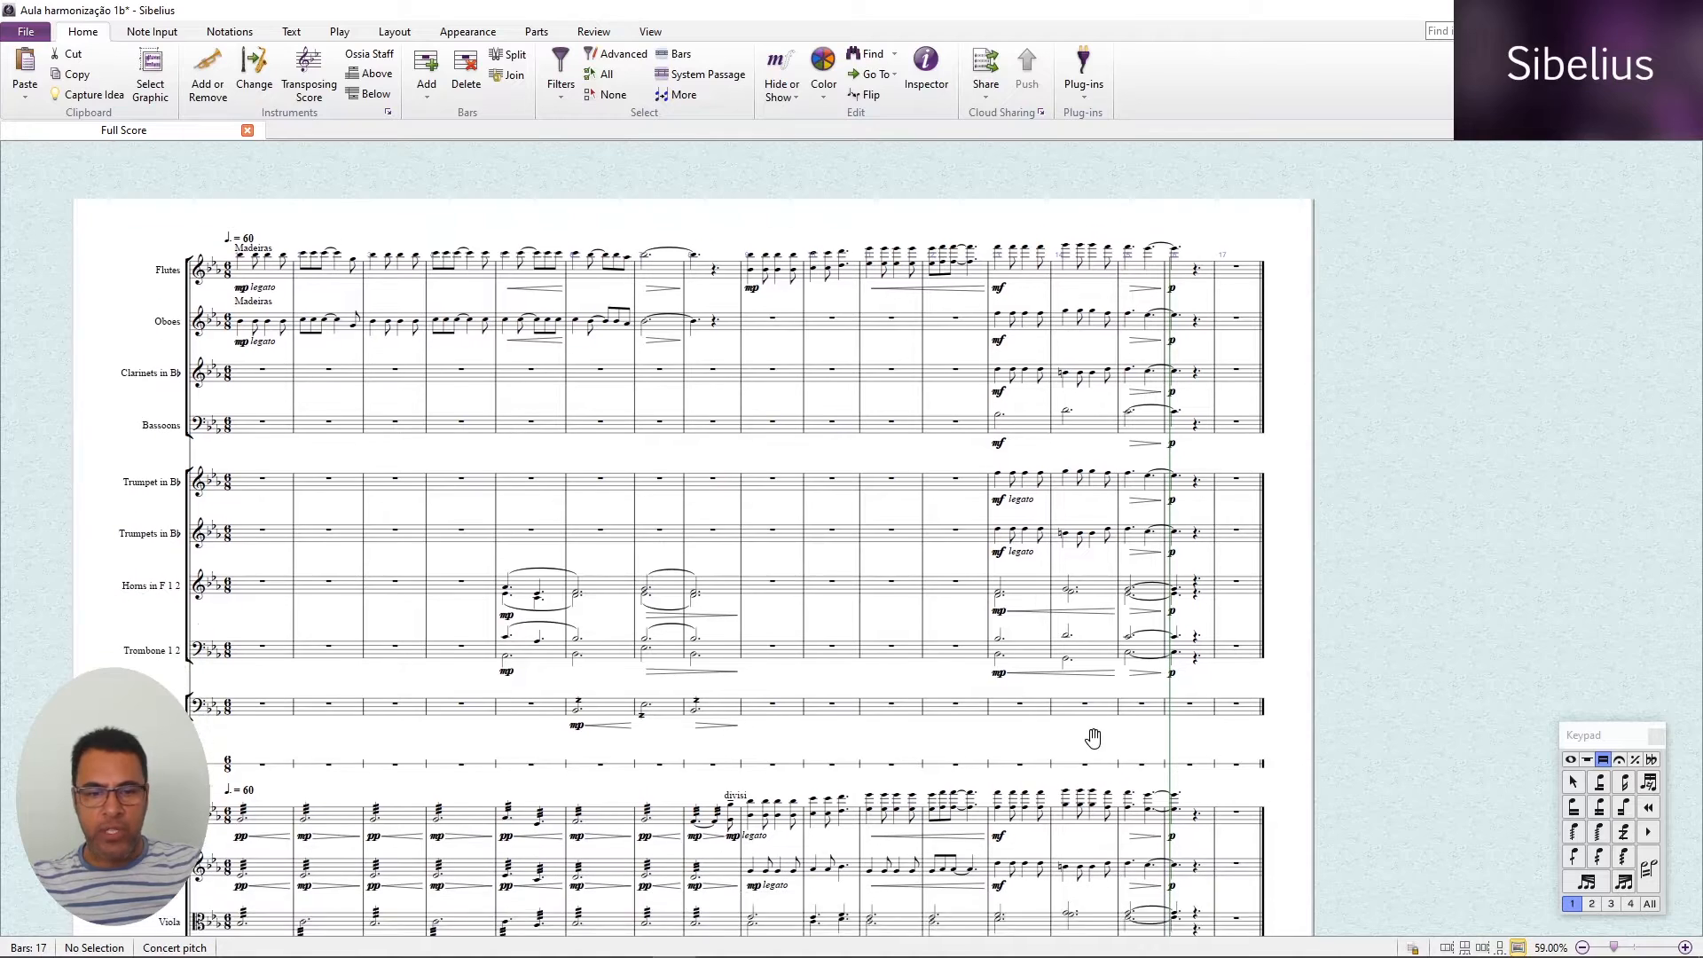
pyautogui.scroll(4, 1144, 730)
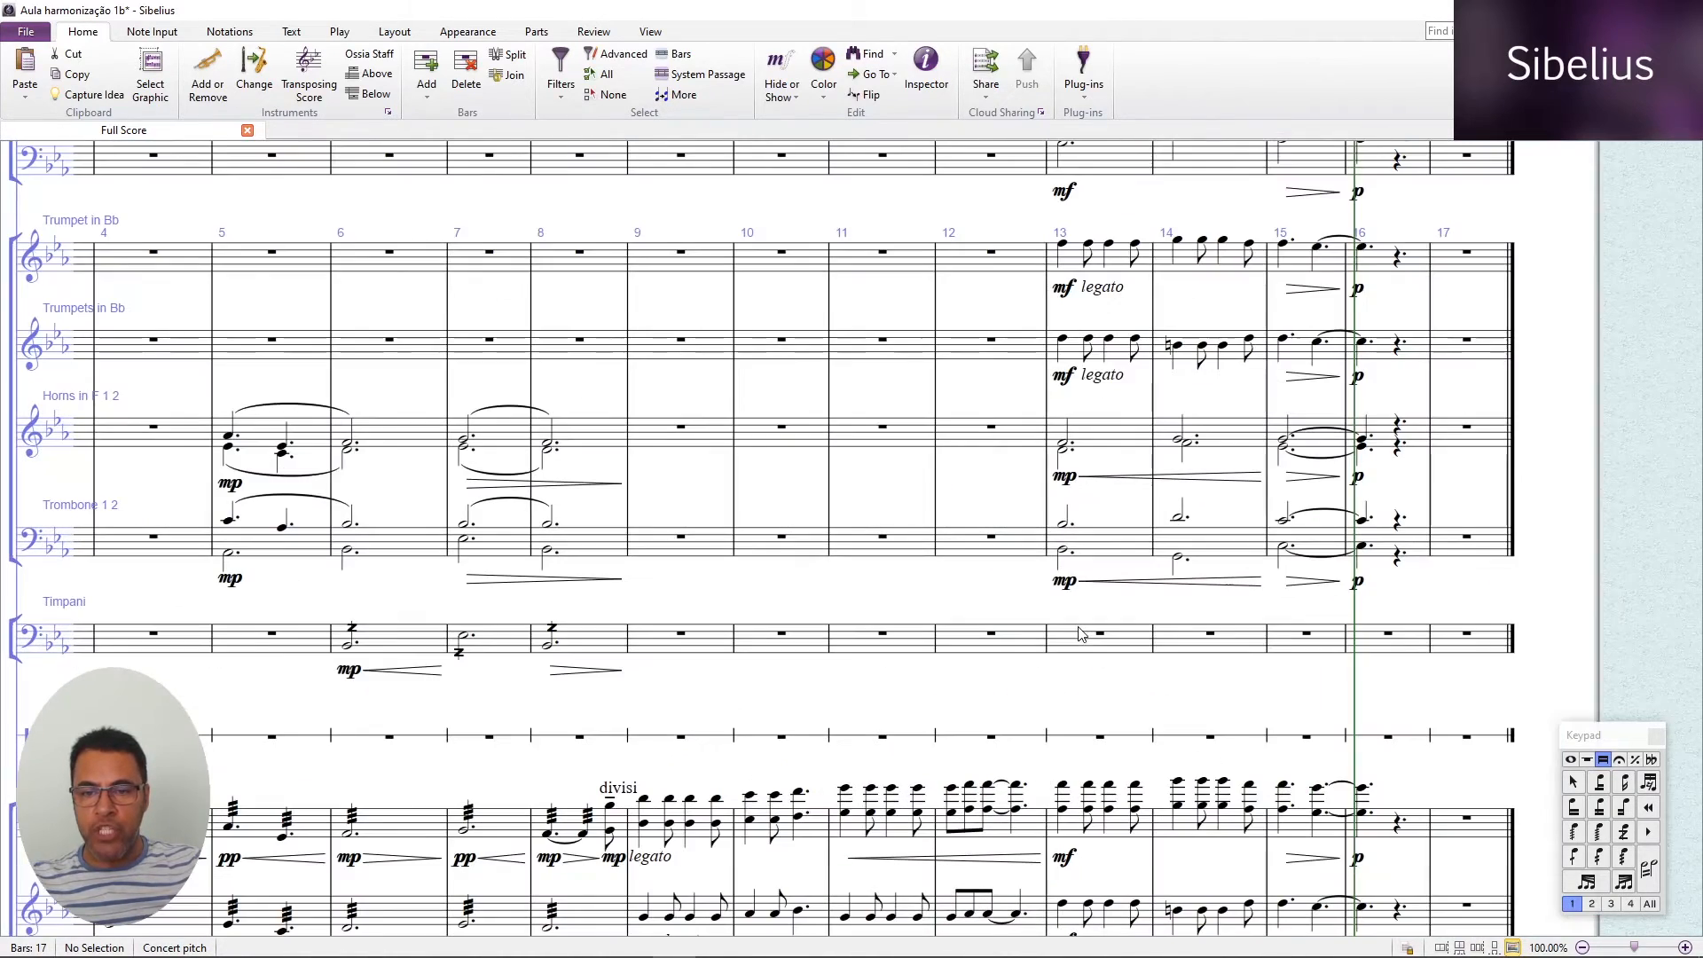
pyautogui.scroll(-7, 1206, 674)
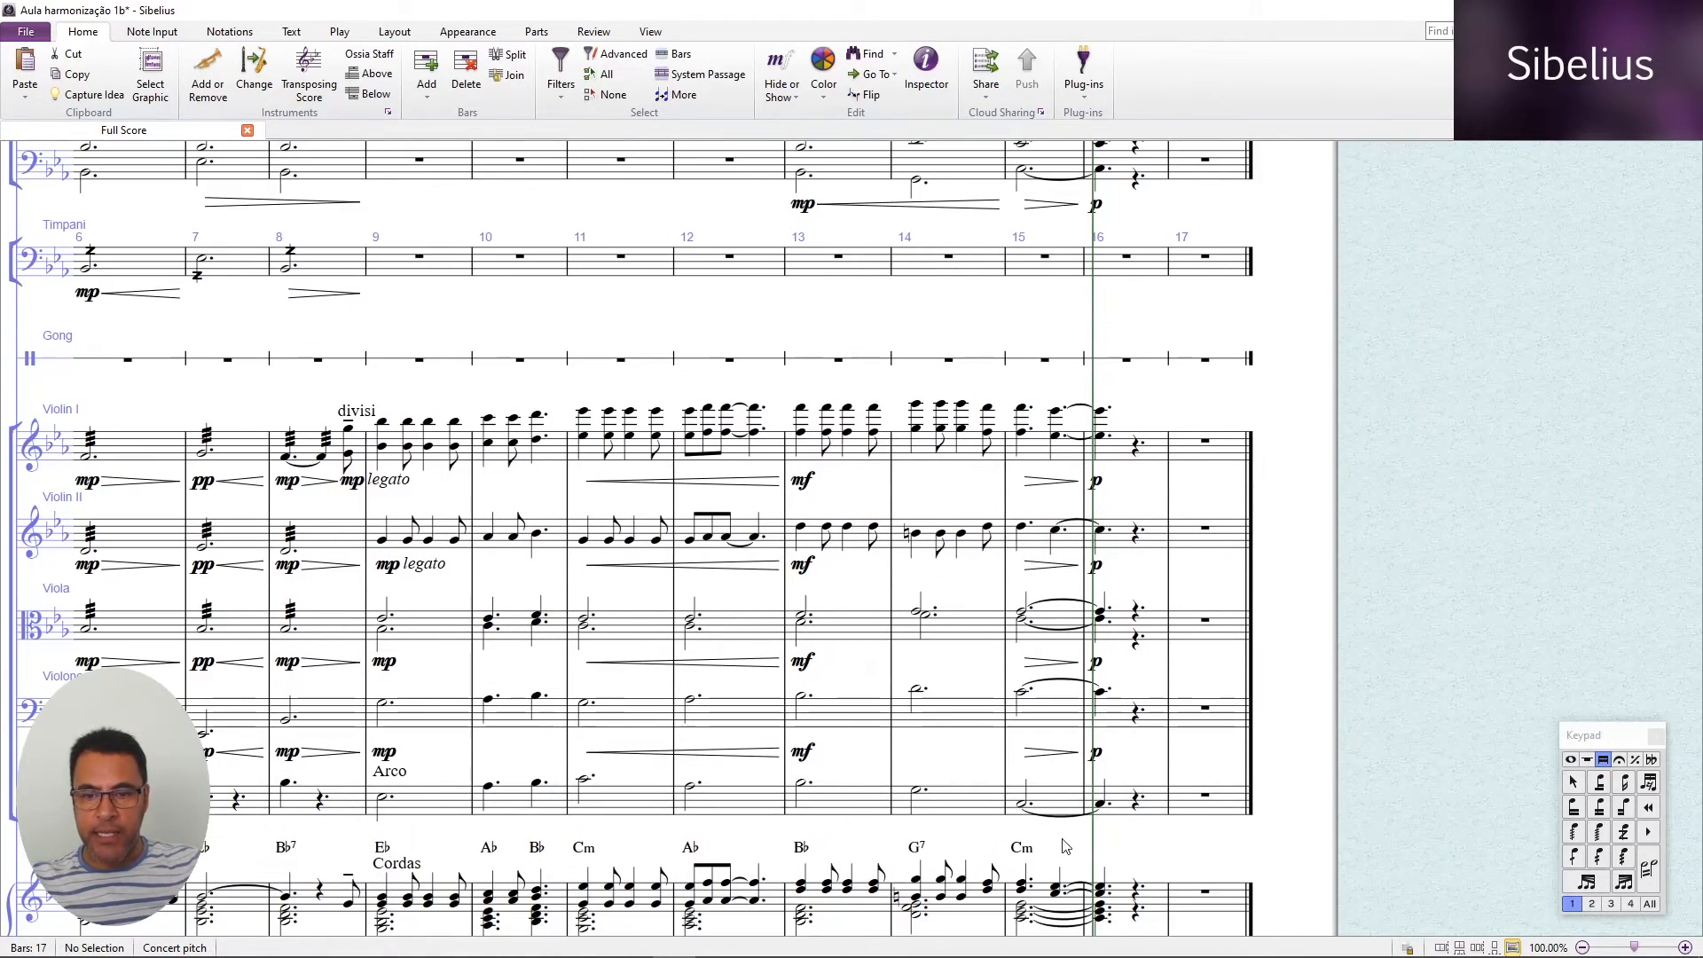
pyautogui.hscroll(3, 1044, 833)
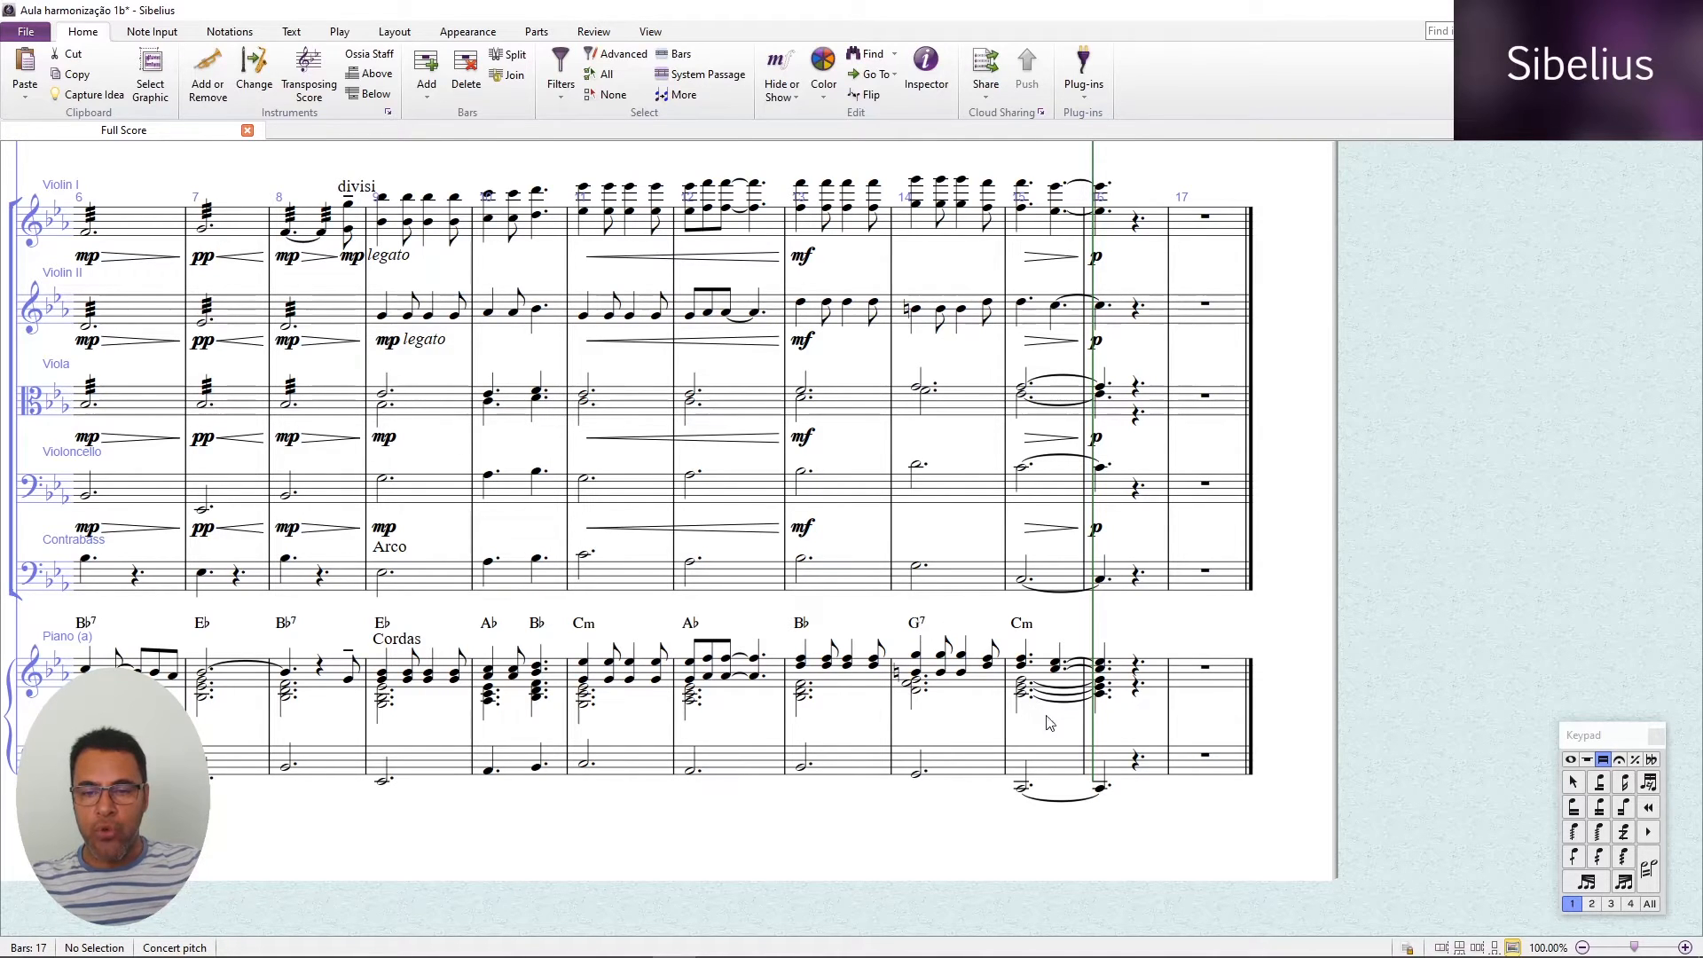
pyautogui.scroll(5, 1002, 332)
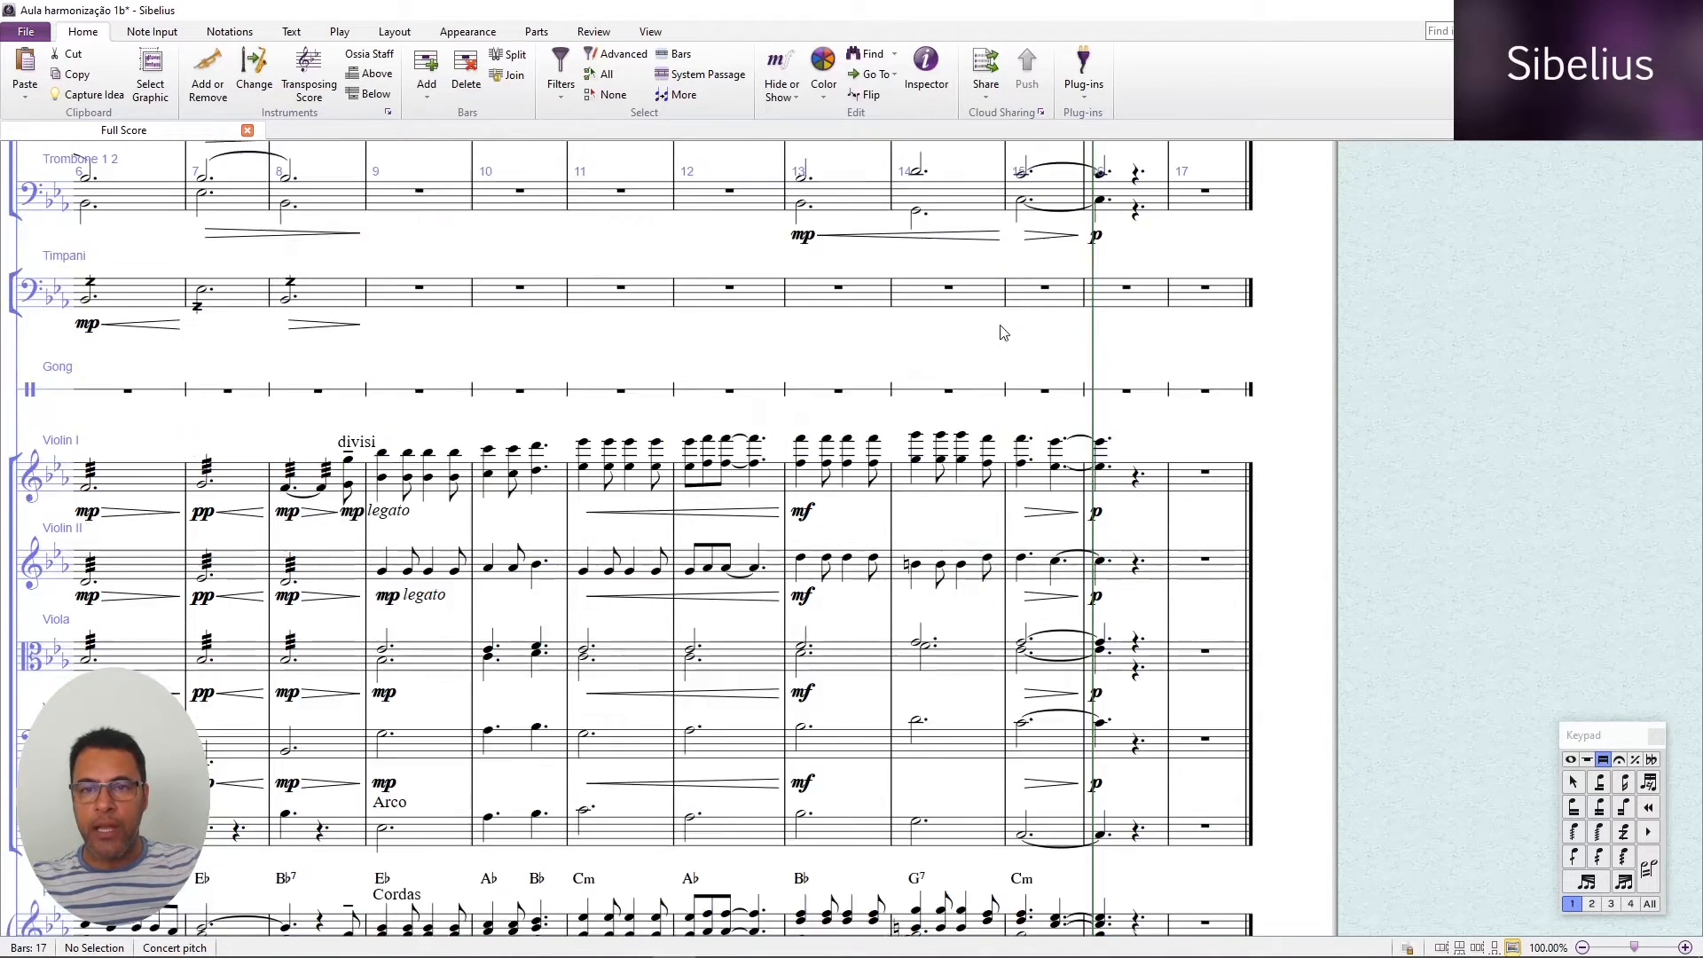
pyautogui.click(1045, 374)
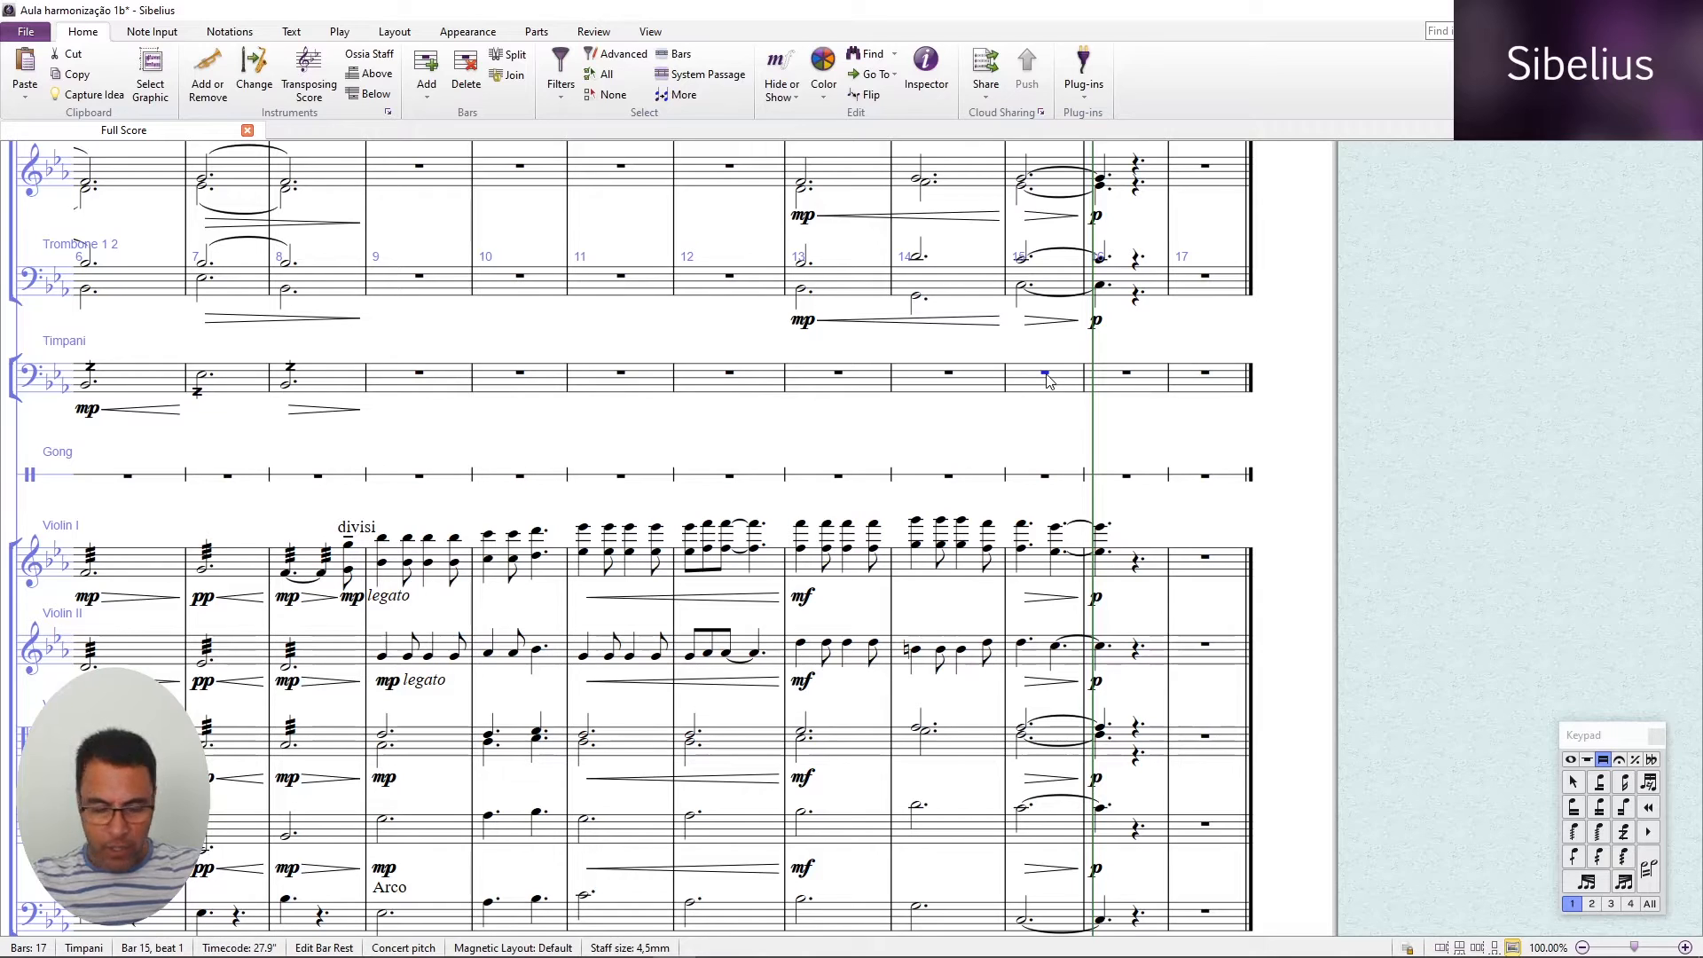
pyautogui.press('c')
pyautogui.press('KP_5')
pyautogui.press('KP_Decimal')
pyautogui.press('KP_Enter')
pyautogui.press('KP_4')
pyautogui.press('c')
pyautogui.press('Escape')
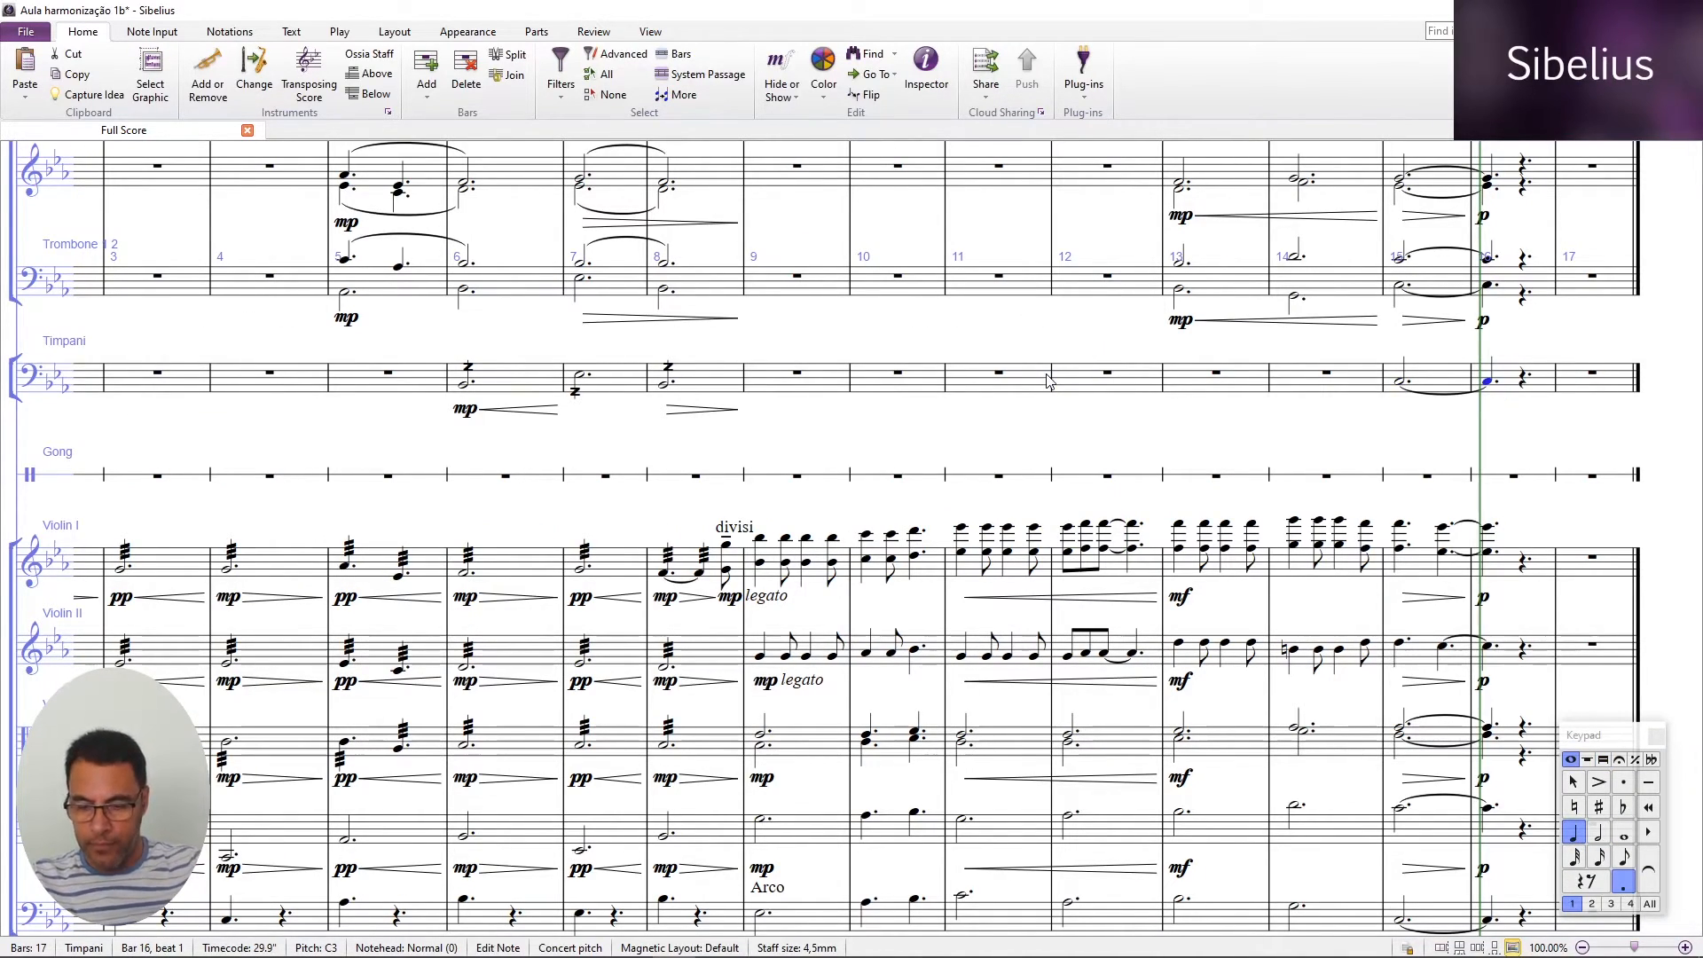
# Add the z-on-stem roll marking to both tied timpani notes in bars 15–16.
pyautogui.hotkey('shift', 'Left')
pyautogui.press('F9')
pyautogui.press('KP_6')
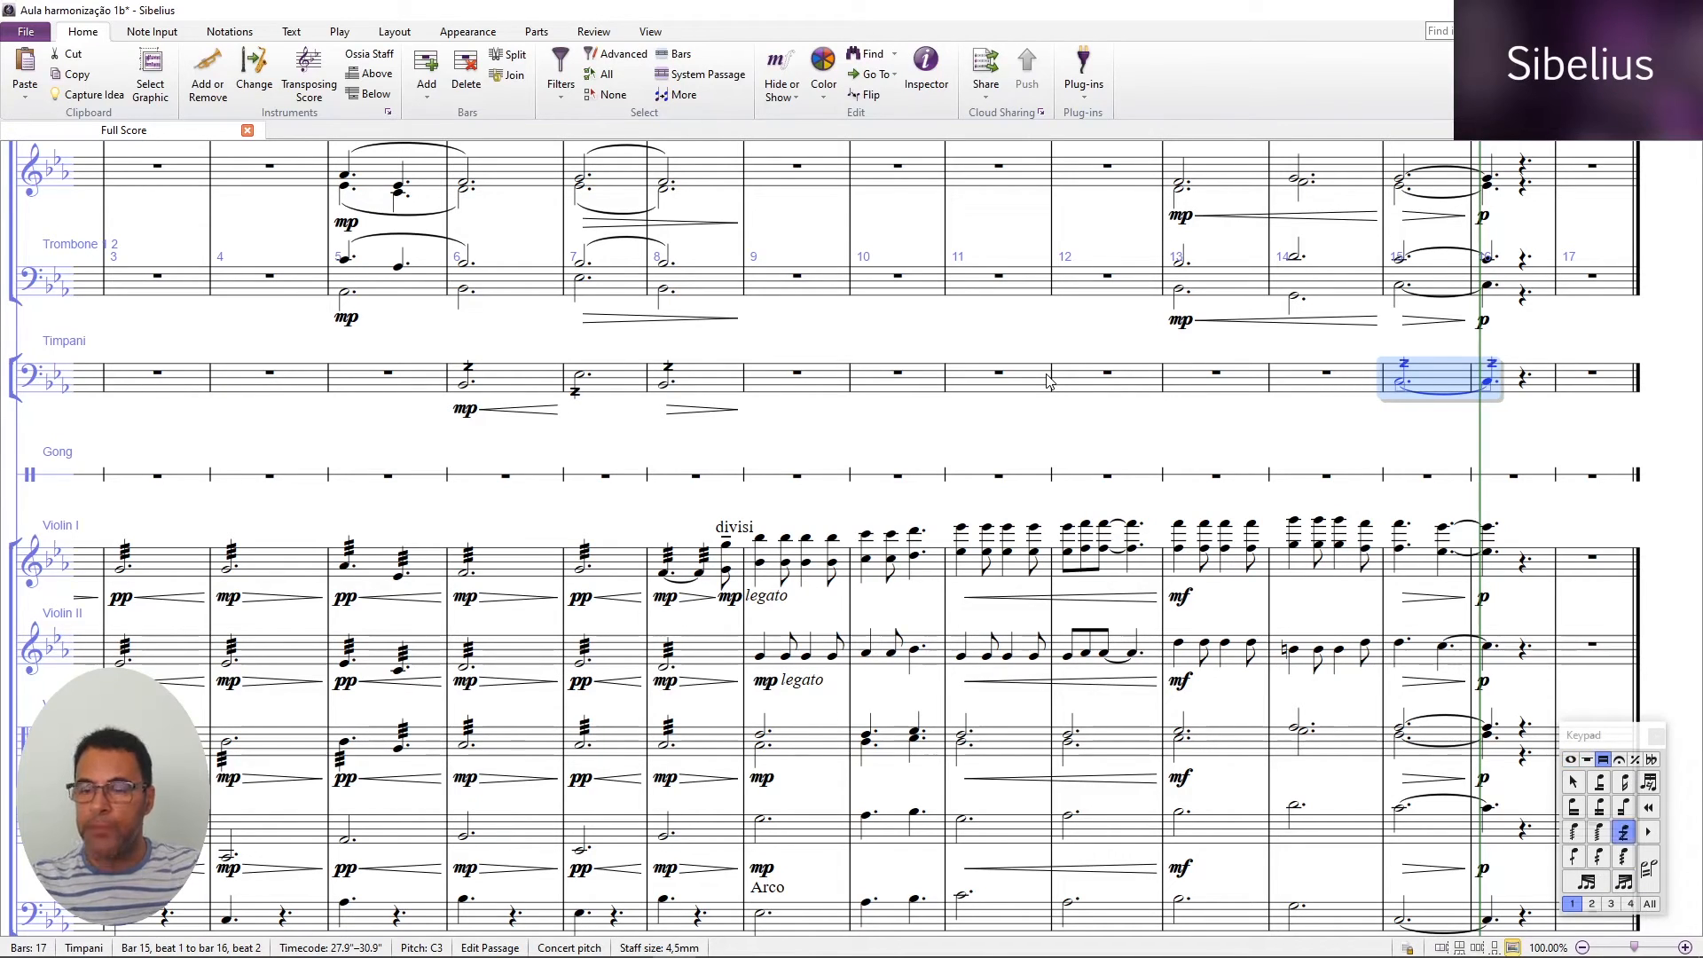
# Add an mp dynamic and a diminuendo hairpin to the timpani in bar 15.
pyautogui.hotkey('ctrl', 'e')
pyautogui.hotkey('ctrl', 'm')
pyautogui.hotkey('ctrl', 'p')
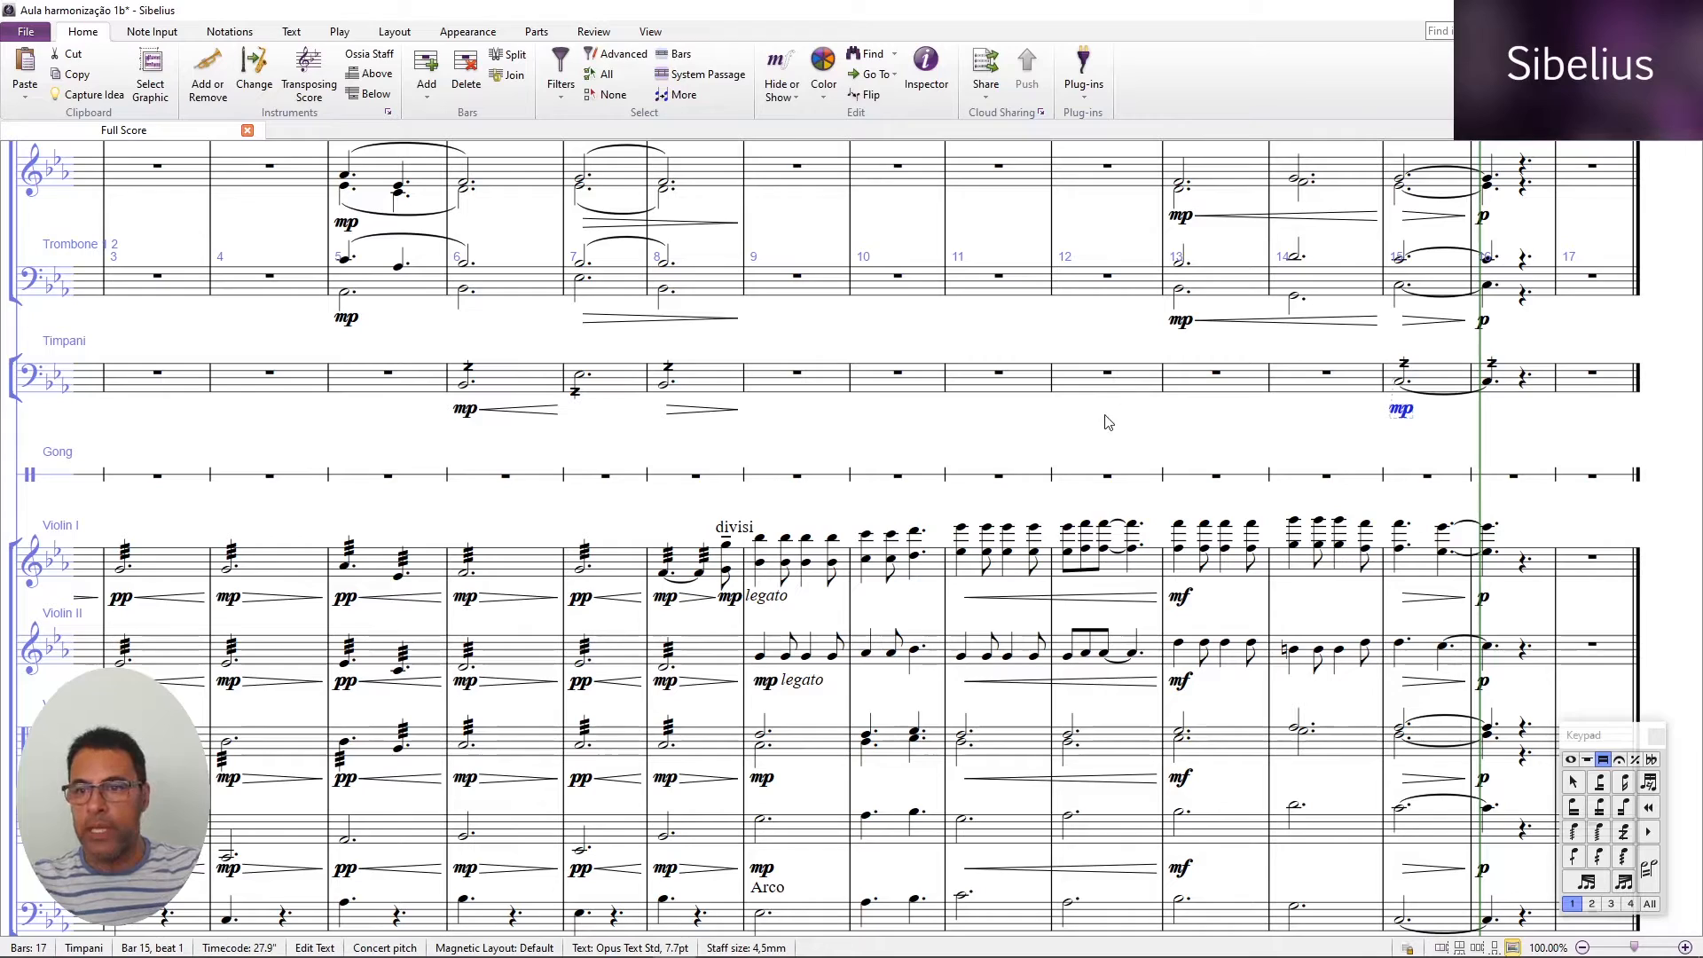
pyautogui.press('Escape')
pyautogui.hotkey('shift', '.')
pyautogui.click(1438, 452)
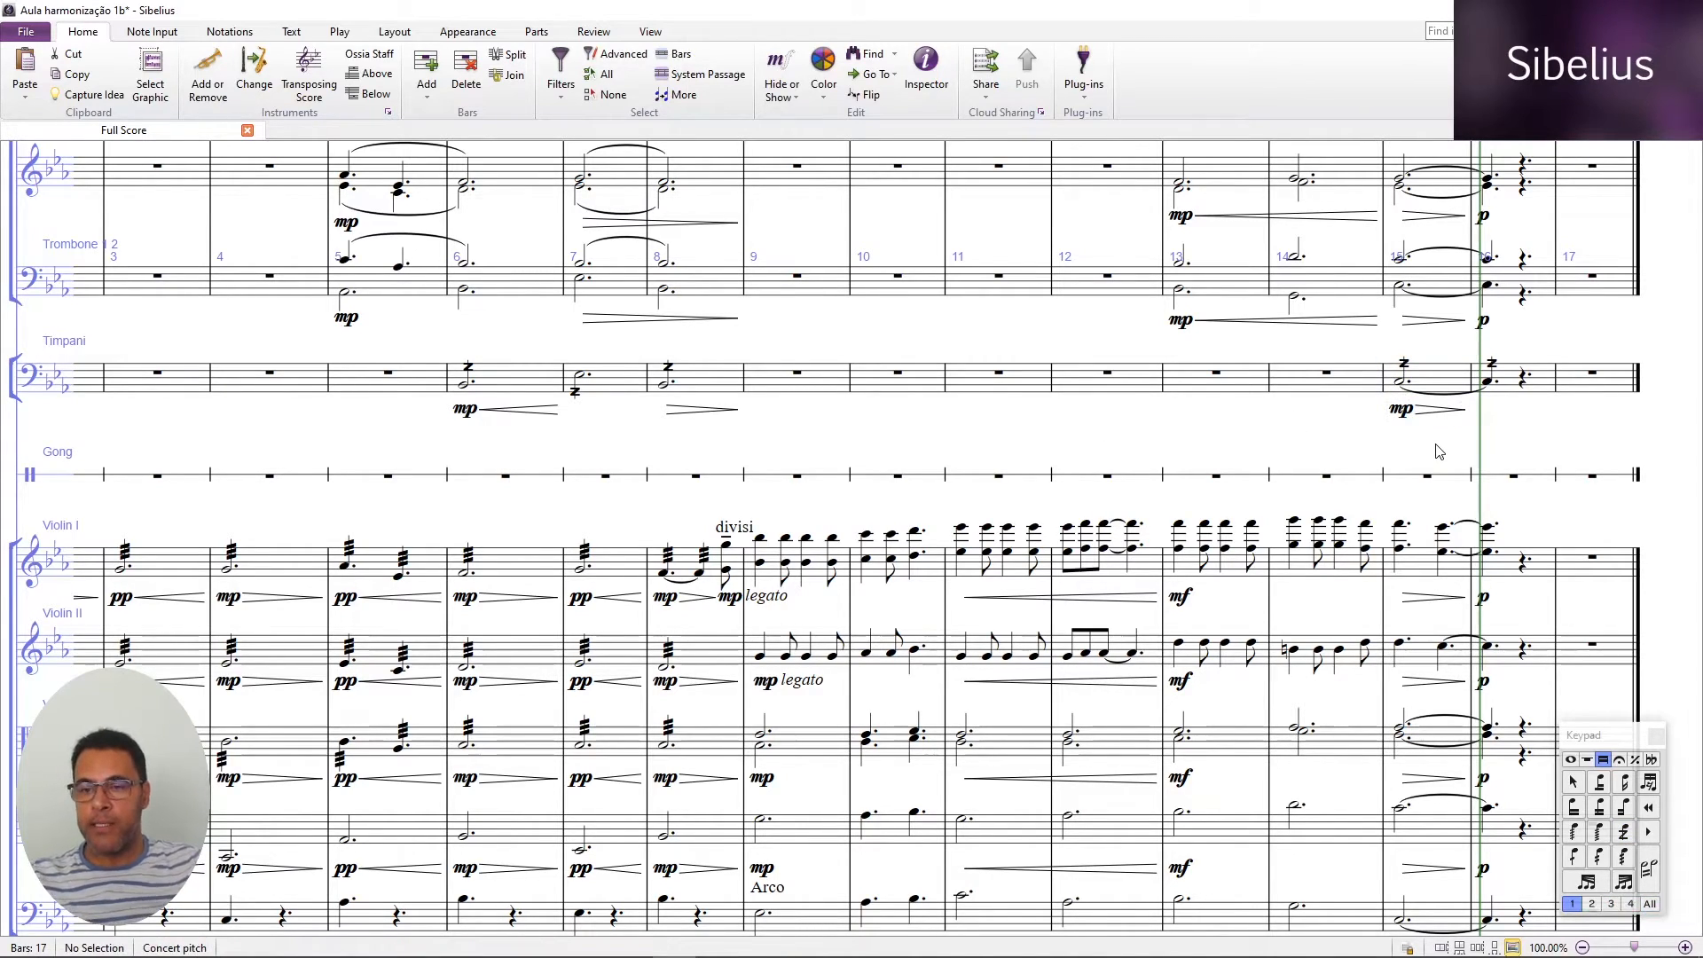
# Copy the timpani roll with its dynamics from bars 15–16 to the Gong staff and select its first note.
pyautogui.click(1434, 395)
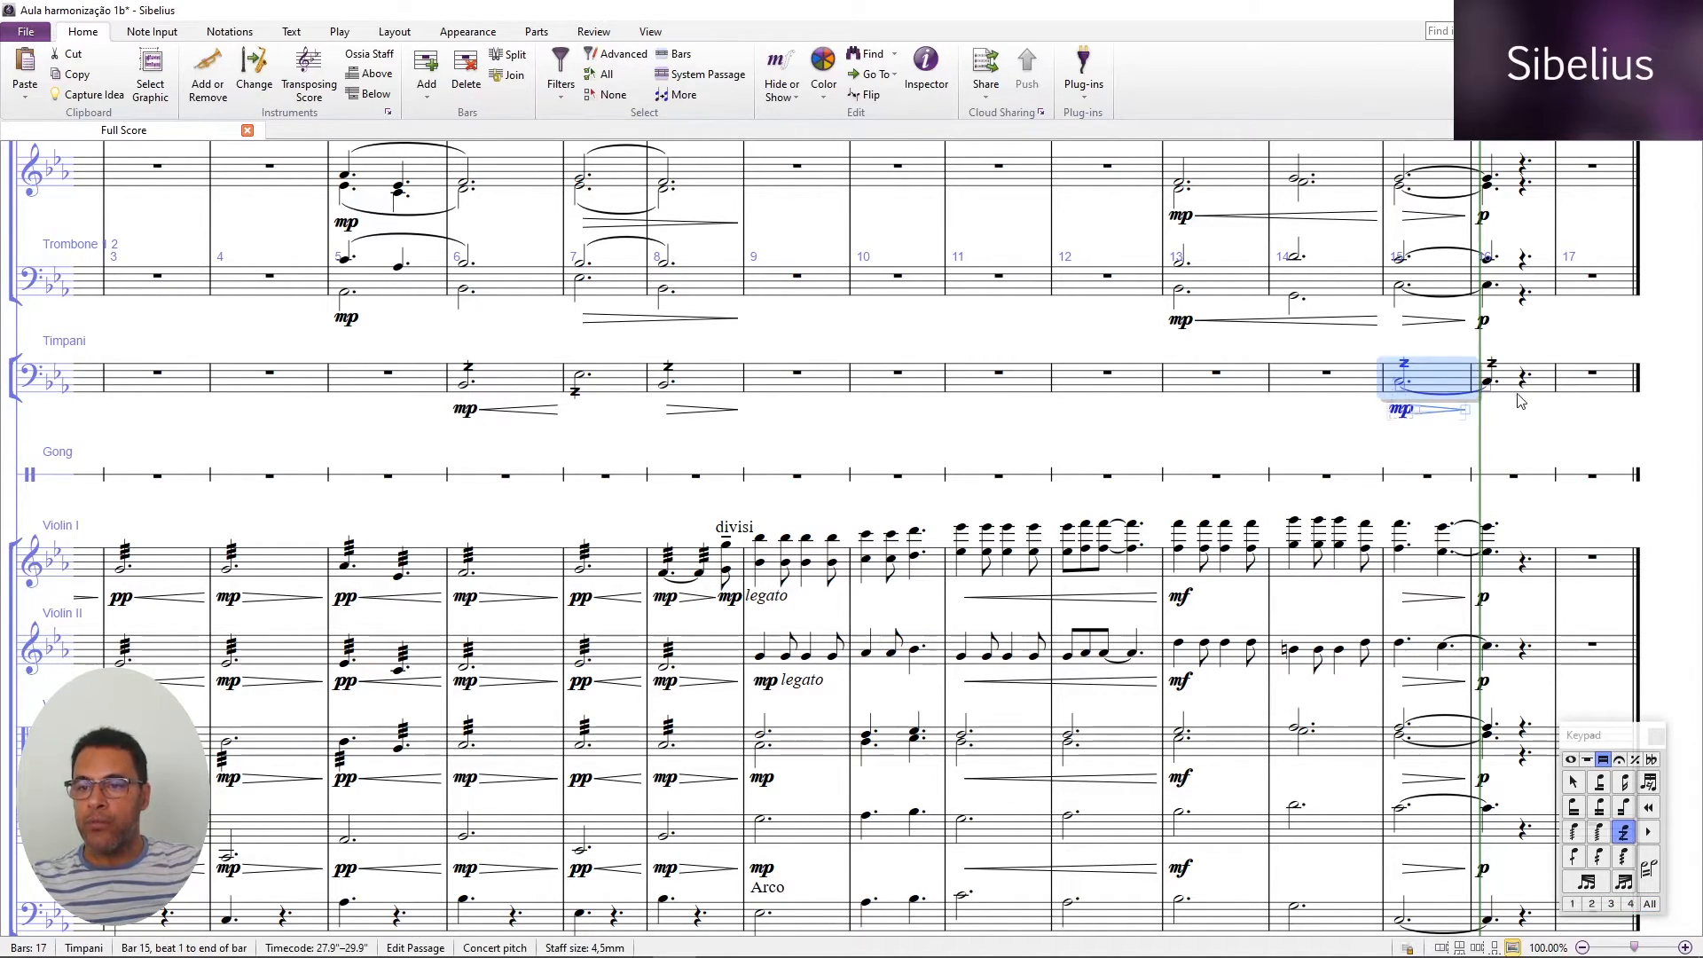
pyautogui.keyDown('shift'); pyautogui.click(1514, 392); pyautogui.keyUp('shift')
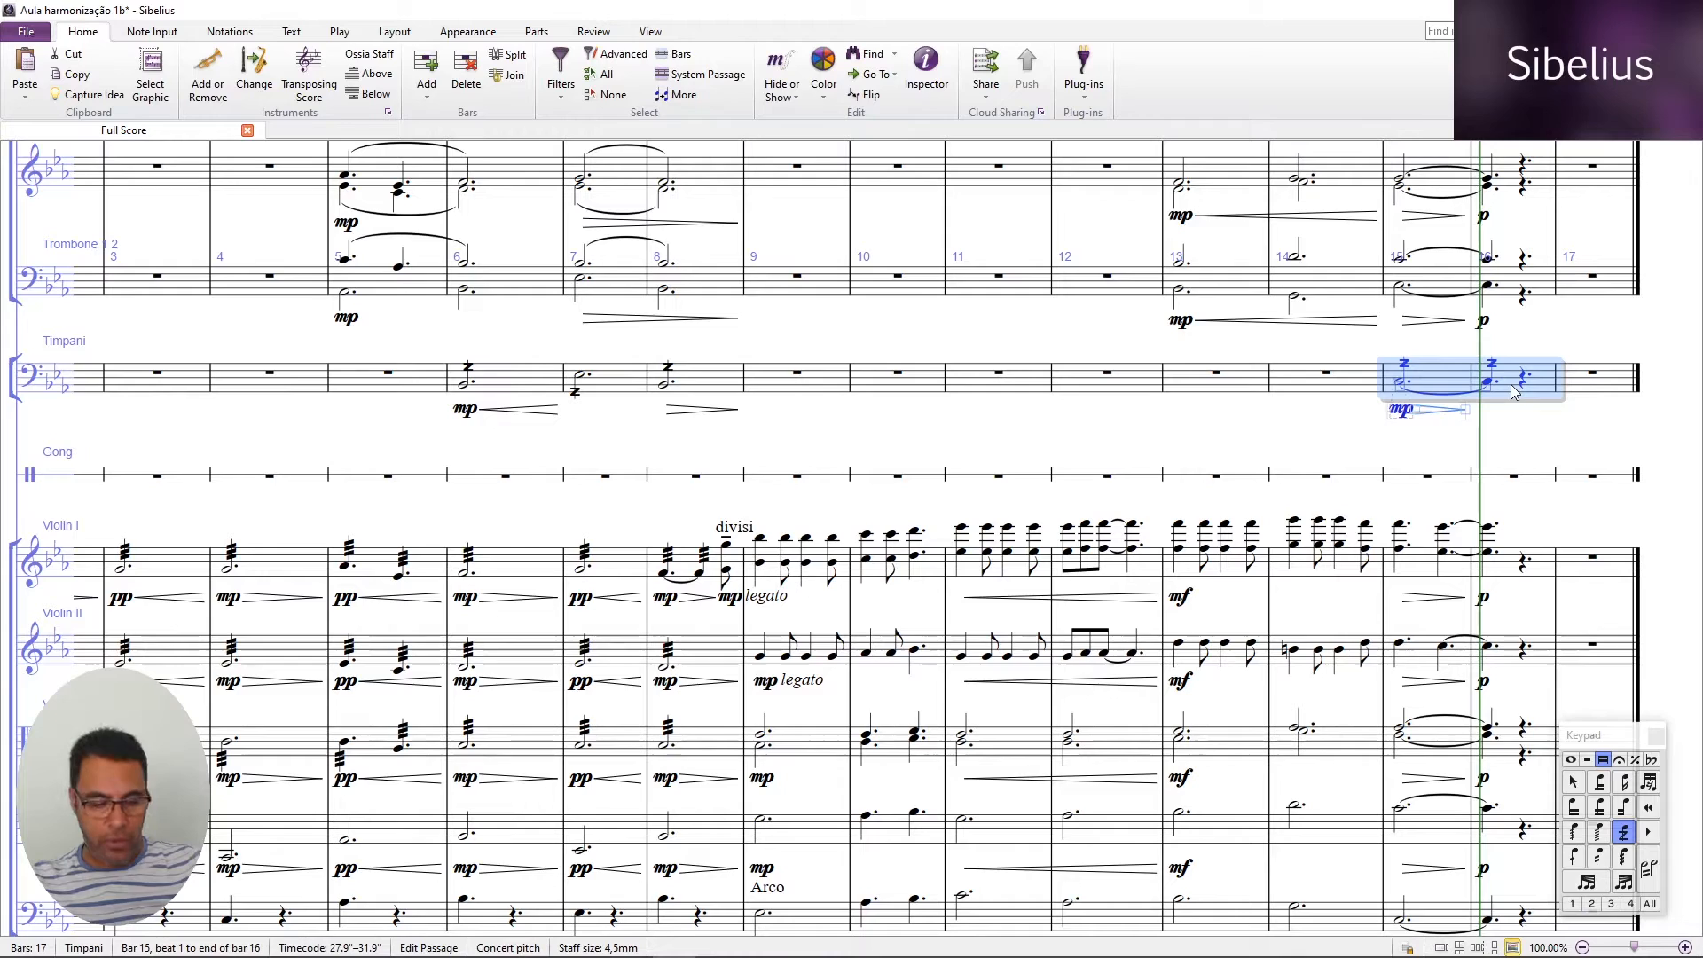
pyautogui.keyDown('alt'); pyautogui.click(1416, 483); pyautogui.keyUp('alt')
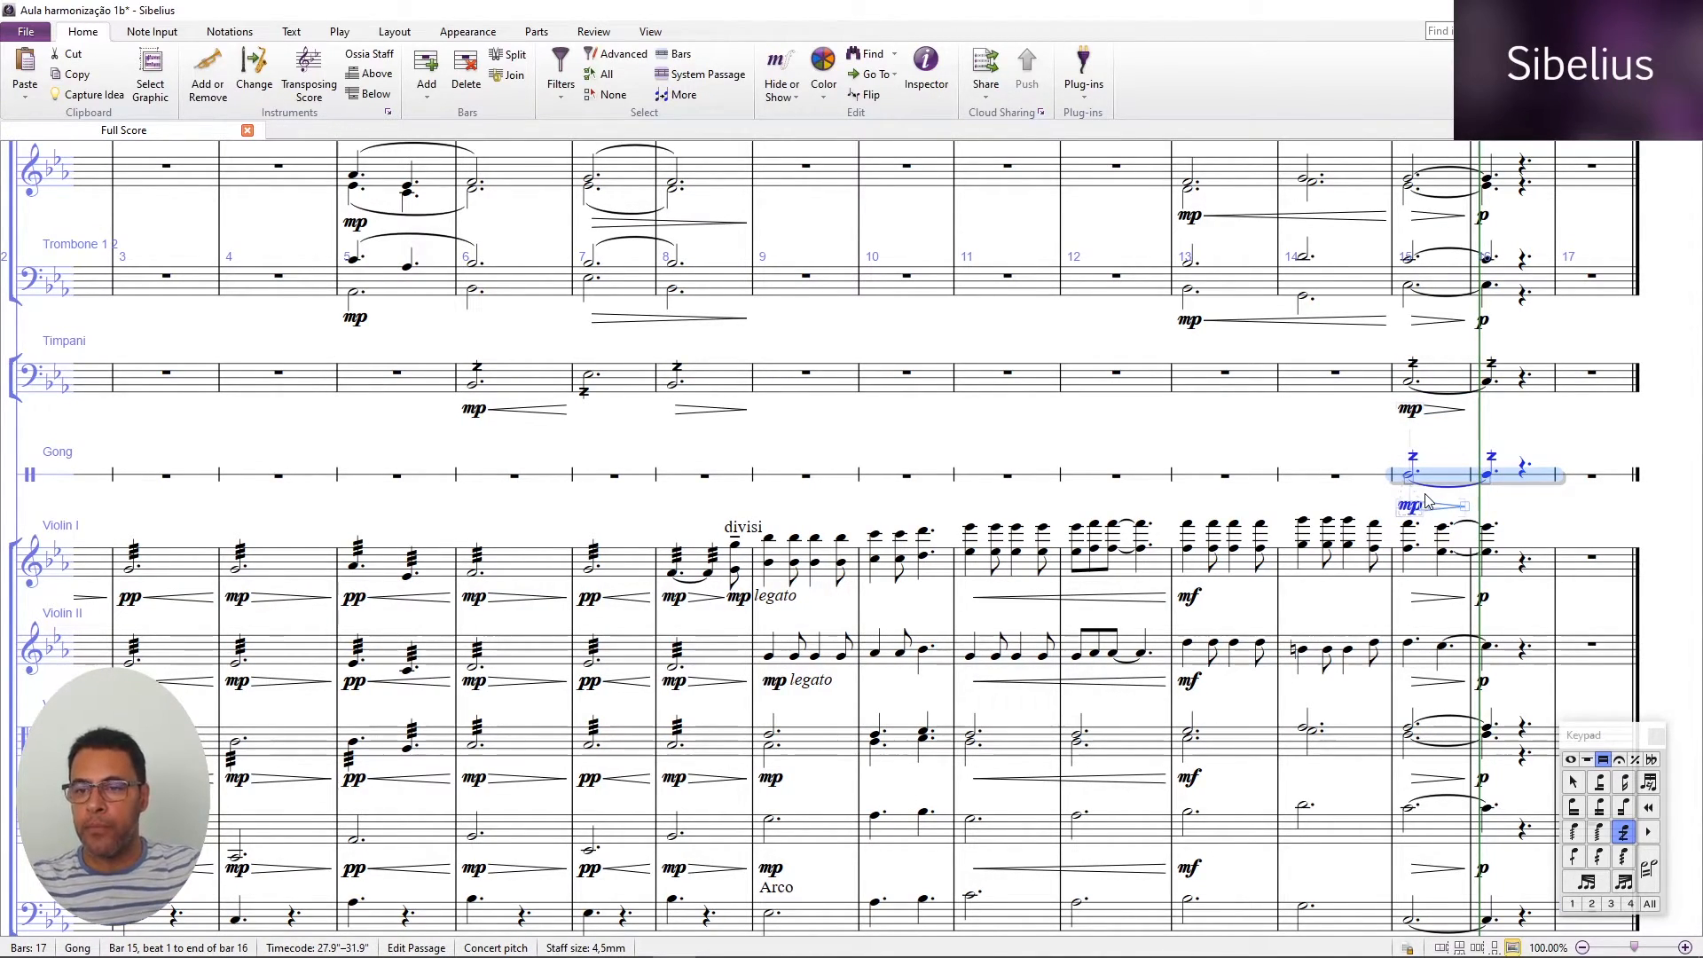
pyautogui.click(1362, 449)
pyautogui.click(1419, 476)
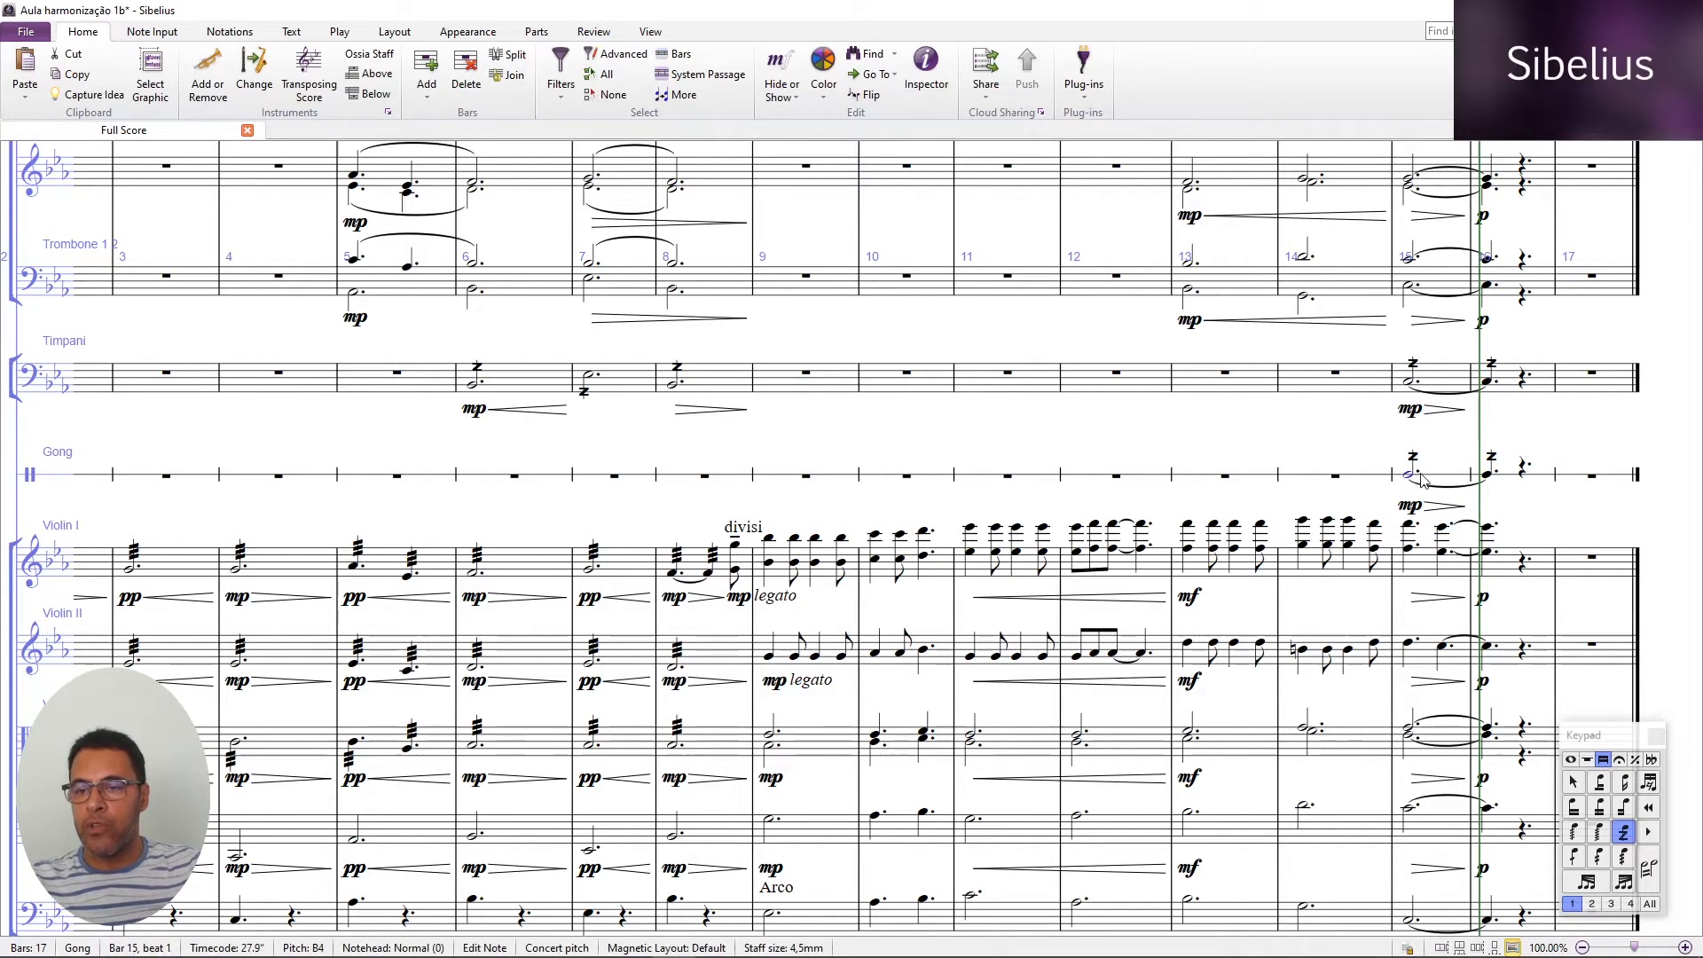
# Remove the z-on-stem roll marking from the tied gong notes in bars 15–16 and add an accent to the first note.
pyautogui.keyDown('shift'); pyautogui.click(1488, 478); pyautogui.keyUp('shift')
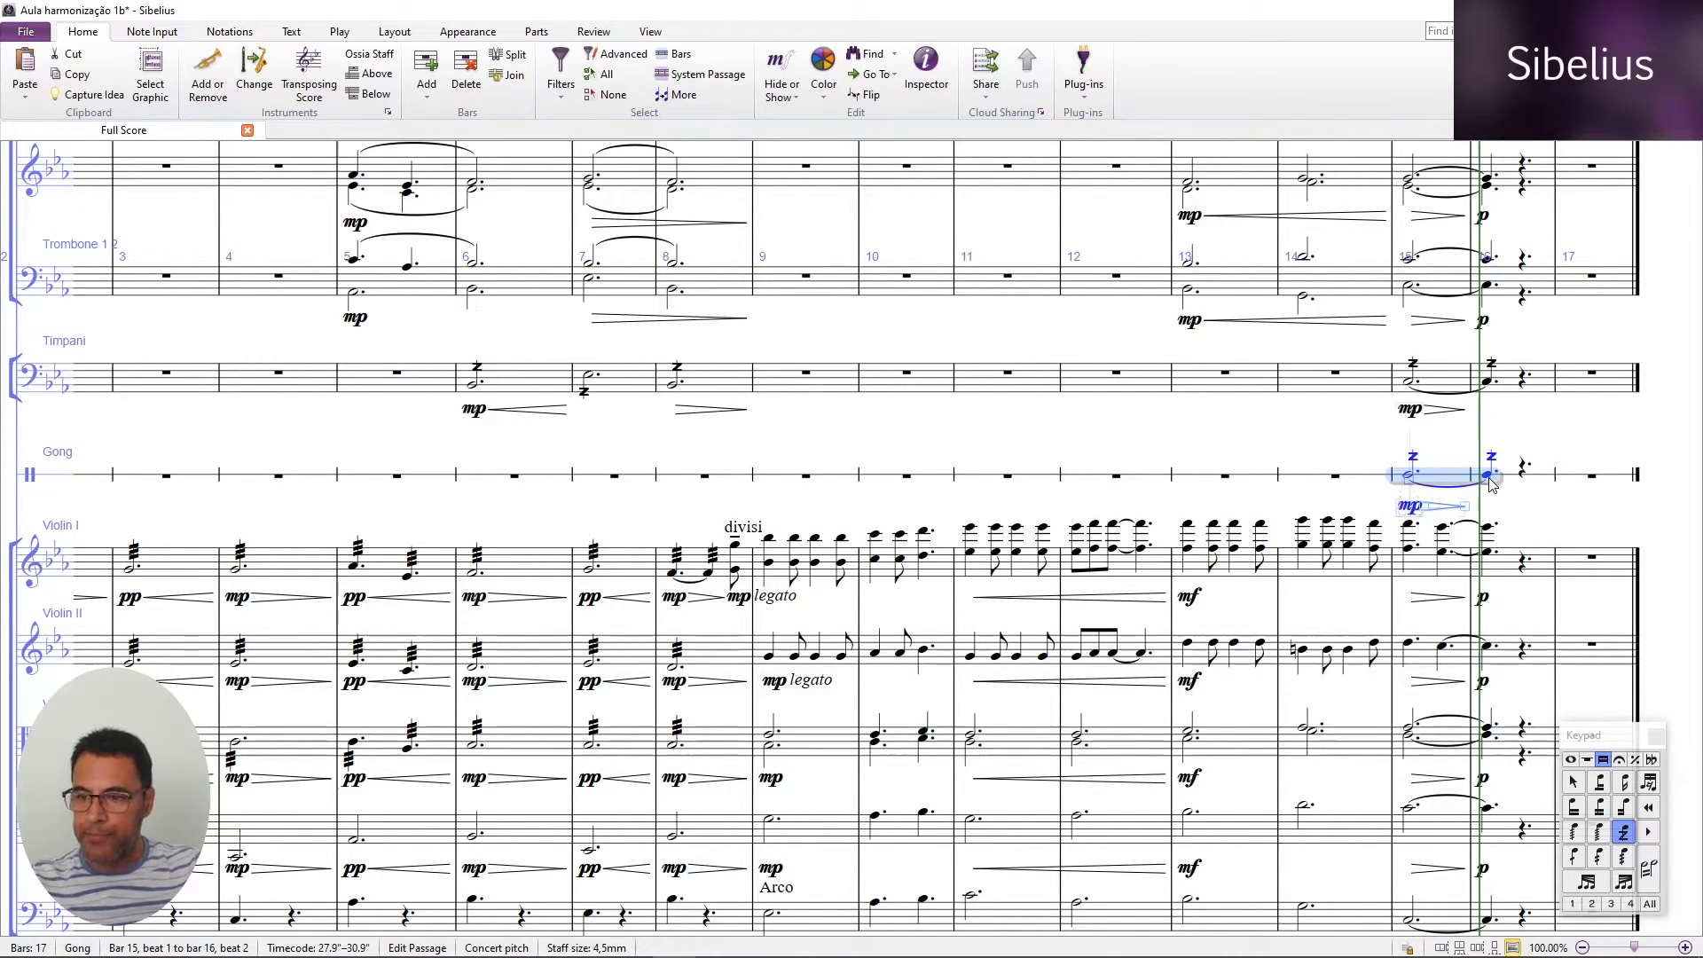
pyautogui.press('6')
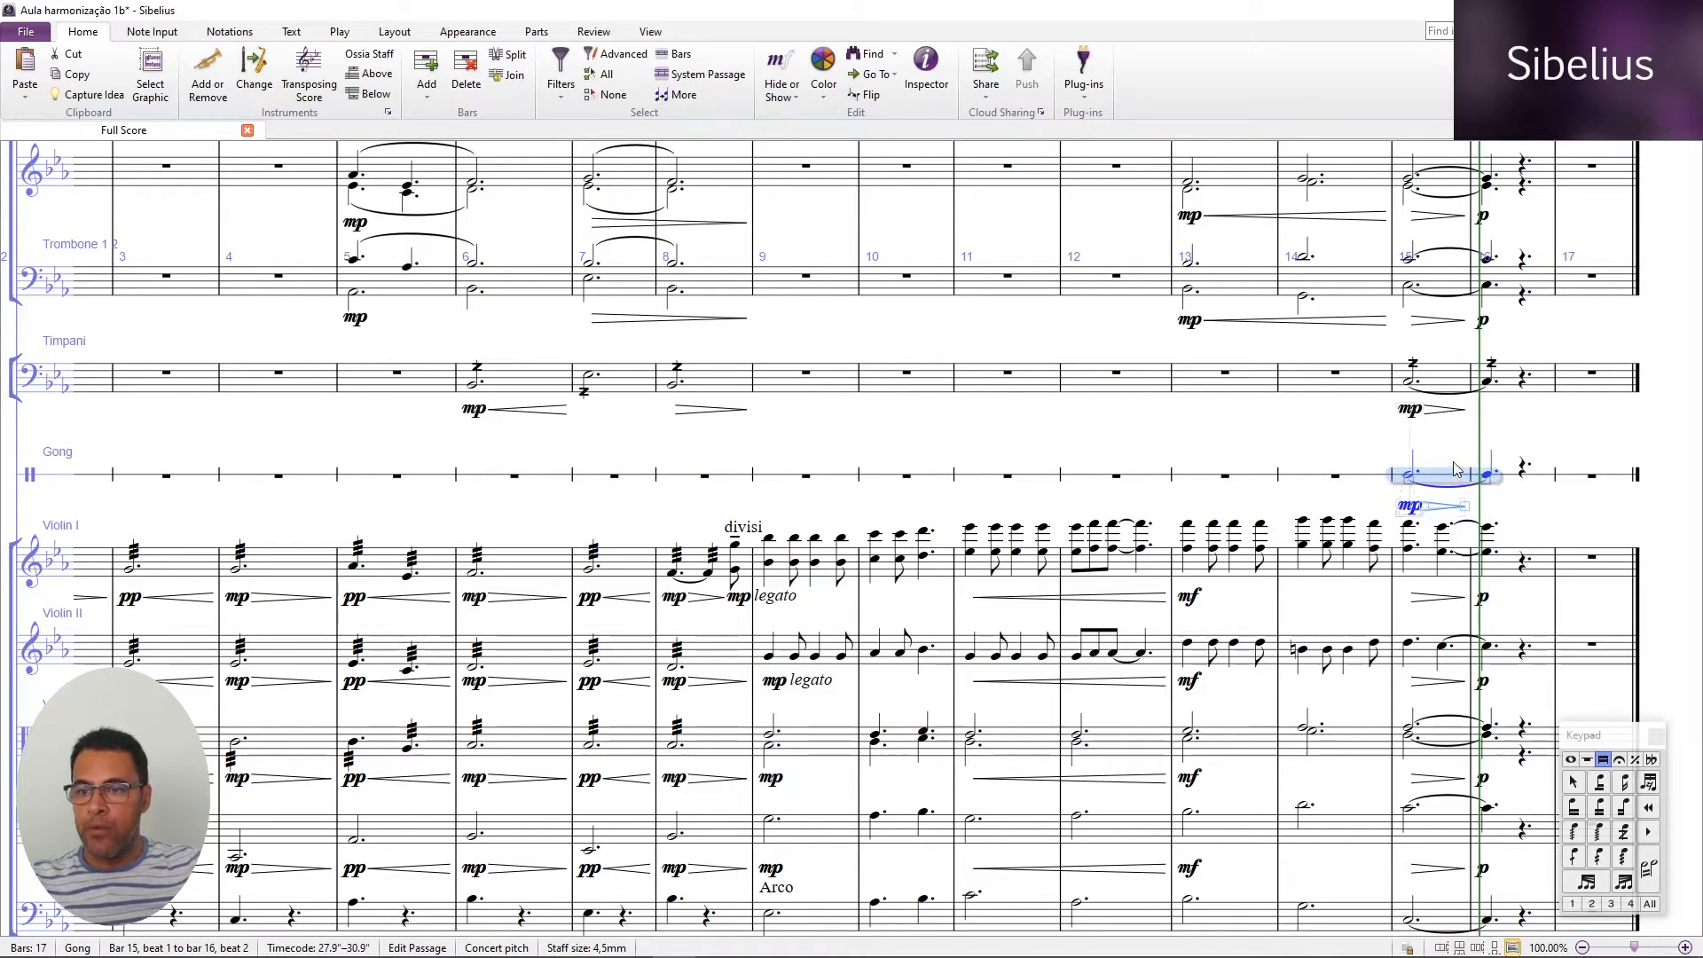
pyautogui.click(1409, 478)
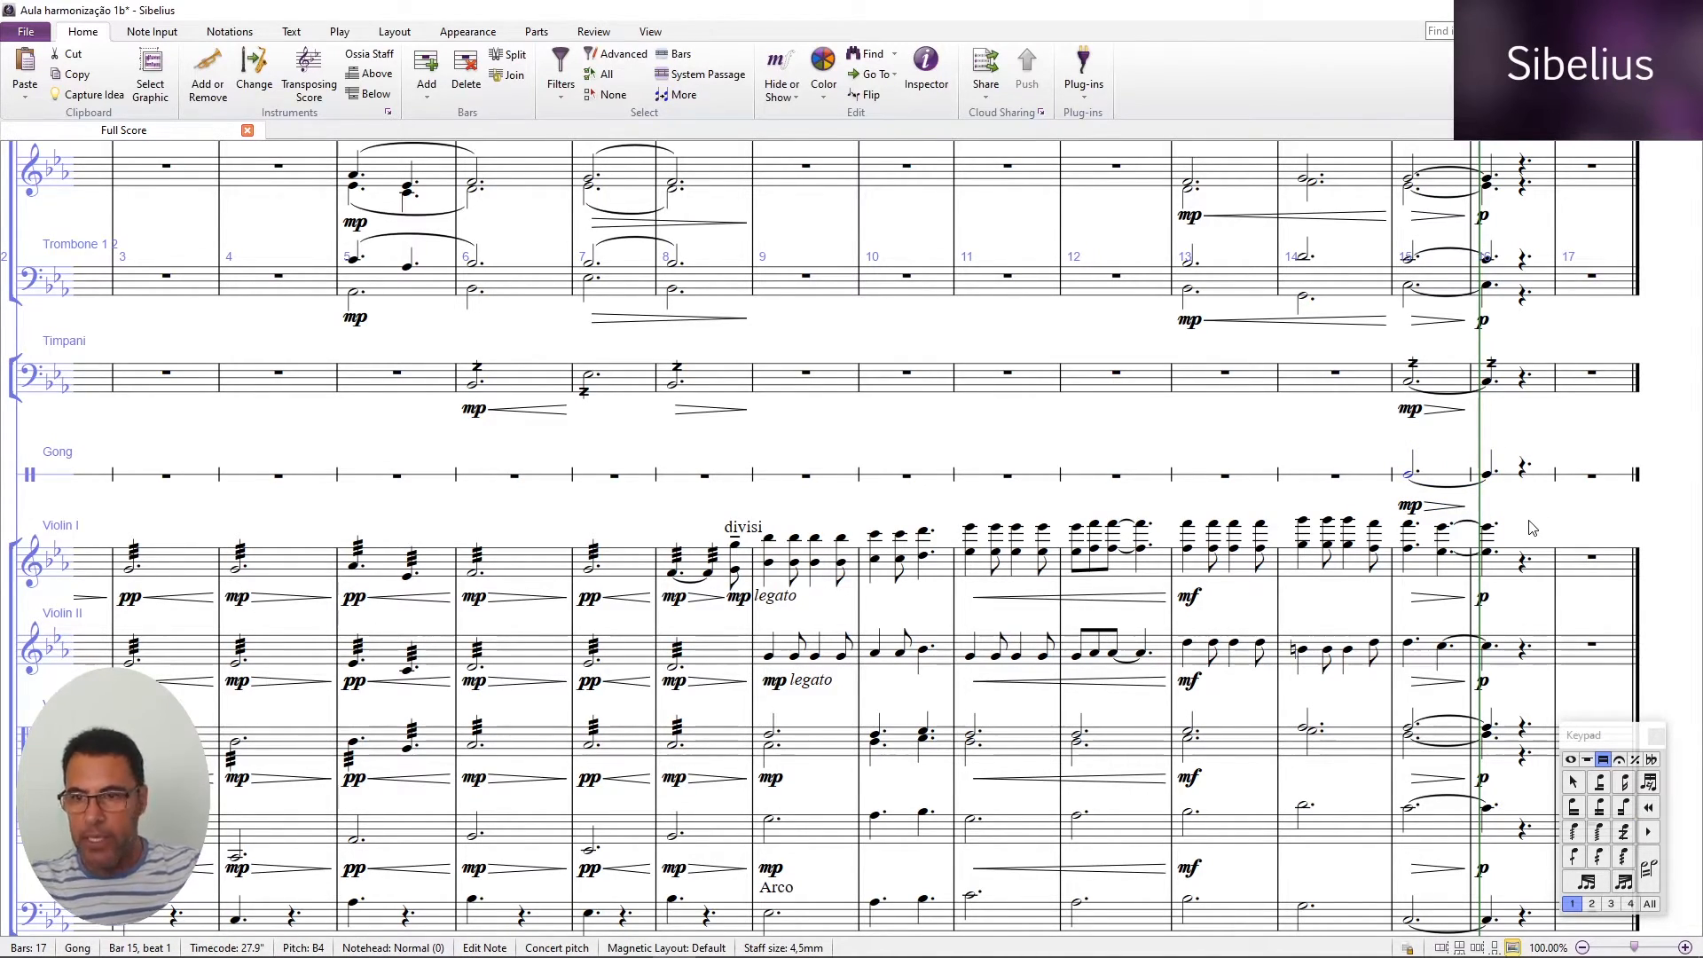
pyautogui.press('F7')
pyautogui.press('Escape')
pyautogui.click(1414, 480)
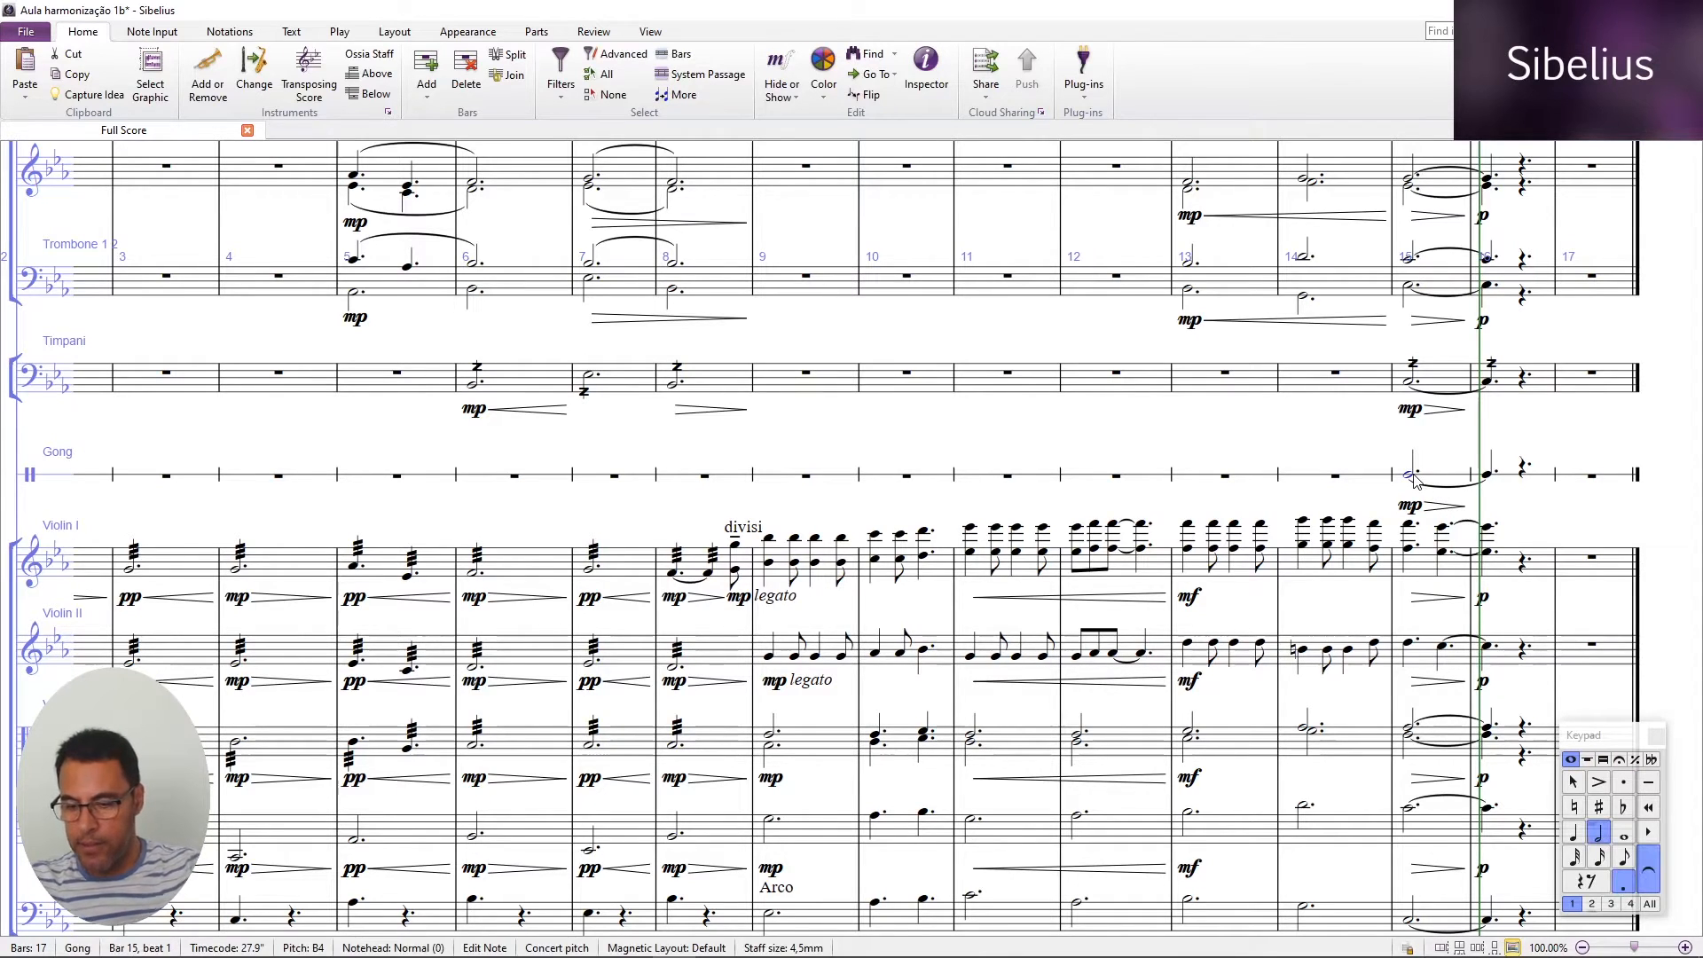
pyautogui.press('Escape')
# Enter a dotted half note with an accent on the Gong staff in bar 8.
pyautogui.scroll(-2, 995, 557)
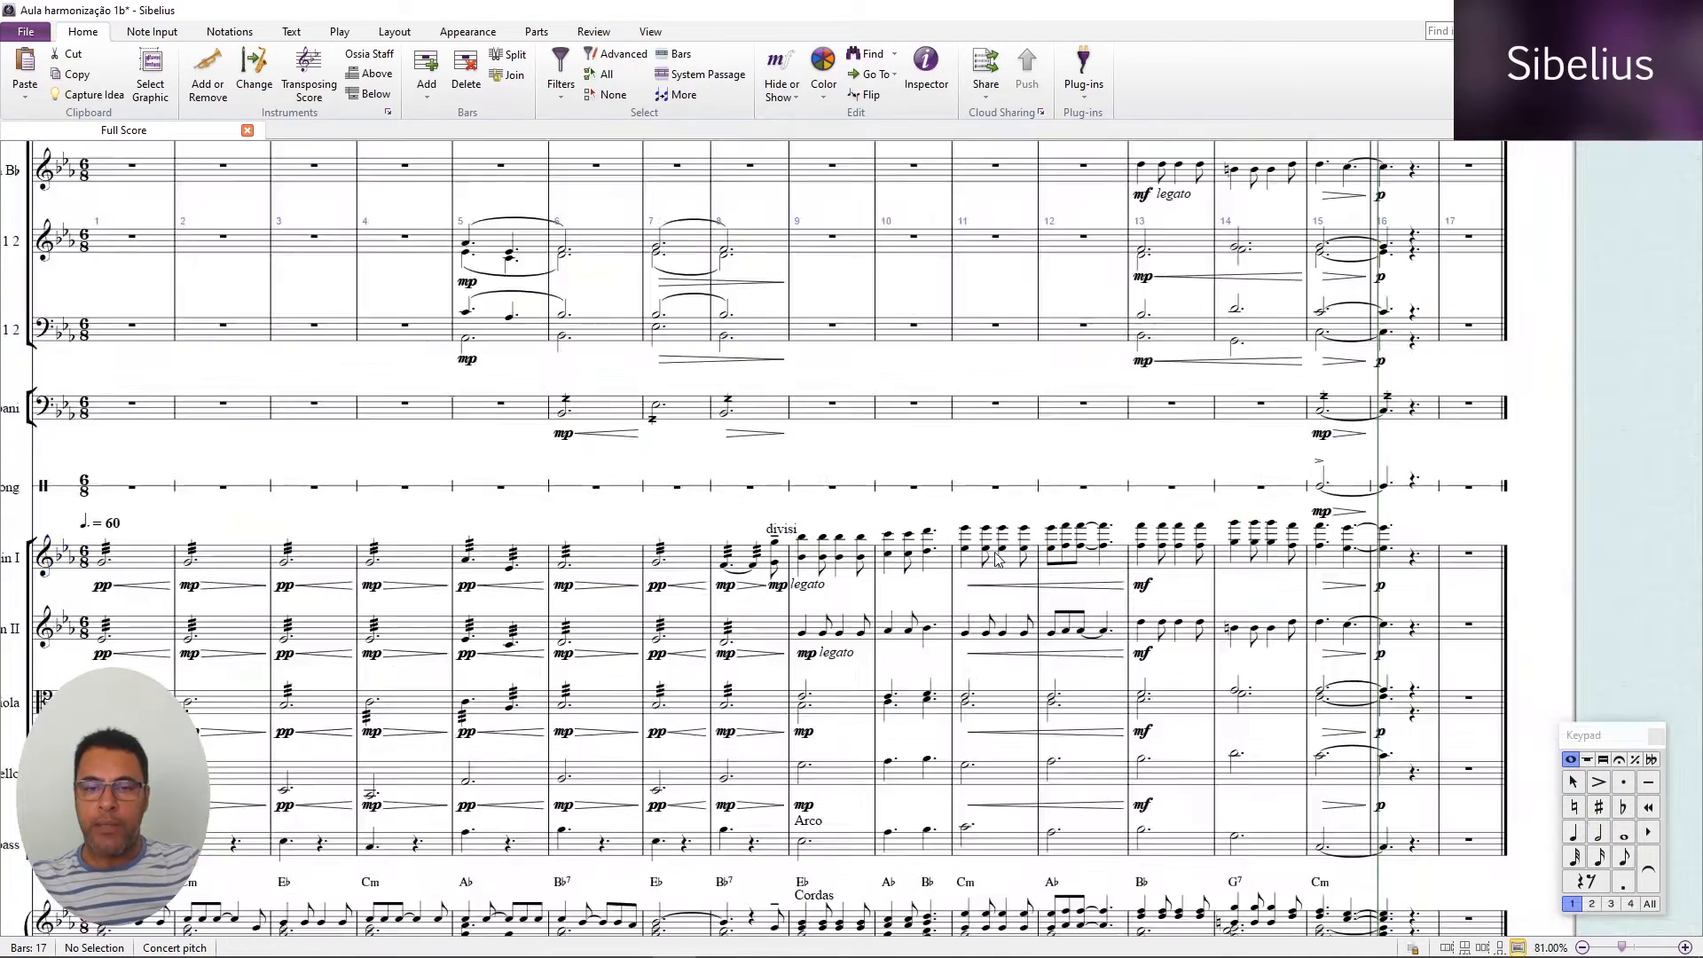
pyautogui.scroll(-1, 995, 557)
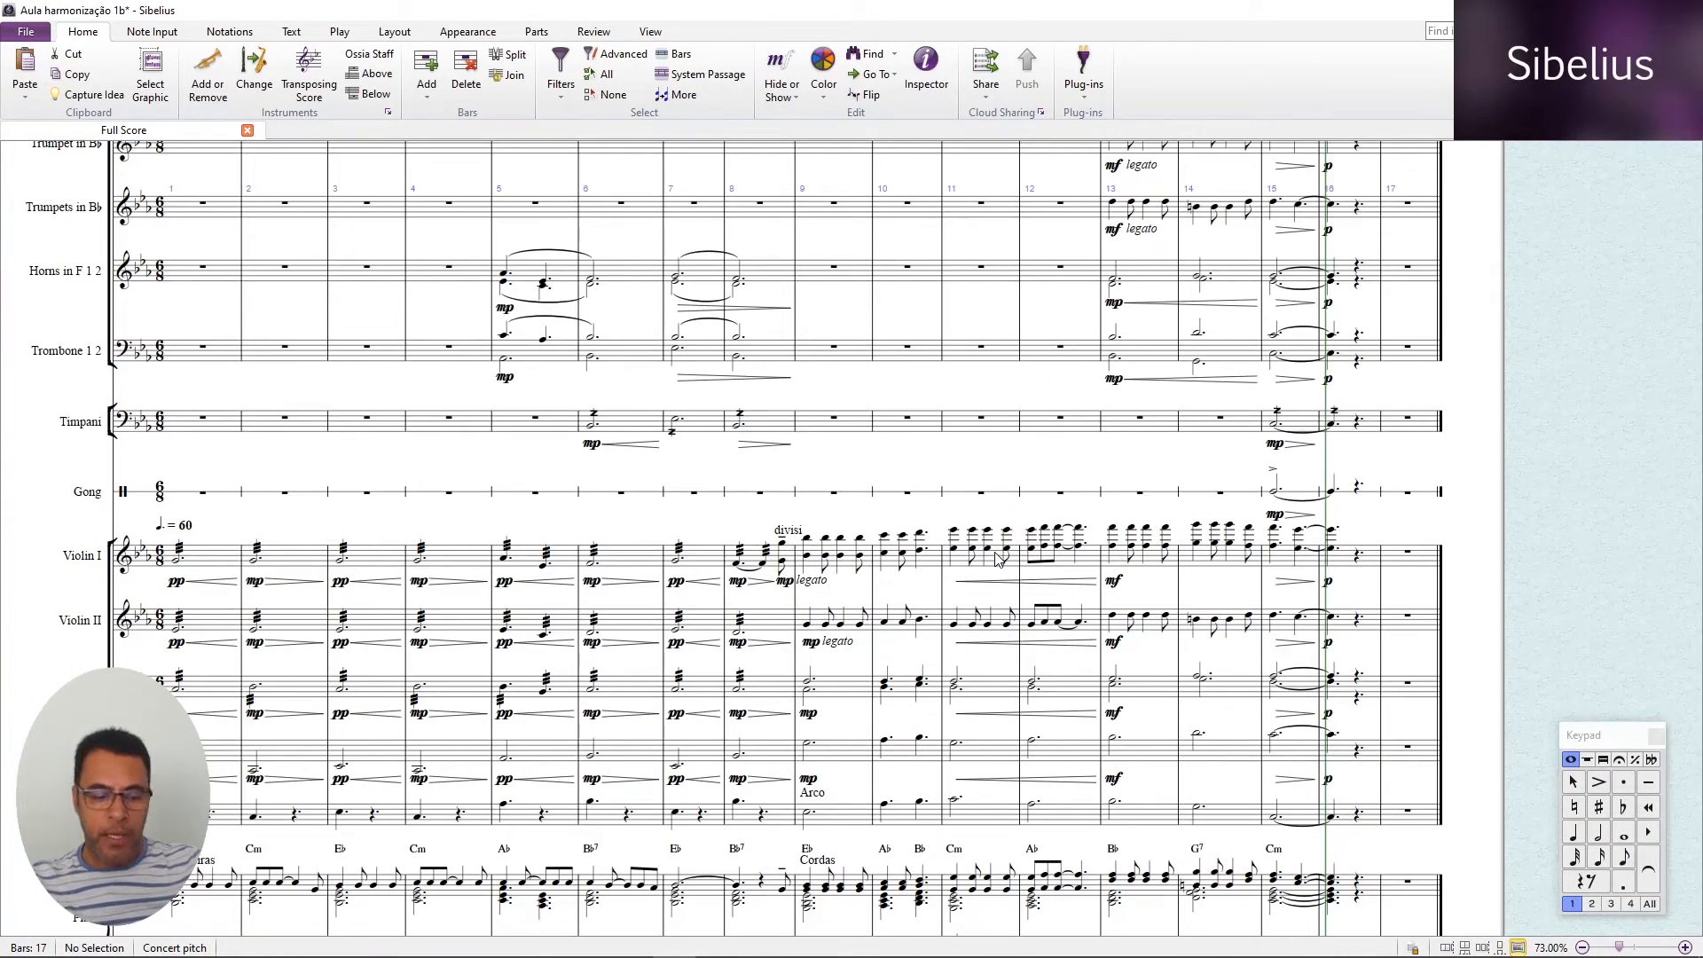
pyautogui.click(1370, 563)
pyautogui.press('Escape')
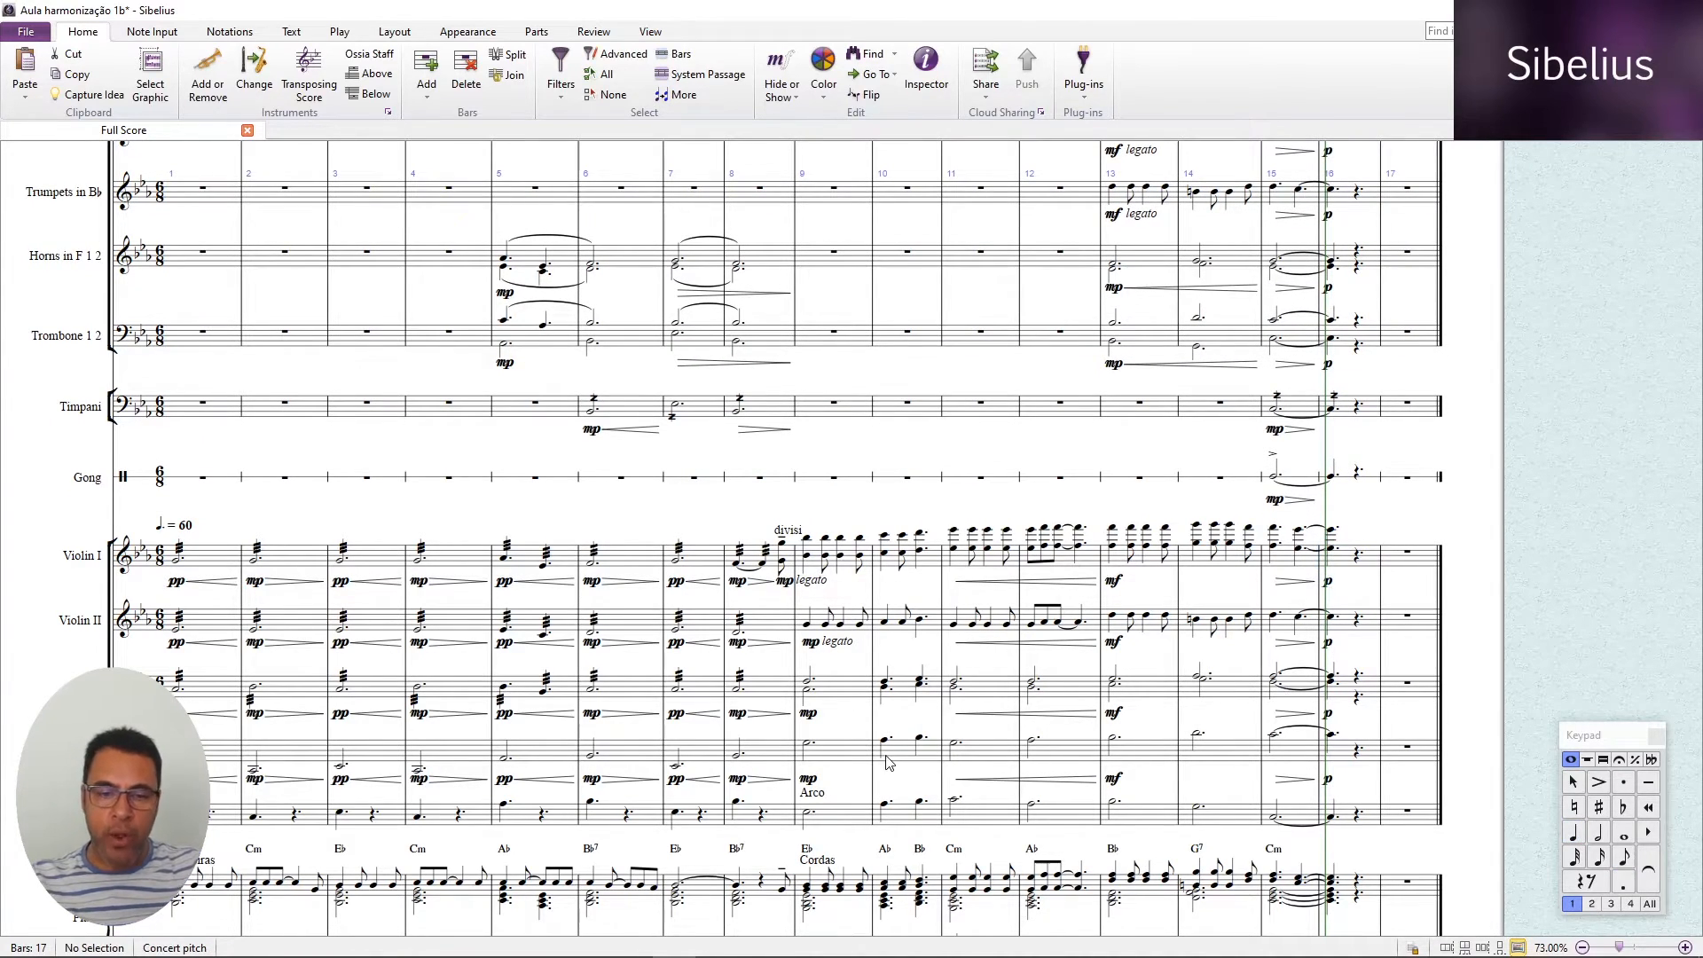
pyautogui.scroll(-3, 209, 763)
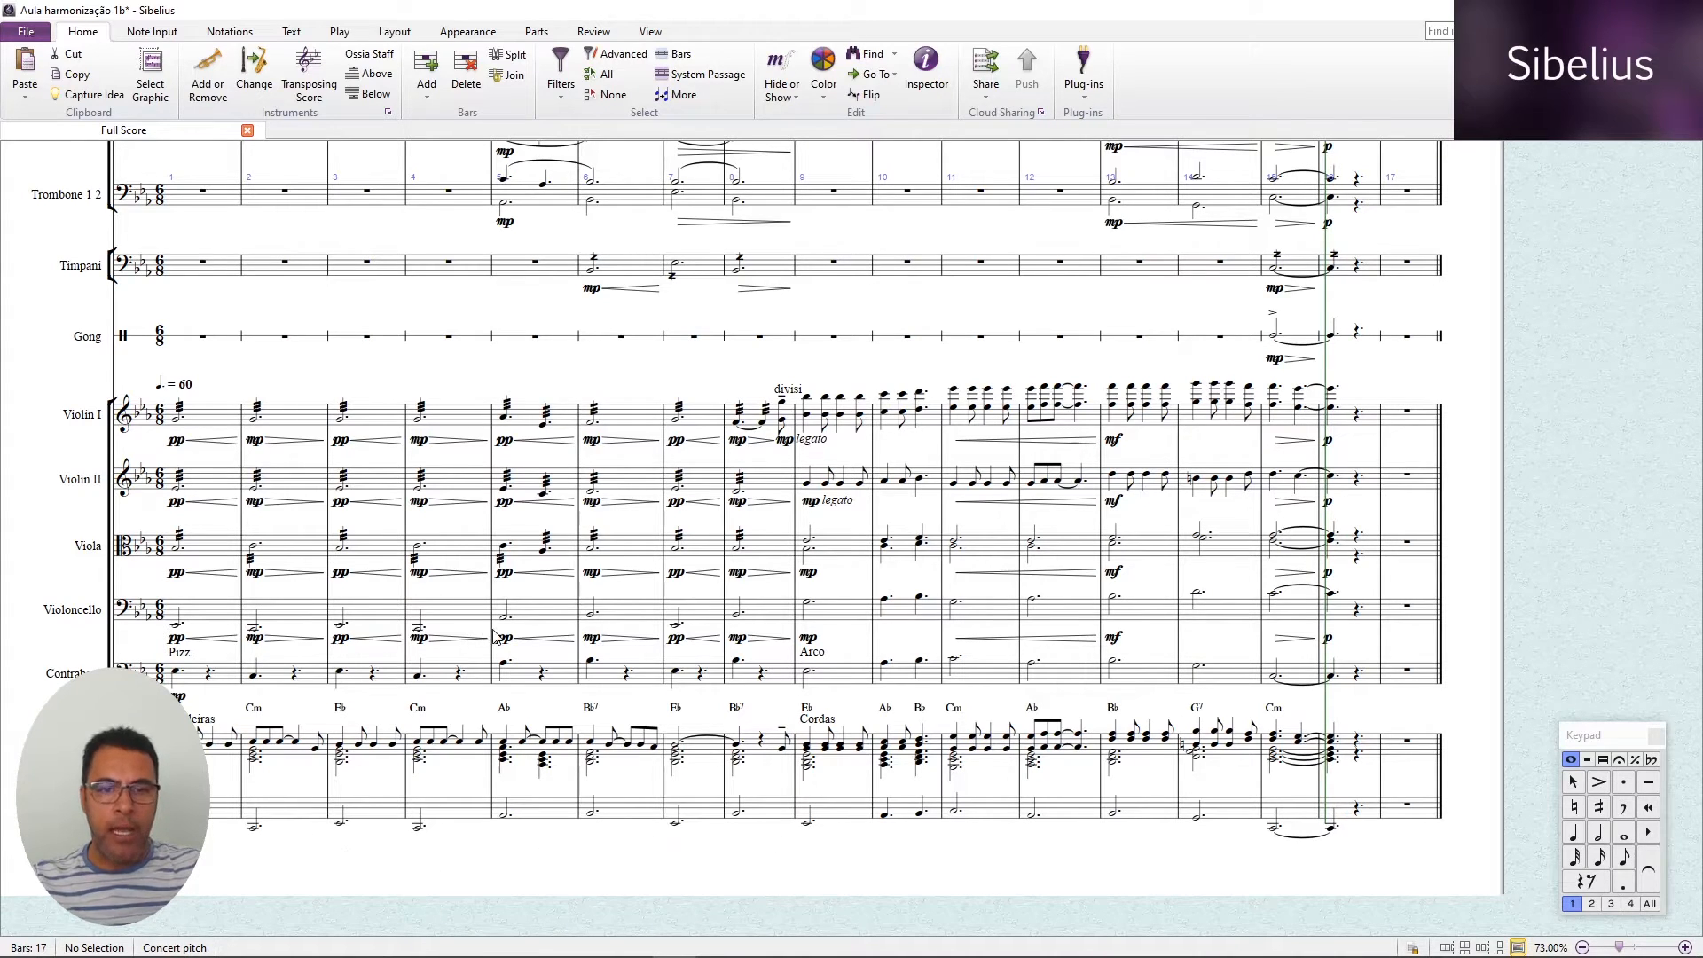
pyautogui.scroll(6, 497, 637)
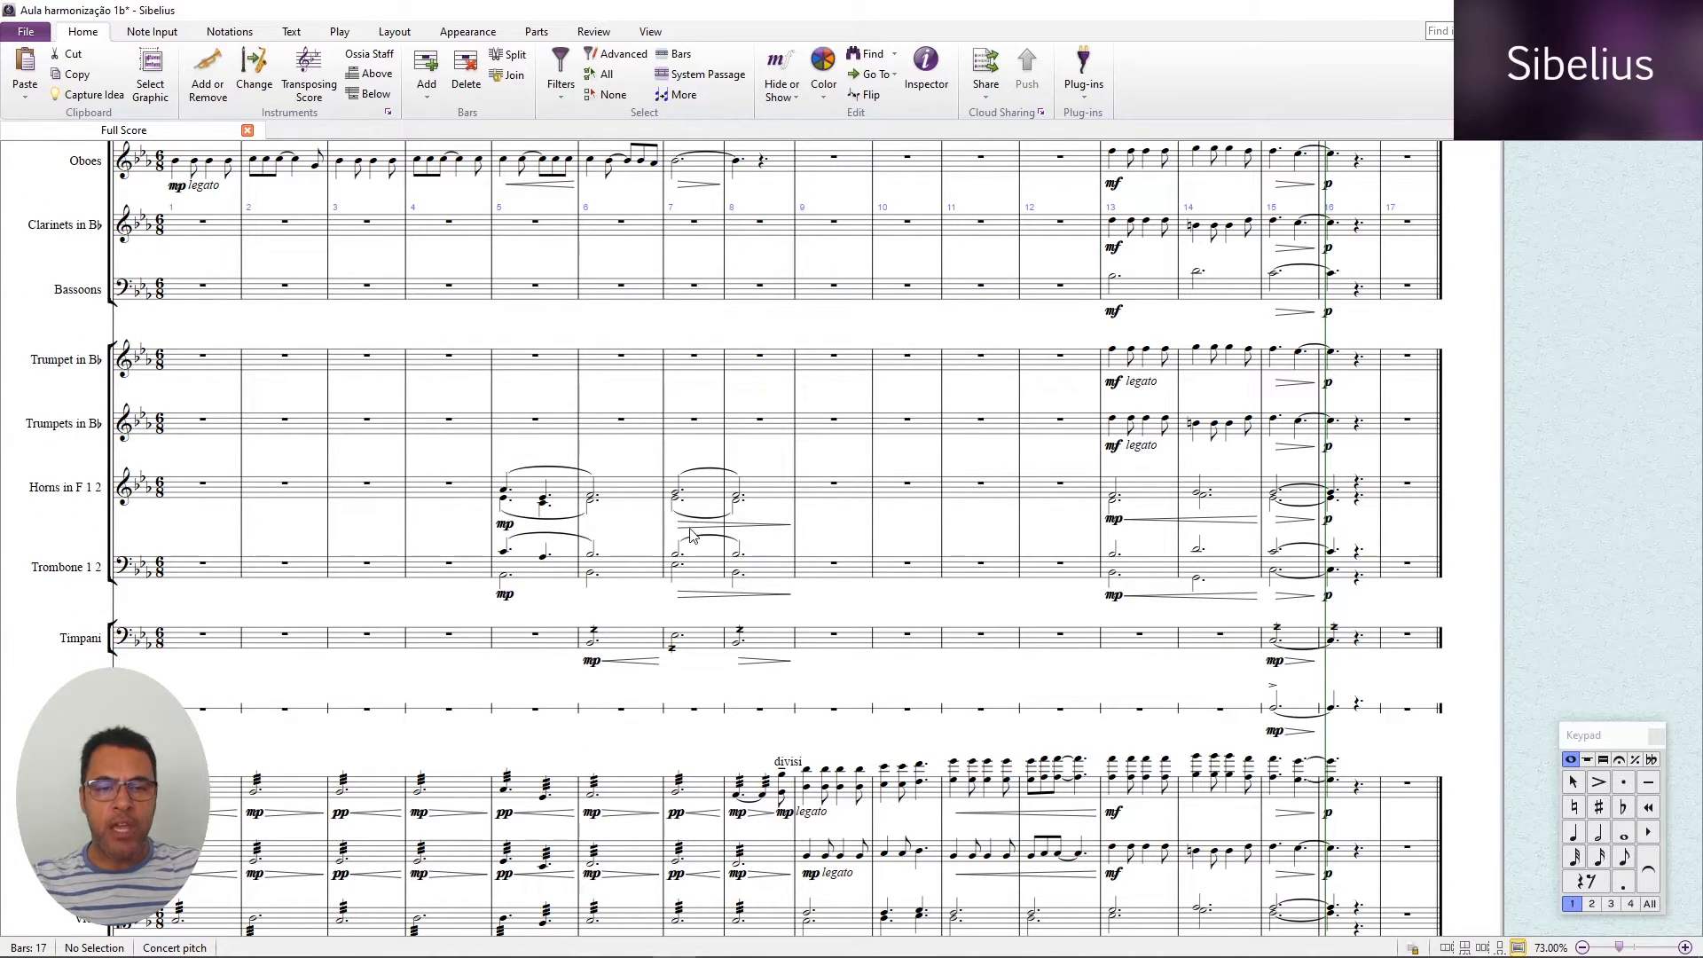
pyautogui.moveTo(1049, 608); pyautogui.dragTo(1121, 523)
pyautogui.moveTo(725, 656); pyautogui.dragTo(744, 590)
pyautogui.moveTo(839, 568); pyautogui.dragTo(842, 550)
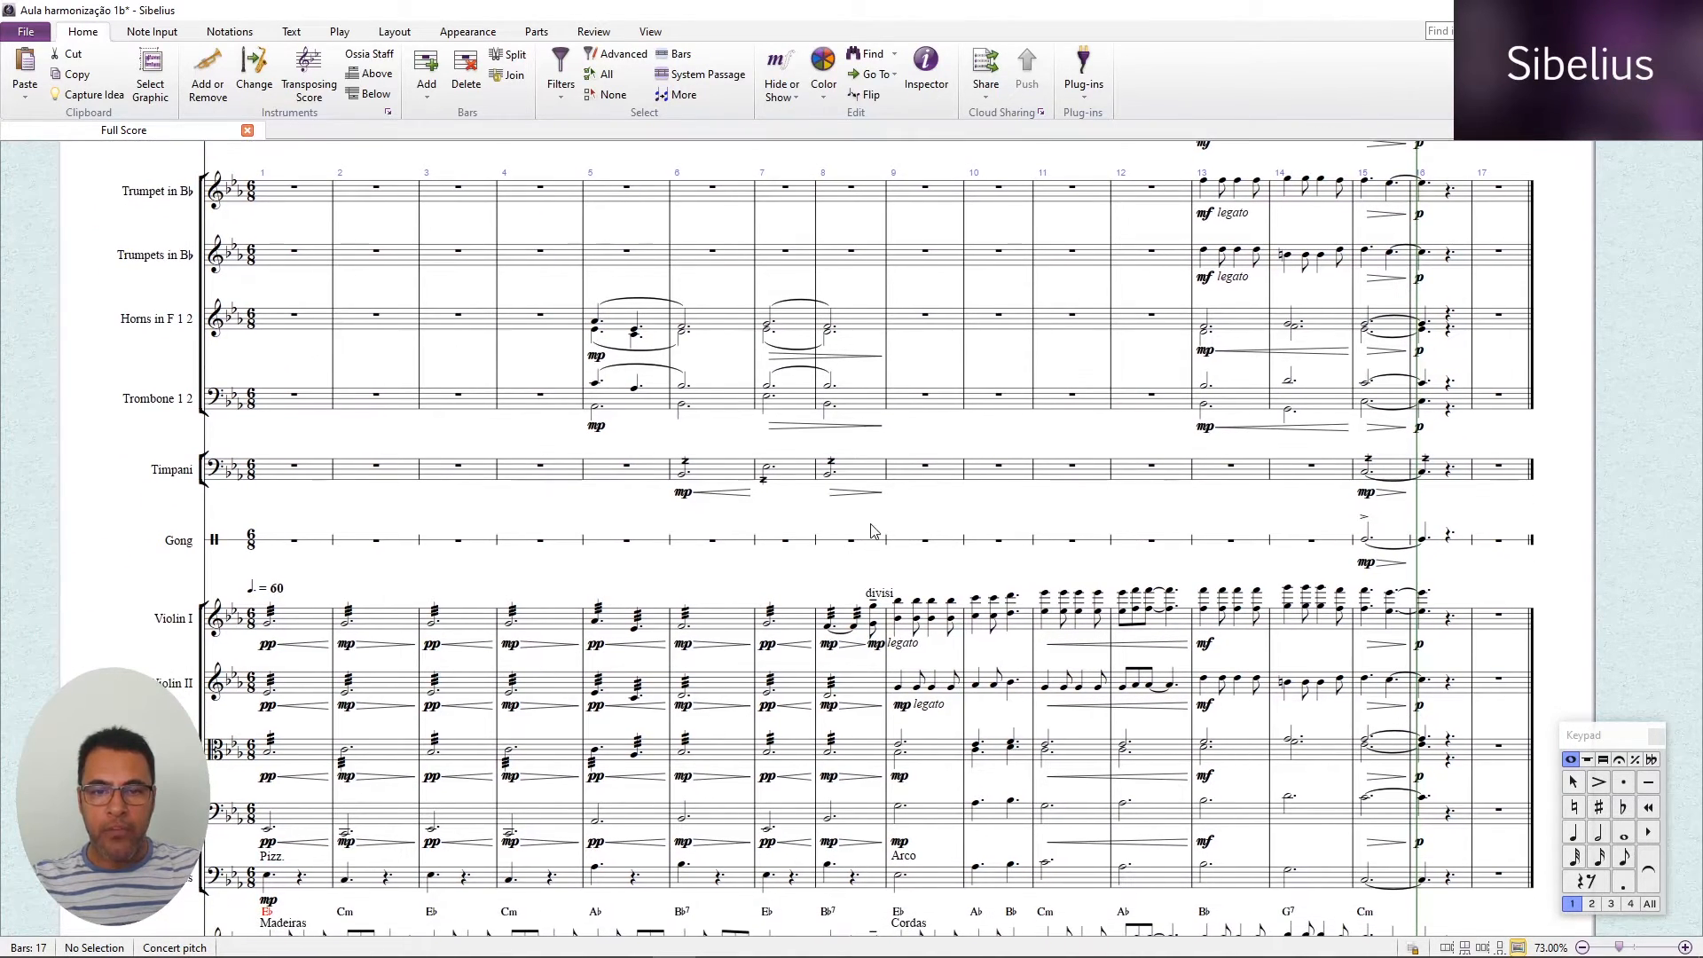
pyautogui.click(850, 542)
pyautogui.press('5')
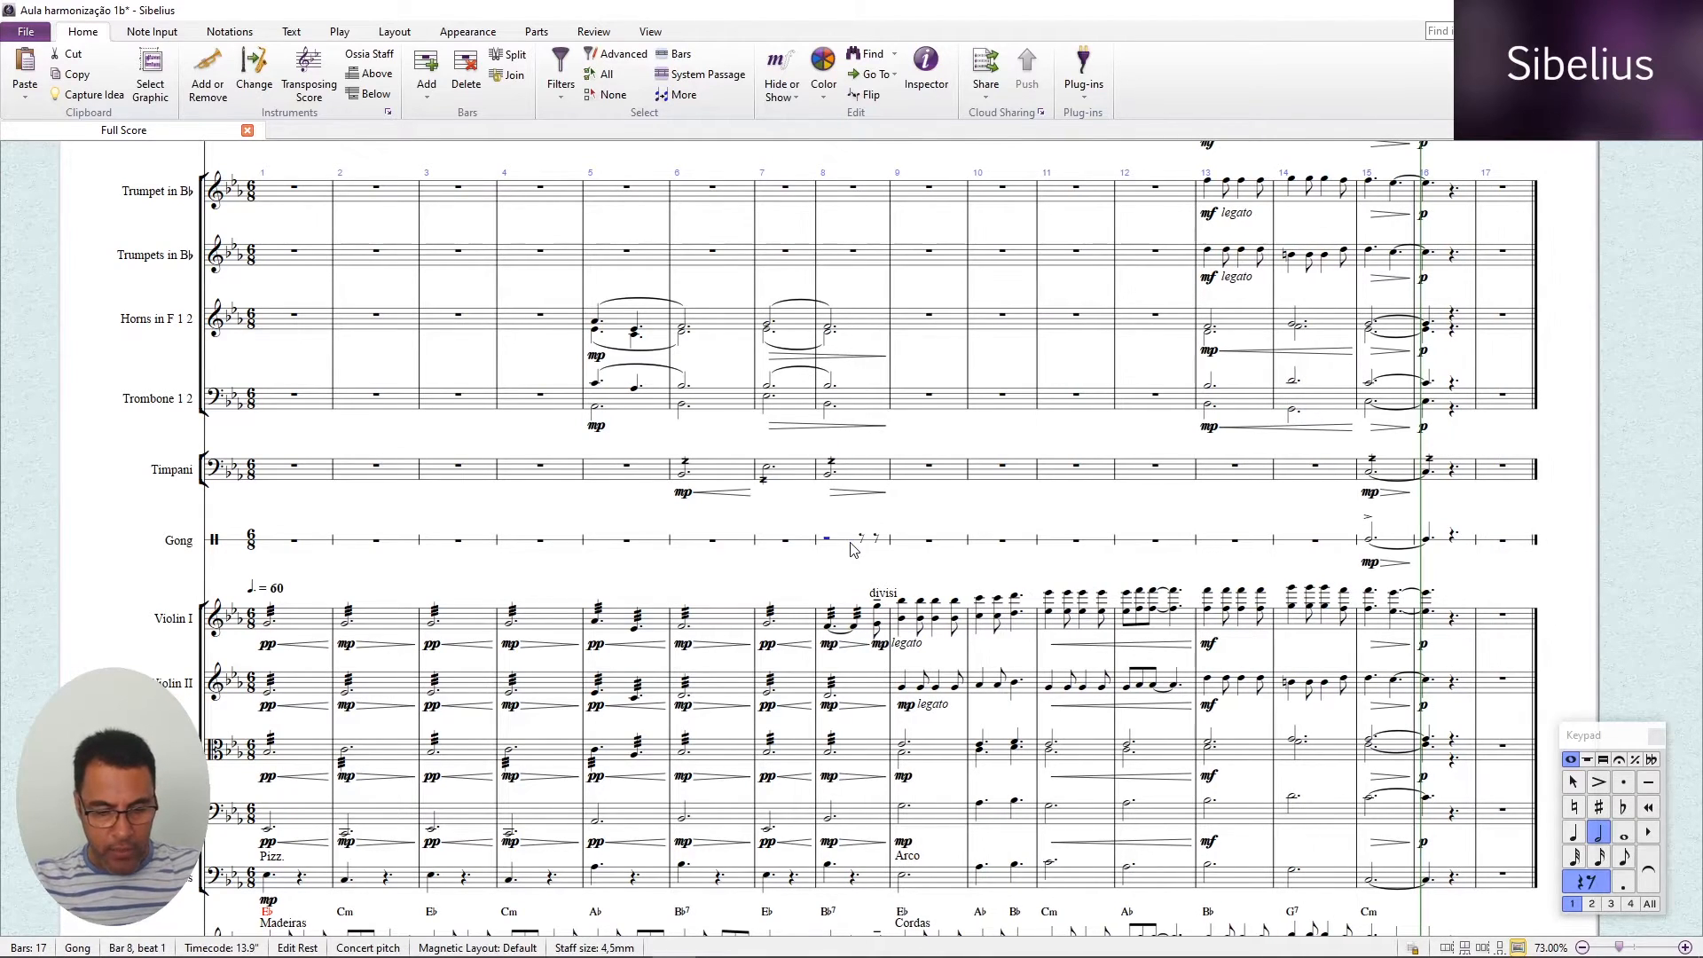
pyautogui.press('.')
pyautogui.press('b')
pyautogui.press('Escape')
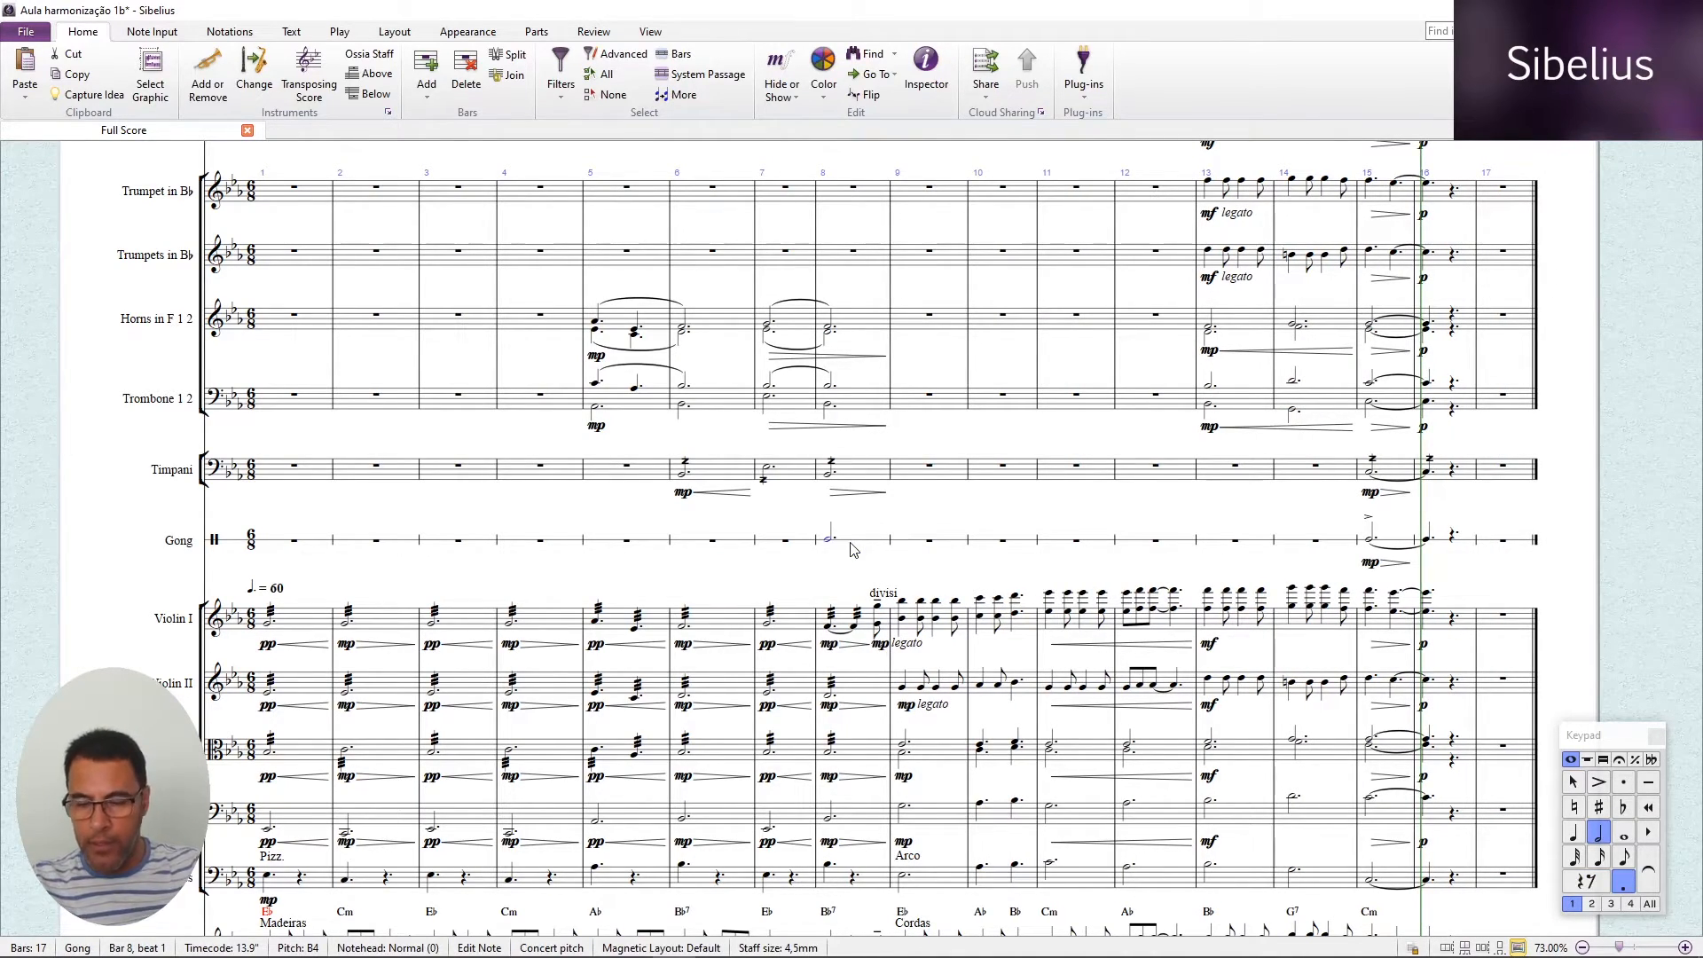
pyautogui.press('KP_Divide')
pyautogui.press('Escape')
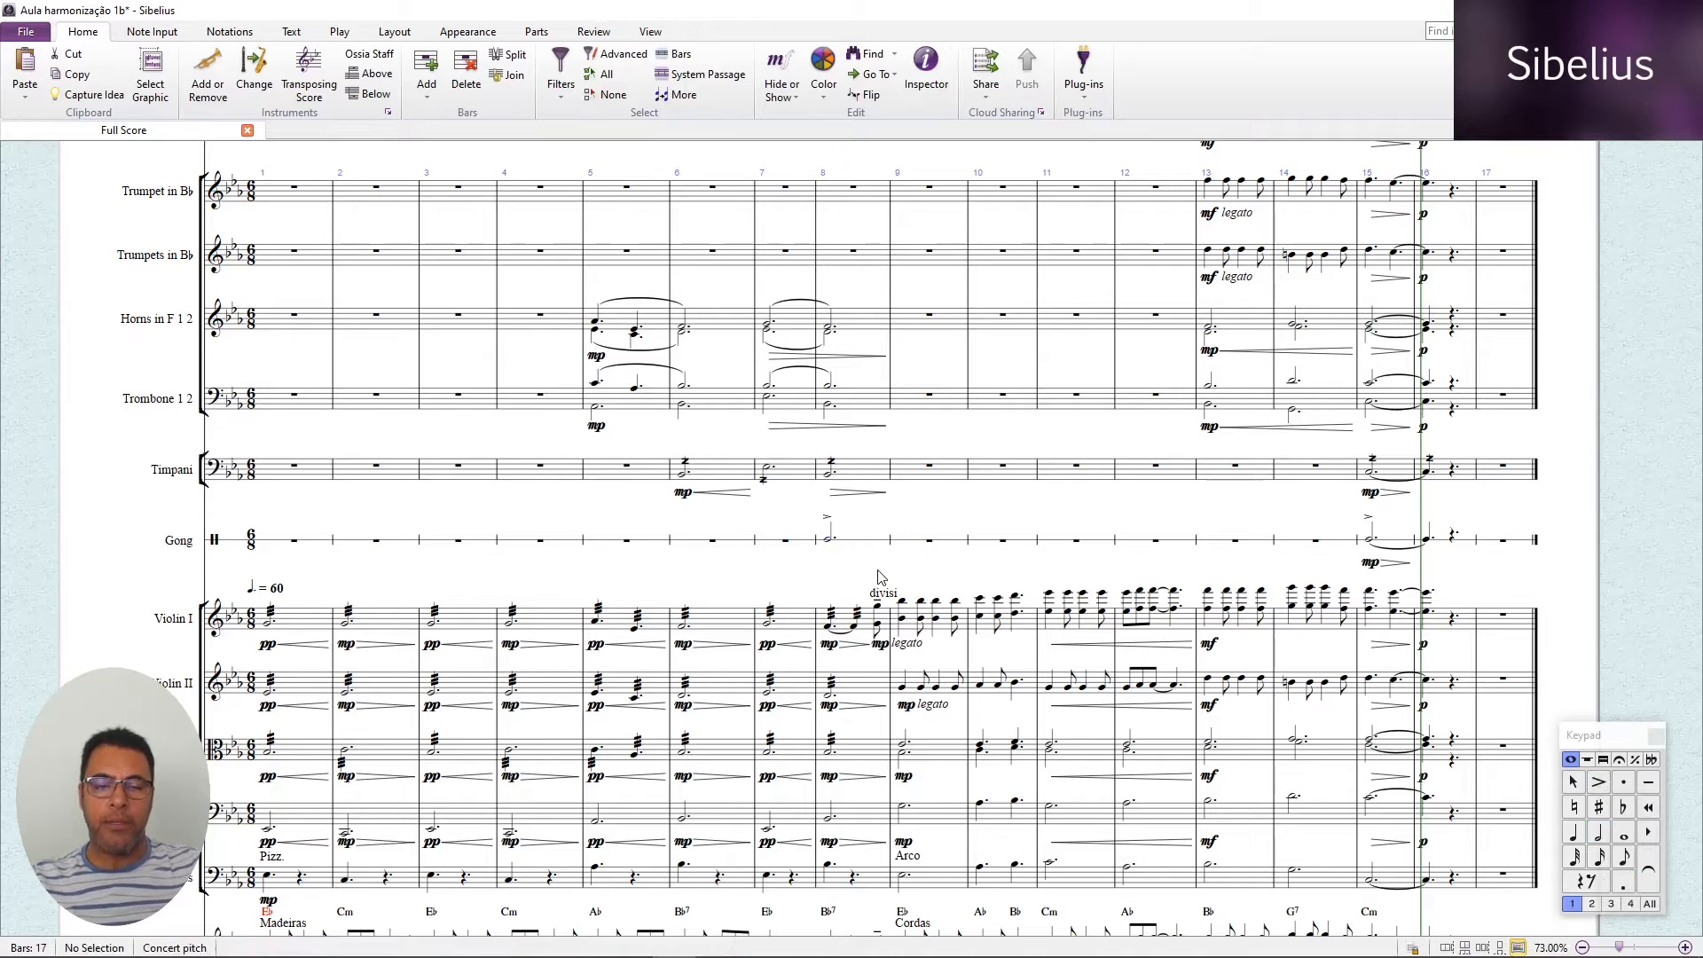
# Play back the score through its final bars to hear the complete orchestration.
pyautogui.hotkey('ctrl', '-')
pyautogui.hotkey('ctrl', '-')
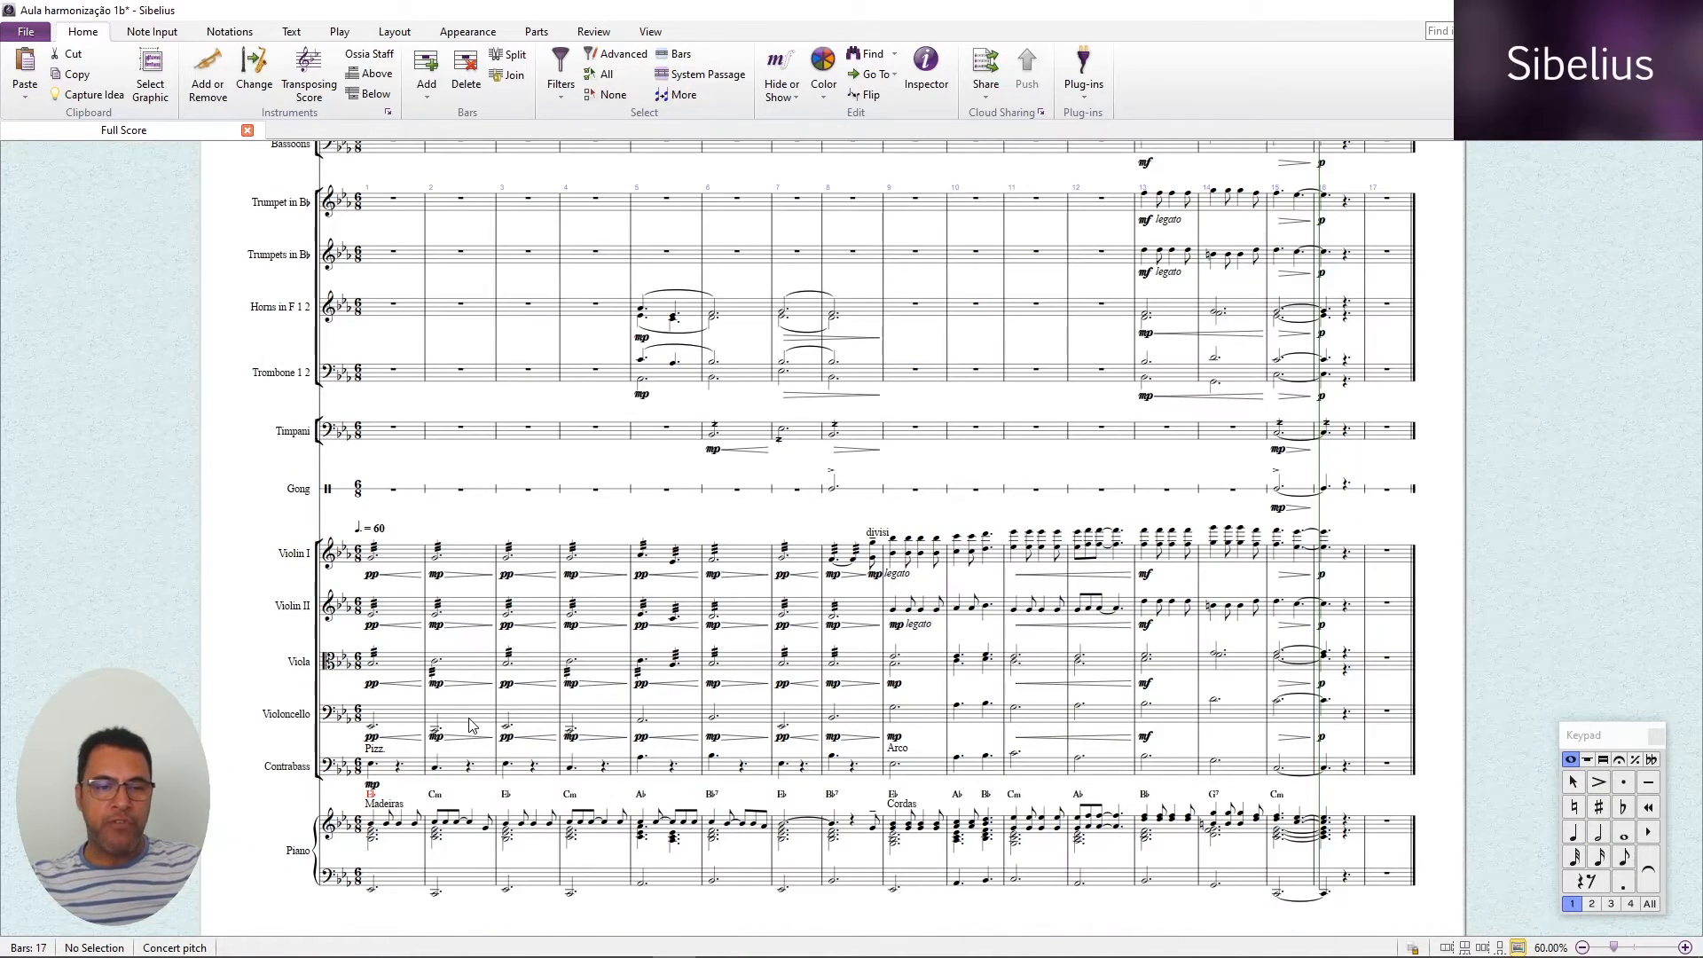
pyautogui.scroll(3, 470, 725)
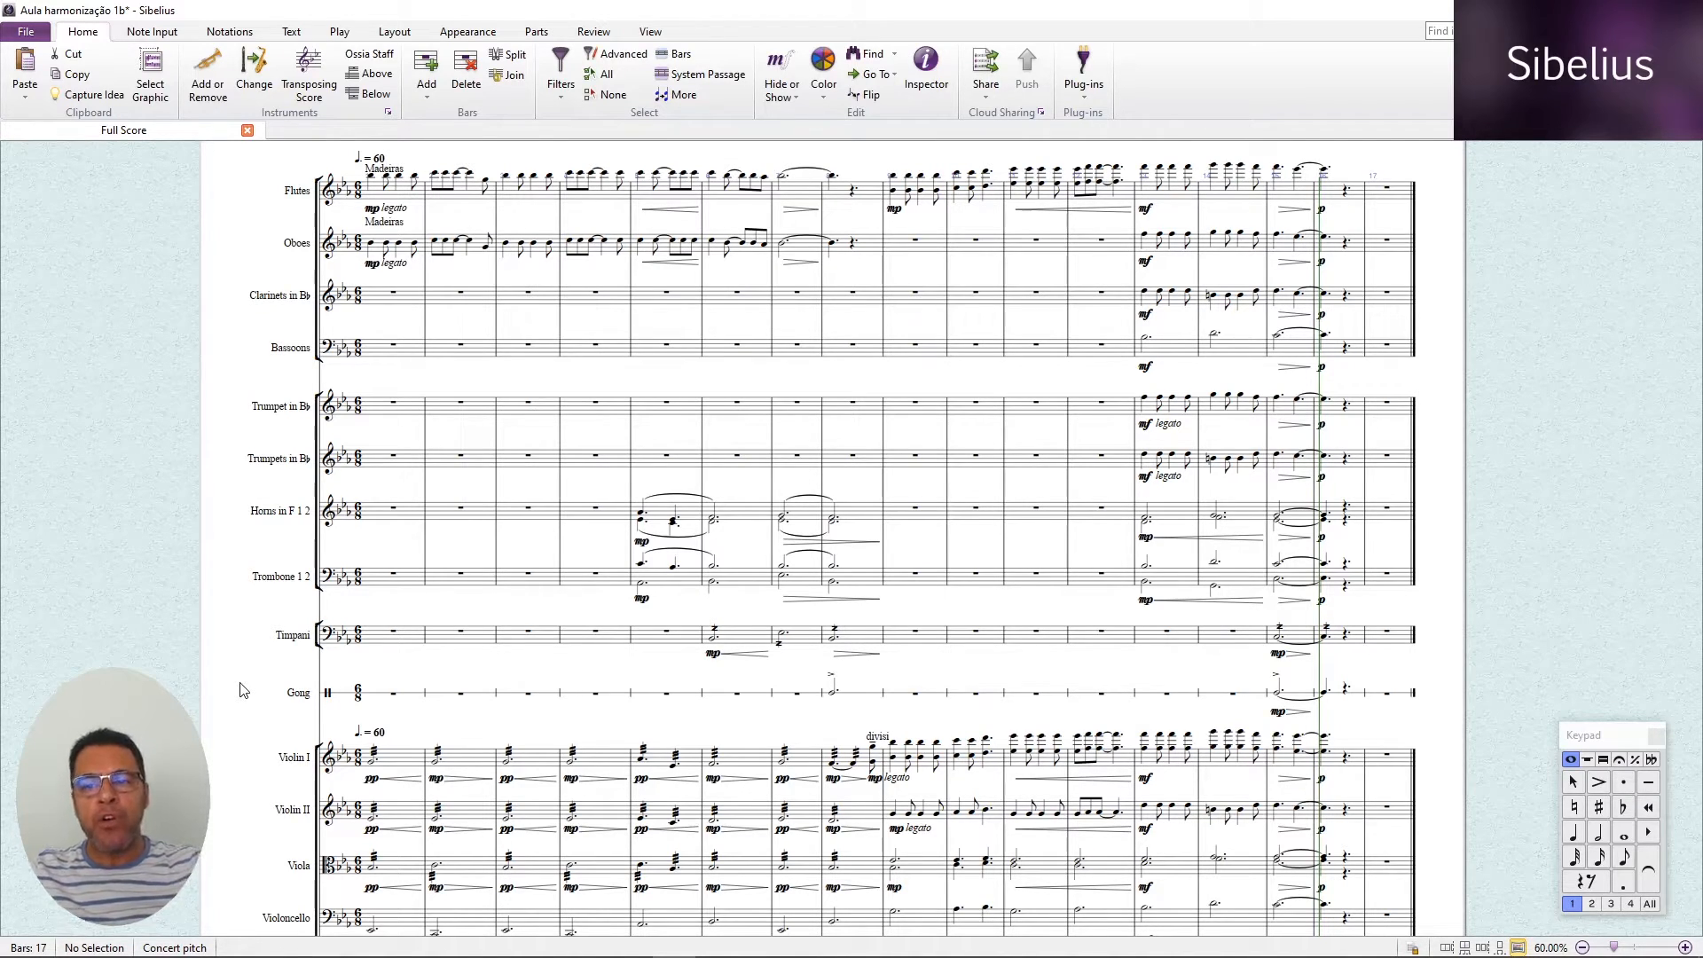
pyautogui.press('space')
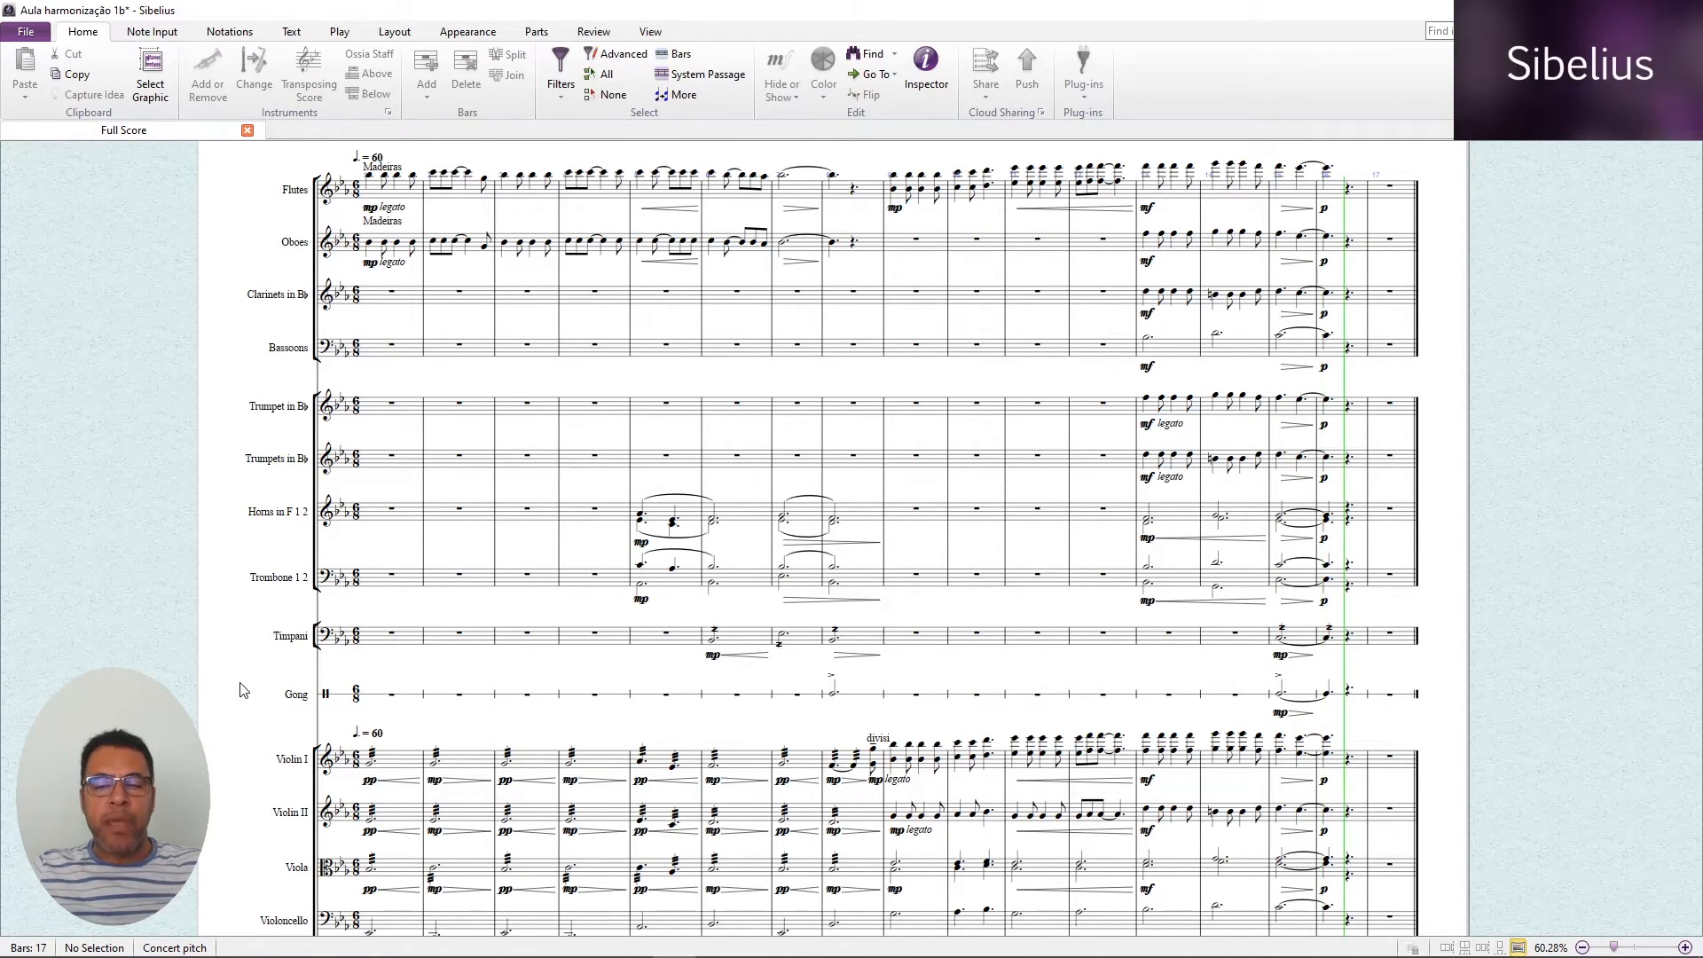
pyautogui.press('space')
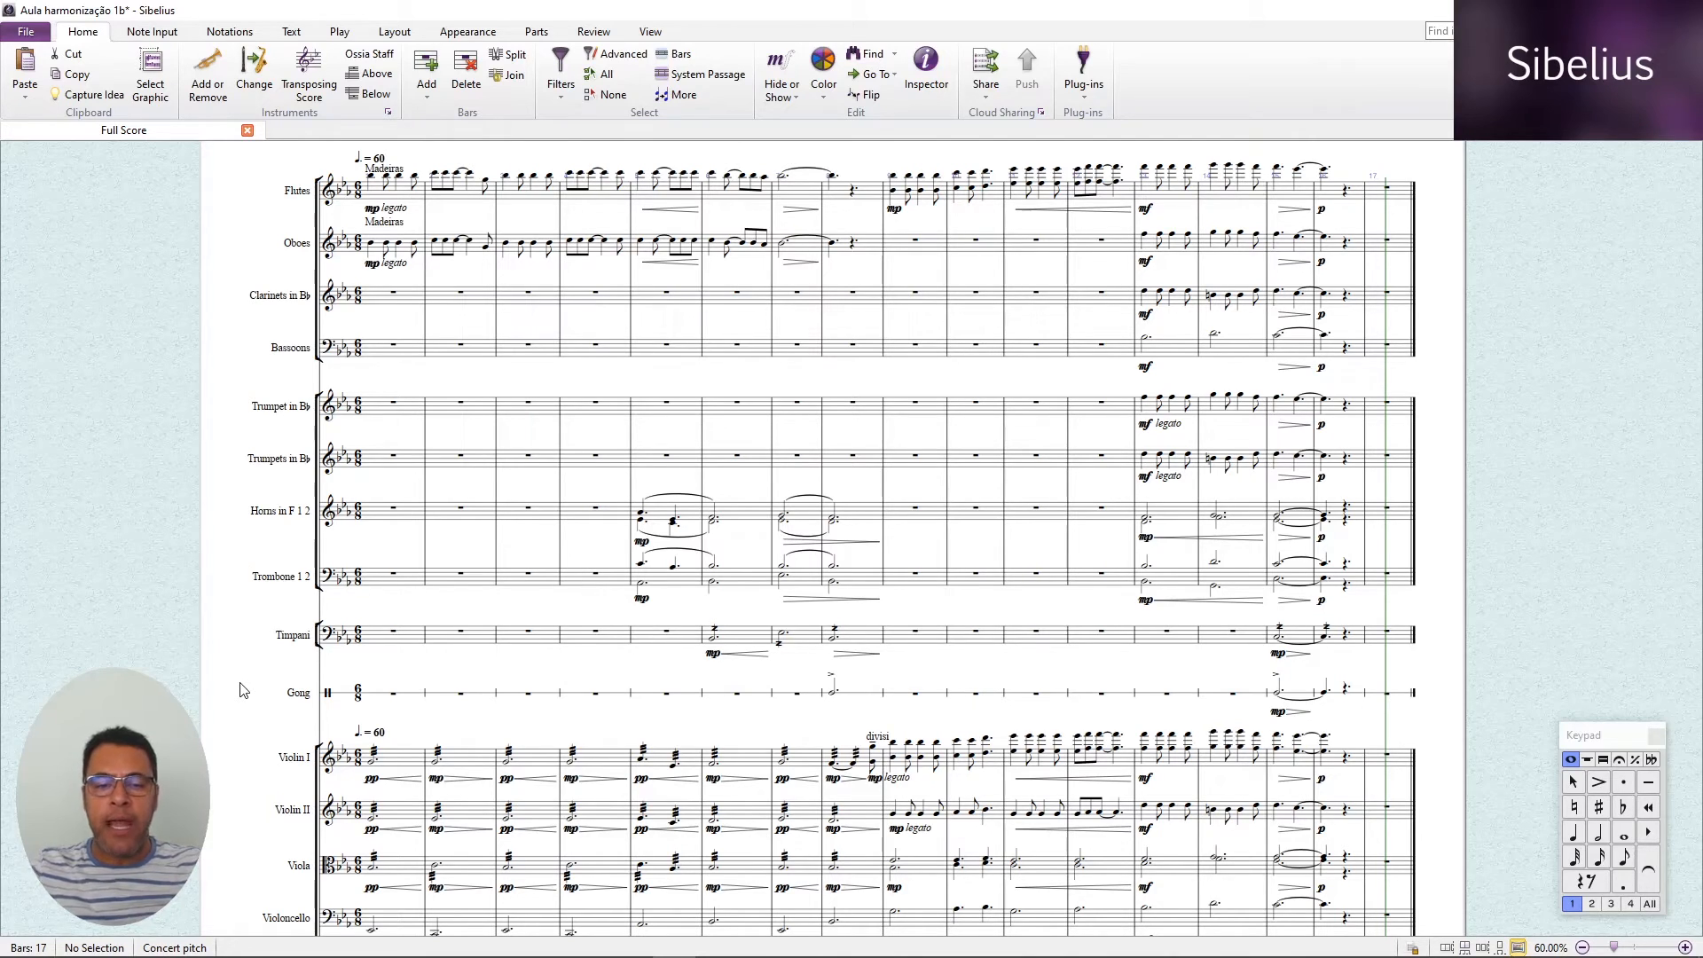
# Review the full score, comparing the woodwind, brass, percussion and string parts with the piano sketch.
pyautogui.scroll(-5, 239, 690)
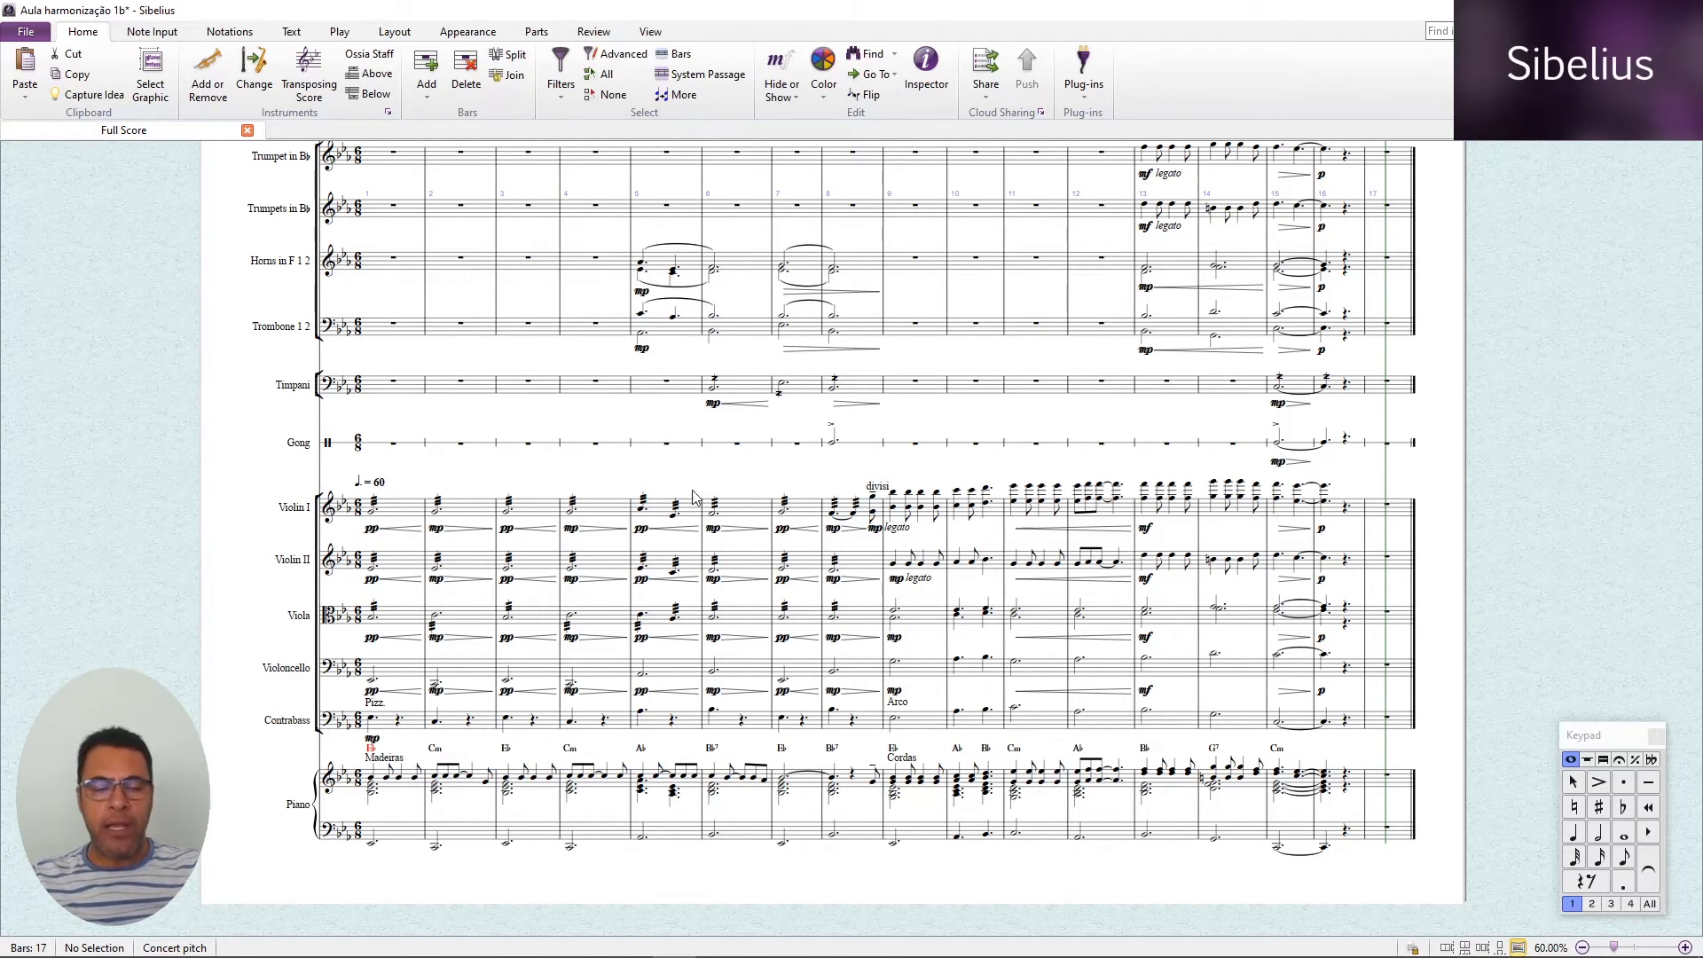
pyautogui.scroll(2, 552, 829)
pyautogui.scroll(-2, 532, 825)
pyautogui.scroll(2, 513, 825)
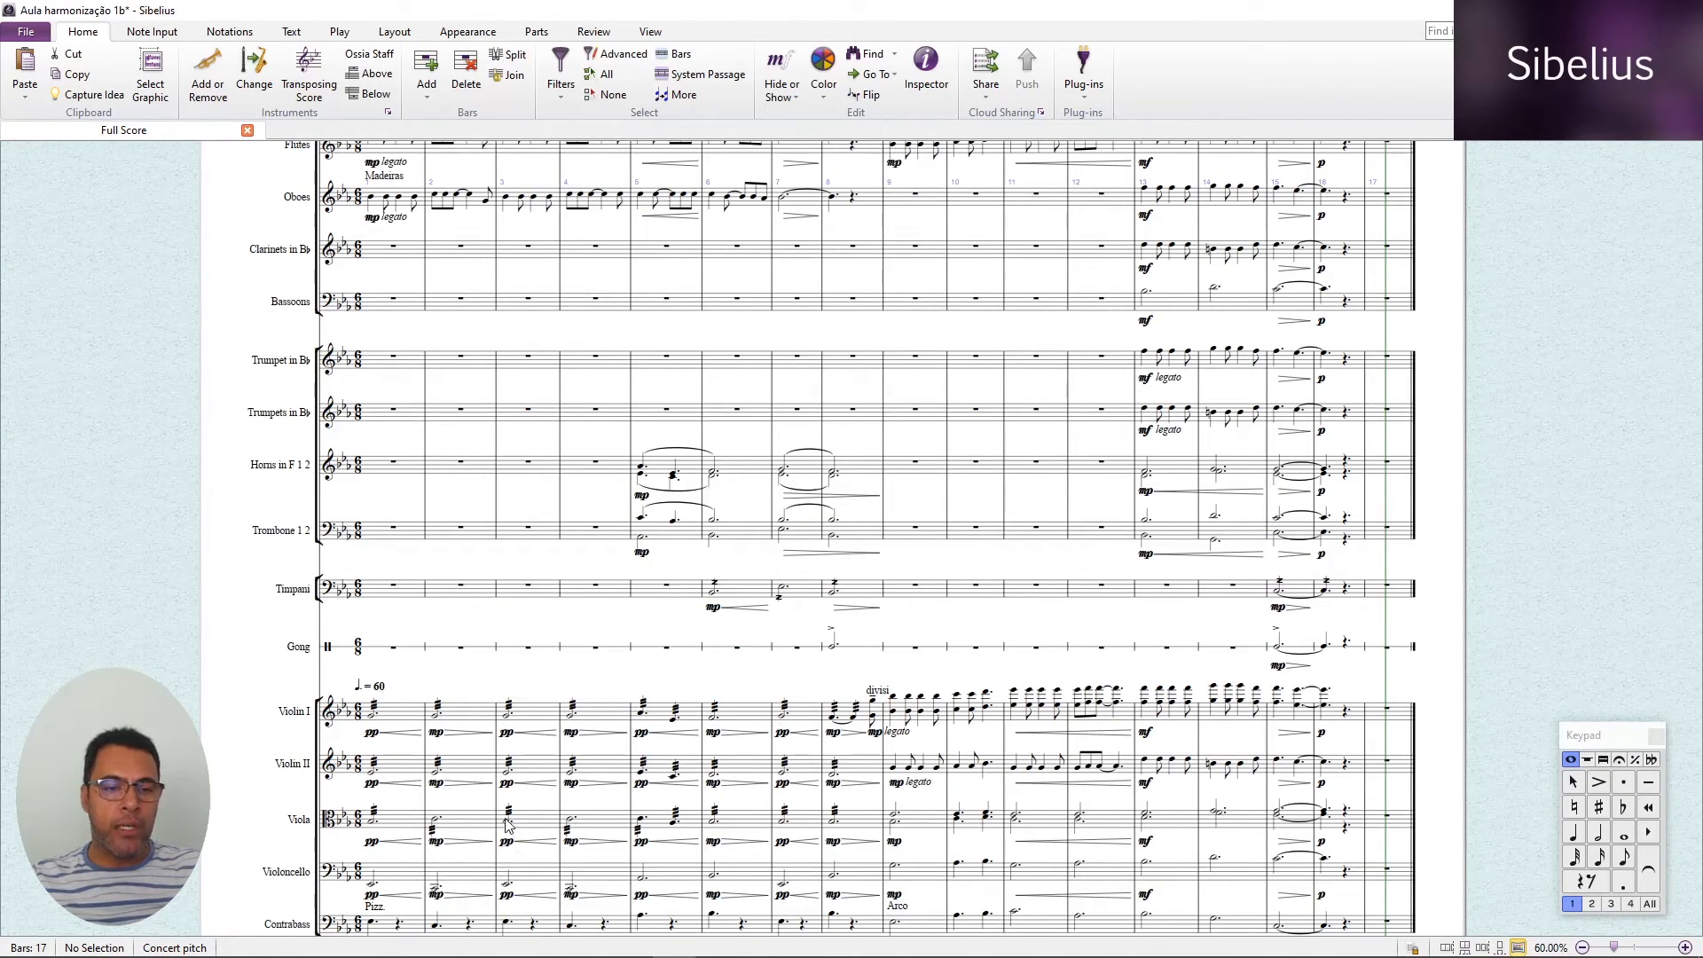
pyautogui.scroll(-2, 424, 656)
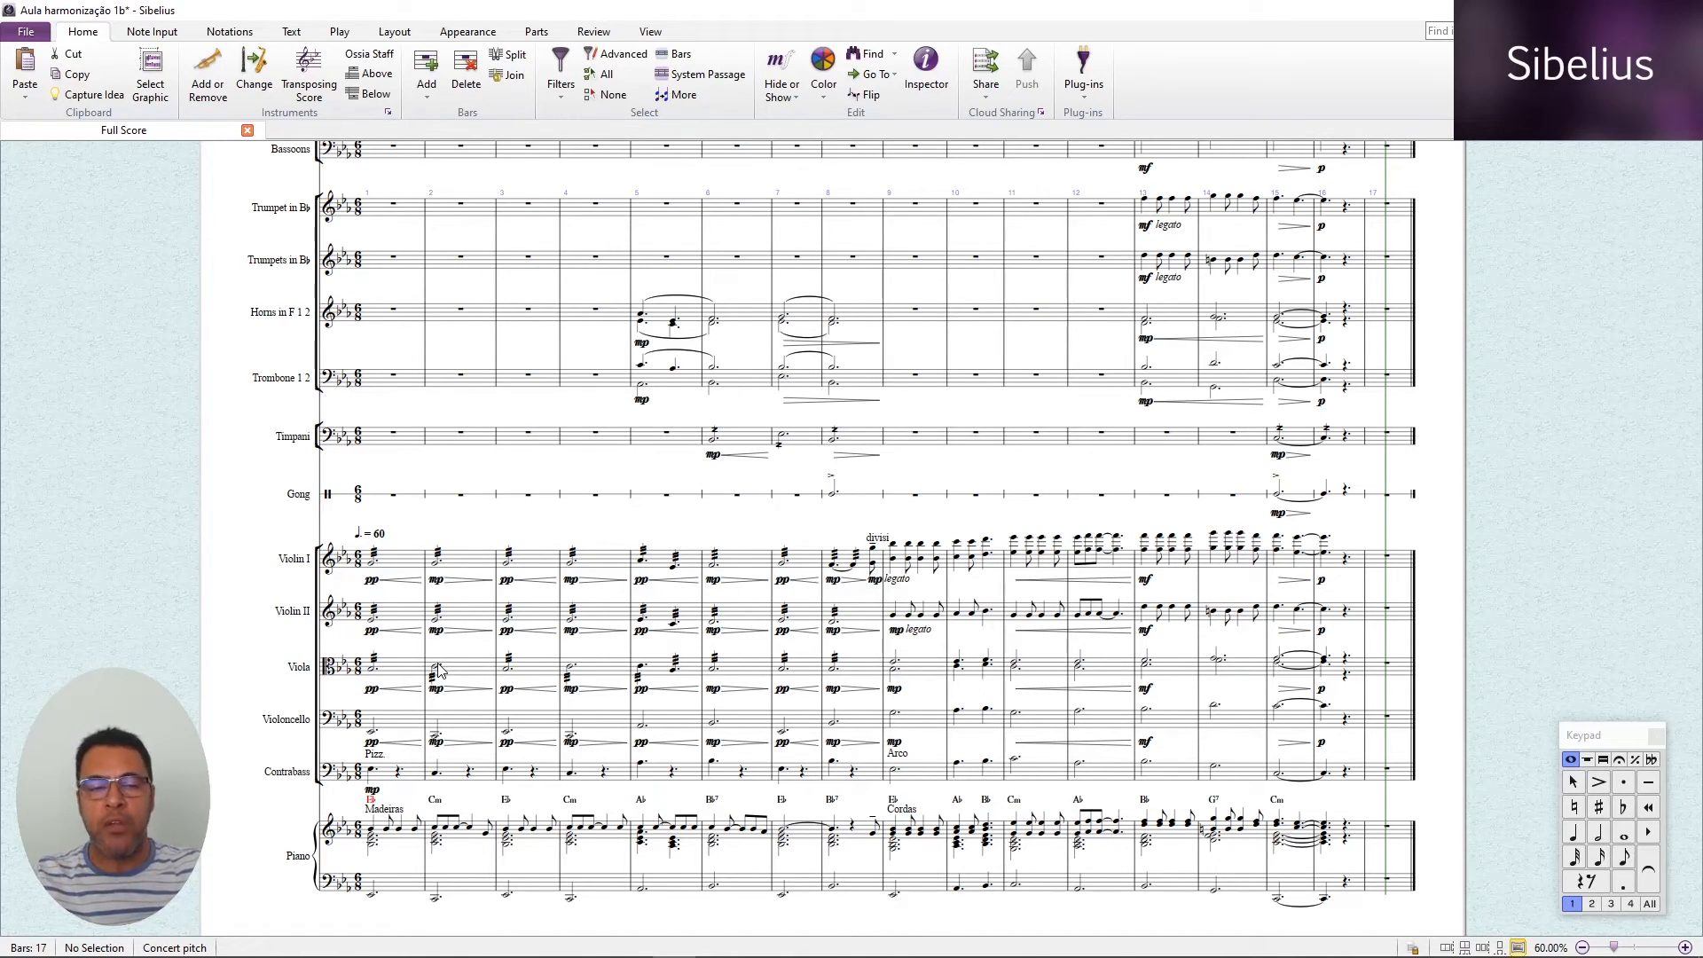
pyautogui.scroll(3, 439, 670)
pyautogui.scroll(-3, 439, 671)
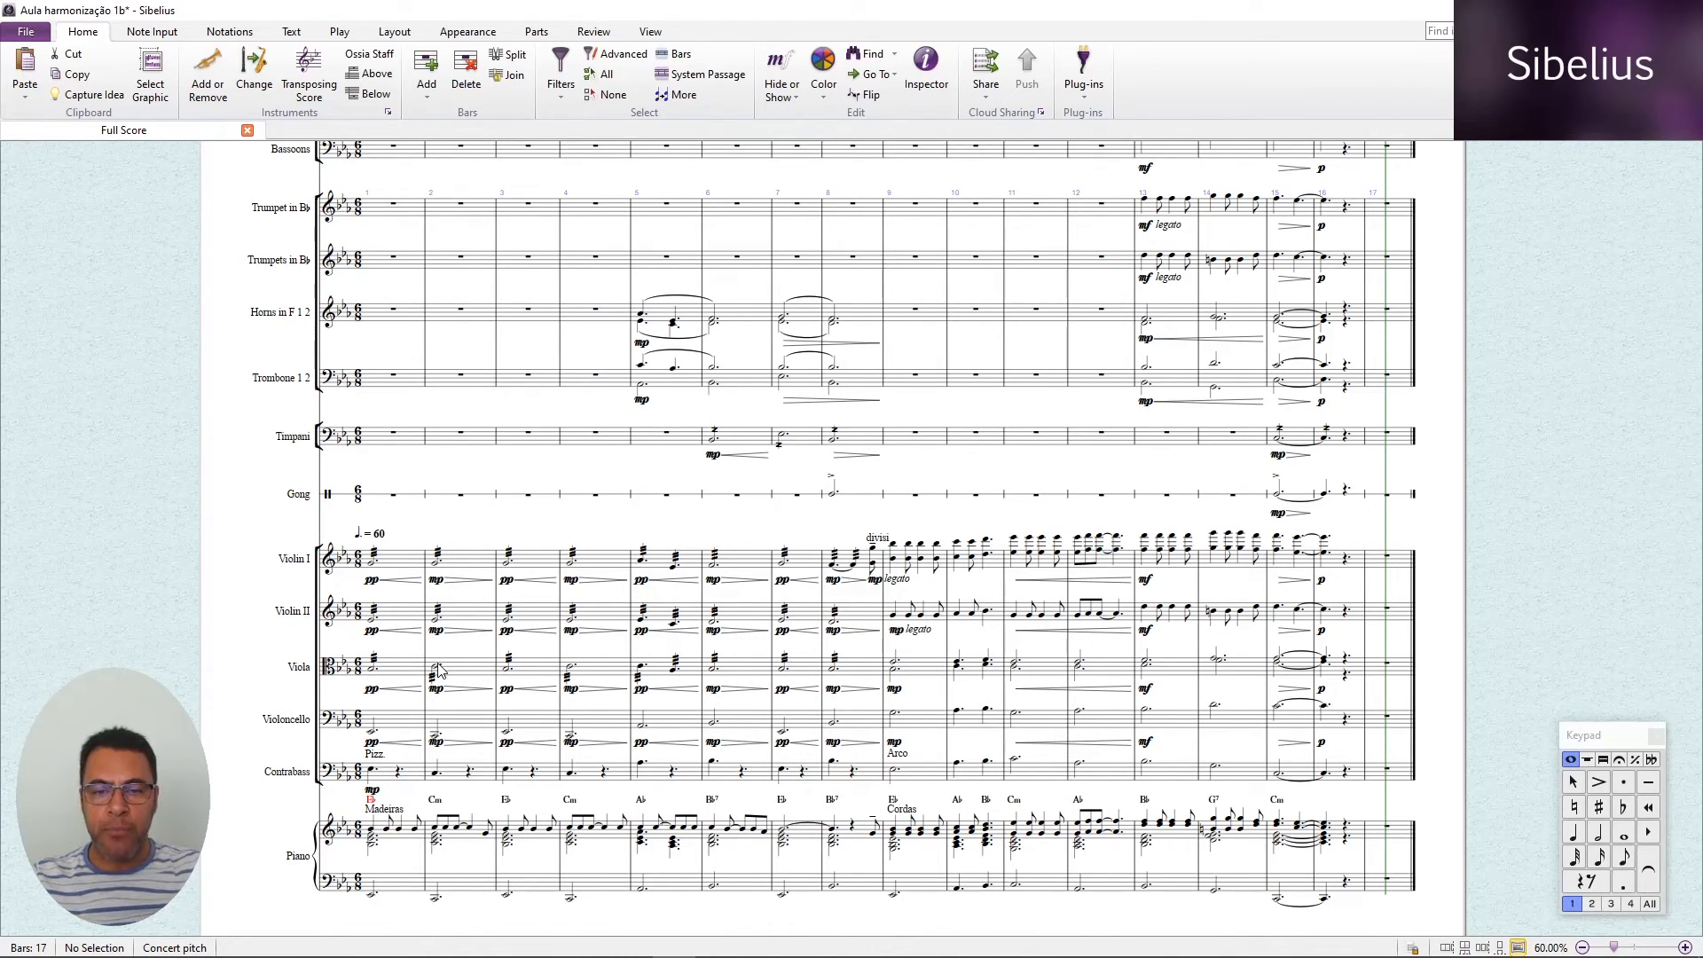
pyautogui.scroll(-1, 439, 670)
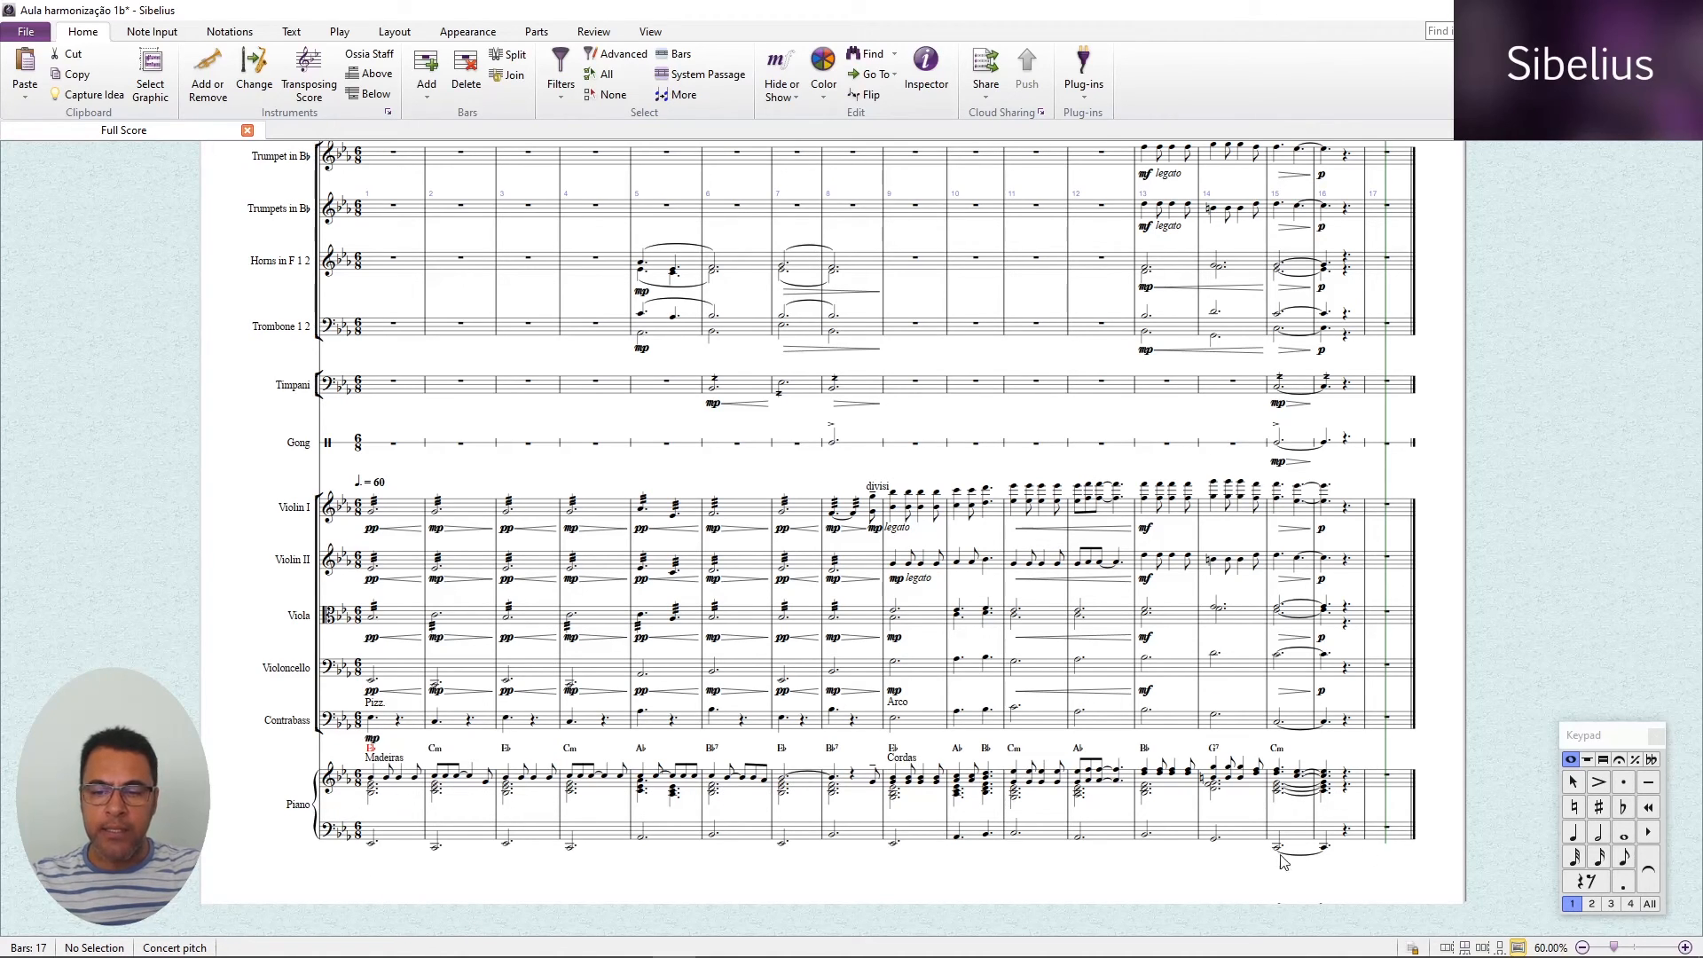
pyautogui.scroll(2, 303, 733)
pyautogui.scroll(2, 304, 733)
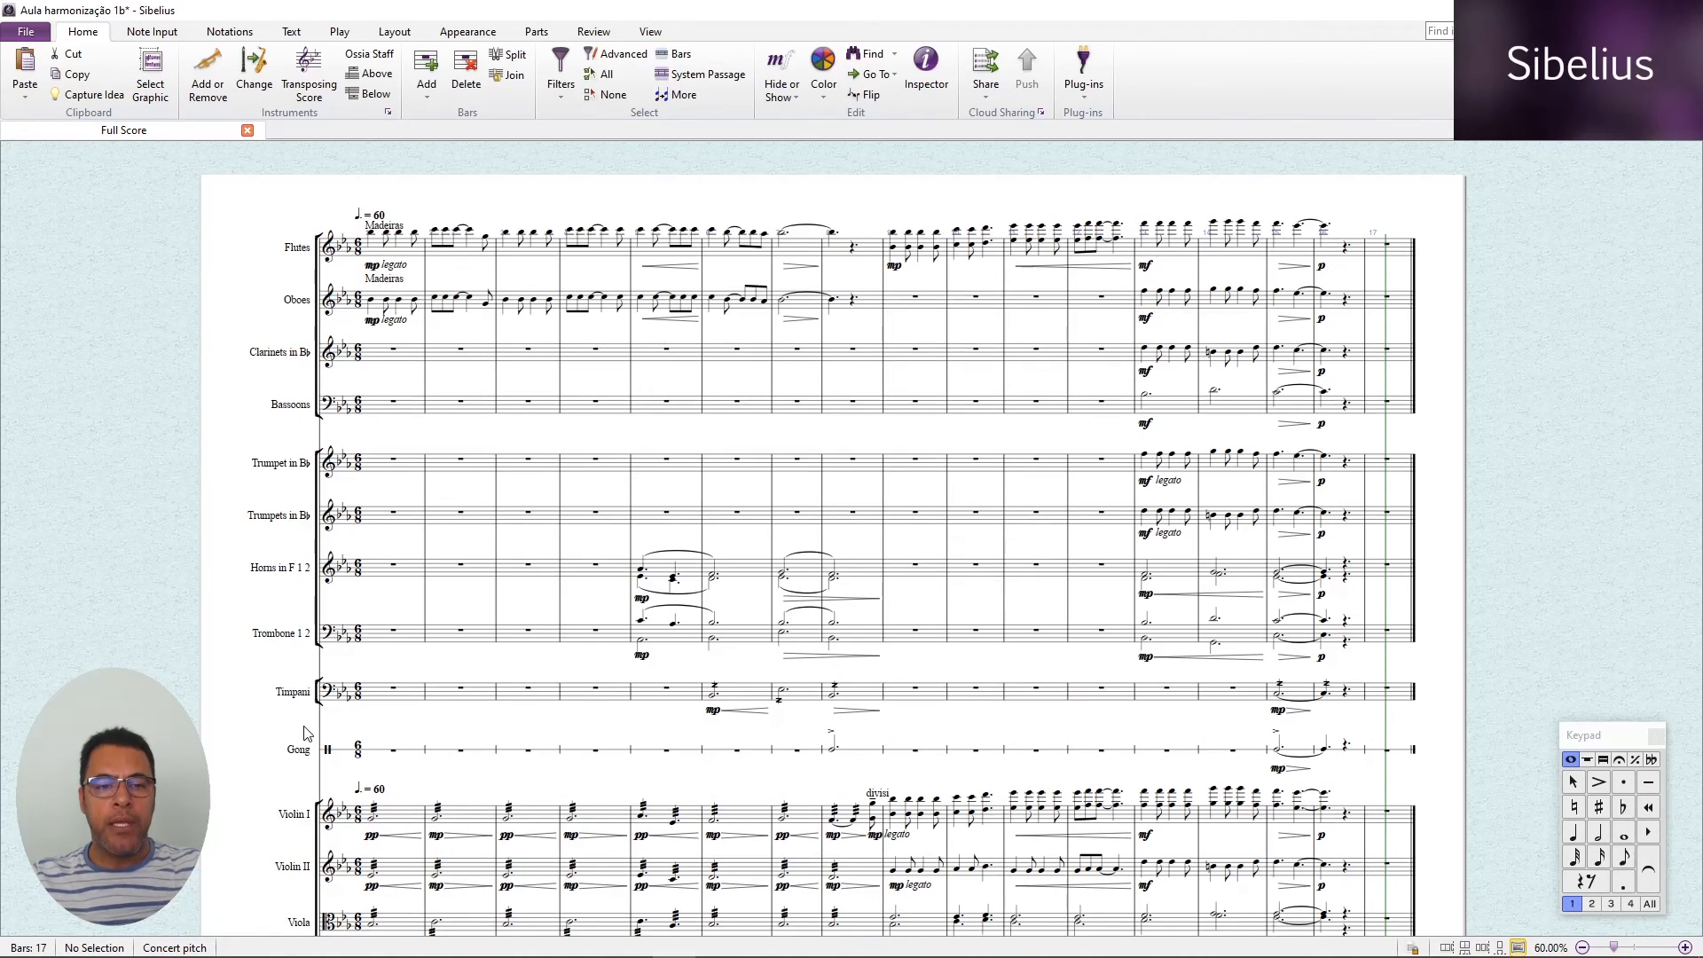